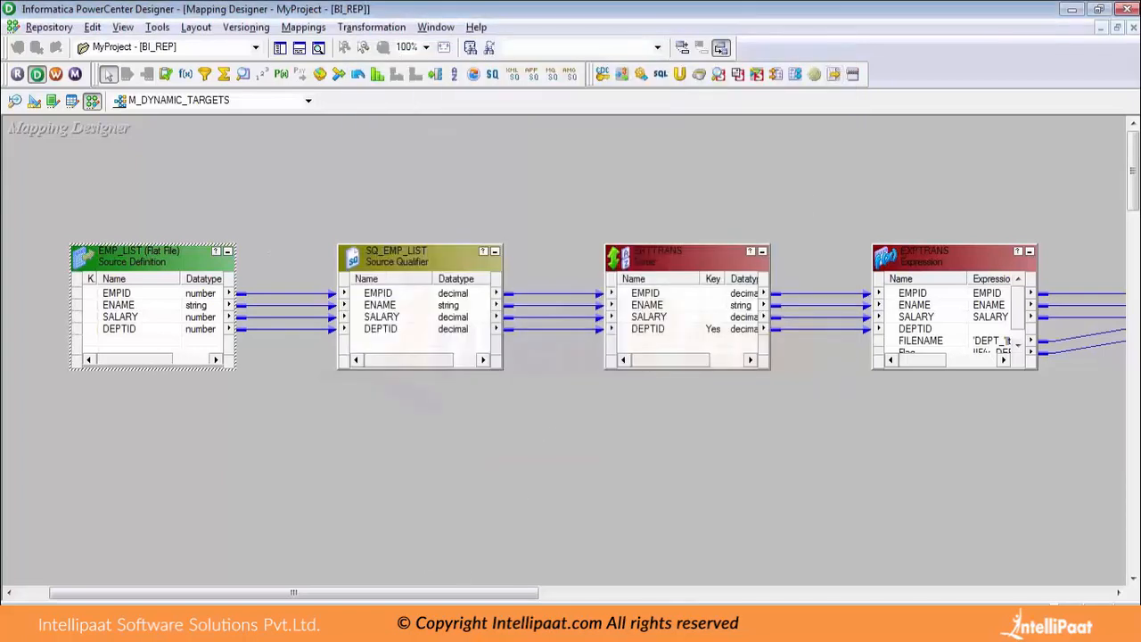
Open emp_list from the SrcFiles folder in Notepad++ and close the delimited test file next to it.
{"action": "mouse_move", "coordinate": [371, 593]}
{"action": "left_mouse_down"}
{"action": "mouse_move", "coordinate": [573, 596]}
{"action": "mouse_move", "coordinate": [359, 599]}
{"action": "left_mouse_up"}
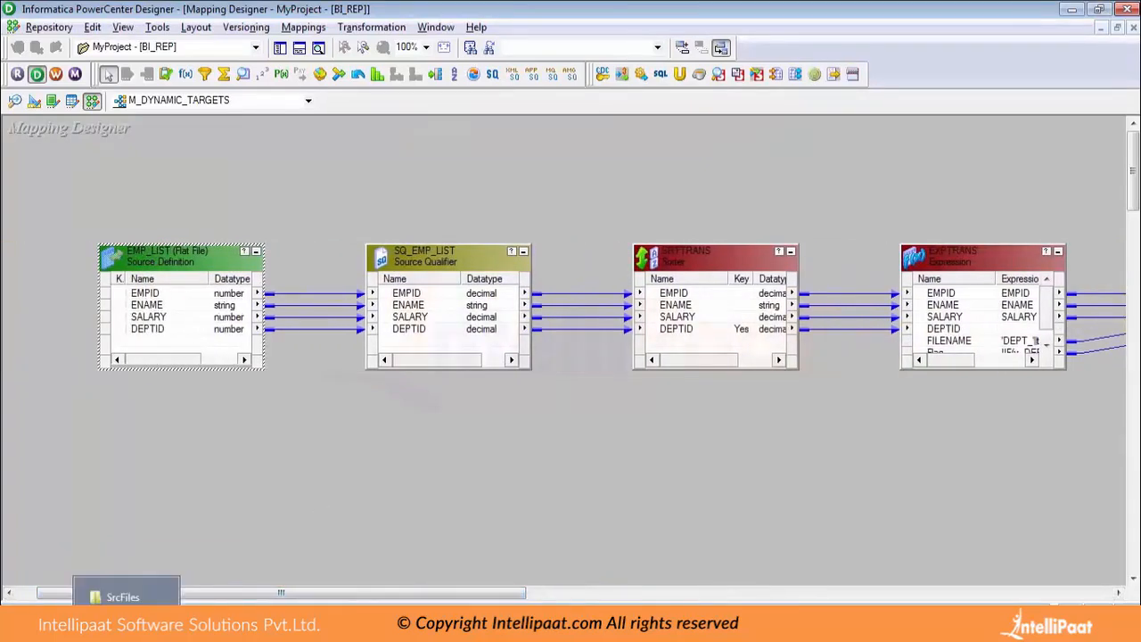
{"action": "left_click", "coordinate": [128, 623]}
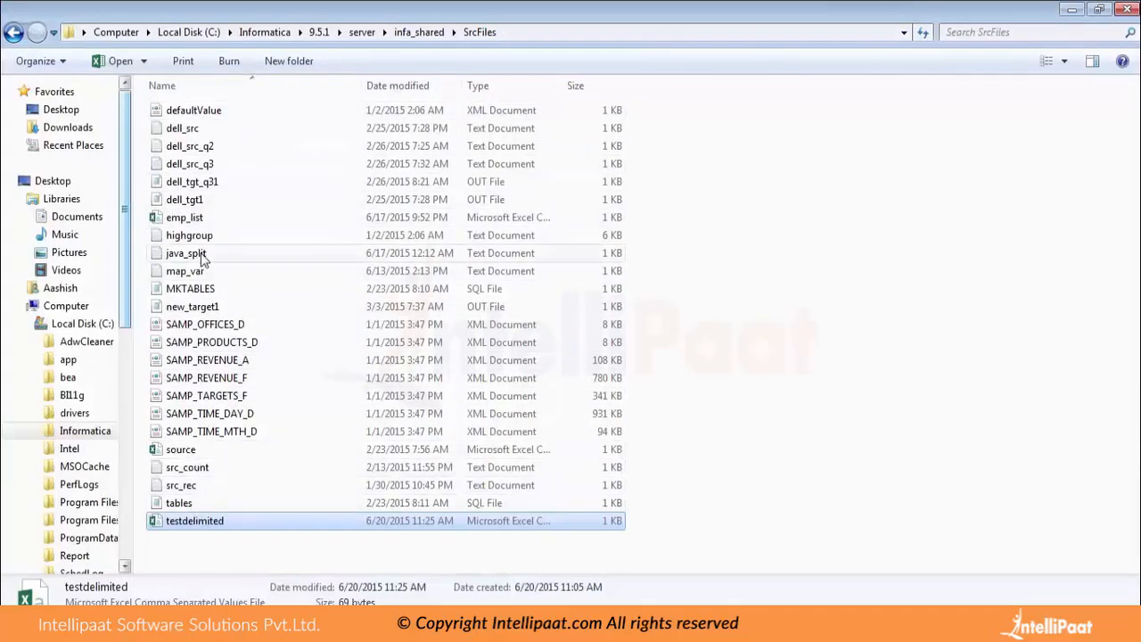
{"action": "left_click", "coordinate": [189, 219]}
{"action": "right_click", "coordinate": [192, 221]}
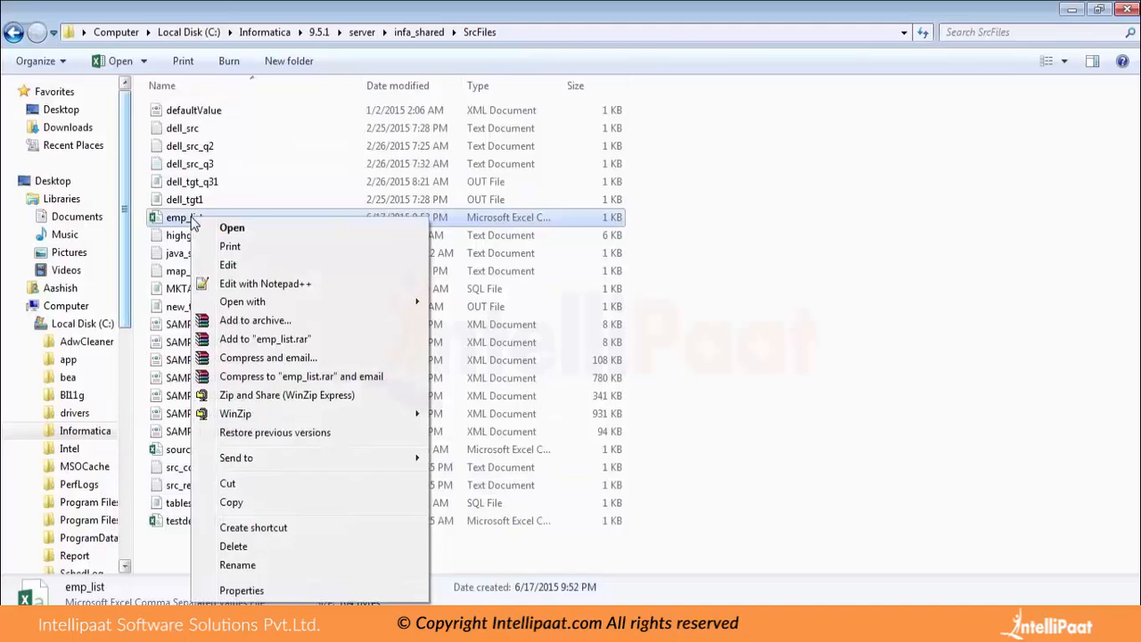
{"action": "left_click", "coordinate": [254, 283]}
{"action": "left_click", "coordinate": [250, 198]}
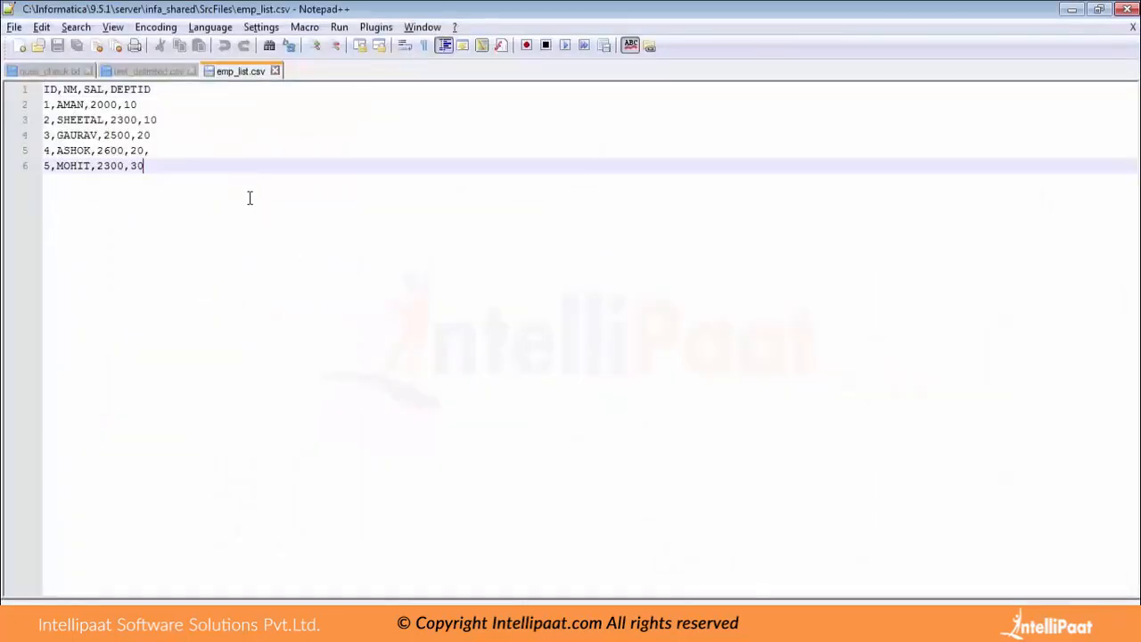
{"action": "left_click", "coordinate": [190, 71]}
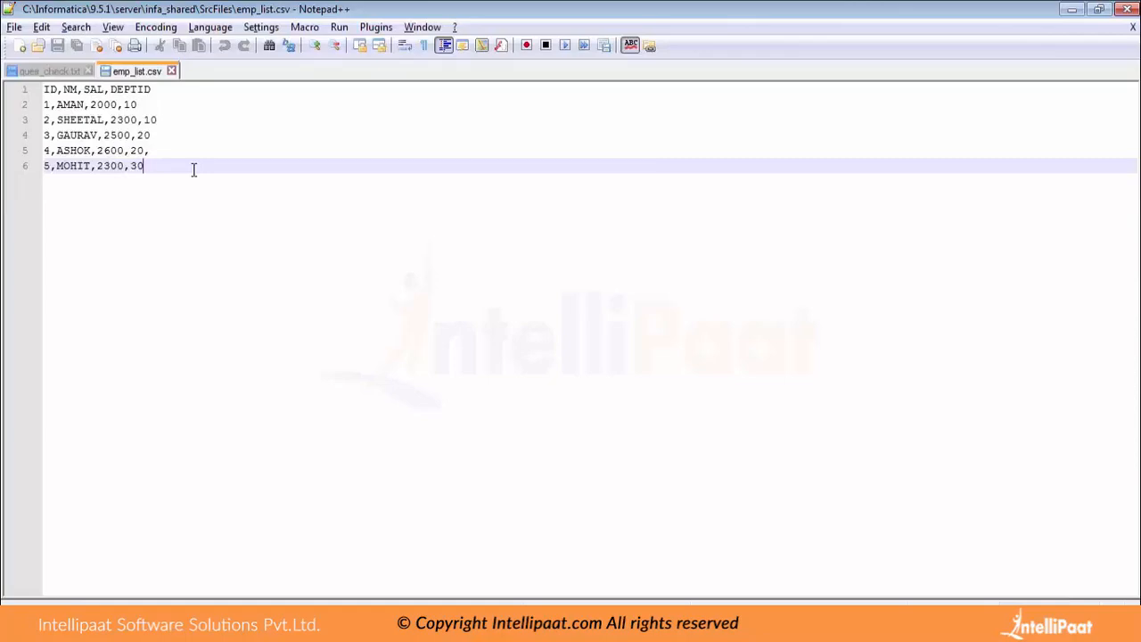
Return to PowerCenter Designer and compare the datatypes and lengths in SQ_EMP_LIST with the contents of emp_list.csv.
{"action": "key", "text": "alt+Tab"}
{"action": "key", "text": "alt+Tab"}
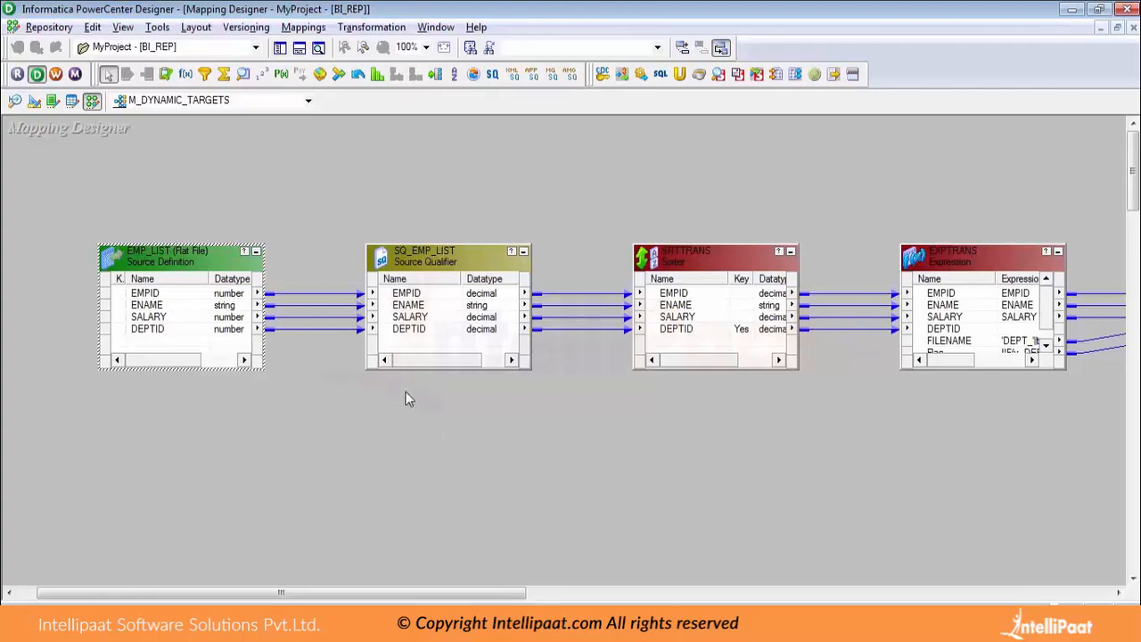
{"action": "left_click_drag", "start_coordinate": [419, 362], "coordinate": [474, 363]}
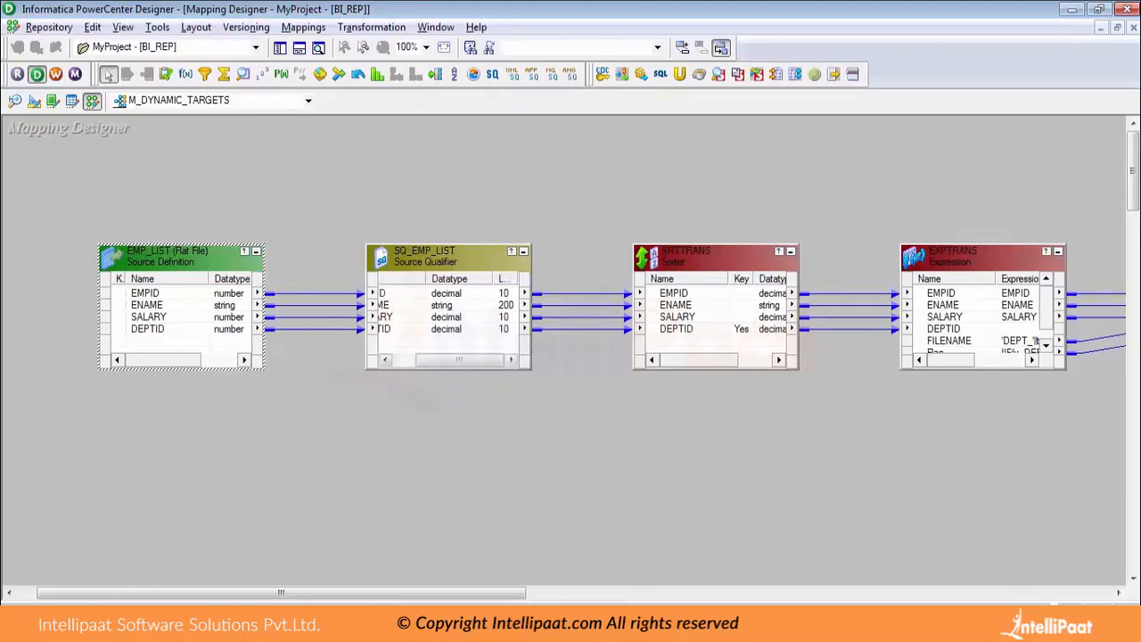
{"action": "left_click_drag", "start_coordinate": [364, 595], "coordinate": [293, 570]}
{"action": "key", "text": "alt+Tab"}
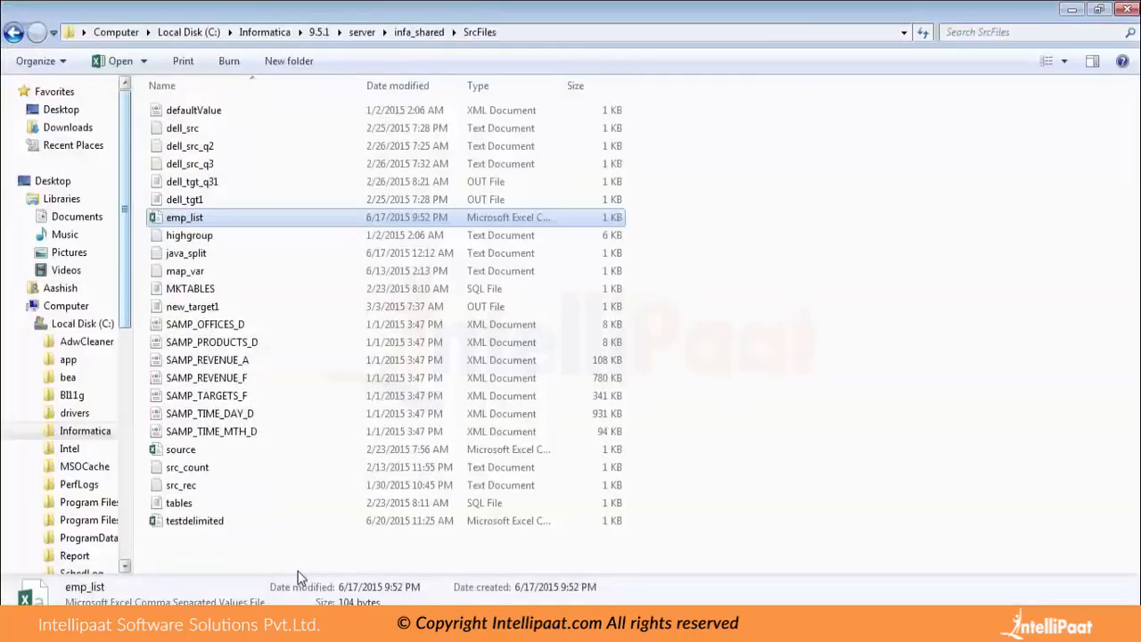
{"action": "key", "text": "alt+Tab"}
{"action": "key", "text": "alt+Tab"}
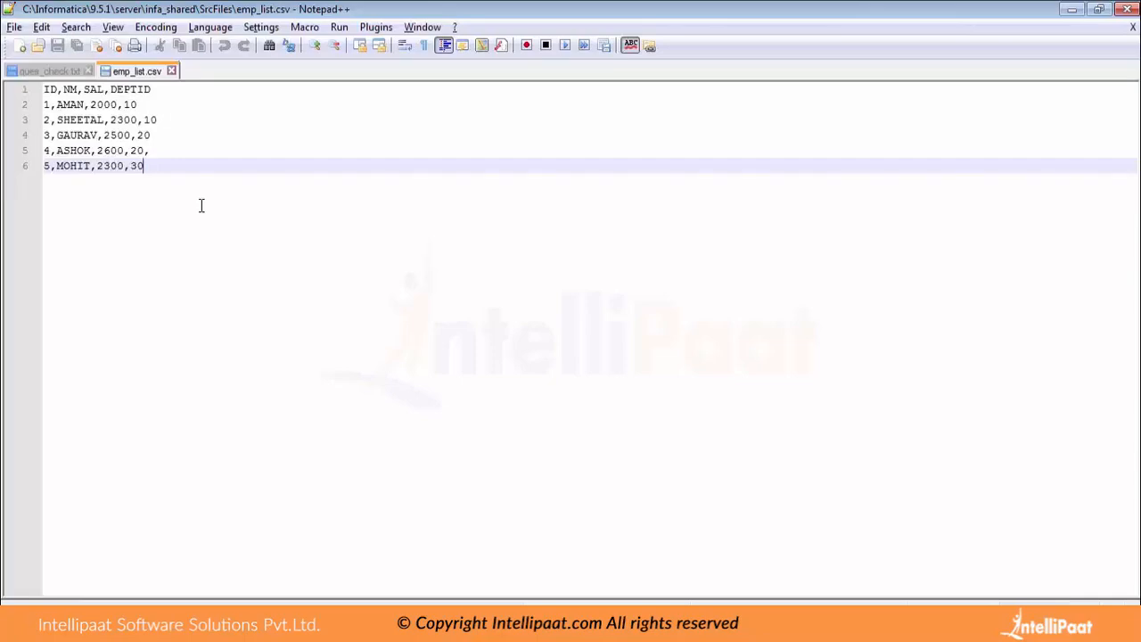
{"action": "key", "text": "alt+Tab"}
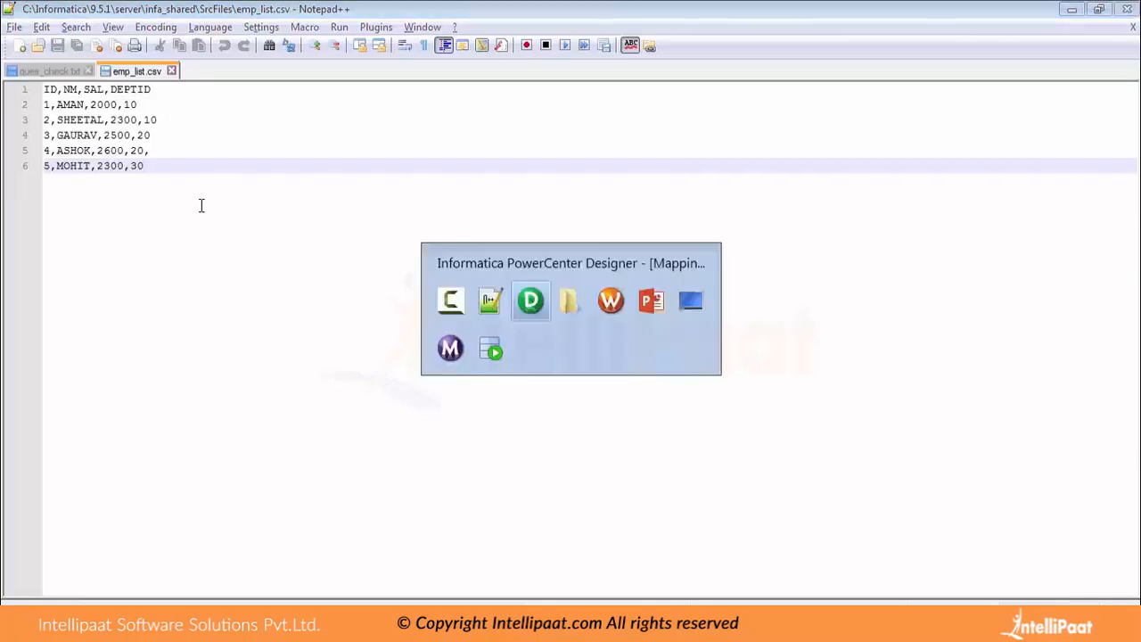
{"action": "key", "text": "alt+Tab"}
{"action": "key", "text": "alt+Tab"}
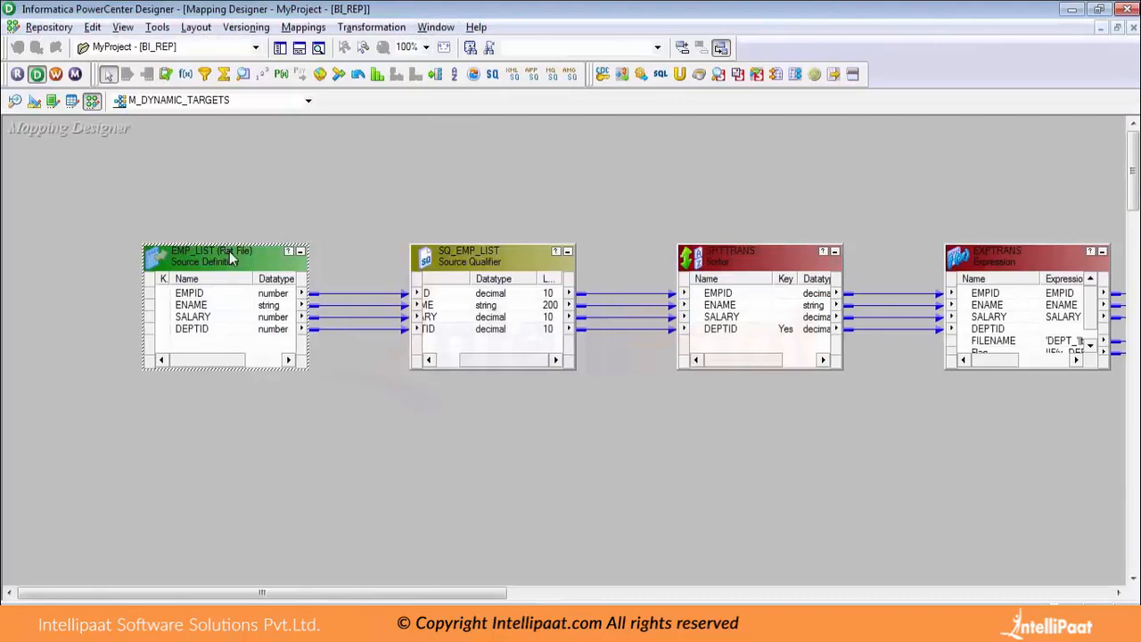
Move the EMP_LIST source definition and the SQ_EMP_LIST source qualifier up and to the left in the mapping.
{"action": "left_click_drag", "start_coordinate": [229, 250], "coordinate": [173, 212]}
{"action": "left_click_drag", "start_coordinate": [501, 263], "coordinate": [459, 243]}
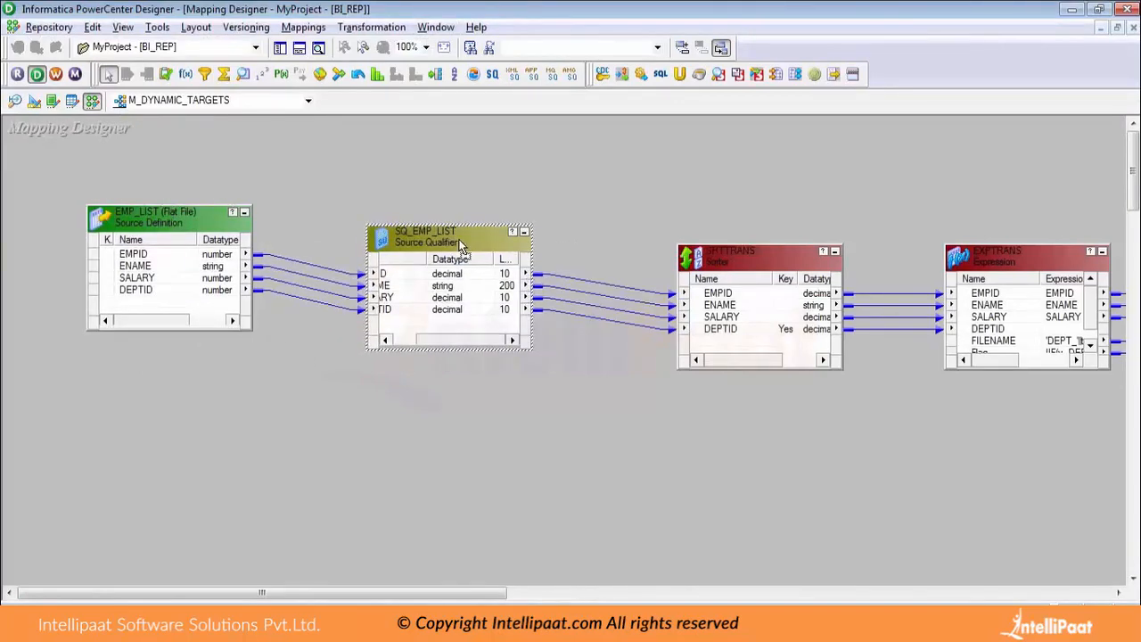
{"action": "left_click_drag", "start_coordinate": [421, 341], "coordinate": [410, 340]}
Compare the columns of emp_list.csv in Notepad++ with the port names, datatypes and lengths of the EMP_LIST source definition.
{"action": "key", "text": "alt+Tab"}
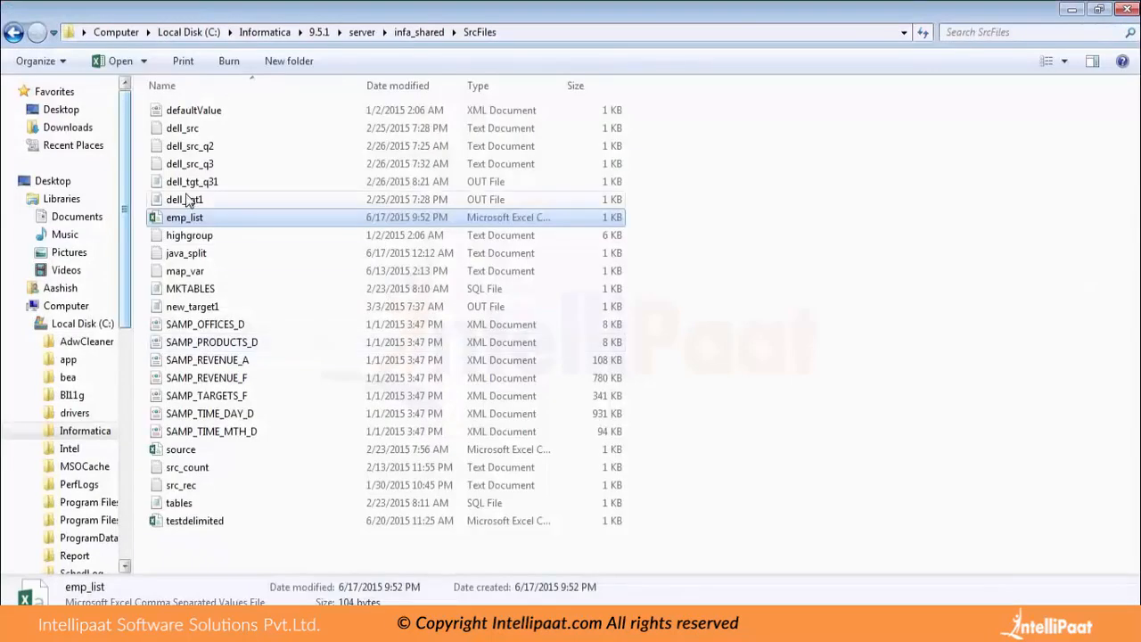
{"action": "key", "text": "alt+Tab"}
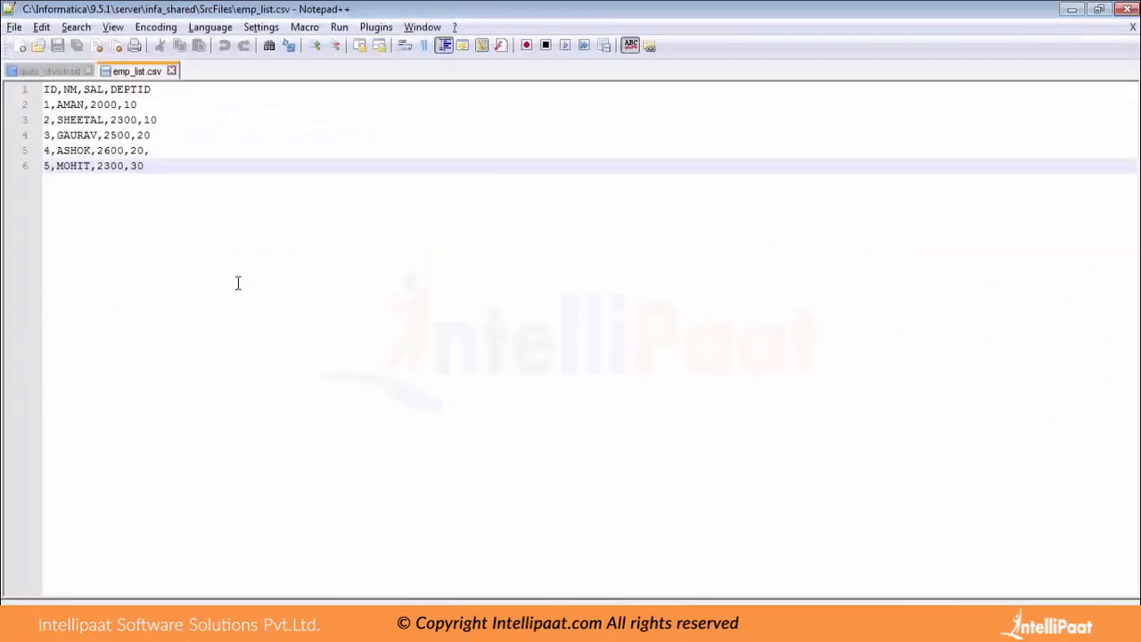
{"action": "key", "text": "alt+Tab"}
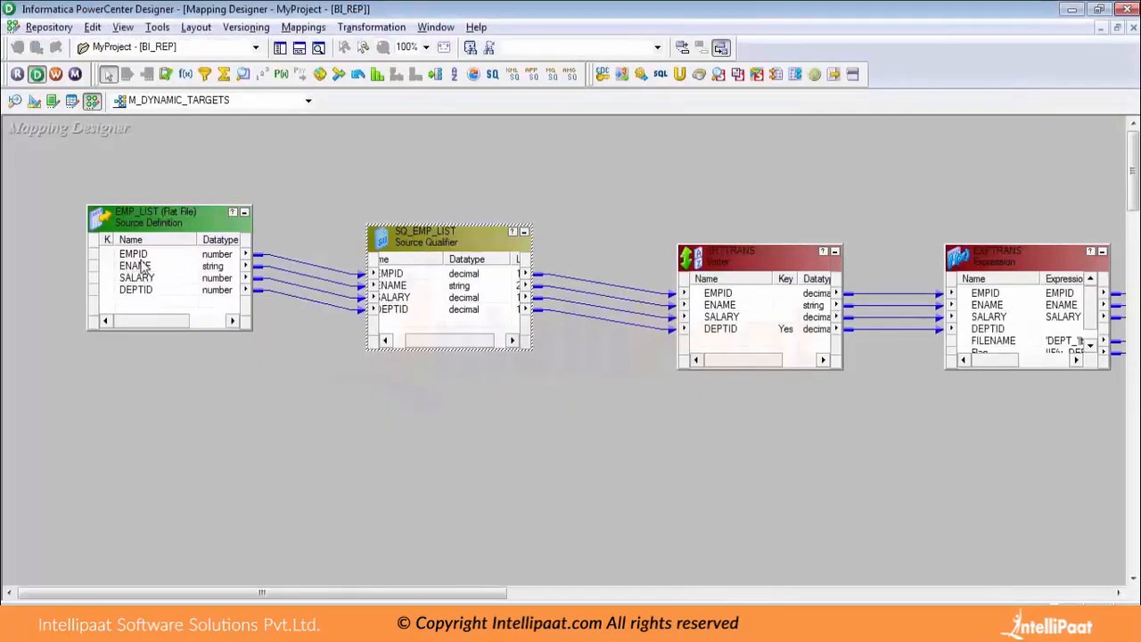
{"action": "key", "text": "alt+Tab"}
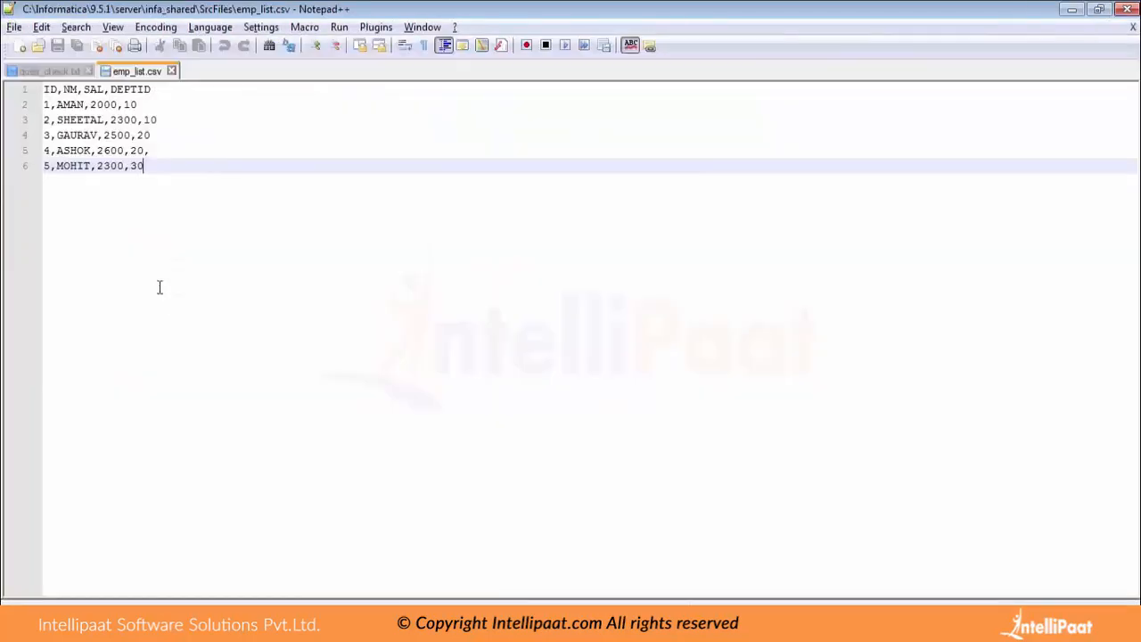
{"action": "key", "text": "alt+Tab"}
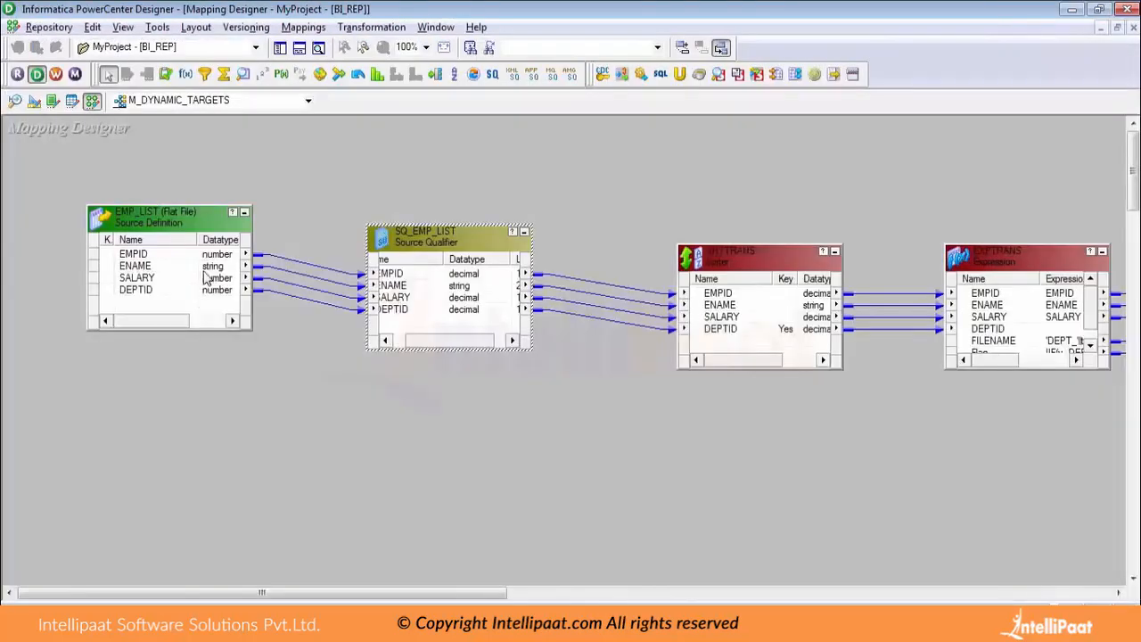
{"action": "left_click_drag", "start_coordinate": [153, 317], "coordinate": [204, 321]}
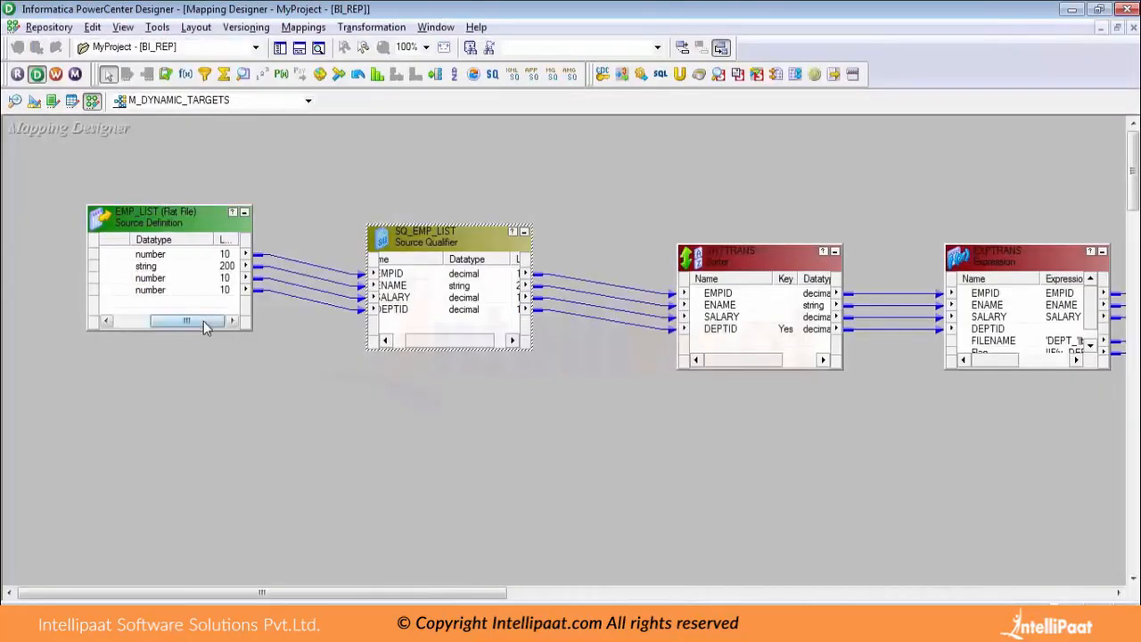
Move the SRTTRANS sorter closer to SQ_EMP_LIST and view its ports without editing them.
{"action": "left_click_drag", "start_coordinate": [349, 596], "coordinate": [450, 596]}
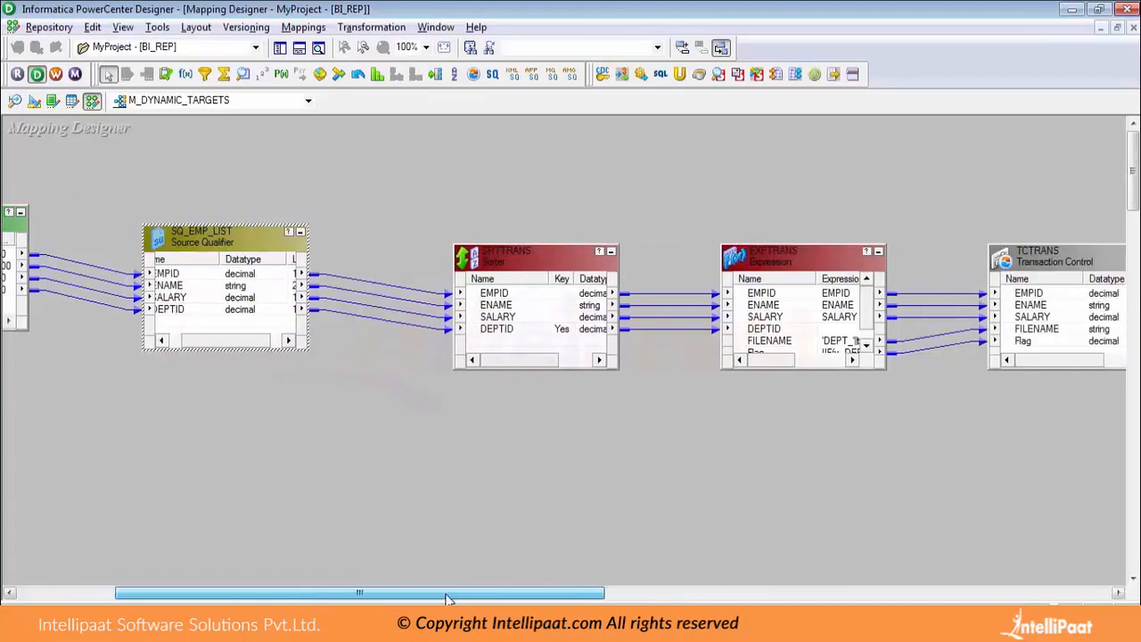
{"action": "left_click_drag", "start_coordinate": [486, 282], "coordinate": [437, 278]}
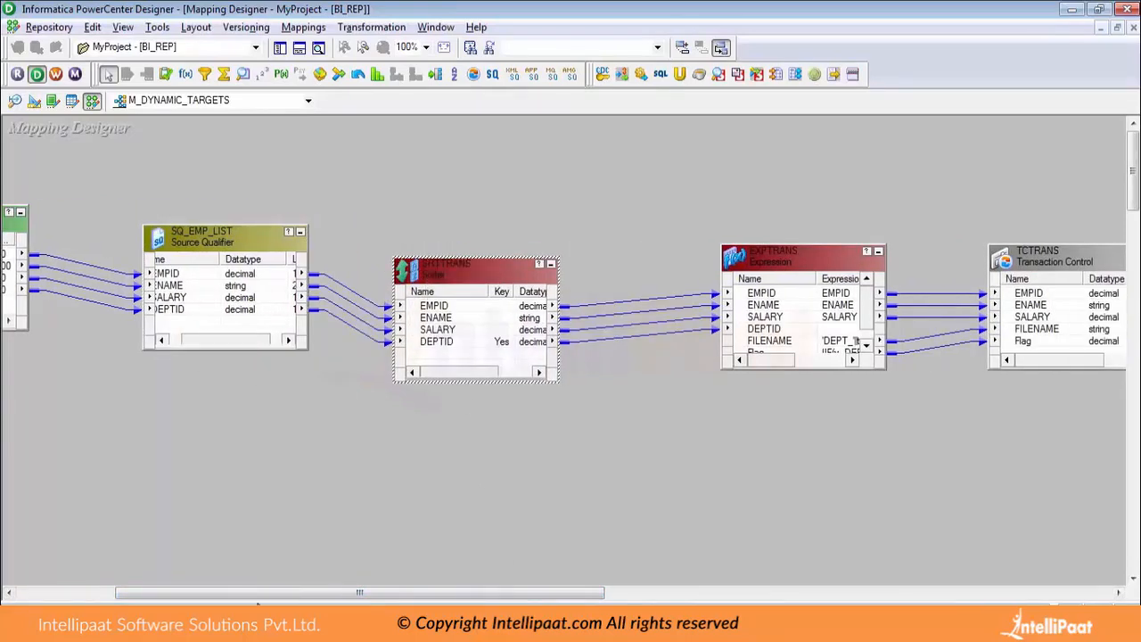
{"action": "left_click_drag", "start_coordinate": [253, 594], "coordinate": [322, 603]}
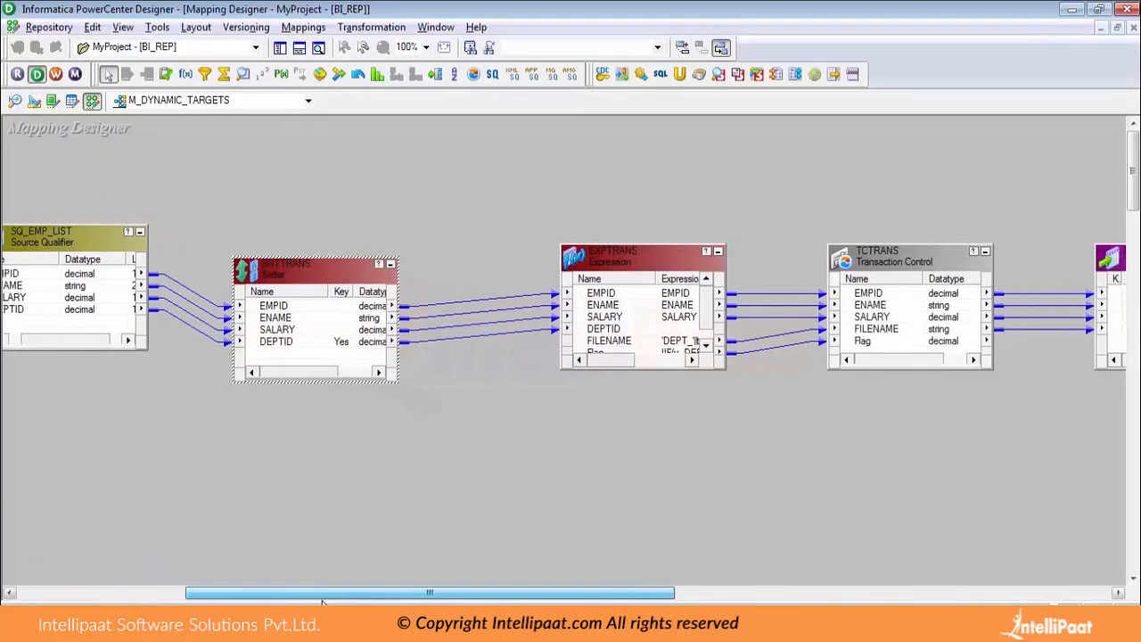
{"action": "double_click", "coordinate": [301, 335]}
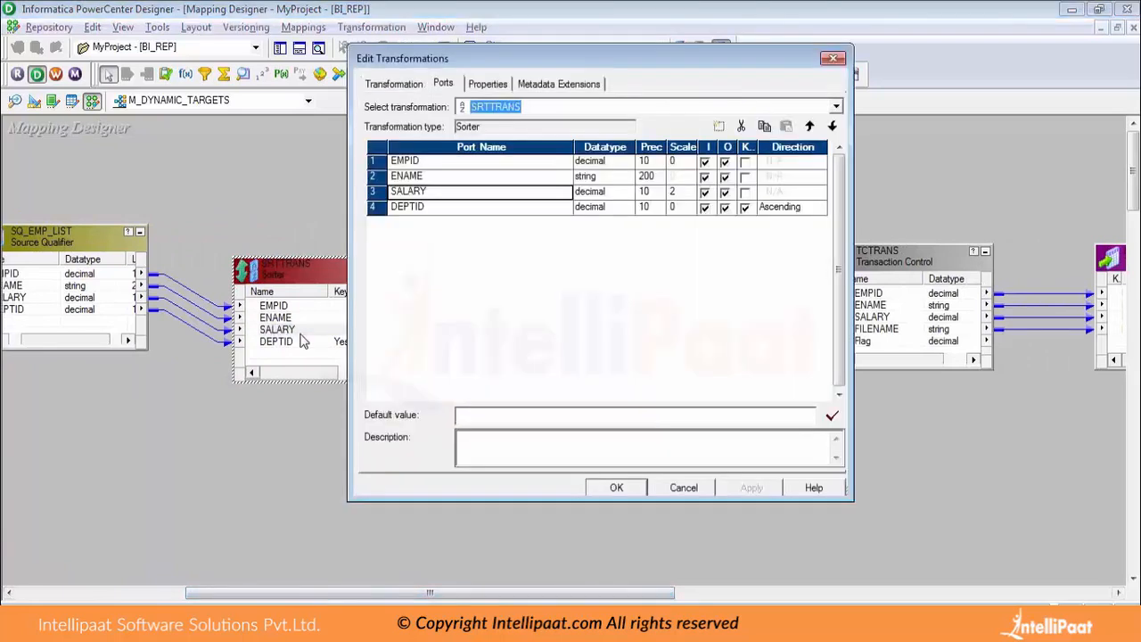
{"action": "left_click", "coordinate": [833, 58]}
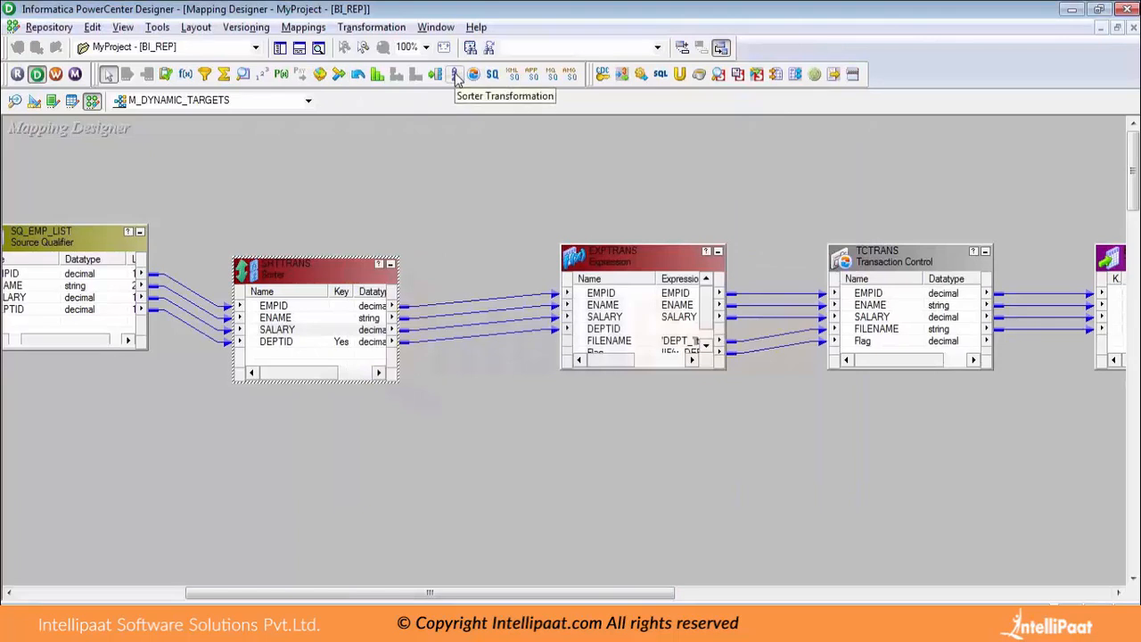
Set the sort direction of the DEPTID key in the SRTTRANS sorter to Ascending and accept the transformation.
{"action": "double_click", "coordinate": [296, 319]}
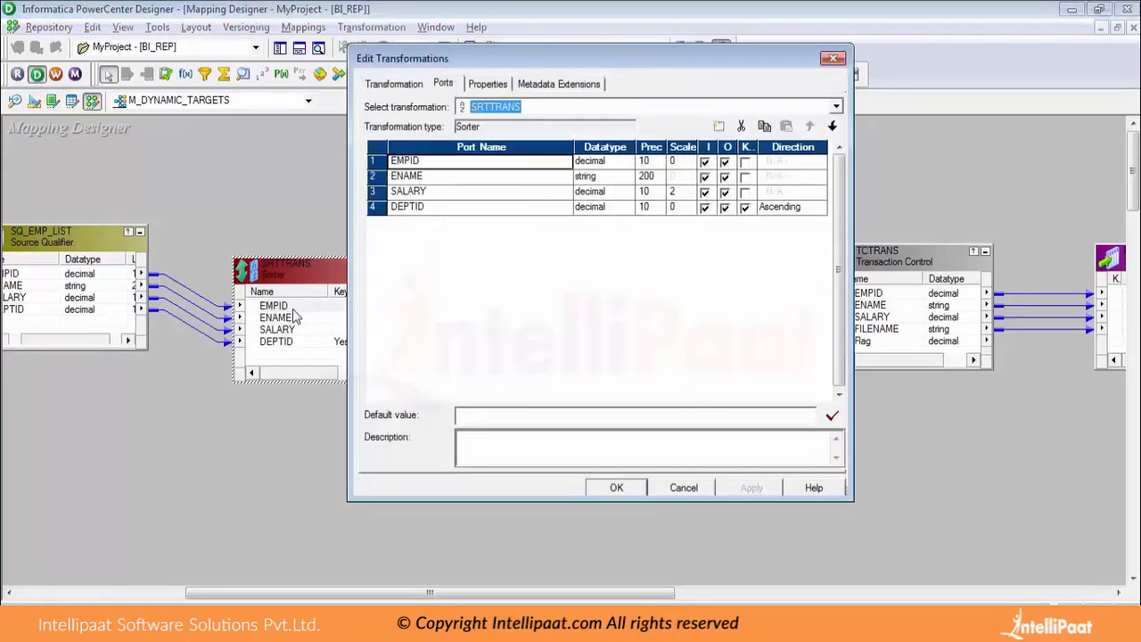
{"action": "left_click", "coordinate": [780, 215]}
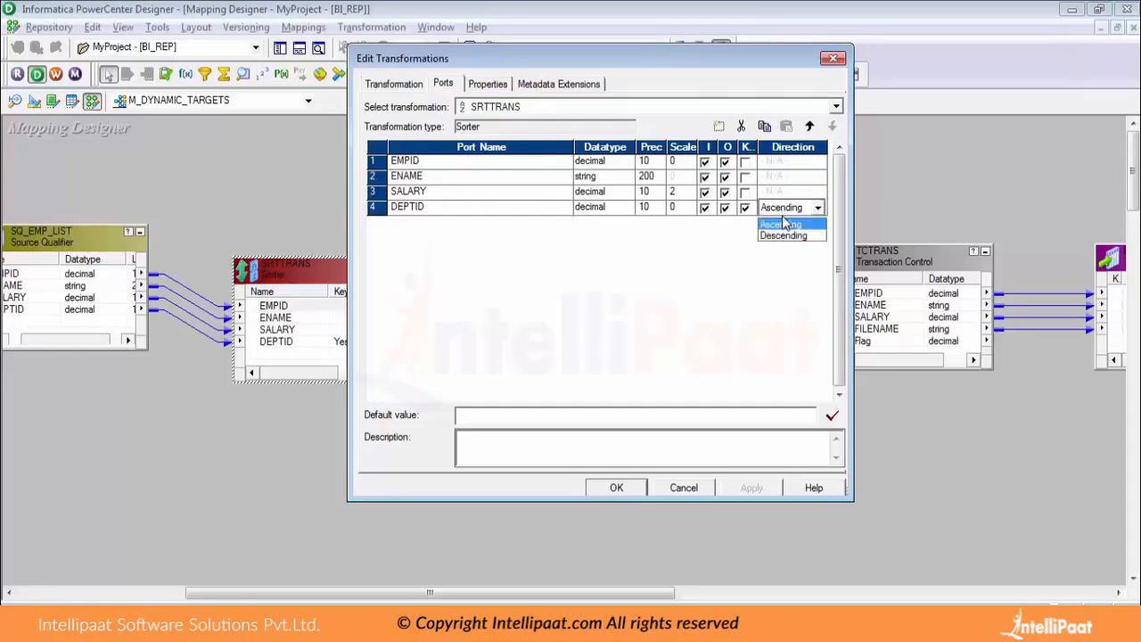
{"action": "left_click", "coordinate": [784, 223]}
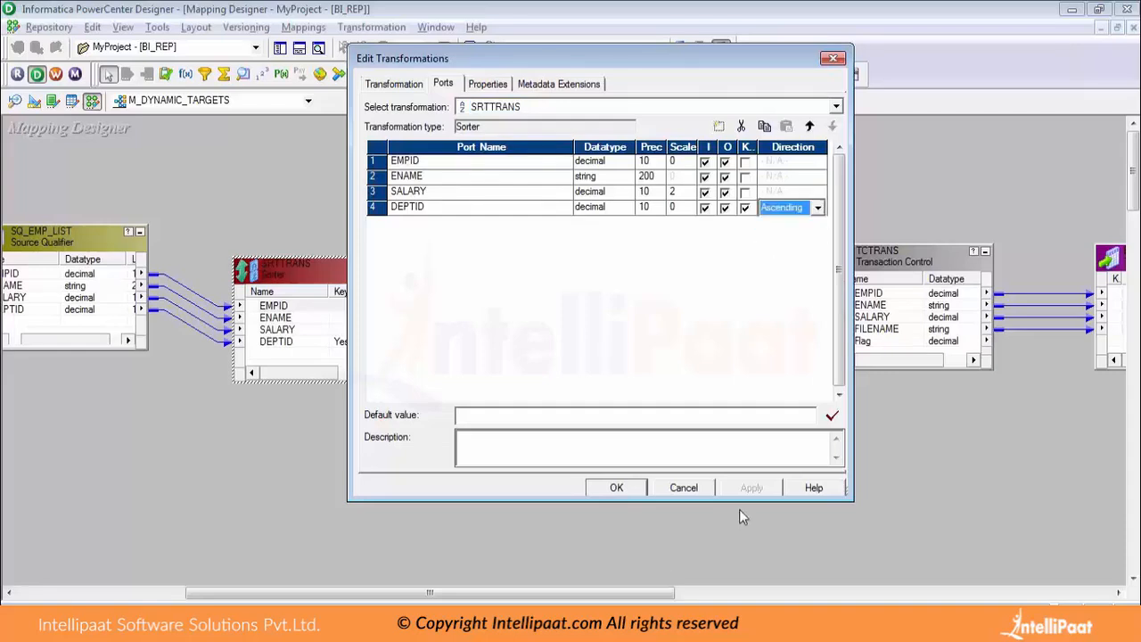
{"action": "left_click", "coordinate": [622, 489]}
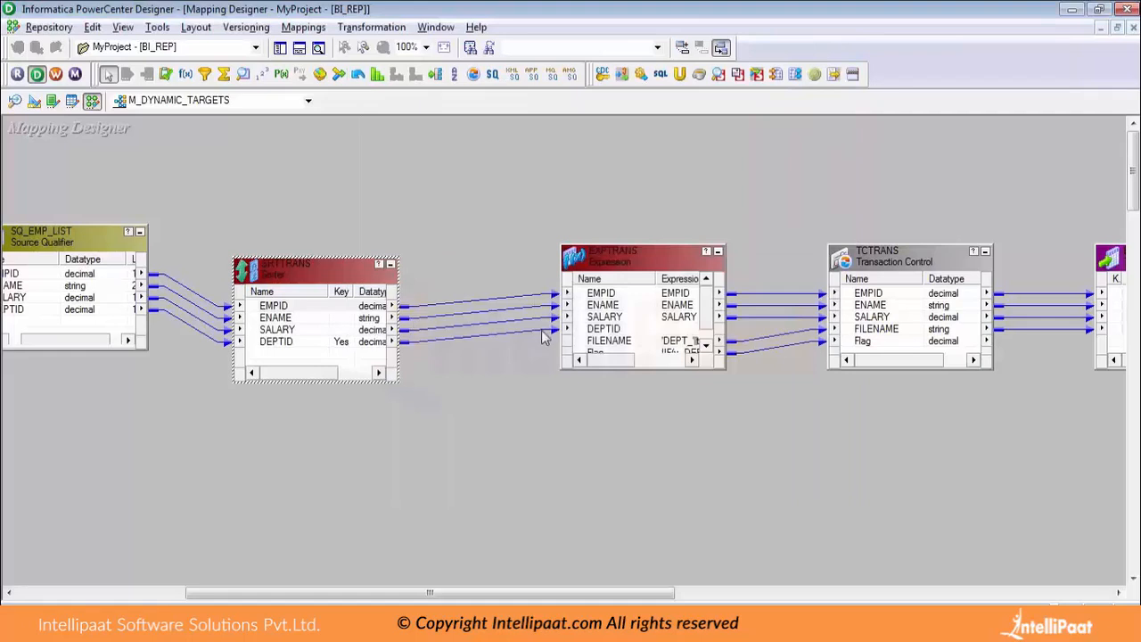
Open the EXPTRANS expression transformation and examine its DEPTID input port and v_DEPTID_CURR variable port.
{"action": "double_click", "coordinate": [601, 299]}
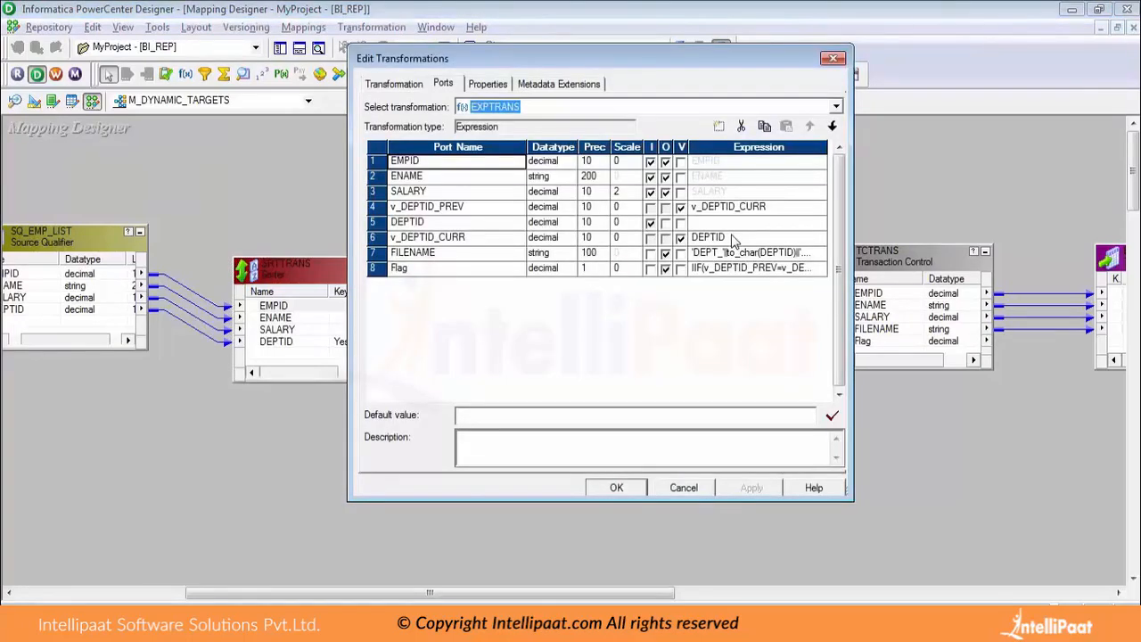
{"action": "left_click", "coordinate": [441, 225]}
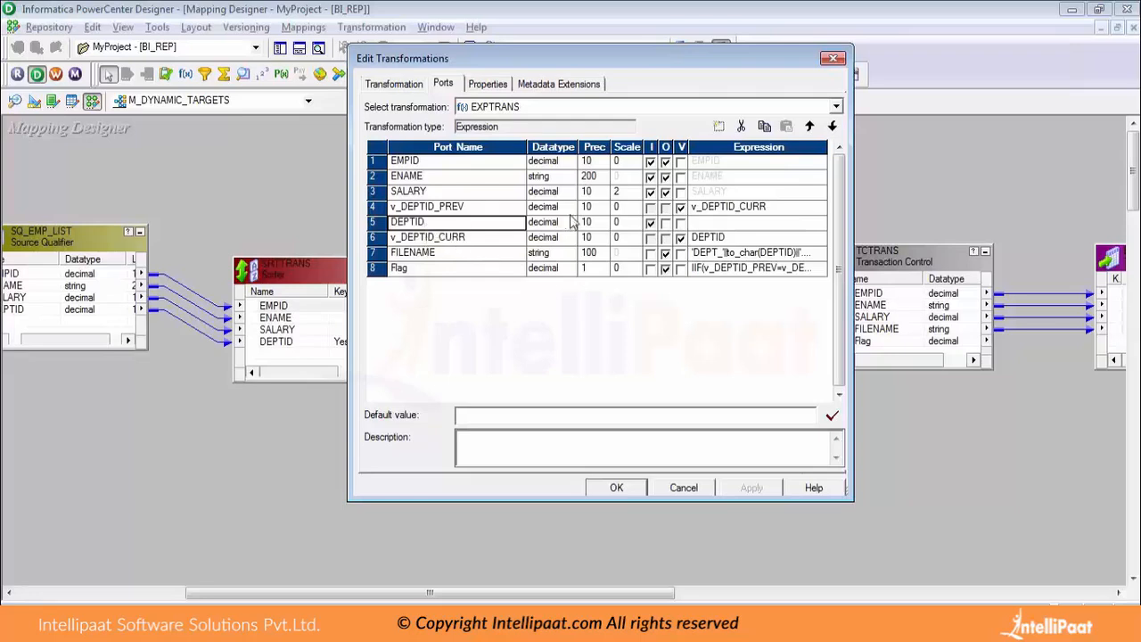
{"action": "left_click", "coordinate": [650, 222]}
{"action": "left_click", "coordinate": [650, 222]}
{"action": "left_click", "coordinate": [462, 241]}
{"action": "left_click", "coordinate": [462, 238]}
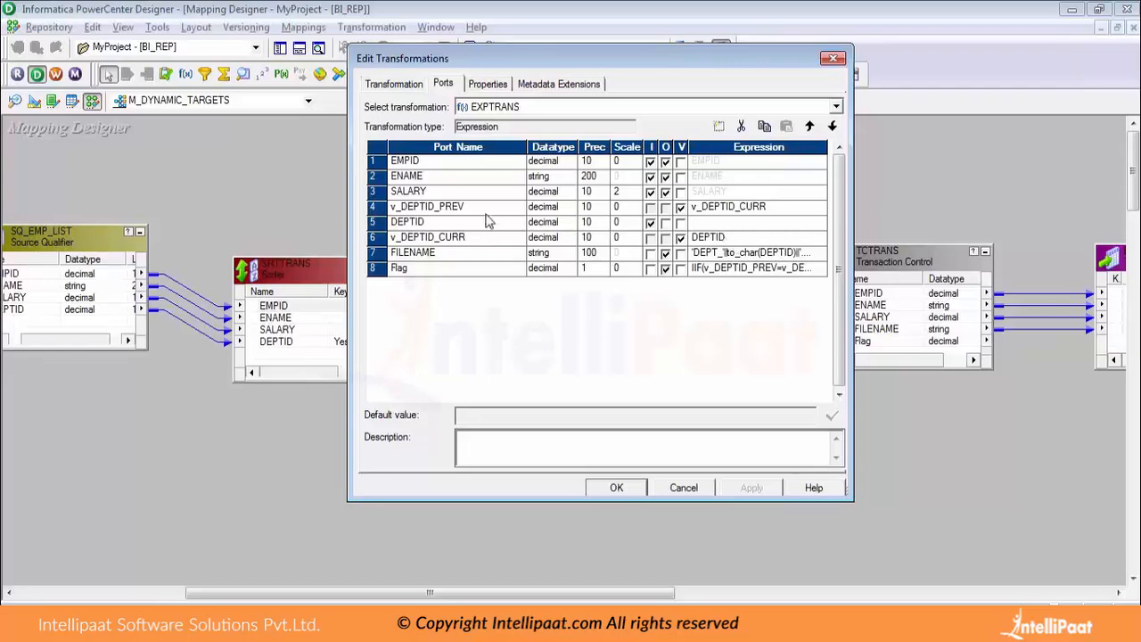
Validate the v_DEPTID_CURR port's expression DEPTID in the Expression Editor and accept it.
{"action": "left_click", "coordinate": [740, 237]}
{"action": "left_click", "coordinate": [820, 238]}
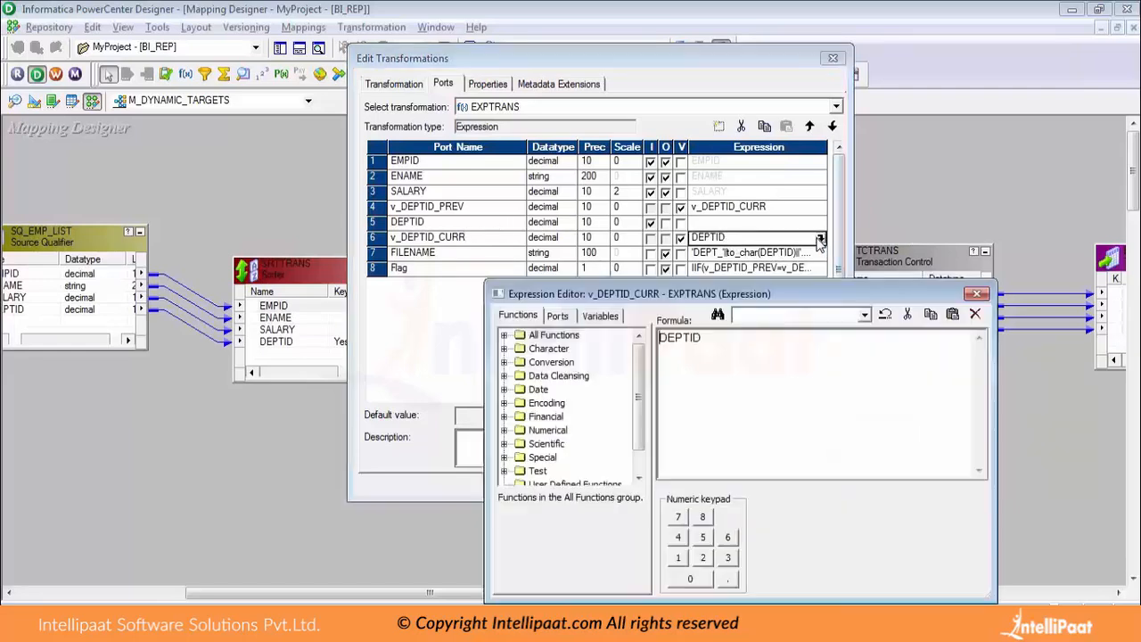
{"action": "left_click", "coordinate": [950, 540]}
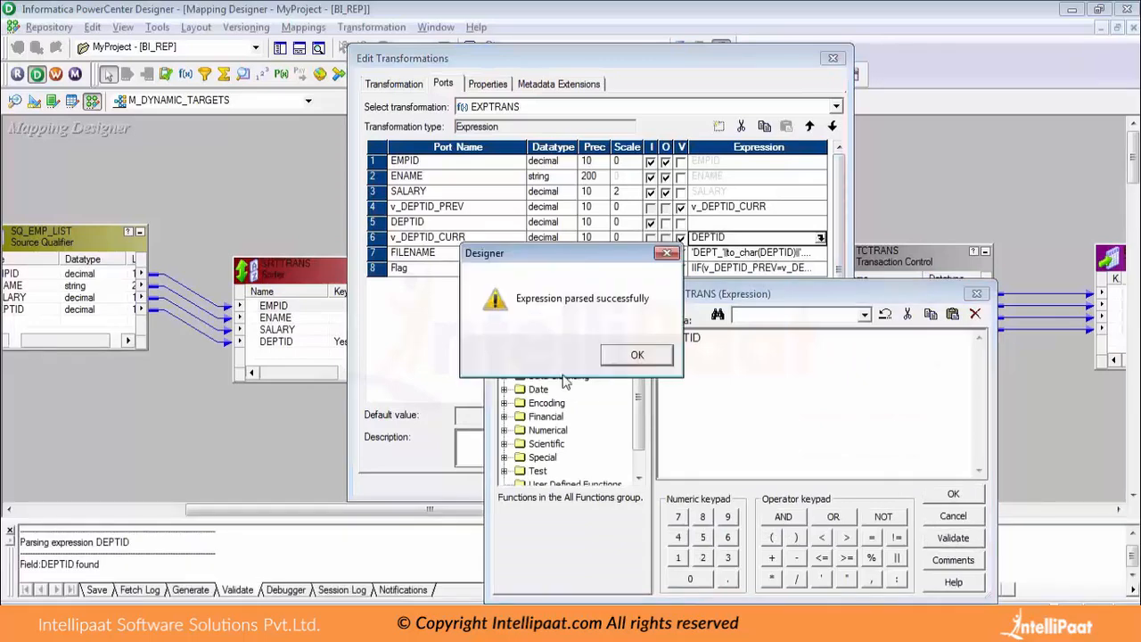
{"action": "left_click", "coordinate": [635, 355]}
{"action": "left_click", "coordinate": [953, 494]}
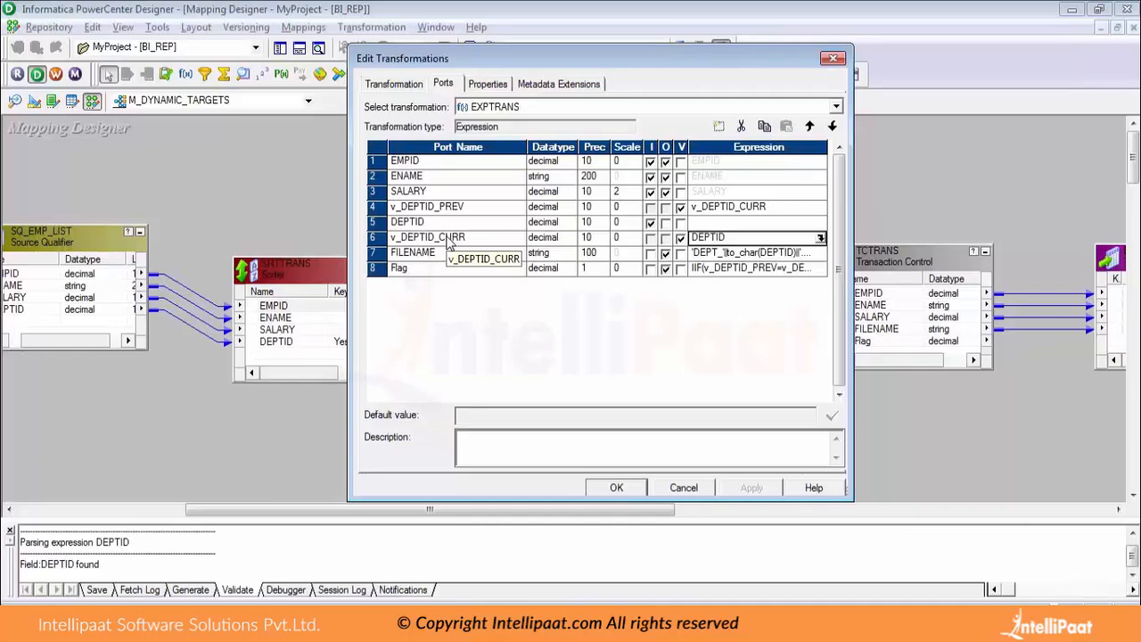
Compare the v_DEPTID_CURR and v_DEPTID_PREV variable ports of EXPTRANS and highlight the v_DEPTID_PREV port name.
{"action": "left_click", "coordinate": [448, 242]}
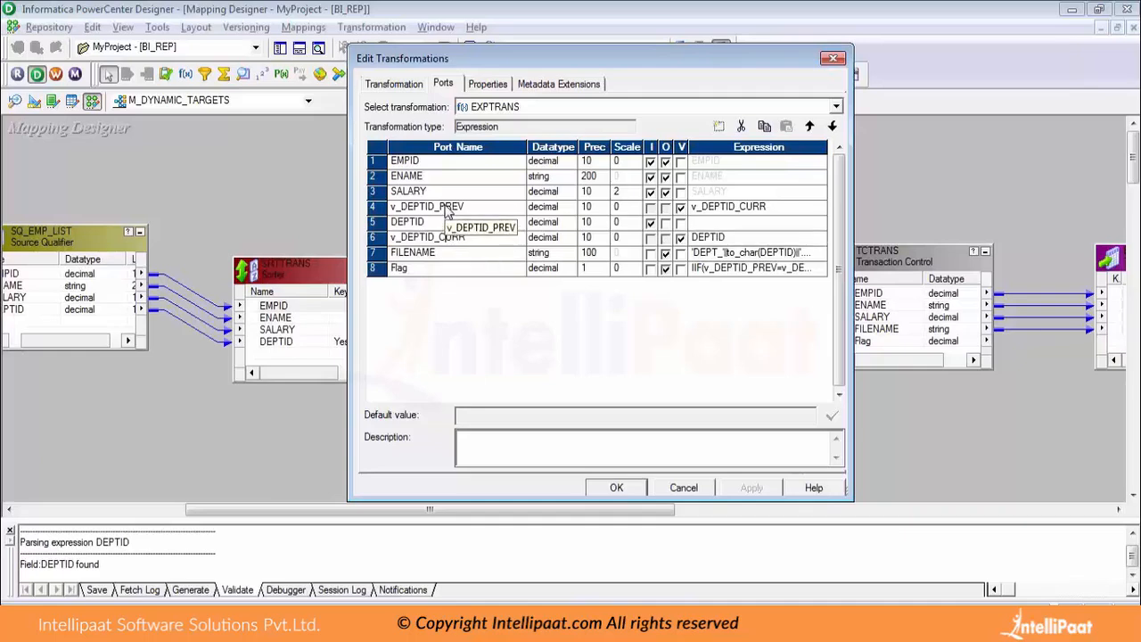
{"action": "left_click", "coordinate": [447, 208]}
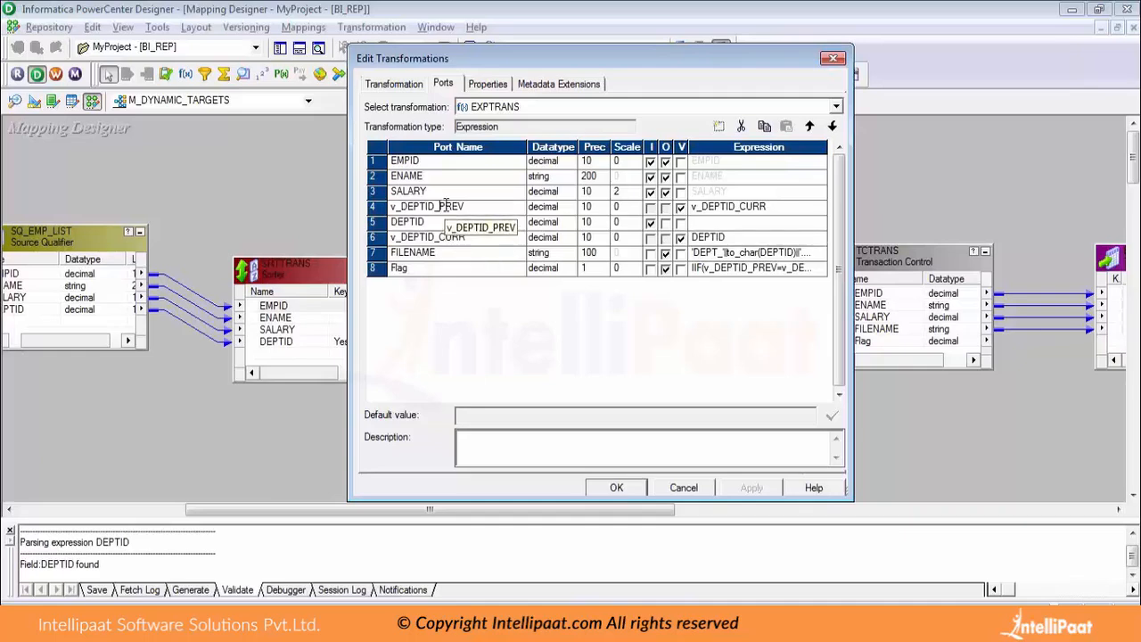
{"action": "left_click", "coordinate": [479, 238]}
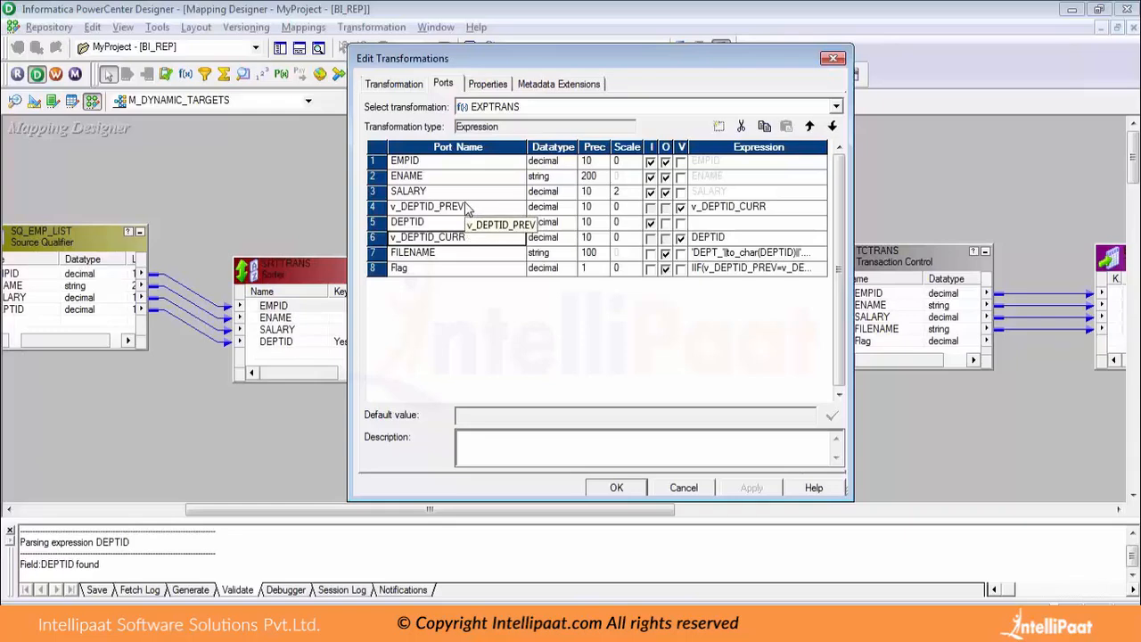
{"action": "left_click", "coordinate": [467, 208]}
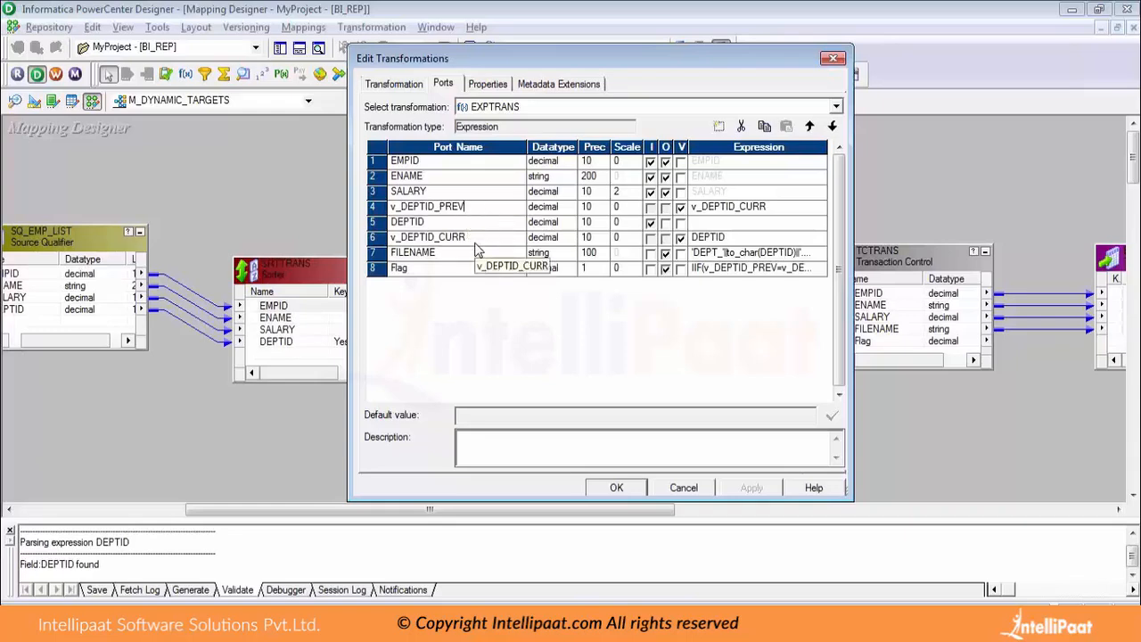
{"action": "key", "text": "shift+Left"}
{"action": "key", "text": "shift+Left"}
{"action": "key", "text": "shift+Left"}
{"action": "key", "text": "shift+Left"}
{"action": "key", "text": "shift+Left"}
{"action": "key", "text": "shift+Left"}
{"action": "key", "text": "shift+Left"}
{"action": "key", "text": "shift+Left"}
{"action": "key", "text": "shift+Left"}
{"action": "key", "text": "shift+Left"}
{"action": "key", "text": "shift+Left"}
{"action": "key", "text": "shift+Left"}
{"action": "key", "text": "shift+Left"}
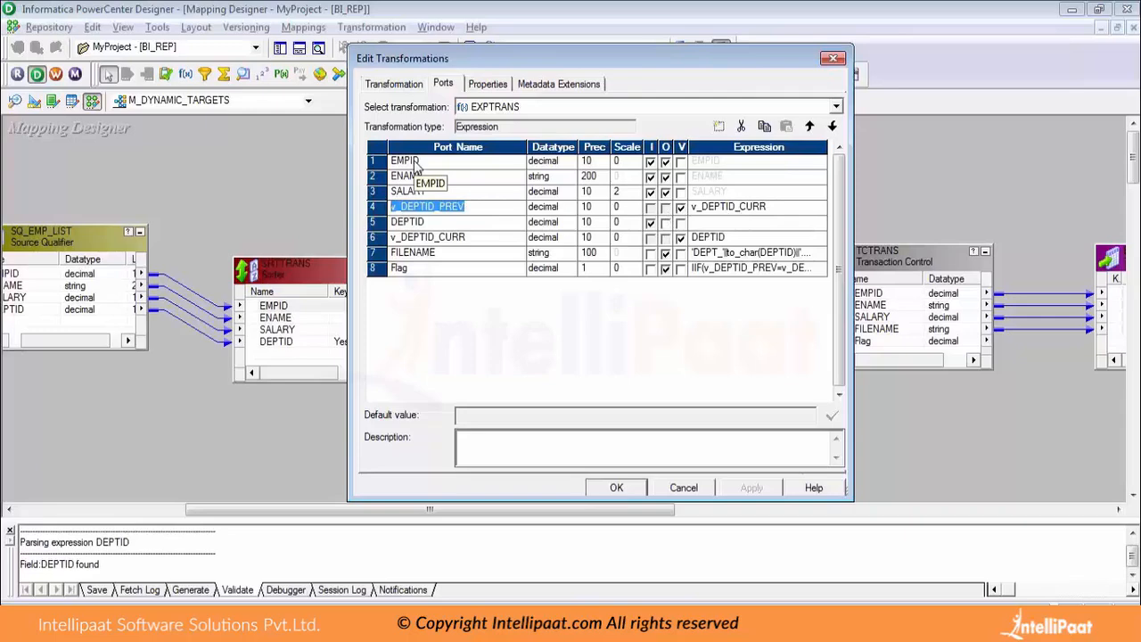
Review the EXPTRANS port order, checking EMPID, DEPTID and the position of v_DEPTID_PREV ahead of v_DEPTID_CURR.
{"action": "left_click", "coordinate": [414, 165]}
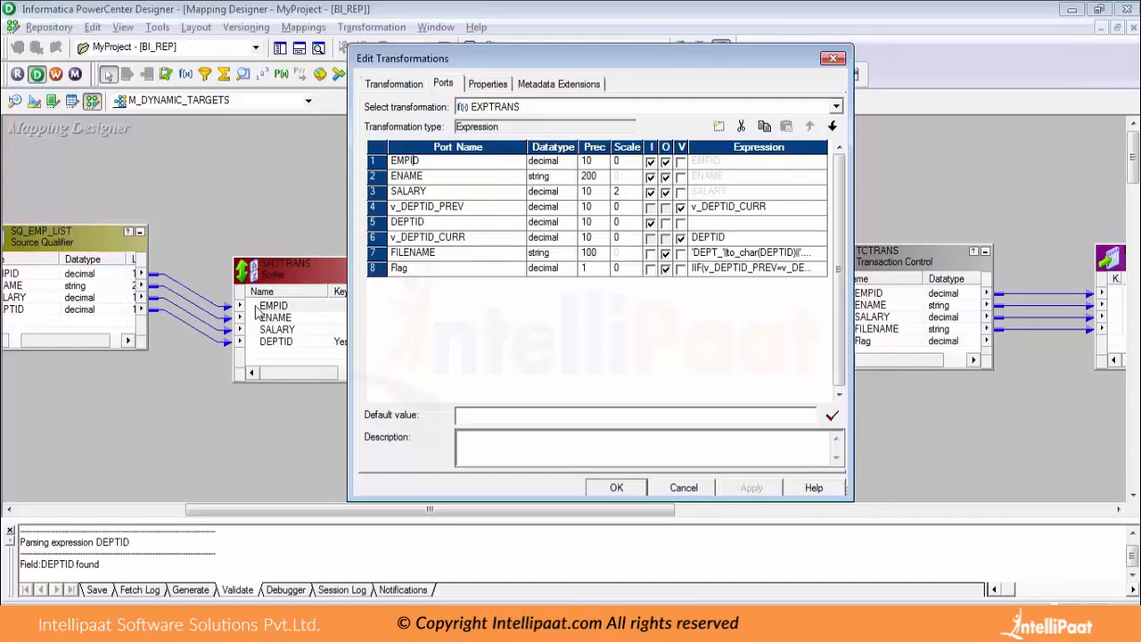
{"action": "left_click", "coordinate": [434, 225]}
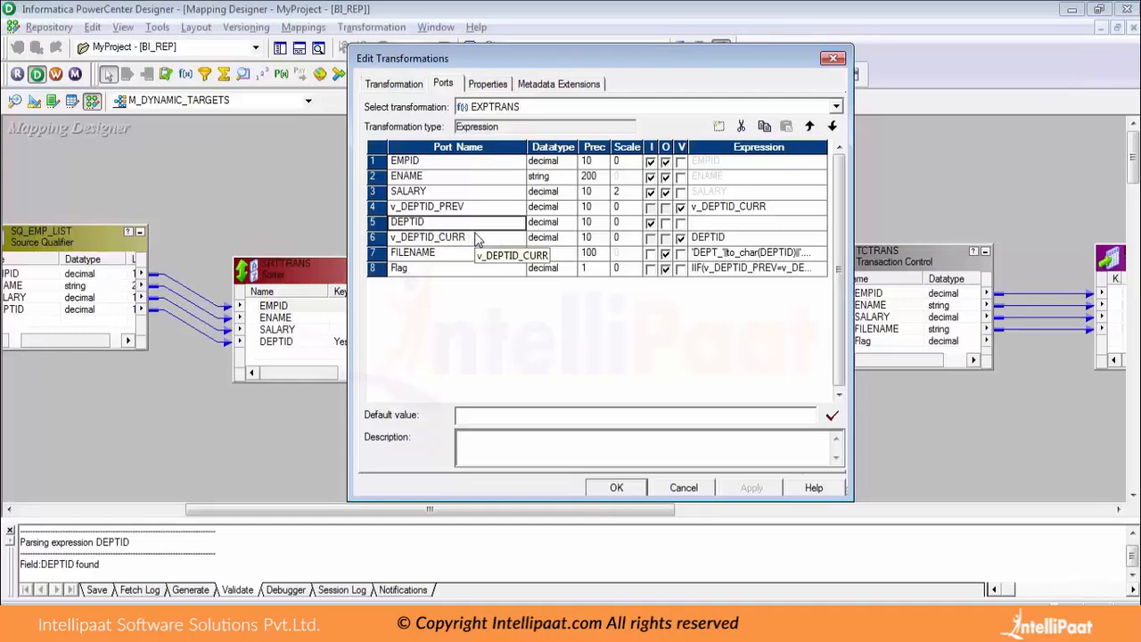
{"action": "left_click", "coordinate": [477, 239]}
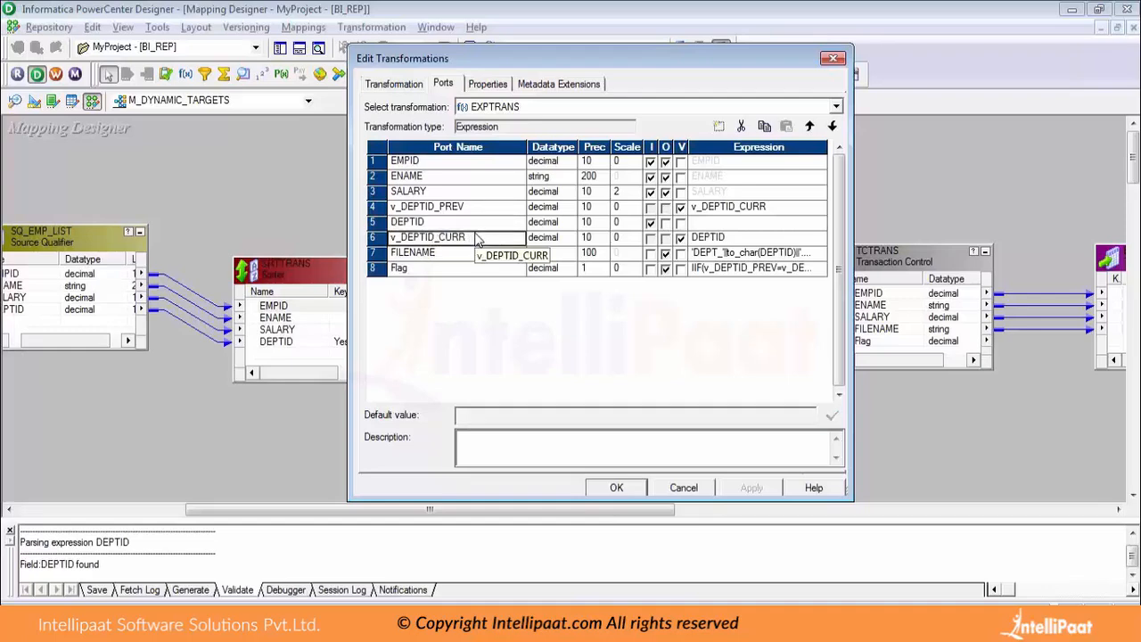
{"action": "left_click", "coordinate": [466, 207]}
{"action": "double_click", "coordinate": [465, 207]}
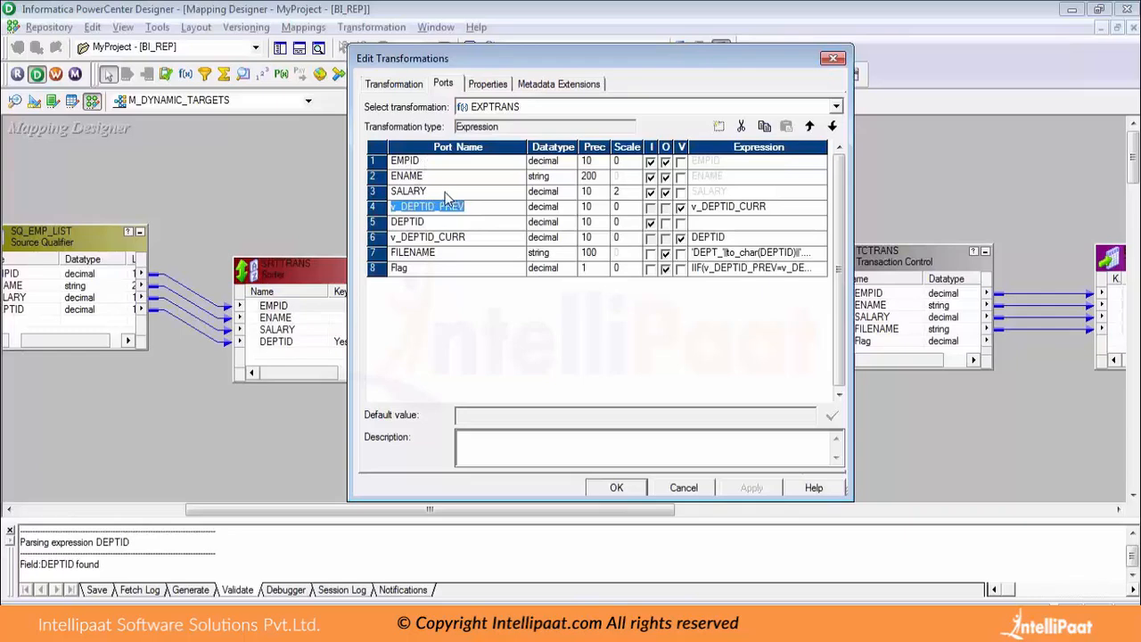
{"action": "left_click", "coordinate": [467, 237]}
{"action": "left_click", "coordinate": [467, 237]}
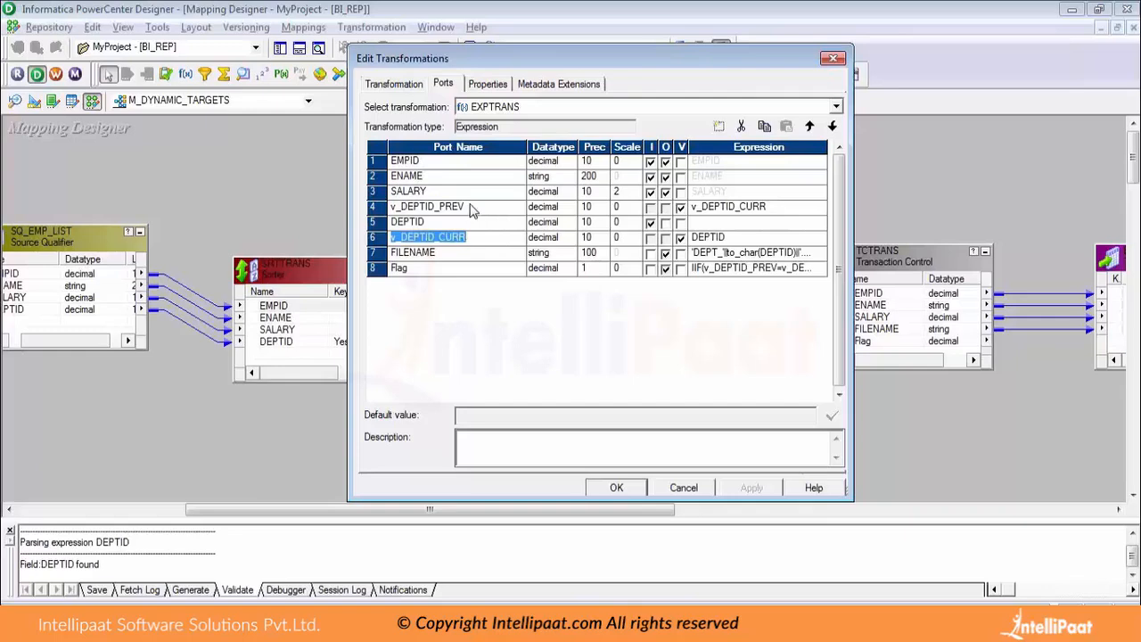
{"action": "left_click", "coordinate": [473, 208]}
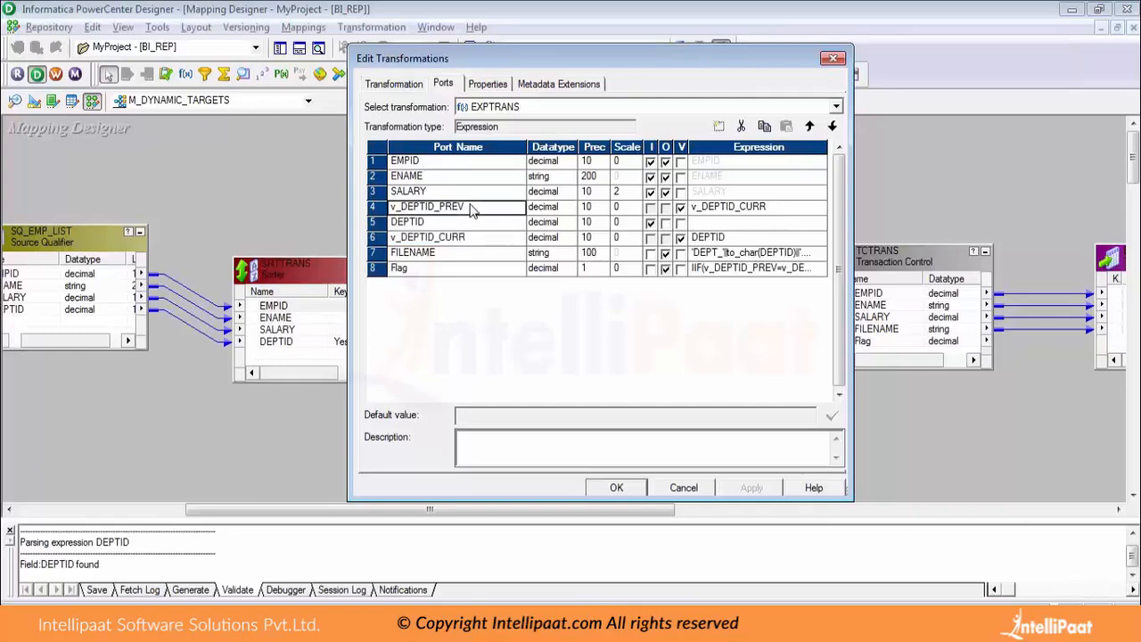
Examine the expressions assigned to the v_DEPTID_PREV and v_DEPTID_CURR ports without changing them.
{"action": "left_click", "coordinate": [772, 206]}
{"action": "left_click", "coordinate": [770, 206]}
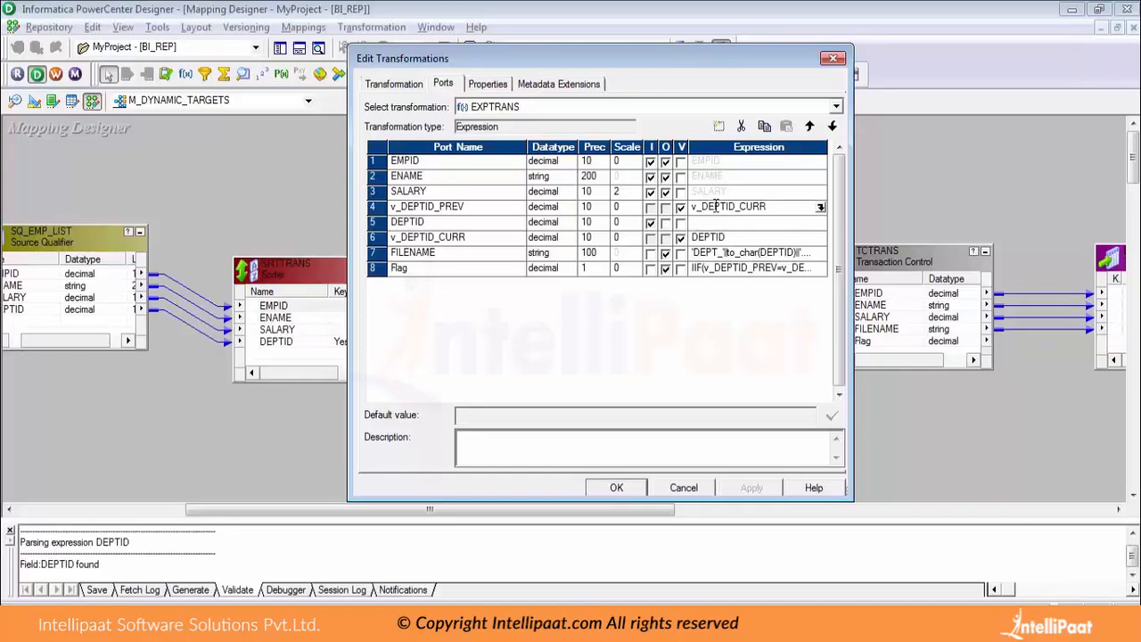
{"action": "left_click_drag", "start_coordinate": [766, 206], "coordinate": [687, 207]}
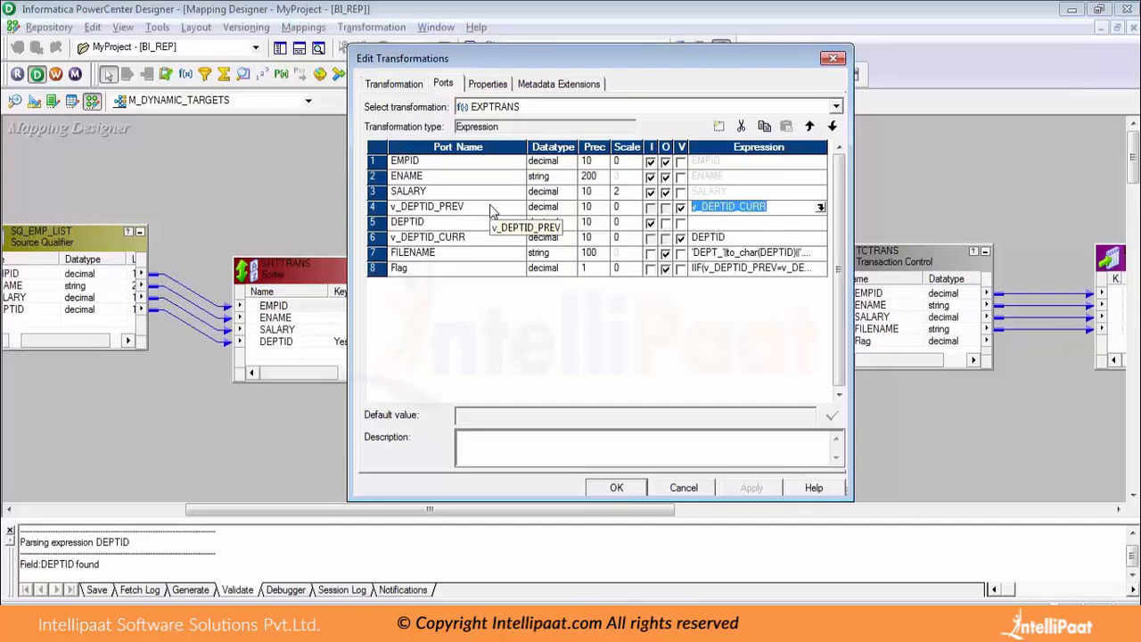
{"action": "left_click", "coordinate": [491, 211]}
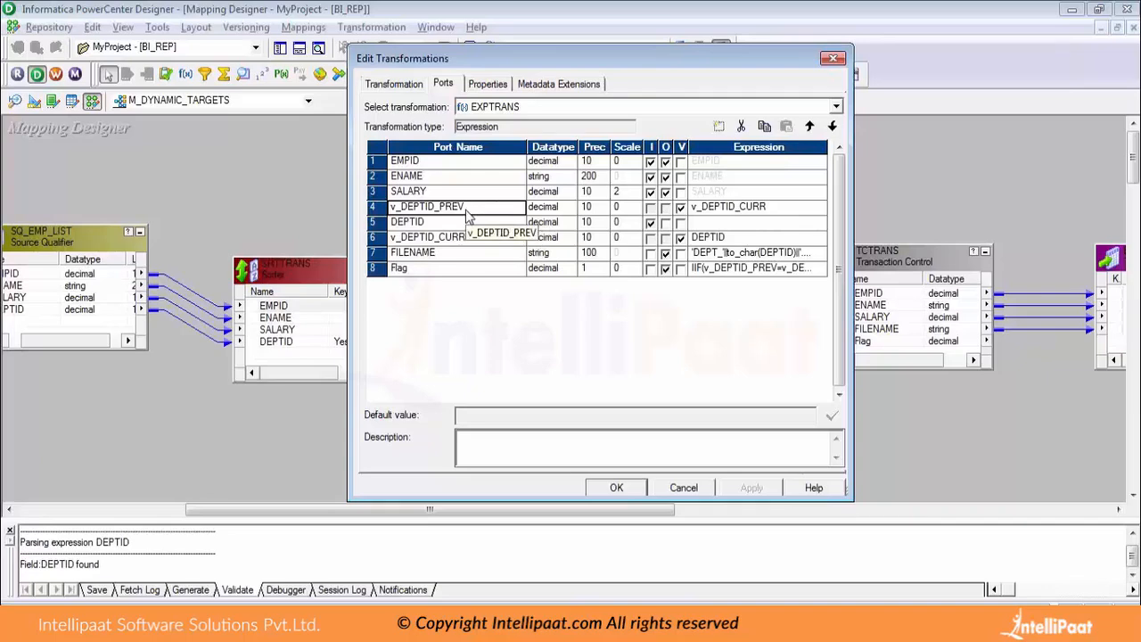
{"action": "left_click", "coordinate": [465, 208]}
{"action": "left_click", "coordinate": [466, 209]}
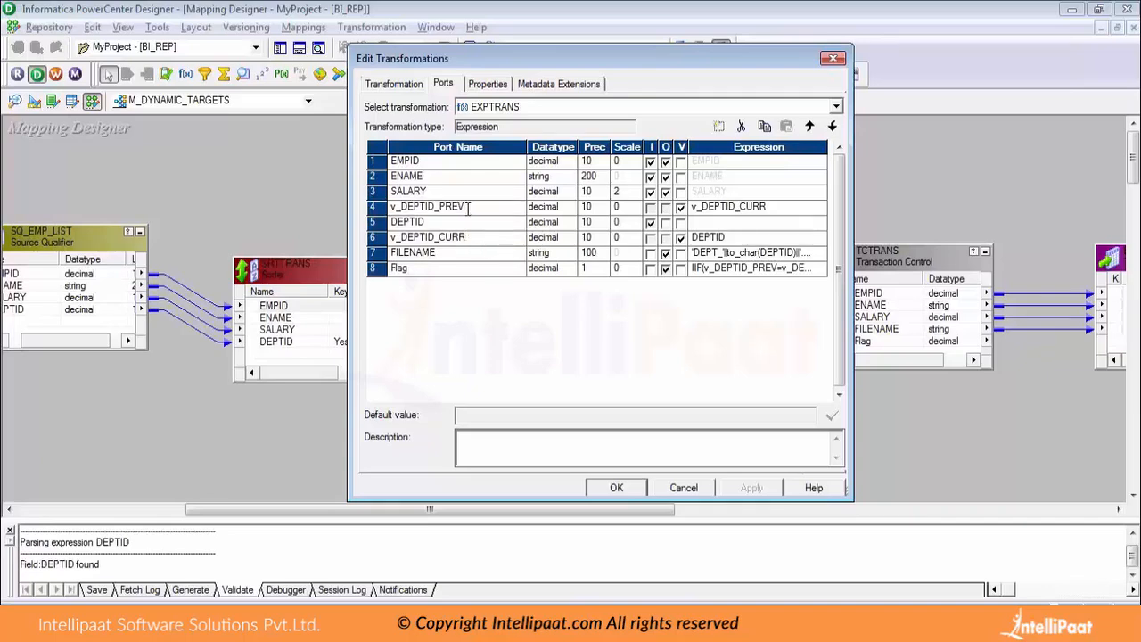
{"action": "left_click", "coordinate": [479, 239]}
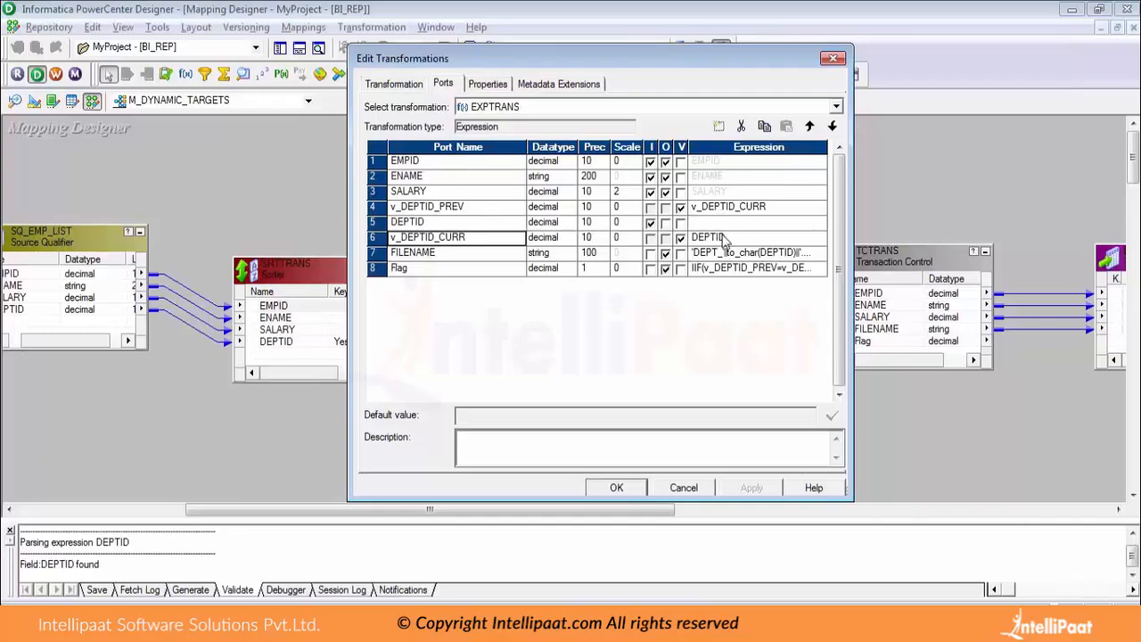
{"action": "left_click", "coordinate": [749, 239]}
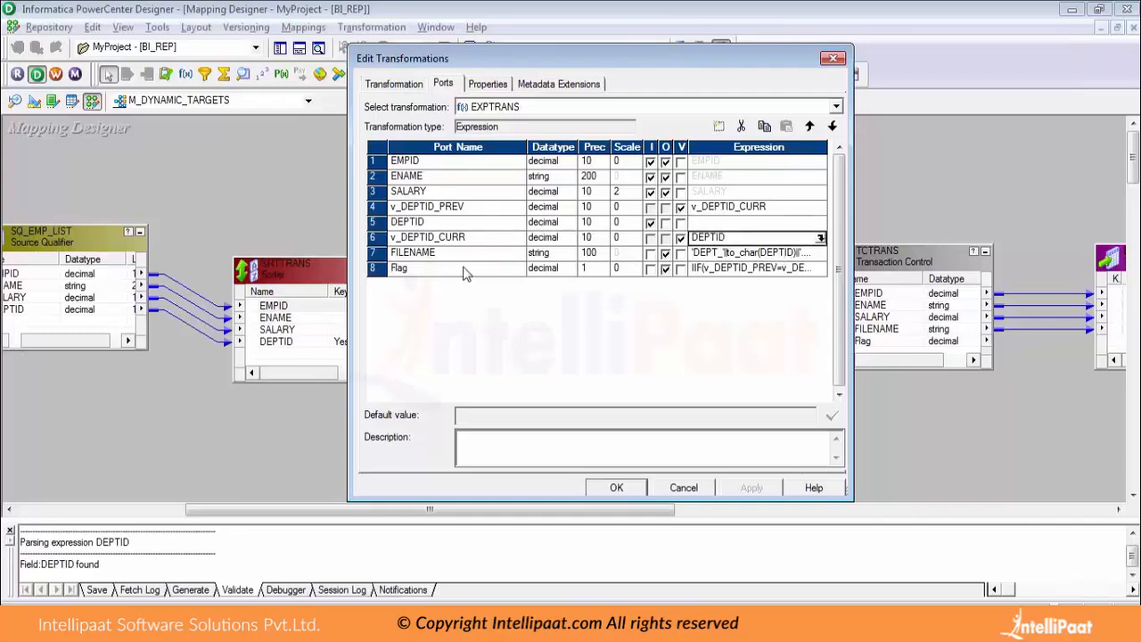
Open the Flag port's expression IIF(v_DEPTID_PREV=v_DEPTID_CURR,0,1), highlight its port comparison and accept it.
{"action": "left_click", "coordinate": [822, 269]}
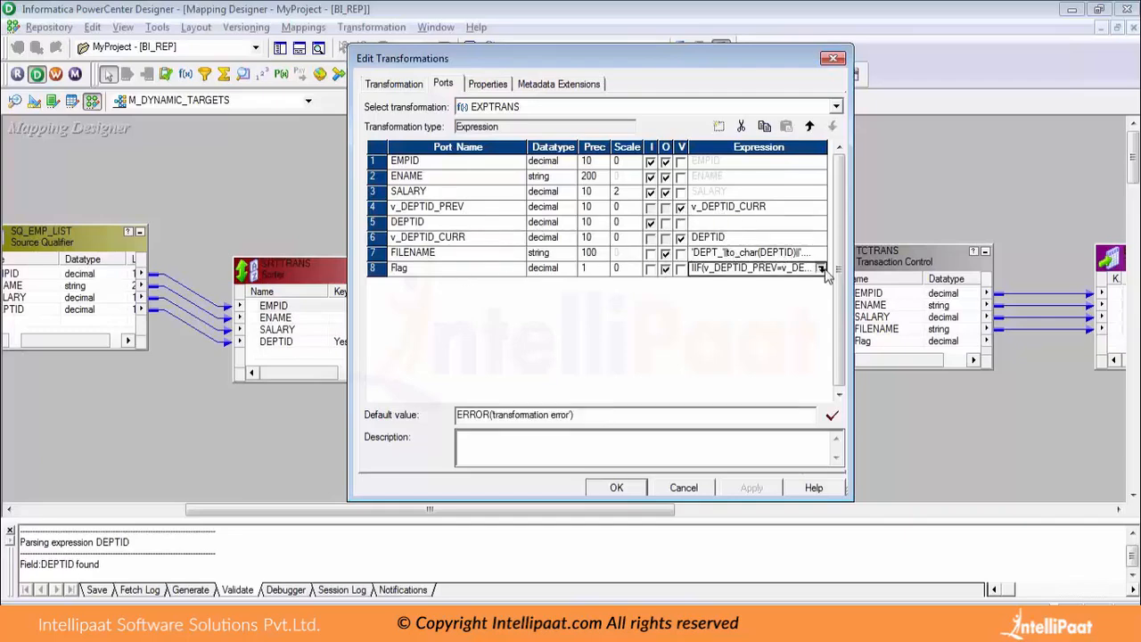
{"action": "left_click", "coordinate": [821, 268]}
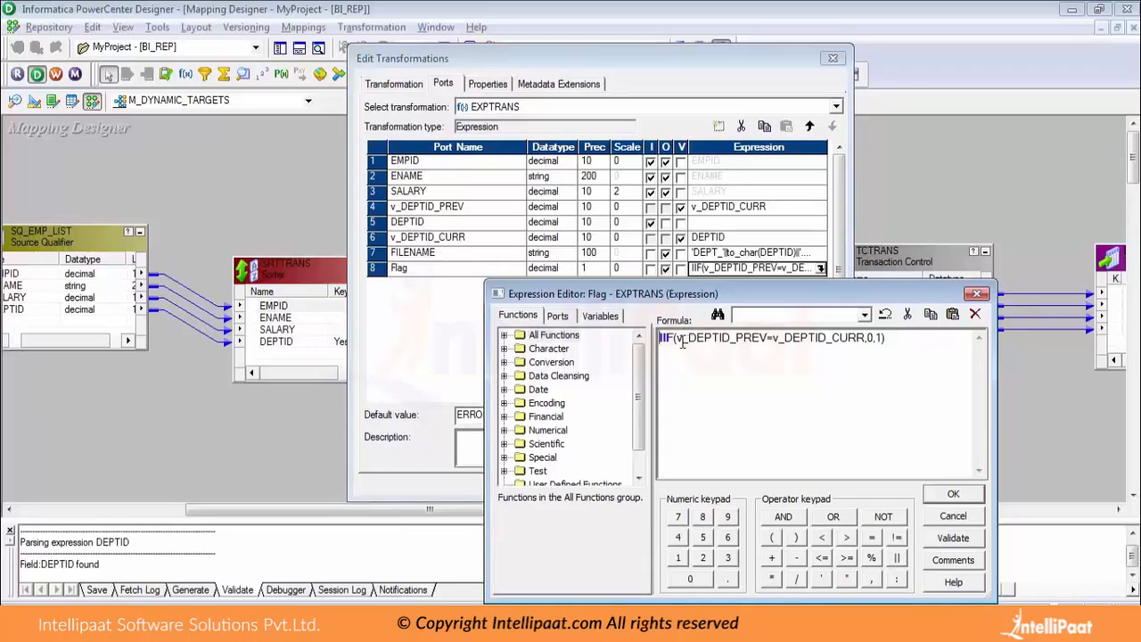
{"action": "mouse_move", "coordinate": [675, 342]}
{"action": "left_mouse_down"}
{"action": "mouse_move", "coordinate": [866, 341]}
{"action": "mouse_move", "coordinate": [688, 342]}
{"action": "left_mouse_up"}
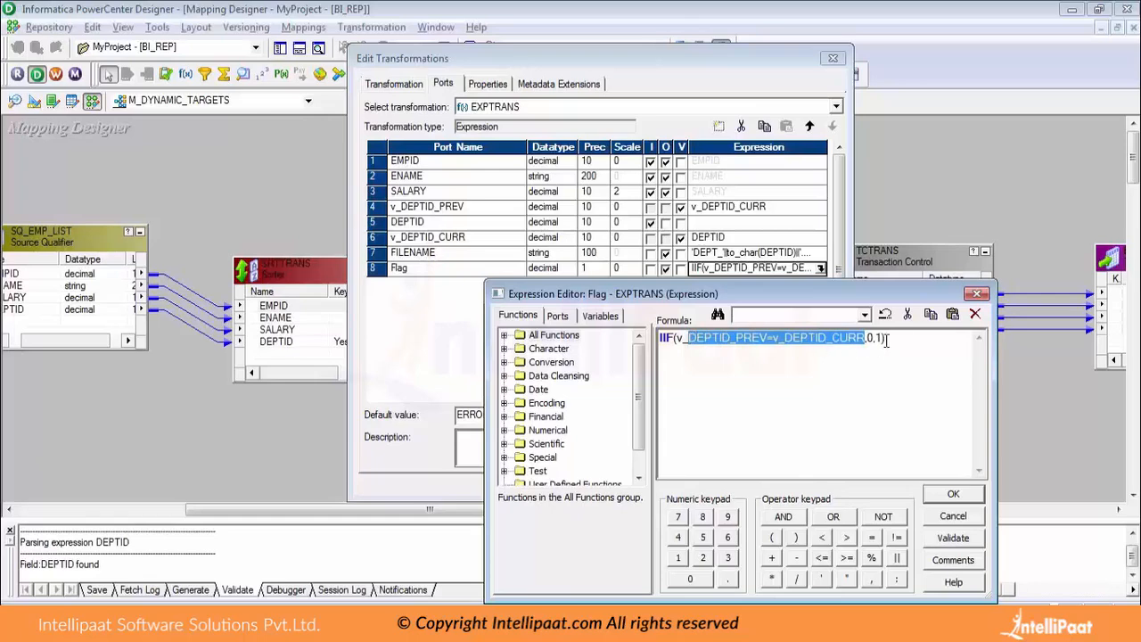
{"action": "left_click", "coordinate": [953, 496]}
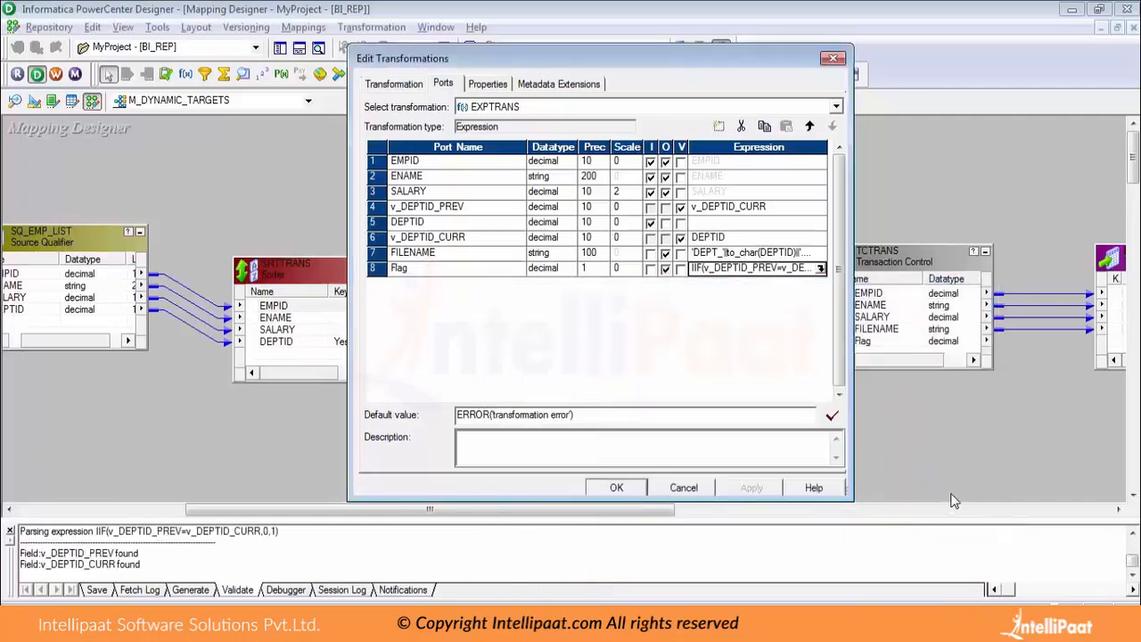
Switch to emp_list.csv in Notepad++ and append the flags 1 and 0 to the two department 10 rows.
{"action": "key", "text": "alt+Tab"}
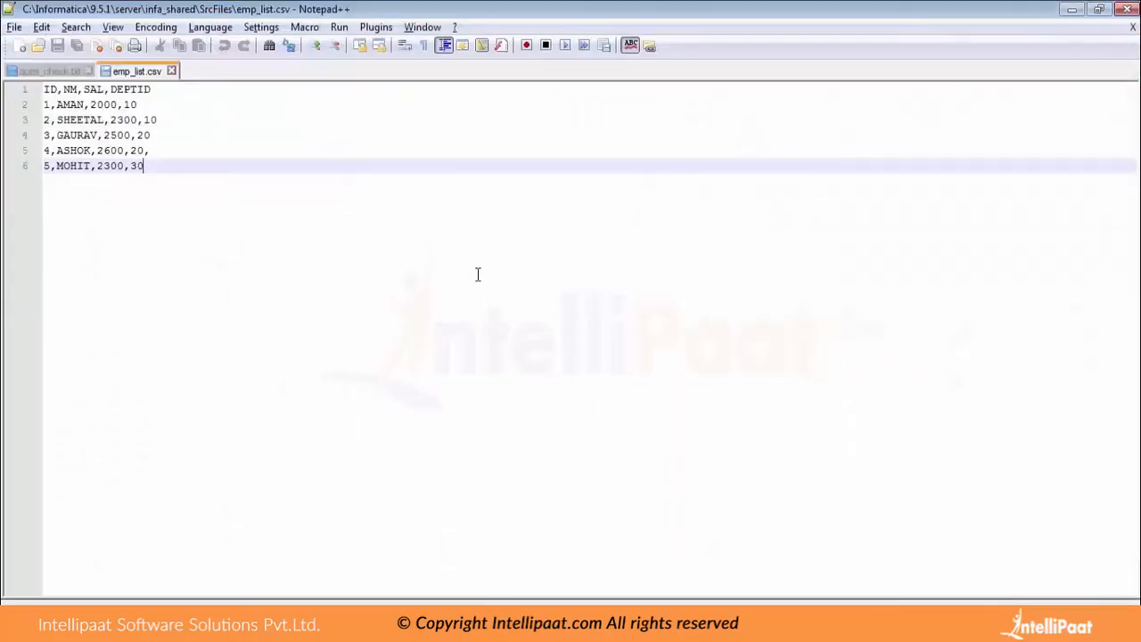
{"action": "left_click", "coordinate": [182, 89]}
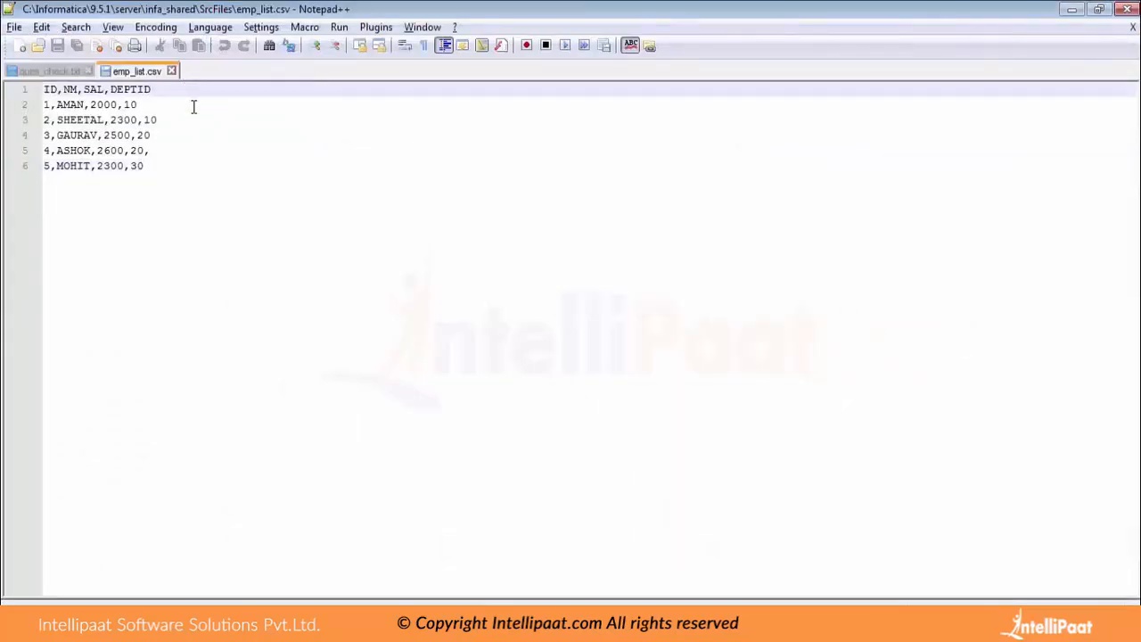
{"action": "left_click", "coordinate": [193, 106]}
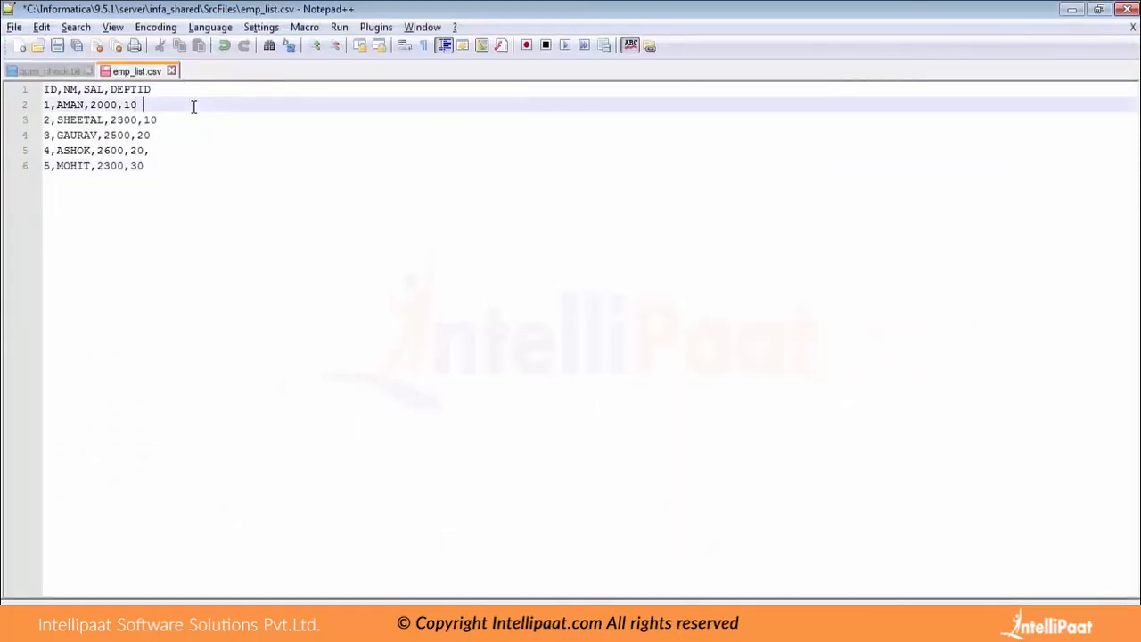
{"action": "type", "text": "1"}
{"action": "key", "text": "Escape"}
{"action": "left_click", "coordinate": [185, 124]}
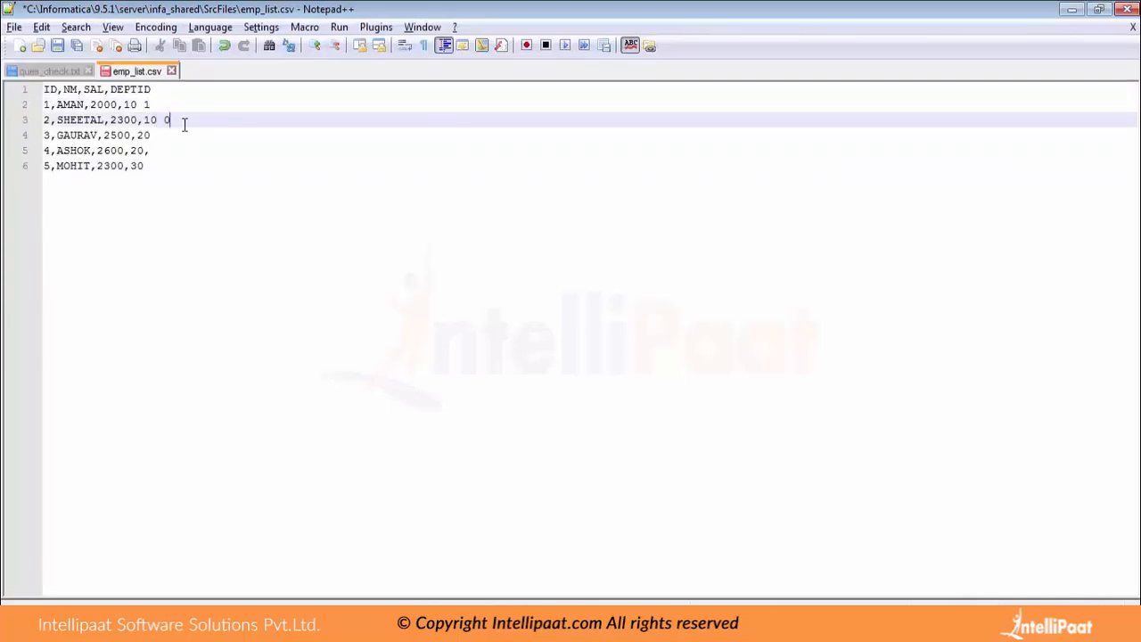
{"action": "type", "text": "0"}
{"action": "key", "text": "Return"}
{"action": "key", "text": "BackSpace"}
Append the flags 1 and 0 to the department 20 rows and 1 to the department 30 row.
{"action": "left_click", "coordinate": [180, 143]}
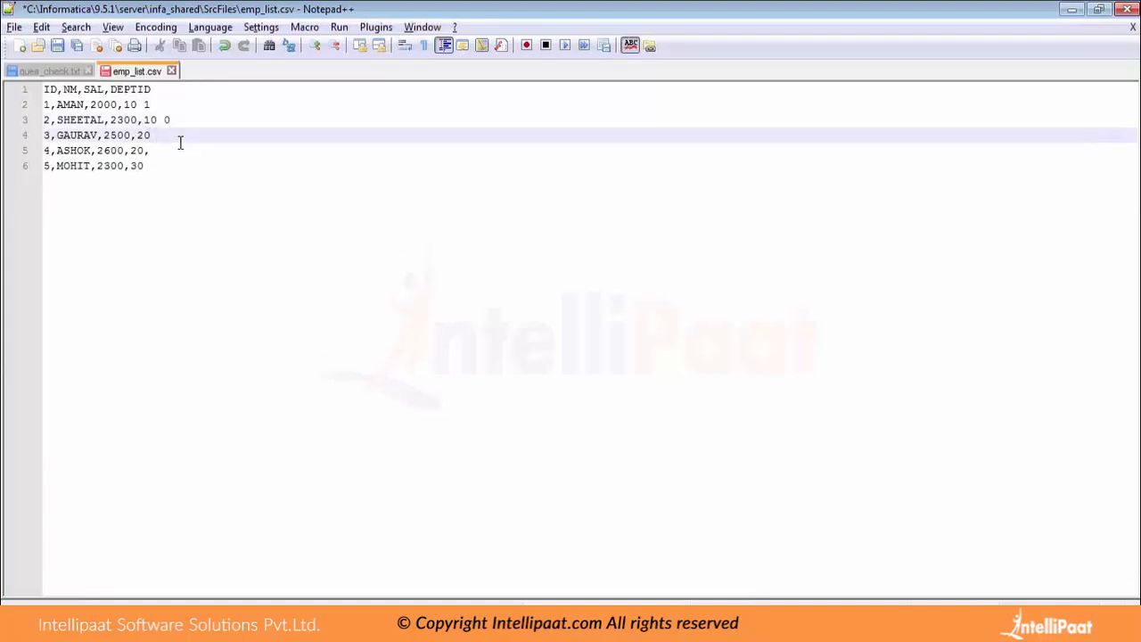
{"action": "type", "text": "1"}
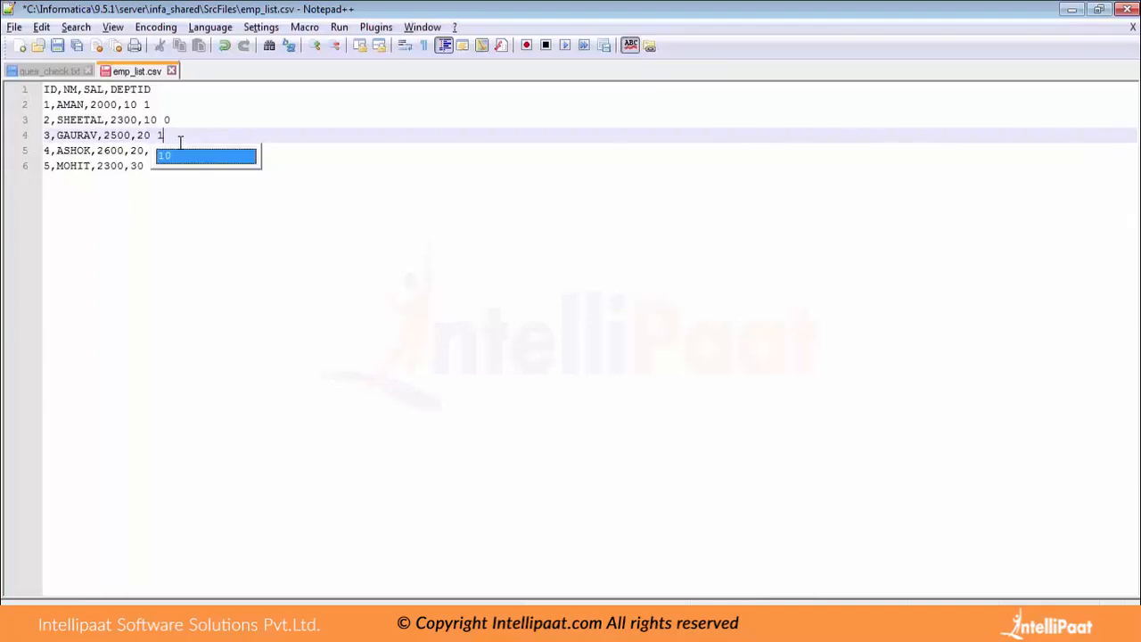
{"action": "key", "text": "Escape"}
{"action": "left_click", "coordinate": [171, 154]}
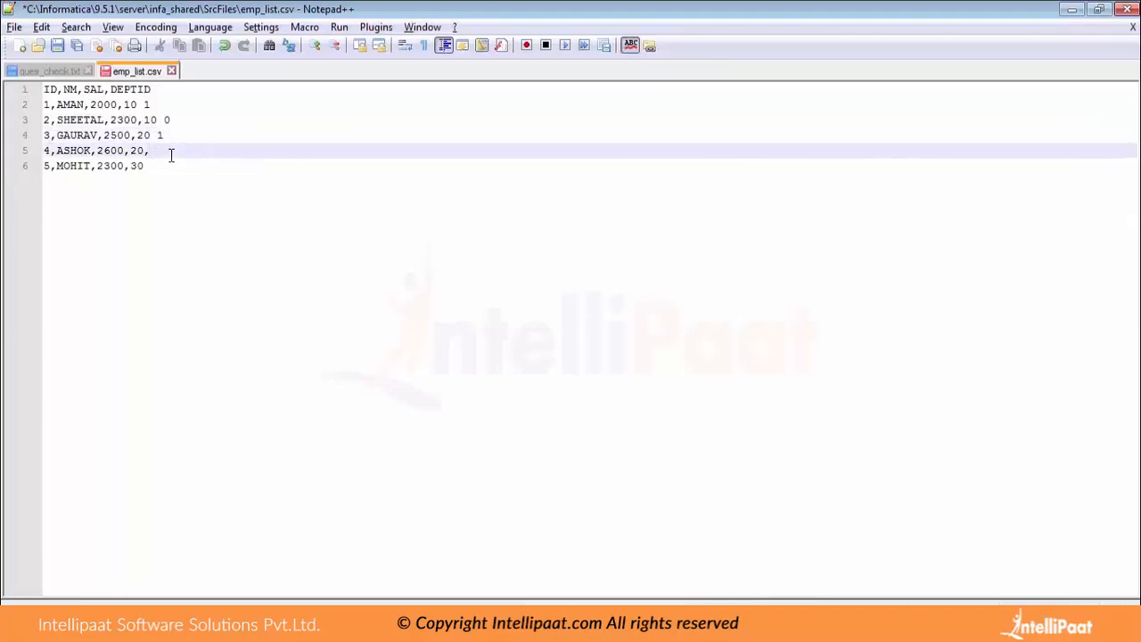
{"action": "type", "text": "0"}
{"action": "left_click", "coordinate": [160, 165]}
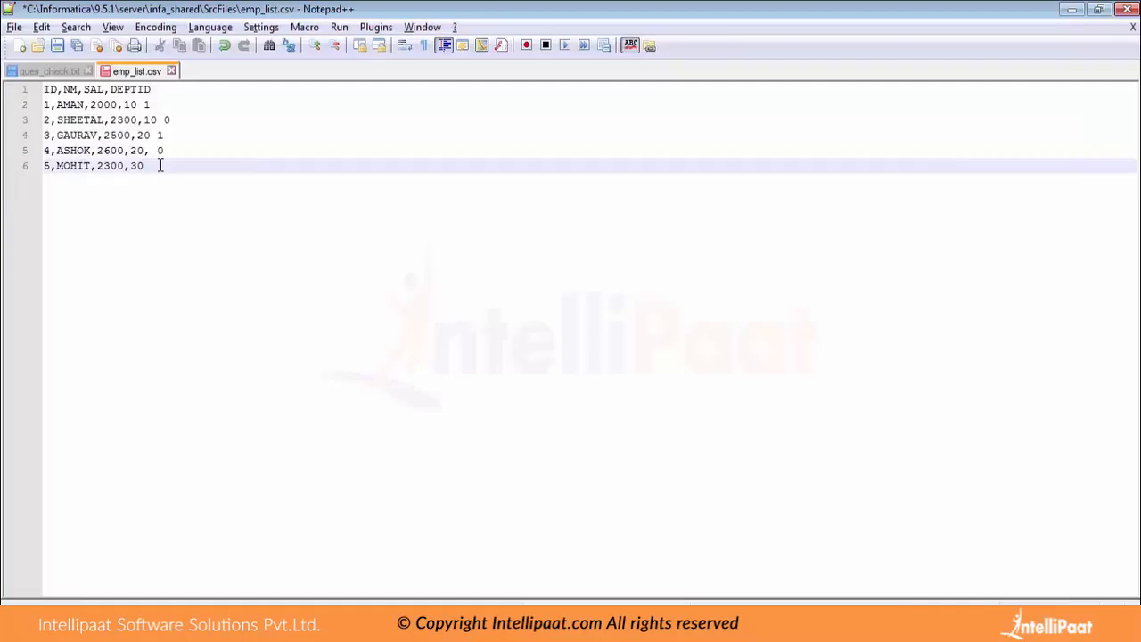
{"action": "type", "text": "1"}
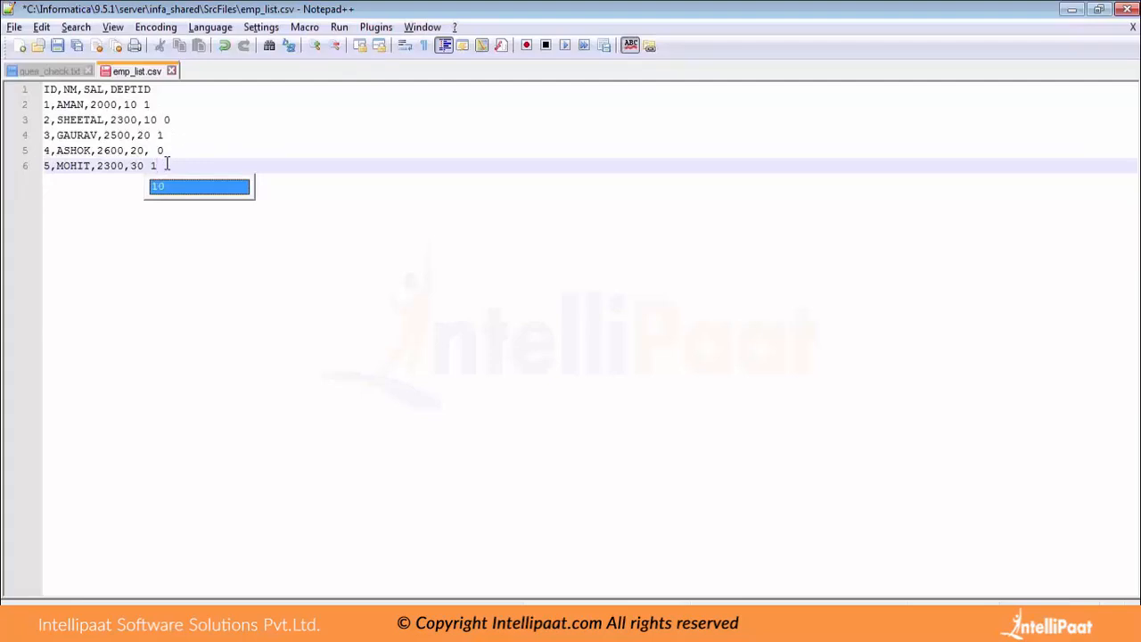
Highlight the second employee's row, followed by the first employee's row and the header, to compare their flags.
{"action": "left_click", "coordinate": [180, 120]}
{"action": "left_click_drag", "start_coordinate": [112, 116], "coordinate": [41, 119]}
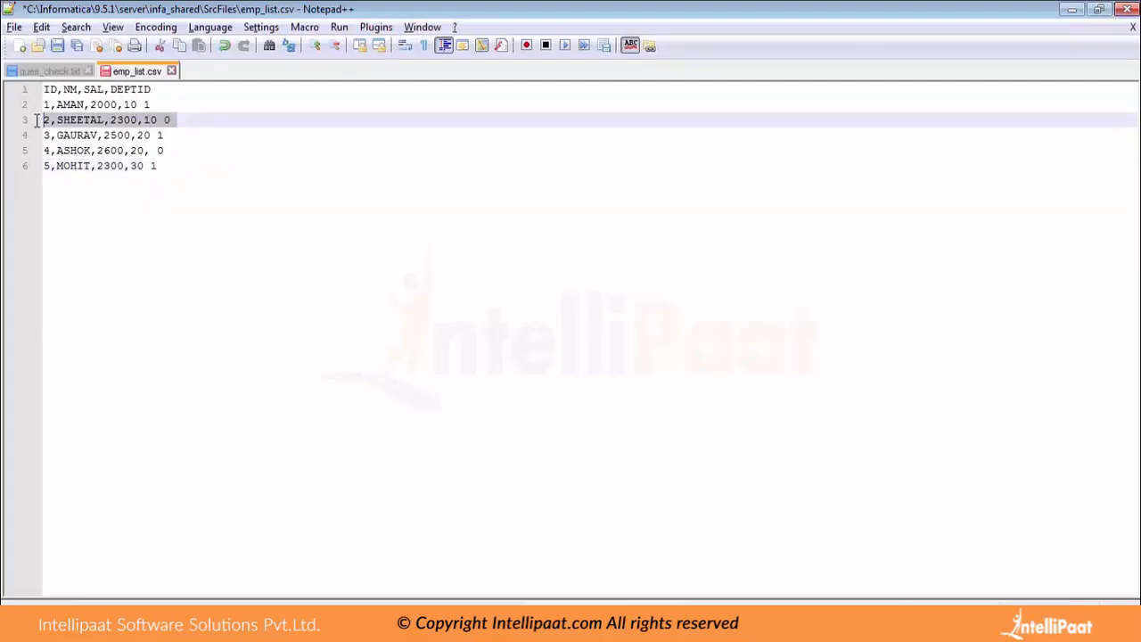
{"action": "left_click", "coordinate": [117, 108]}
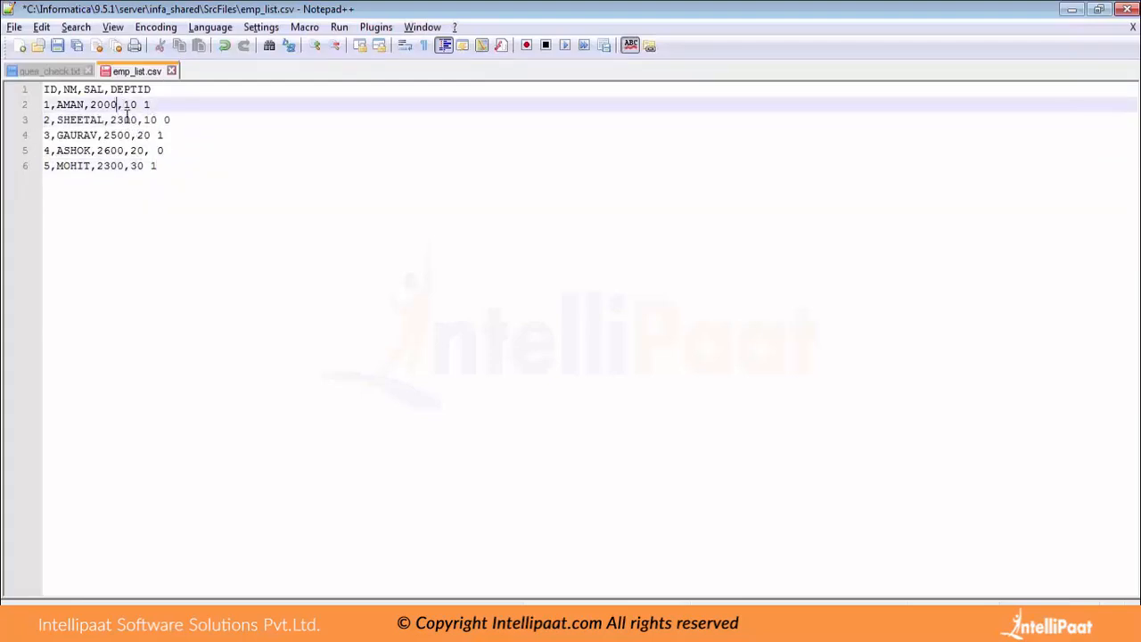
{"action": "left_click_drag", "start_coordinate": [151, 105], "coordinate": [33, 96]}
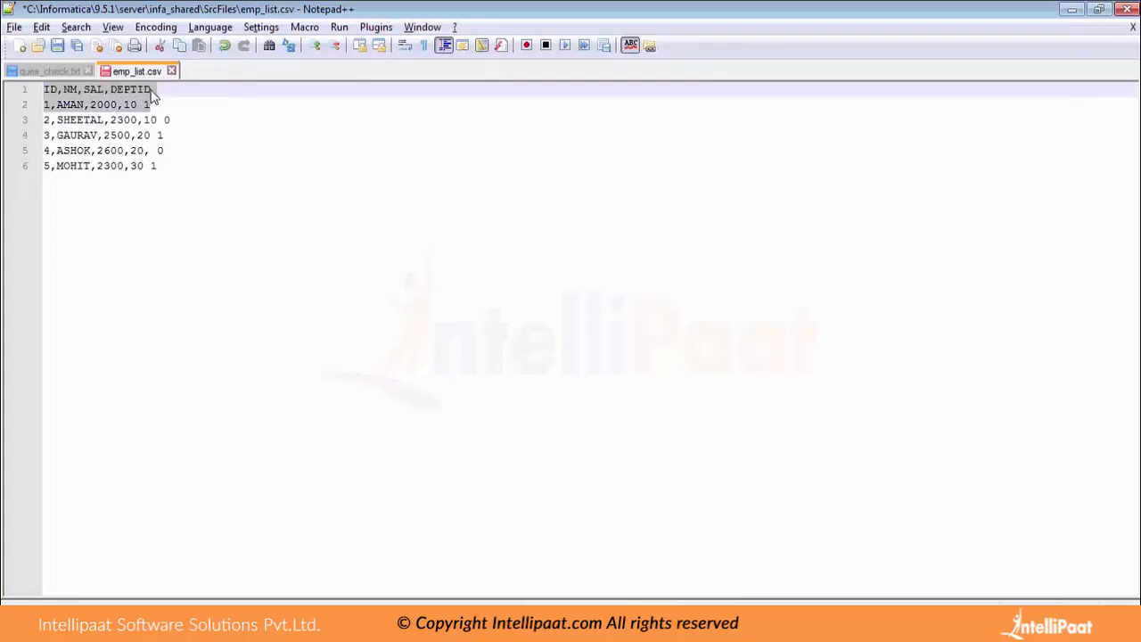
Close emp_list.csv without saving the appended flags and switch away from Notepad++.
{"action": "left_click", "coordinate": [172, 71]}
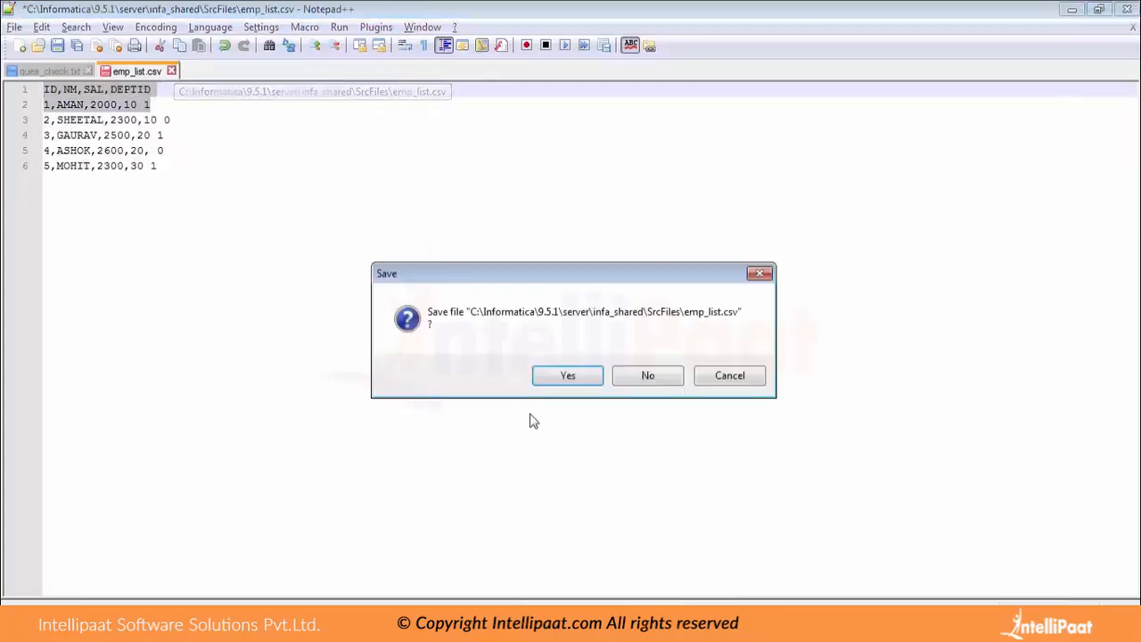
{"action": "left_click", "coordinate": [648, 378]}
{"action": "key", "text": "alt+Tab"}
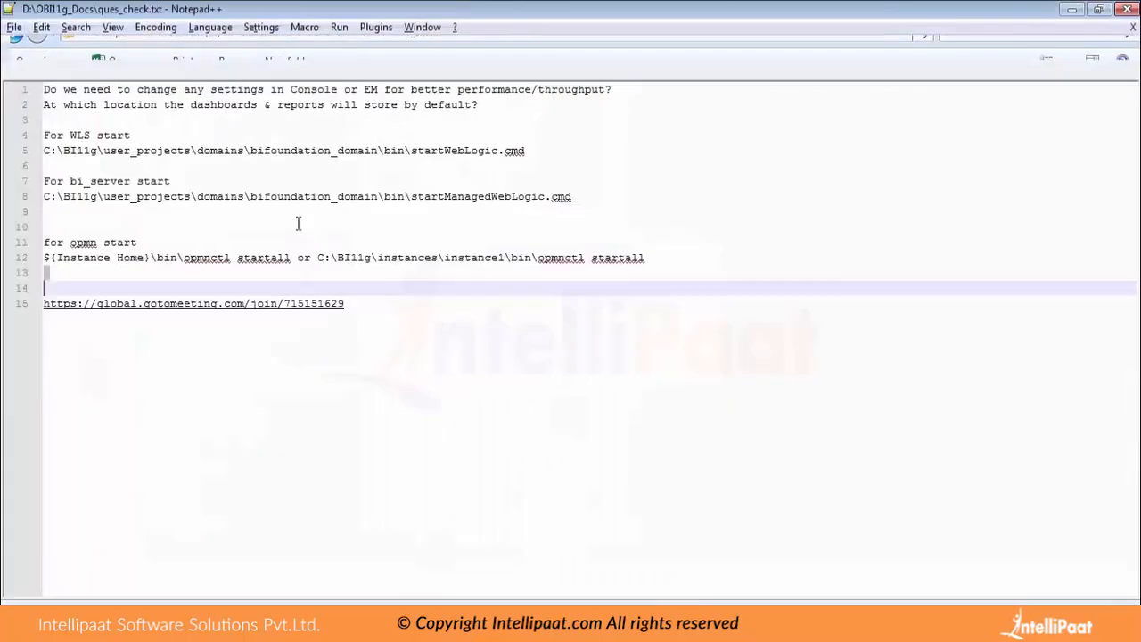
Reopen emp_list.csv from the SrcFiles folder in Notepad++ and switch back to the Informatica Mapping Designer.
{"action": "key", "text": "alt+Tab"}
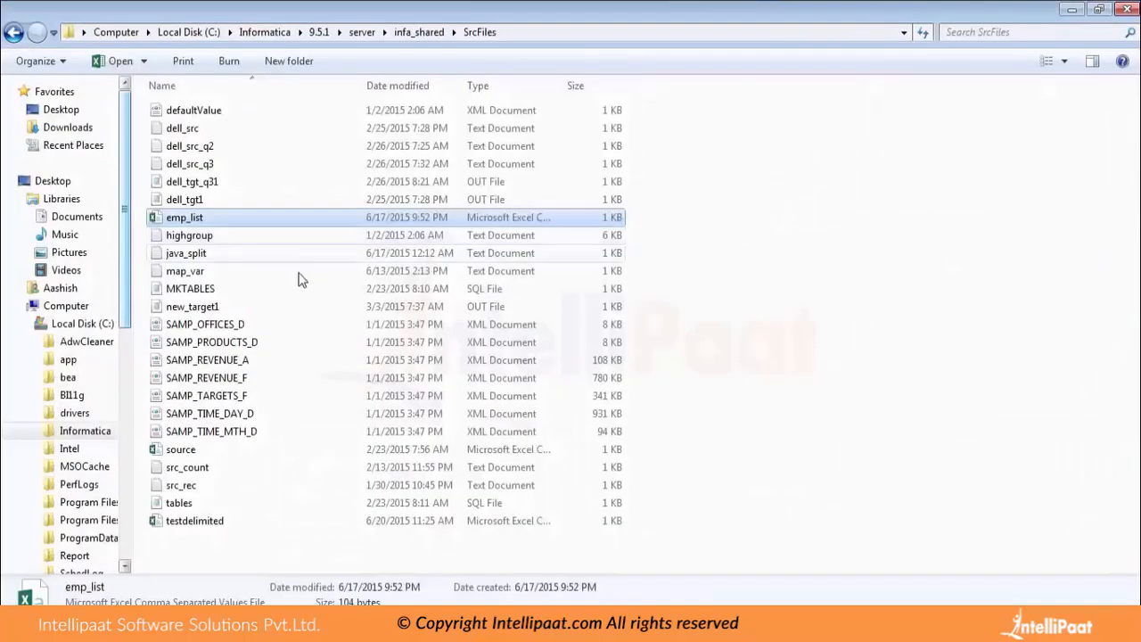
{"action": "right_click", "coordinate": [200, 222]}
{"action": "left_click", "coordinate": [264, 291]}
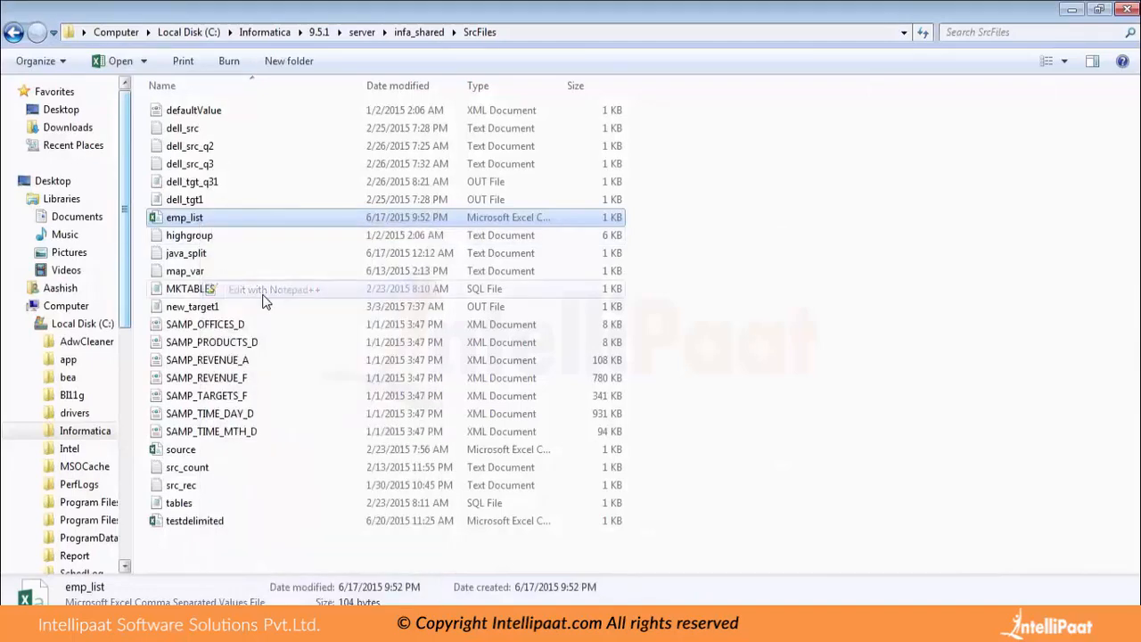
{"action": "key", "text": "alt+Tab"}
{"action": "key", "text": "alt+Tab"}
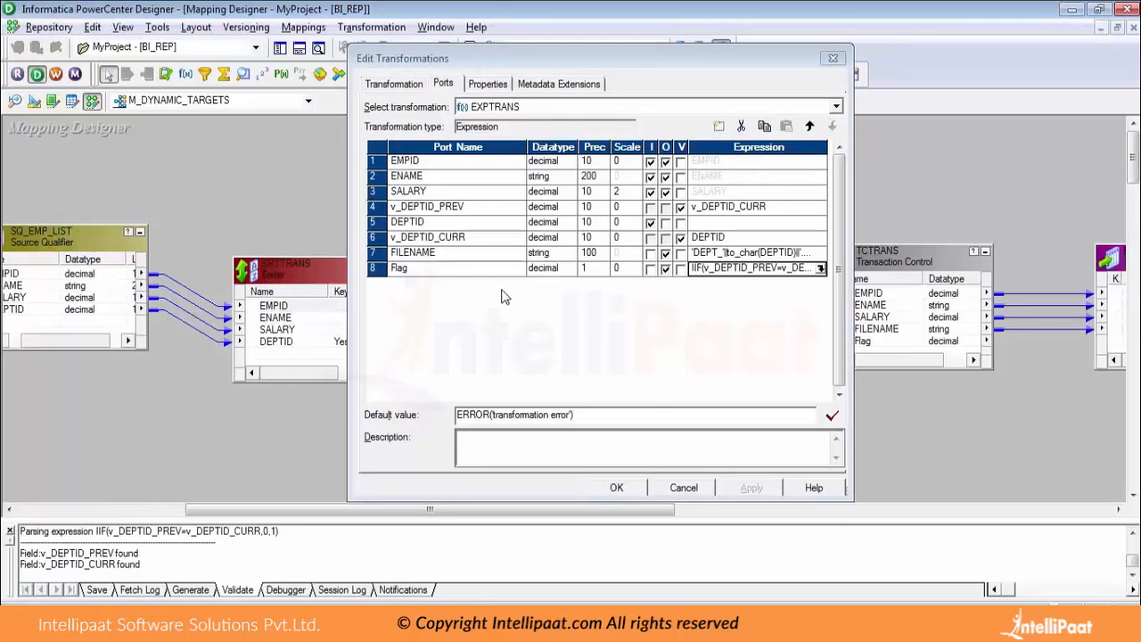
Review the FILENAME port's expression in EXPTRANS, then close the expression and transformation editors.
{"action": "left_click", "coordinate": [485, 256]}
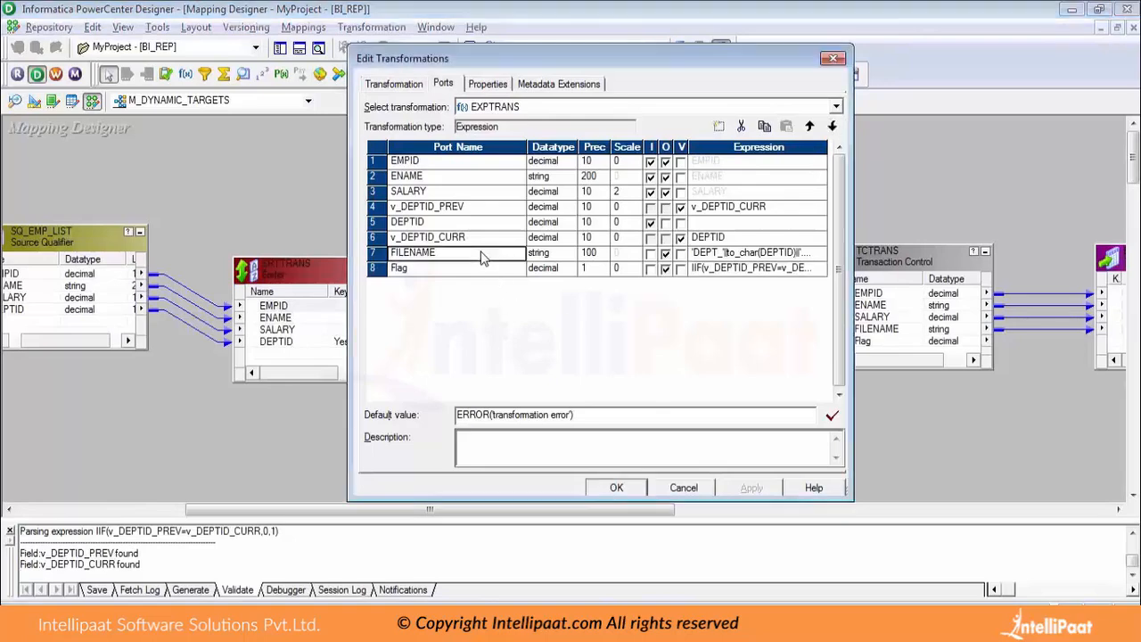
{"action": "left_click", "coordinate": [825, 255]}
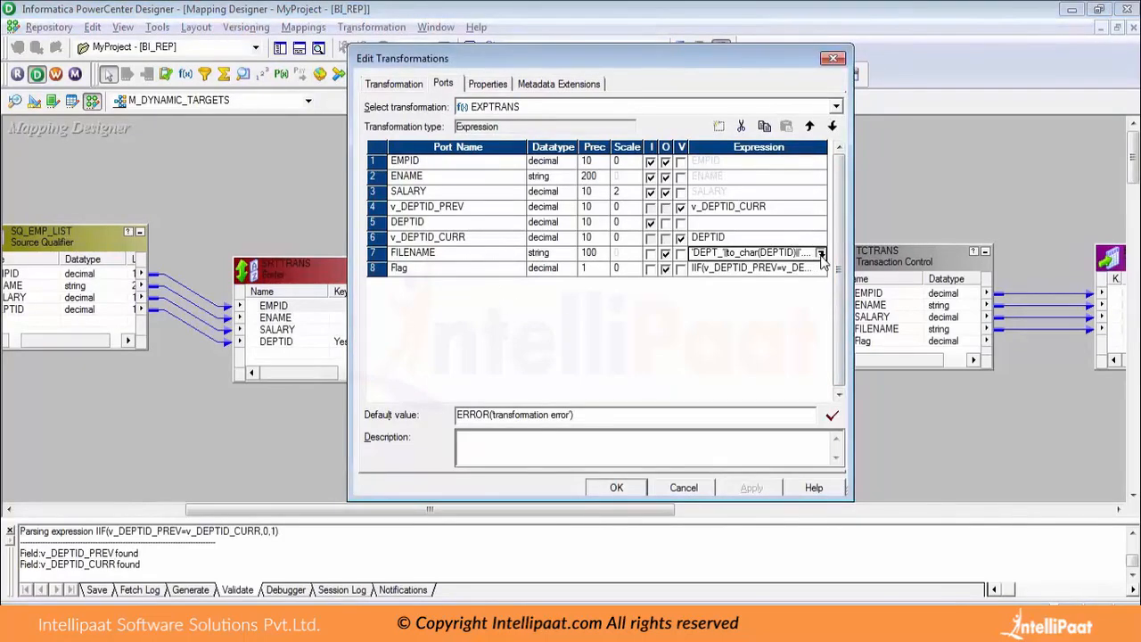
{"action": "left_click", "coordinate": [820, 254]}
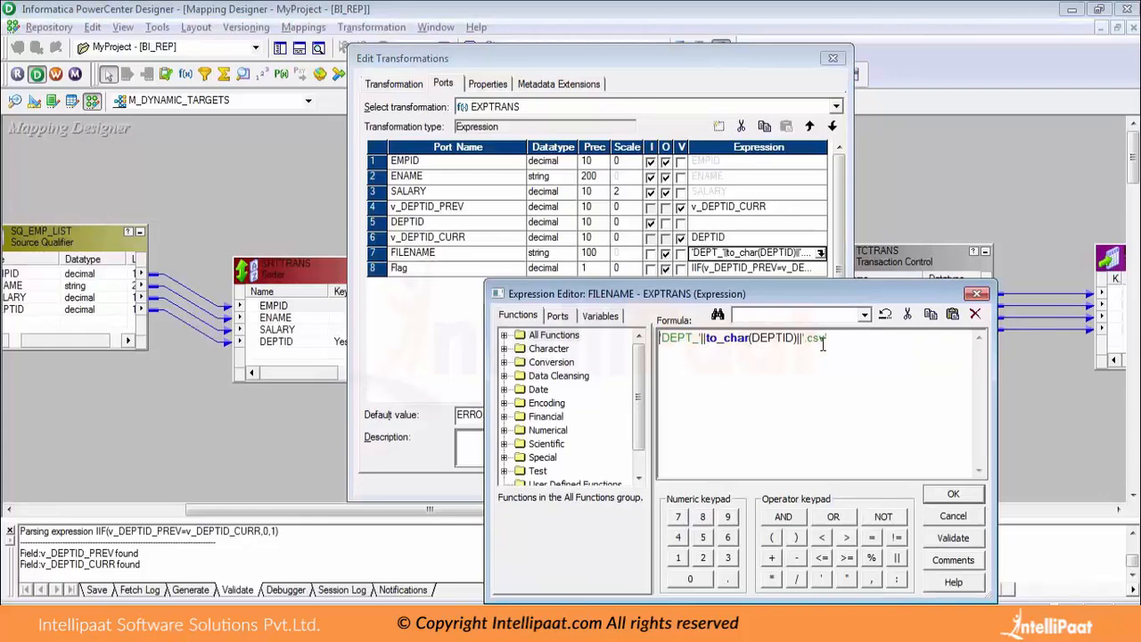
{"action": "left_click", "coordinate": [956, 493]}
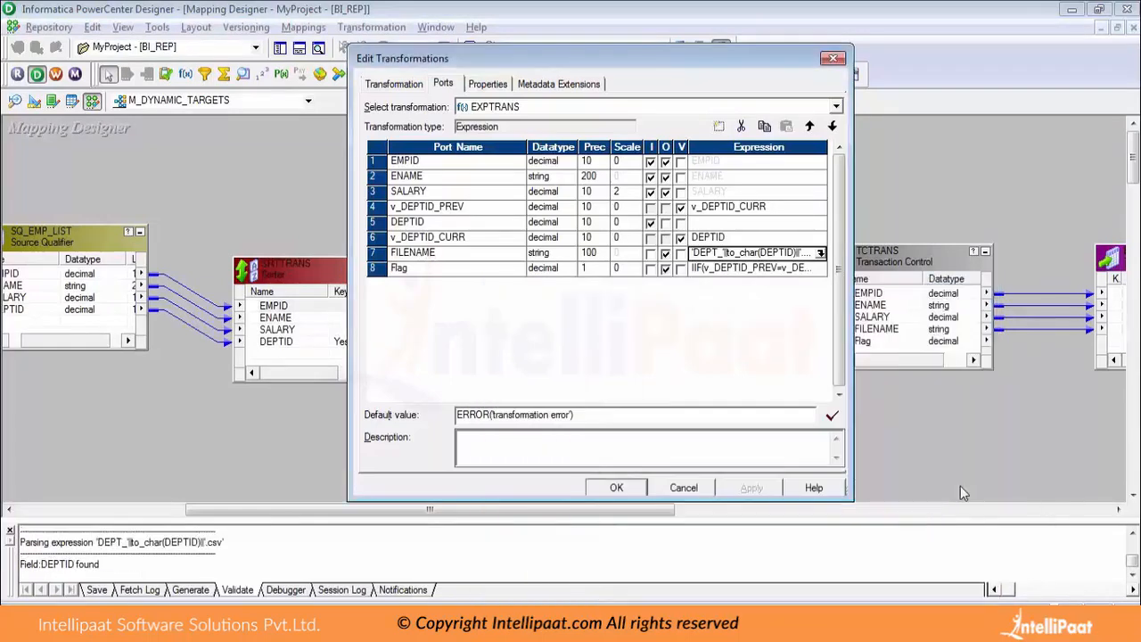
{"action": "left_click", "coordinate": [615, 488]}
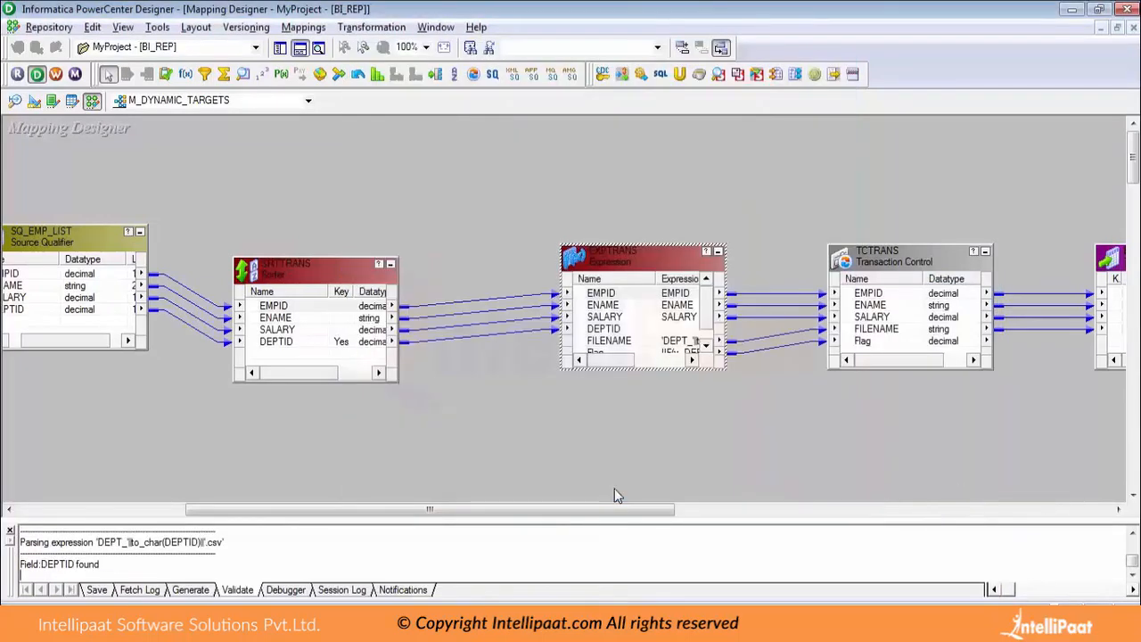
Enlarge the EXPTRANS box to show all its ports and move SRTTRANS up in line with it, selecting the sorter's DEPTID key.
{"action": "left_click_drag", "start_coordinate": [561, 250], "coordinate": [529, 233]}
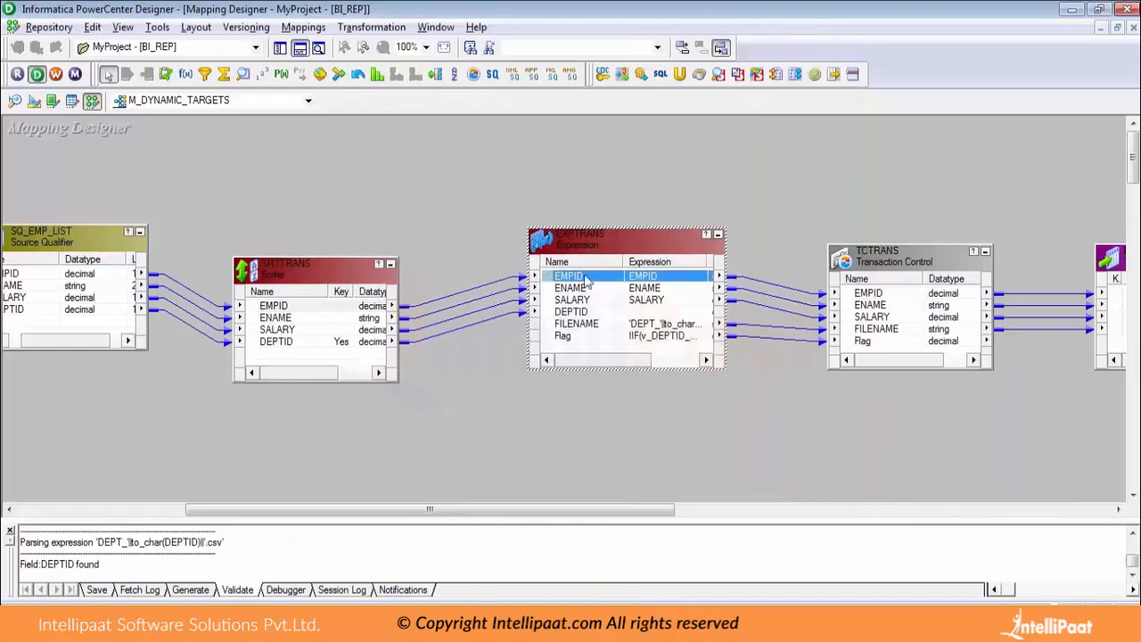
{"action": "left_click", "coordinate": [264, 332]}
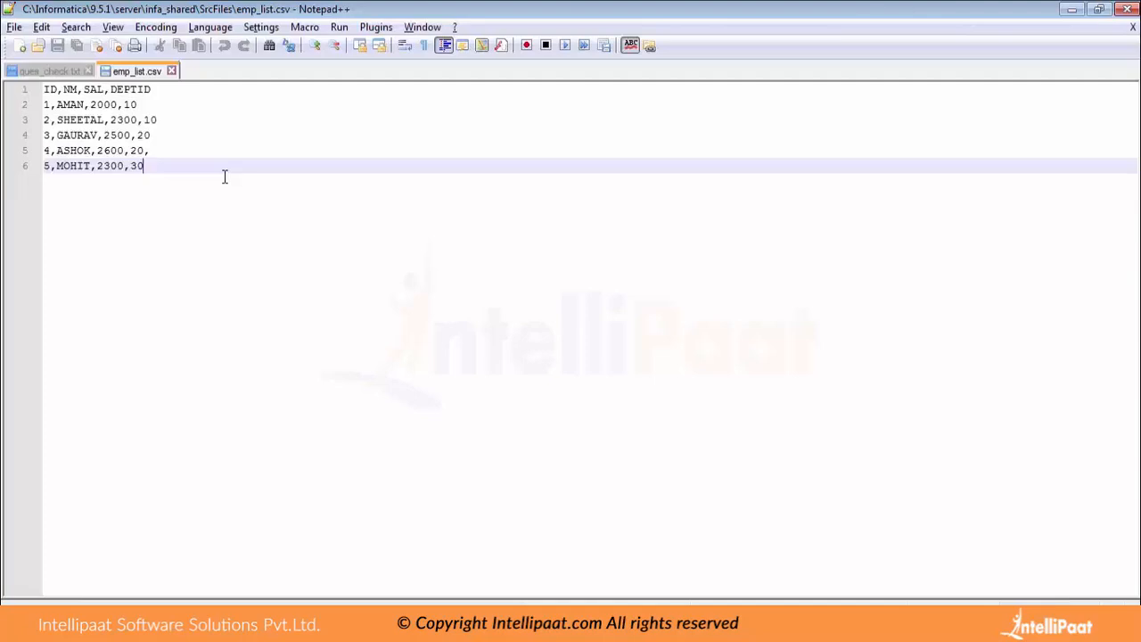
{"action": "key", "text": "alt+Tab"}
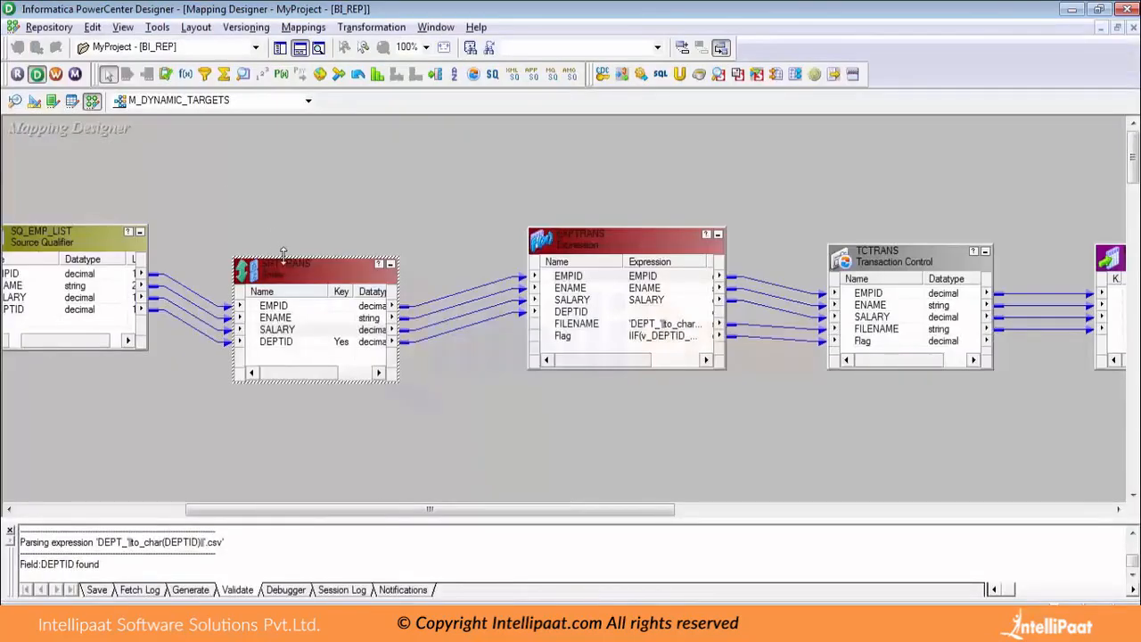
{"action": "left_click_drag", "start_coordinate": [287, 278], "coordinate": [278, 242]}
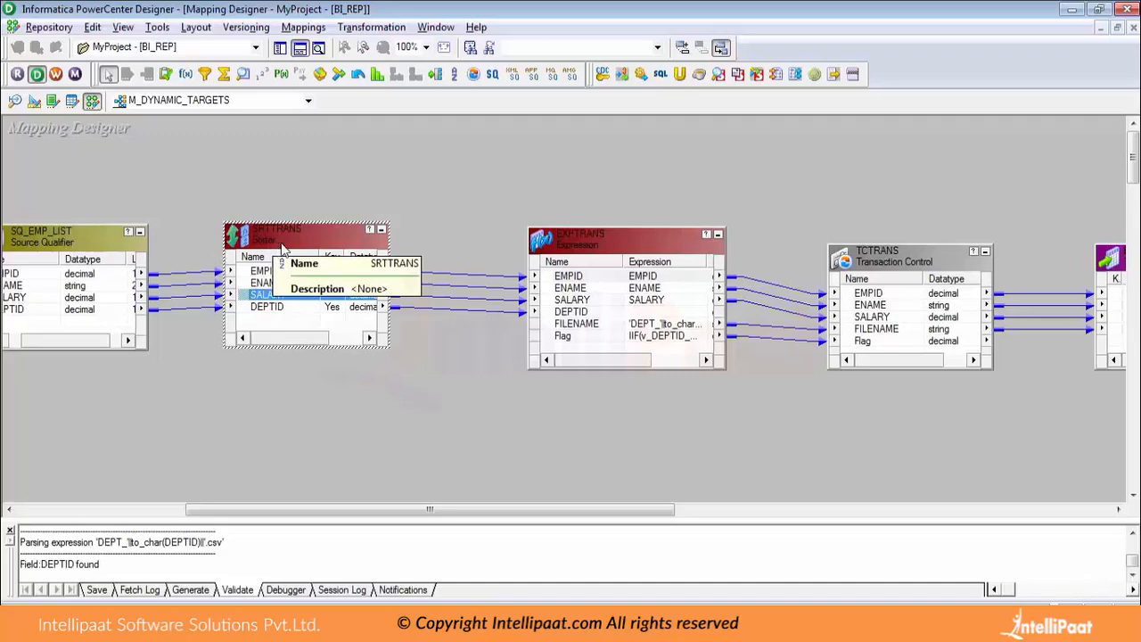
{"action": "left_click", "coordinate": [322, 307]}
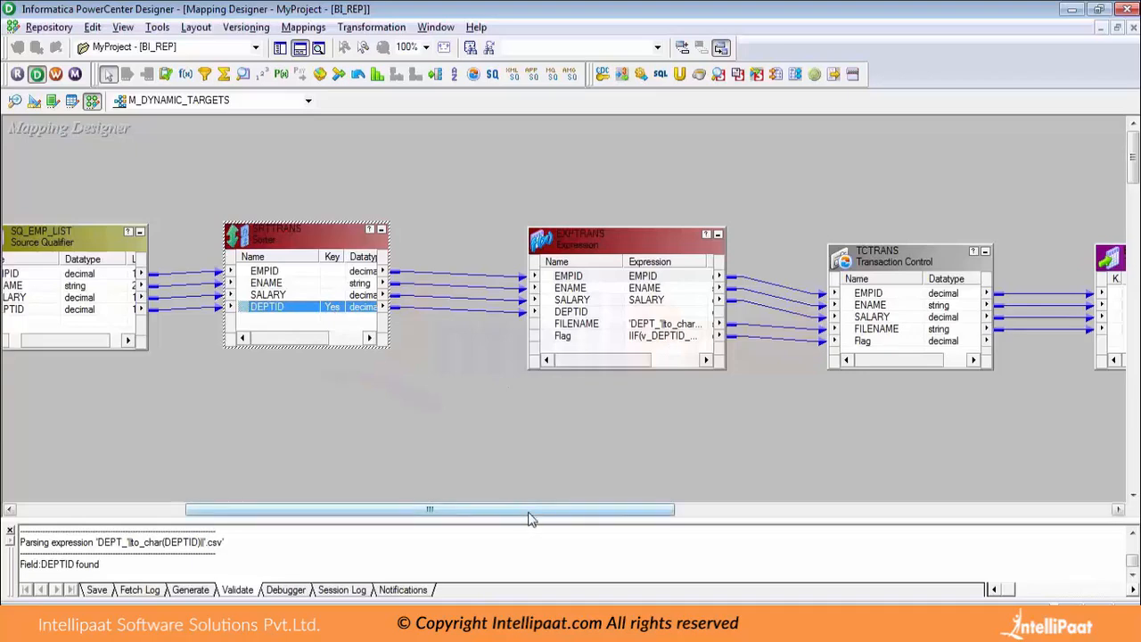
Open the Transaction Control Condition of TCTRANS in the Expression Editor.
{"action": "left_click_drag", "start_coordinate": [528, 518], "coordinate": [637, 525]}
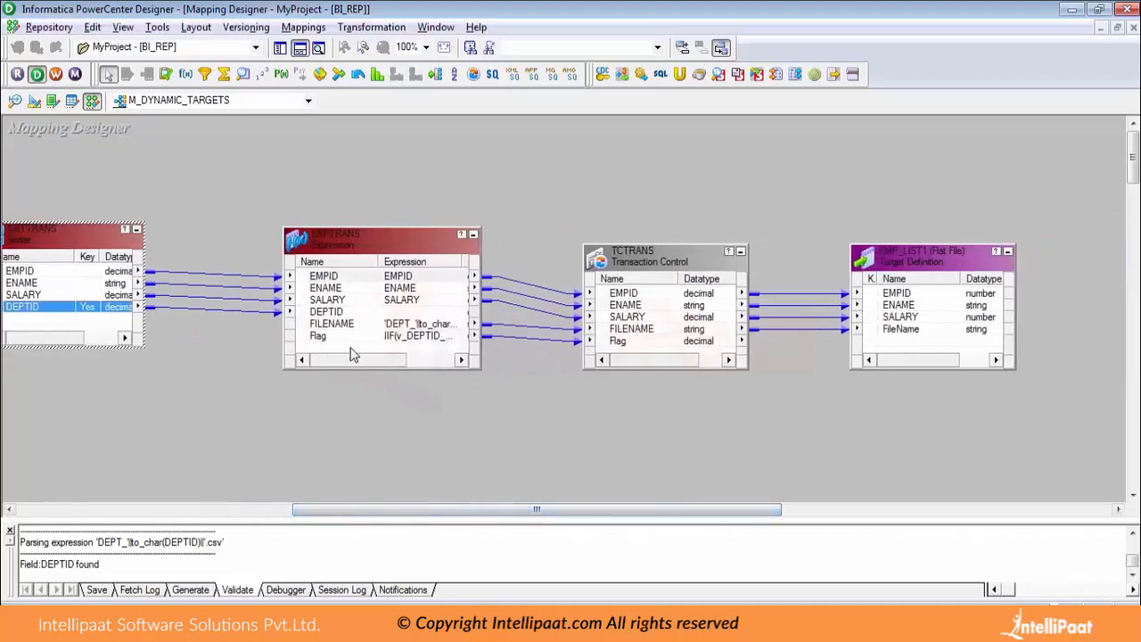
{"action": "double_click", "coordinate": [668, 258]}
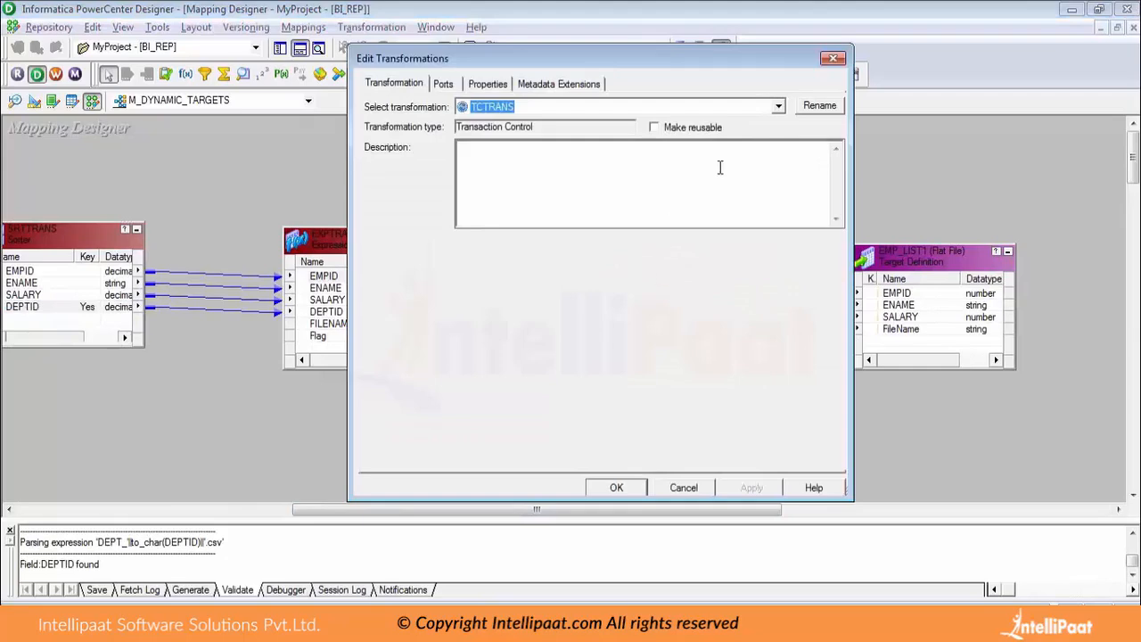
{"action": "key", "text": "Escape"}
{"action": "left_click", "coordinate": [394, 326]}
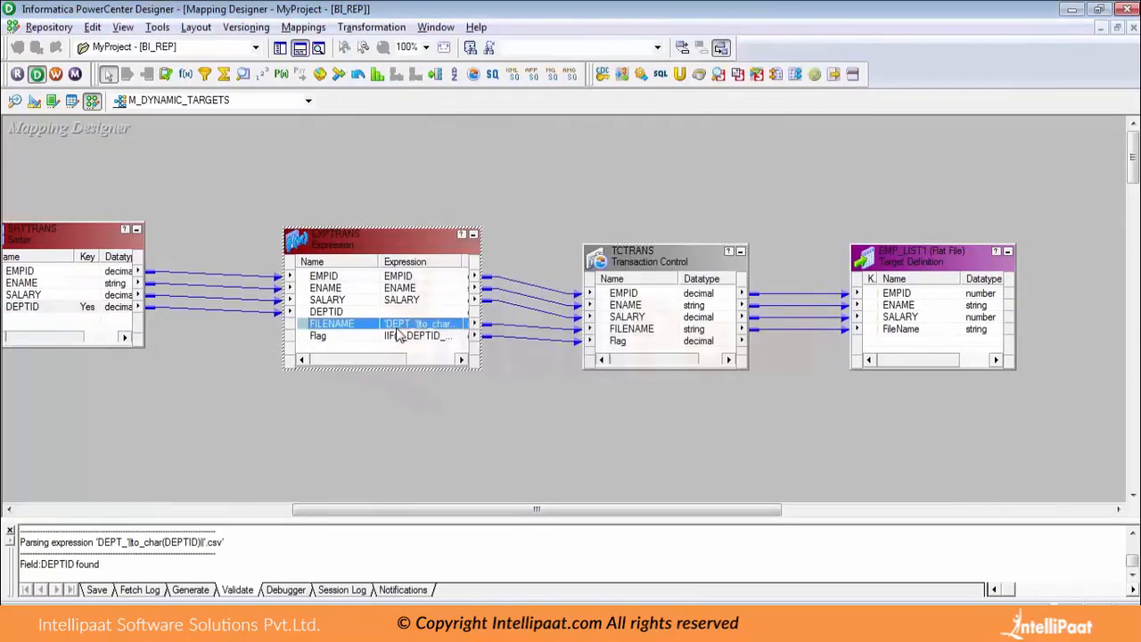
{"action": "double_click", "coordinate": [672, 308]}
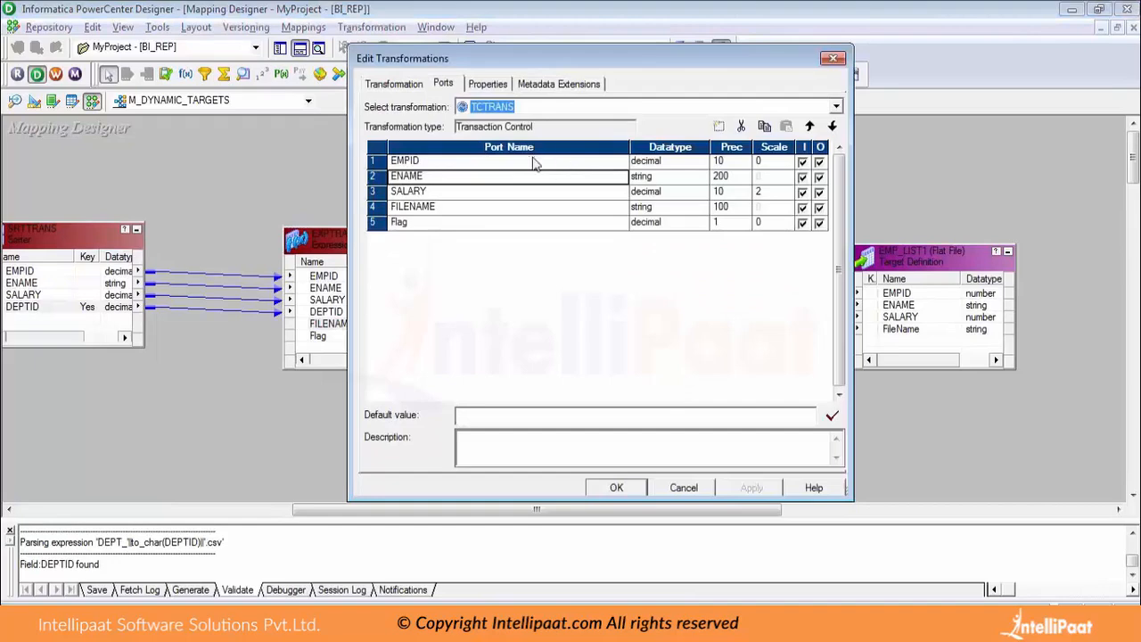
{"action": "left_click", "coordinate": [488, 83]}
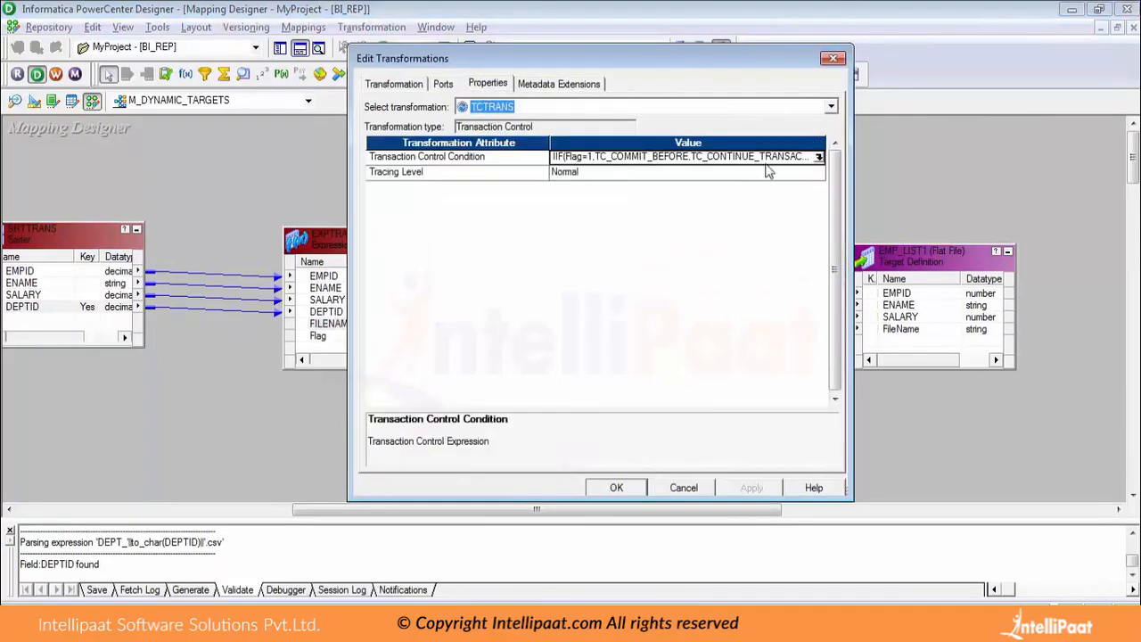
{"action": "left_click", "coordinate": [818, 157]}
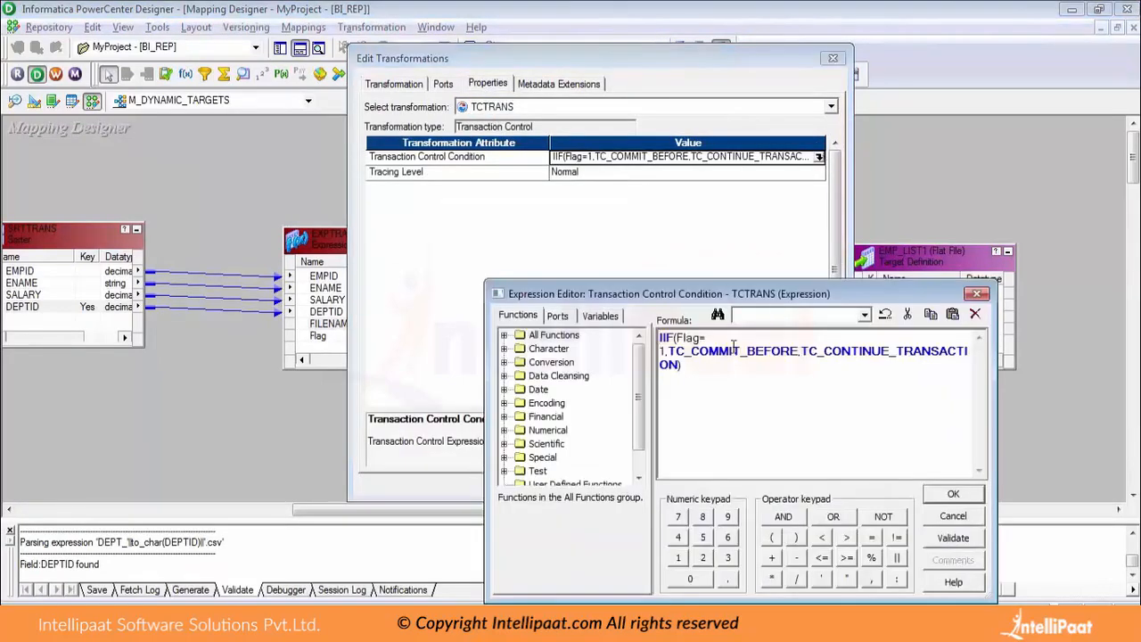
Highlight TC_COMMIT_BEFORE in the transaction control condition to examine it, then close the TCTRANS editors.
{"action": "left_click_drag", "start_coordinate": [671, 352], "coordinate": [801, 351]}
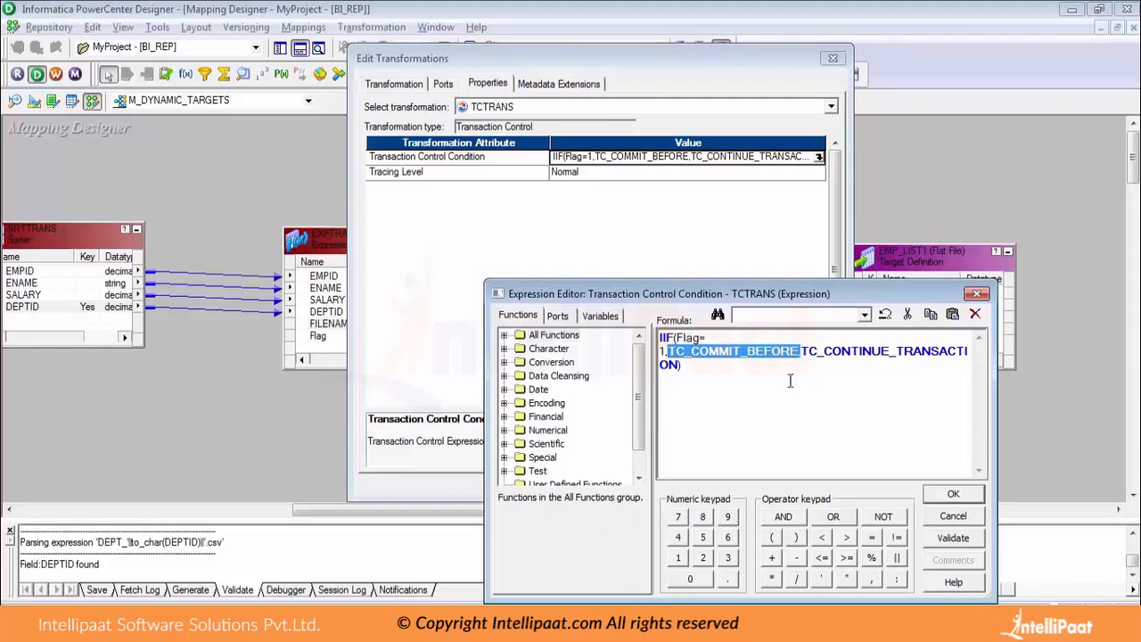
{"action": "left_click", "coordinate": [760, 380]}
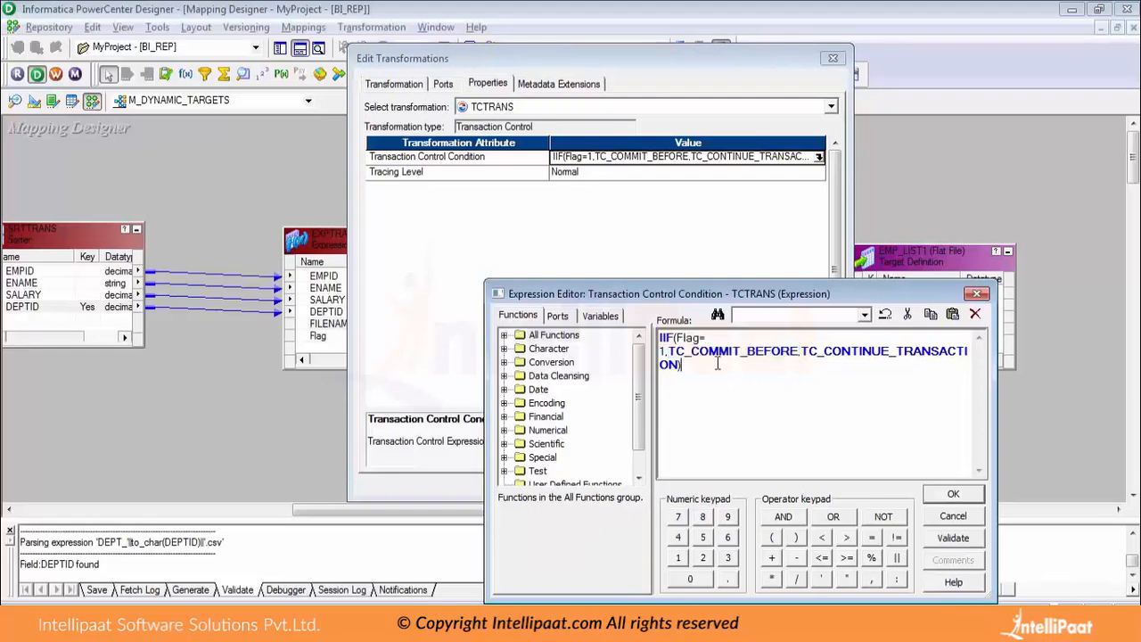
{"action": "left_click_drag", "start_coordinate": [675, 352], "coordinate": [788, 357]}
{"action": "left_click", "coordinate": [790, 355]}
{"action": "left_click_drag", "start_coordinate": [672, 351], "coordinate": [788, 351]}
{"action": "left_click", "coordinate": [791, 351]}
{"action": "left_click", "coordinate": [947, 496]}
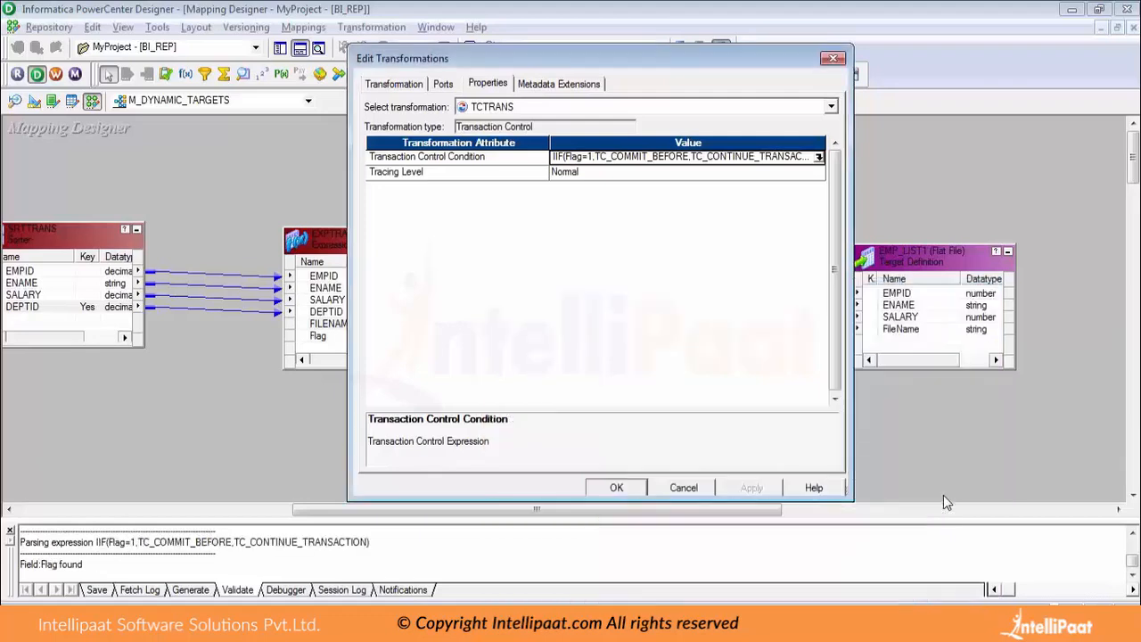
{"action": "left_click", "coordinate": [616, 486]}
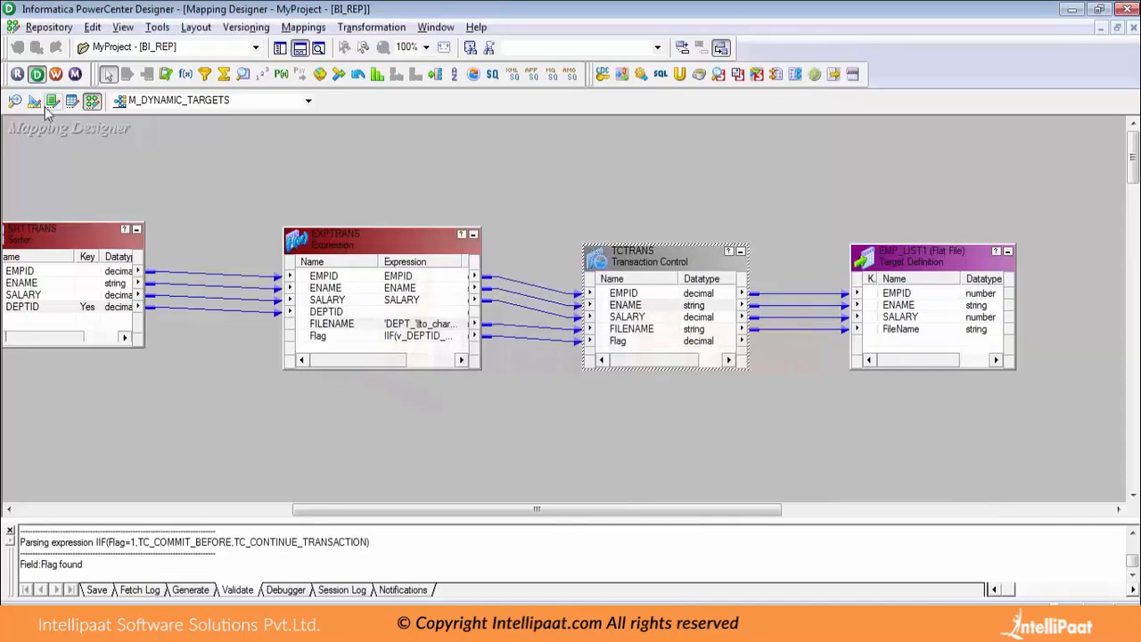
Show the repository navigator, expand the Targets of MyProject, and place the EMP_LIST target in the Target Designer workspace.
{"action": "left_click", "coordinate": [350, 327]}
{"action": "left_click", "coordinate": [280, 47]}
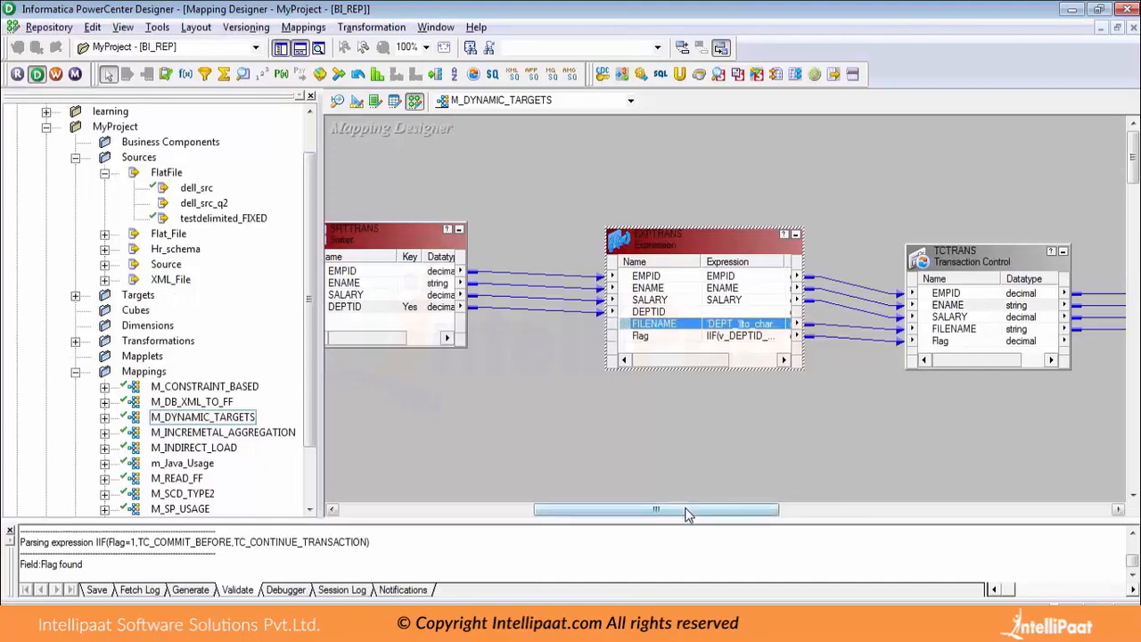
{"action": "left_click_drag", "start_coordinate": [686, 515], "coordinate": [768, 514]}
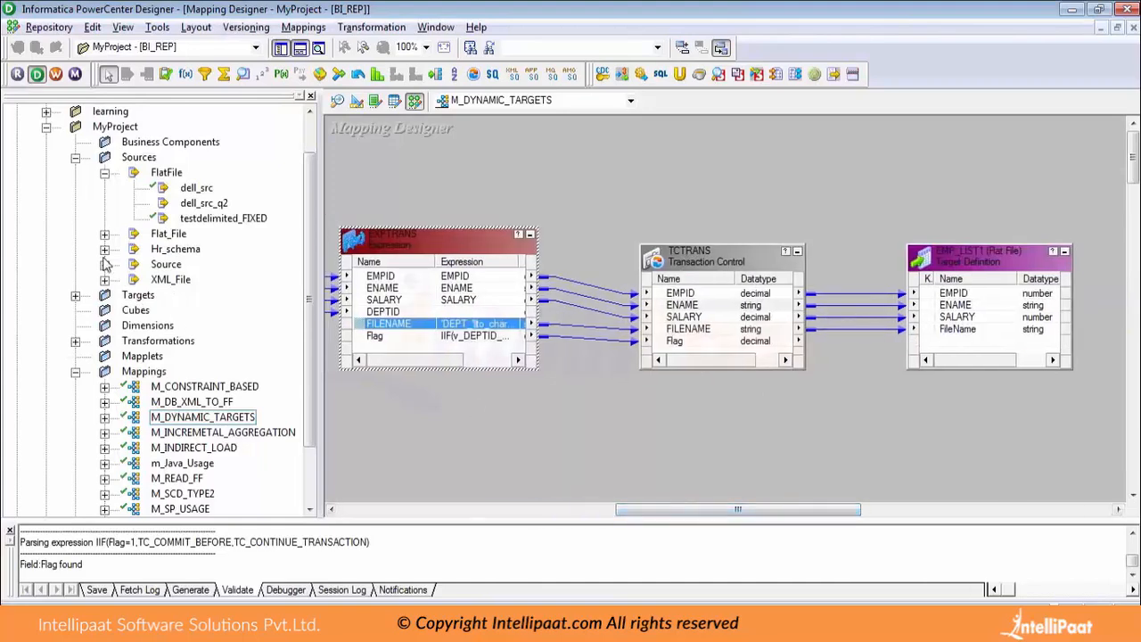
{"action": "left_click", "coordinate": [76, 295]}
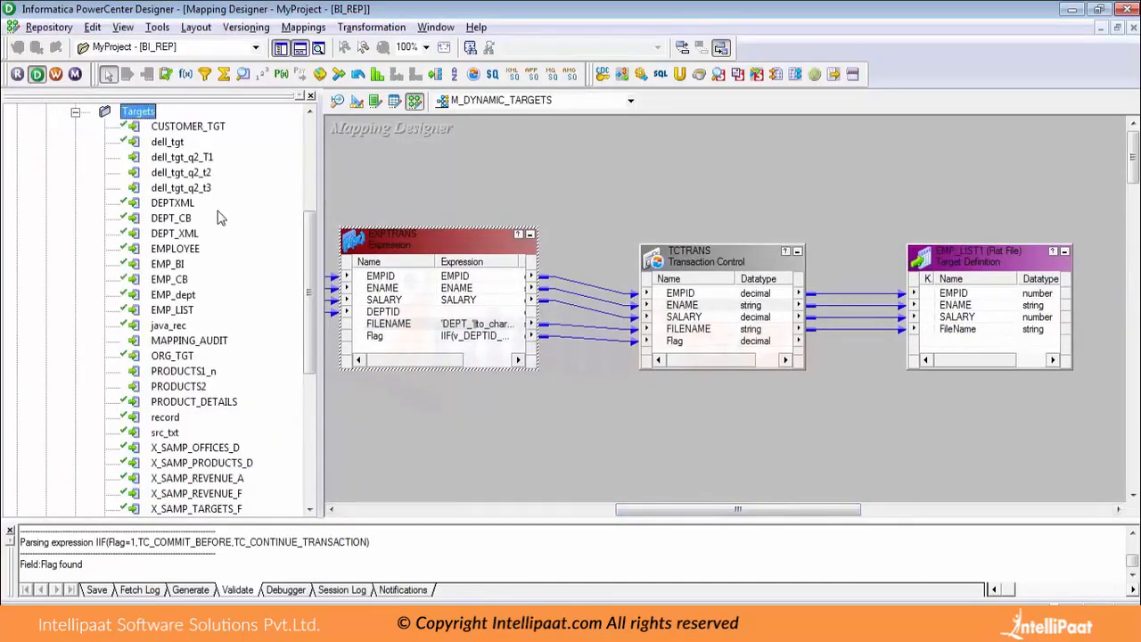
{"action": "left_click", "coordinate": [175, 311]}
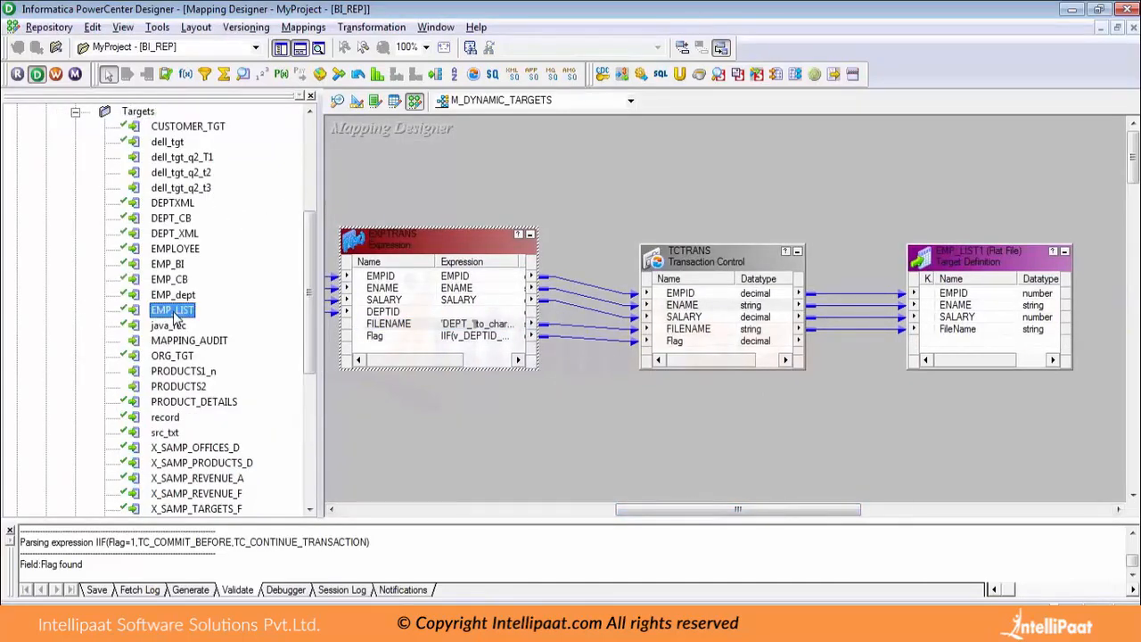
{"action": "left_click", "coordinate": [357, 101]}
{"action": "left_click_drag", "start_coordinate": [190, 310], "coordinate": [524, 251]}
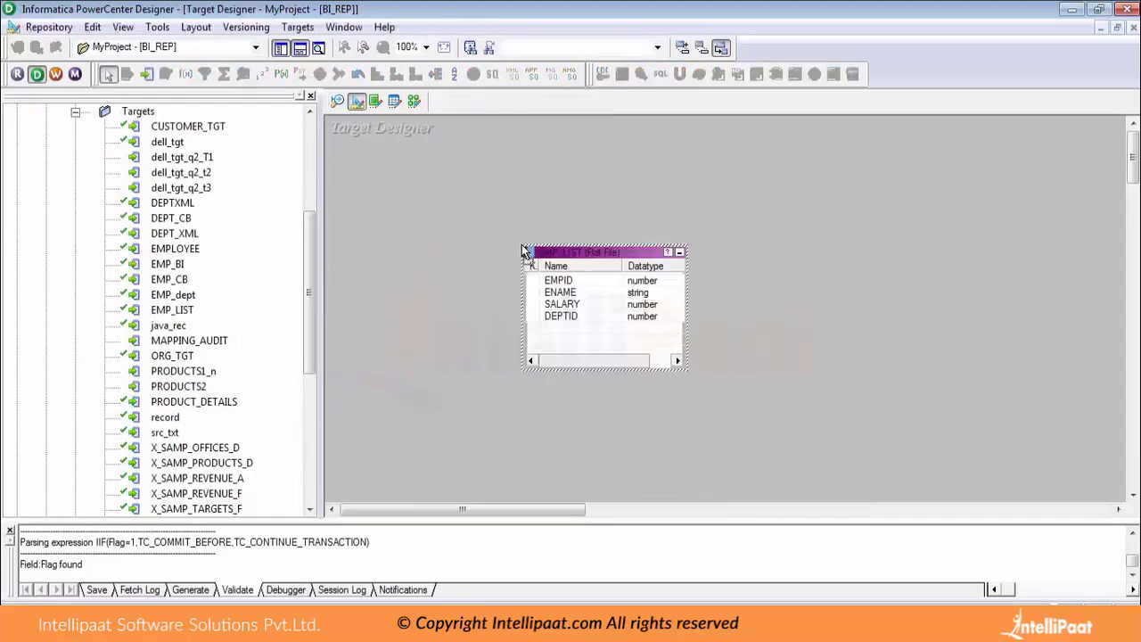
{"action": "left_click", "coordinate": [564, 284]}
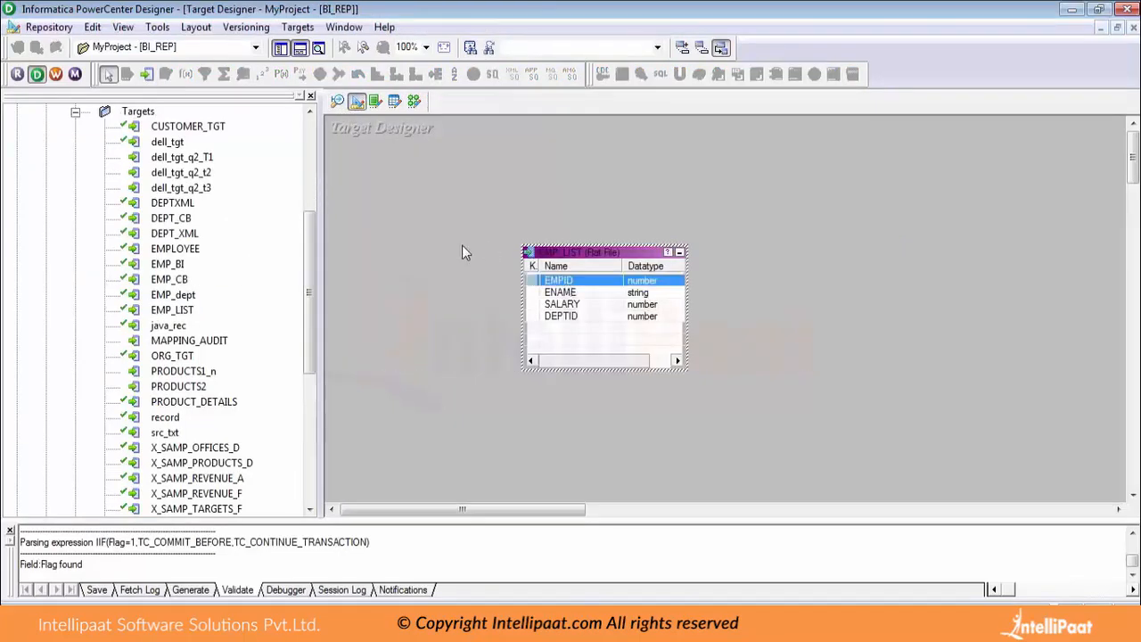
Add the EMP_dept target to the Target Designer workspace and move EMP_LIST clear of it for comparison.
{"action": "left_click_drag", "start_coordinate": [173, 295], "coordinate": [421, 211]}
{"action": "left_click", "coordinate": [494, 240]}
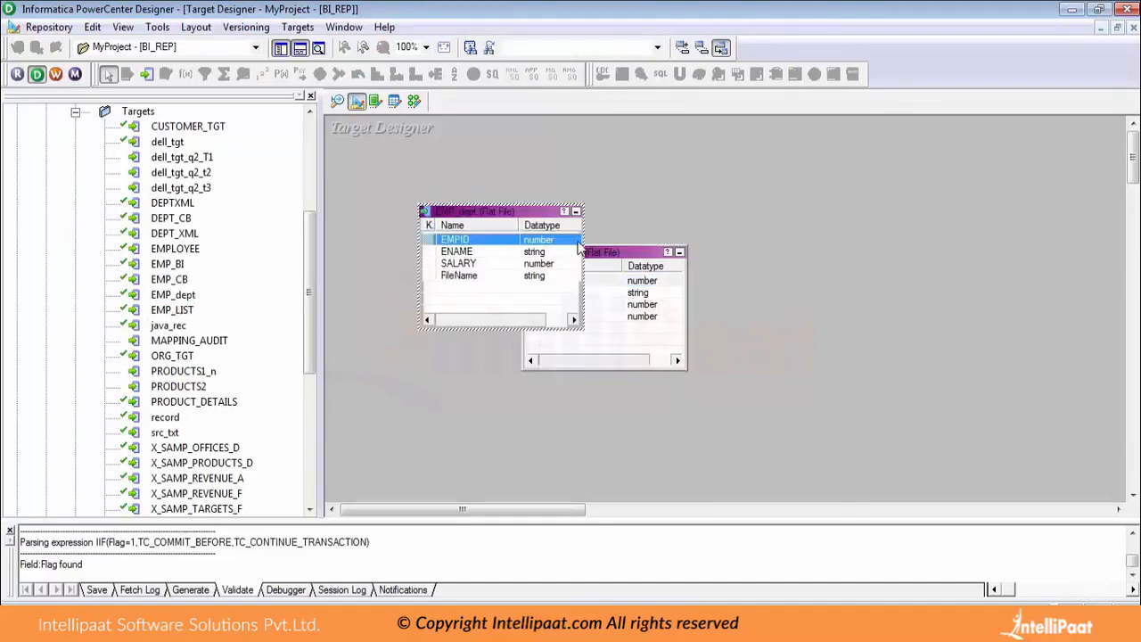
{"action": "left_click_drag", "start_coordinate": [601, 257], "coordinate": [699, 293]}
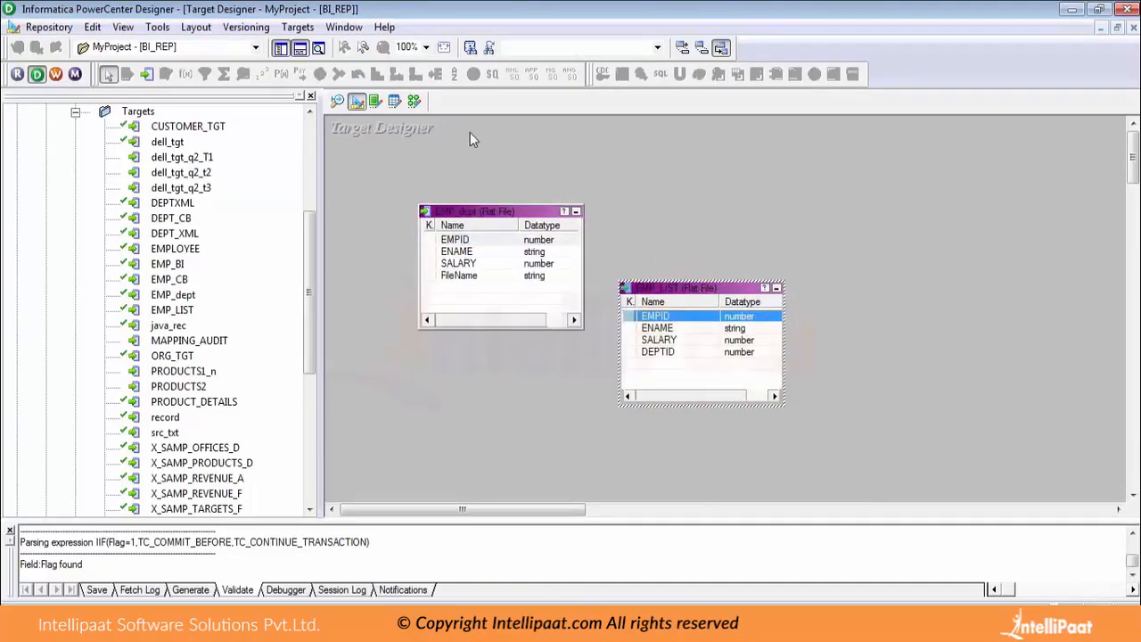
Check which target table the mapping's EMP_LIST1 definition uses, then return to the Target Designer.
{"action": "left_click", "coordinate": [413, 101]}
{"action": "double_click", "coordinate": [974, 266]}
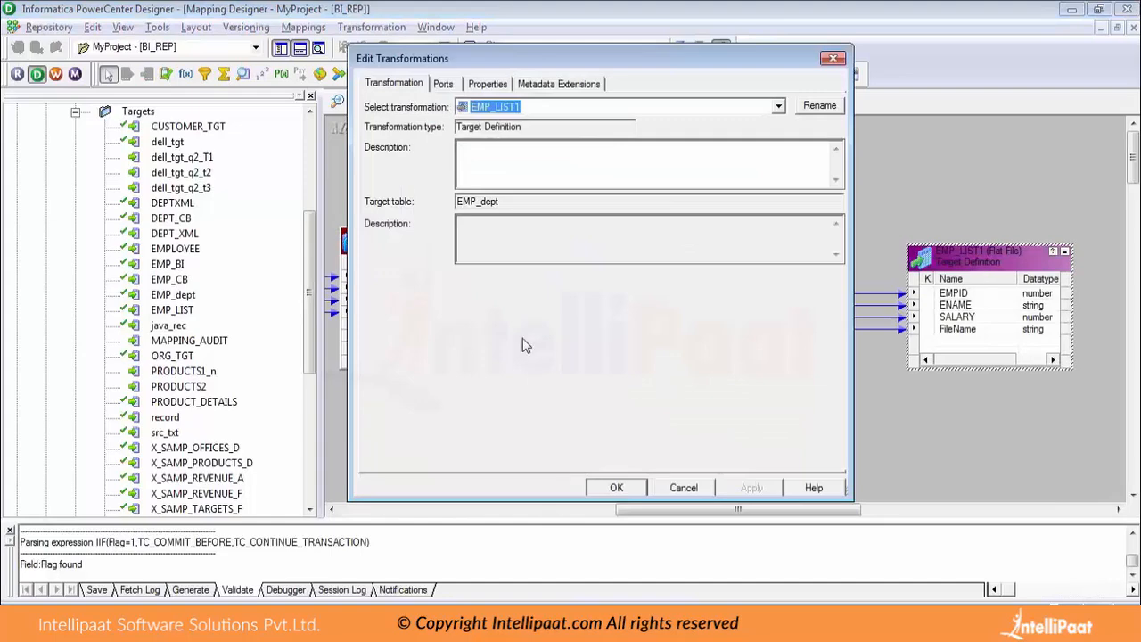
{"action": "double_click", "coordinate": [510, 198]}
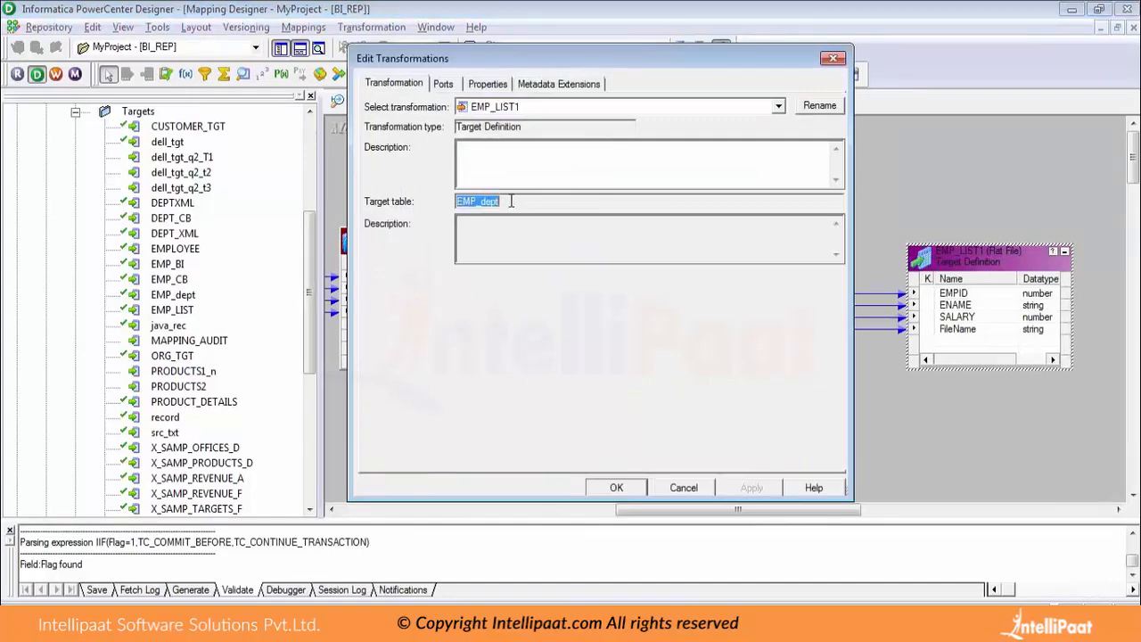
{"action": "left_click", "coordinate": [832, 58]}
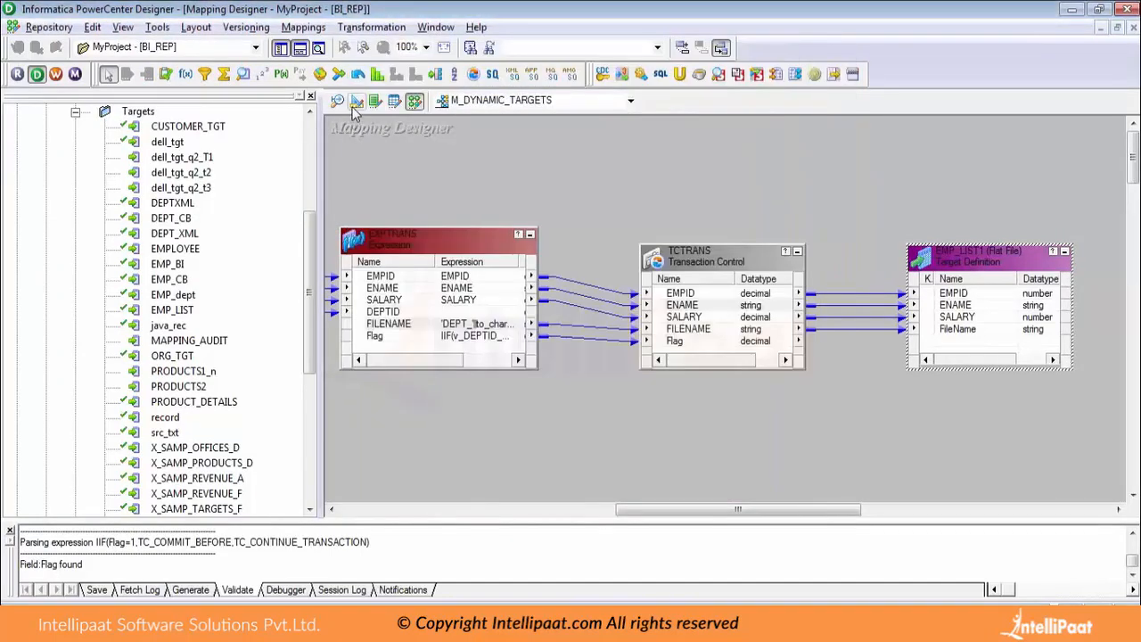
{"action": "left_click", "coordinate": [357, 101]}
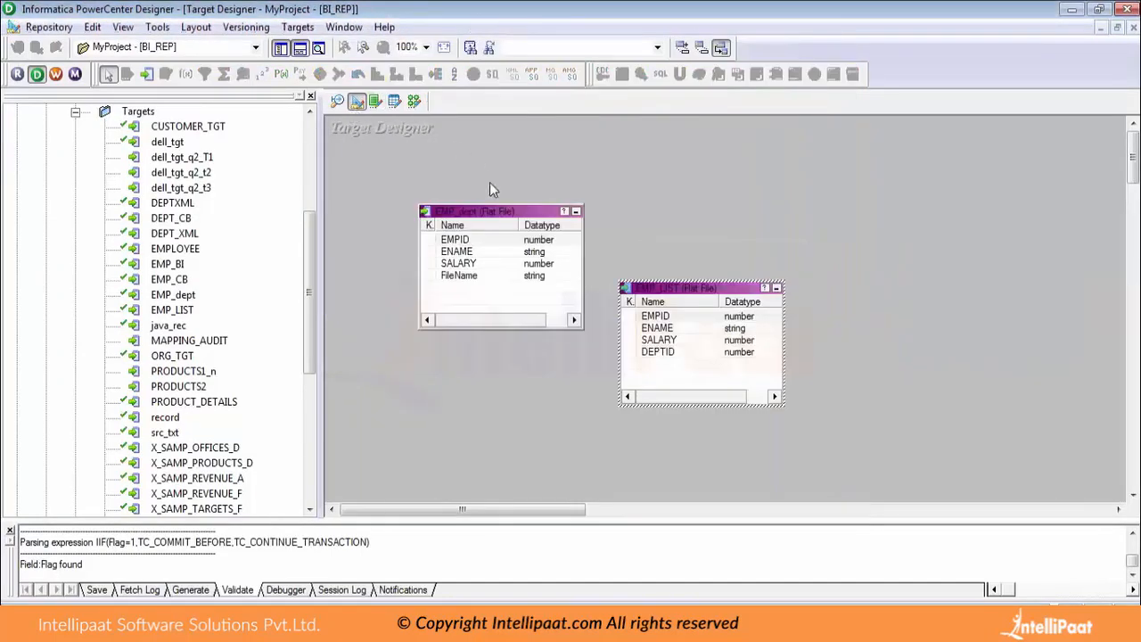
Review the EMP_dept target's columns and properties, including its FileName column, then accept the table editor and save the repository.
{"action": "double_click", "coordinate": [481, 263]}
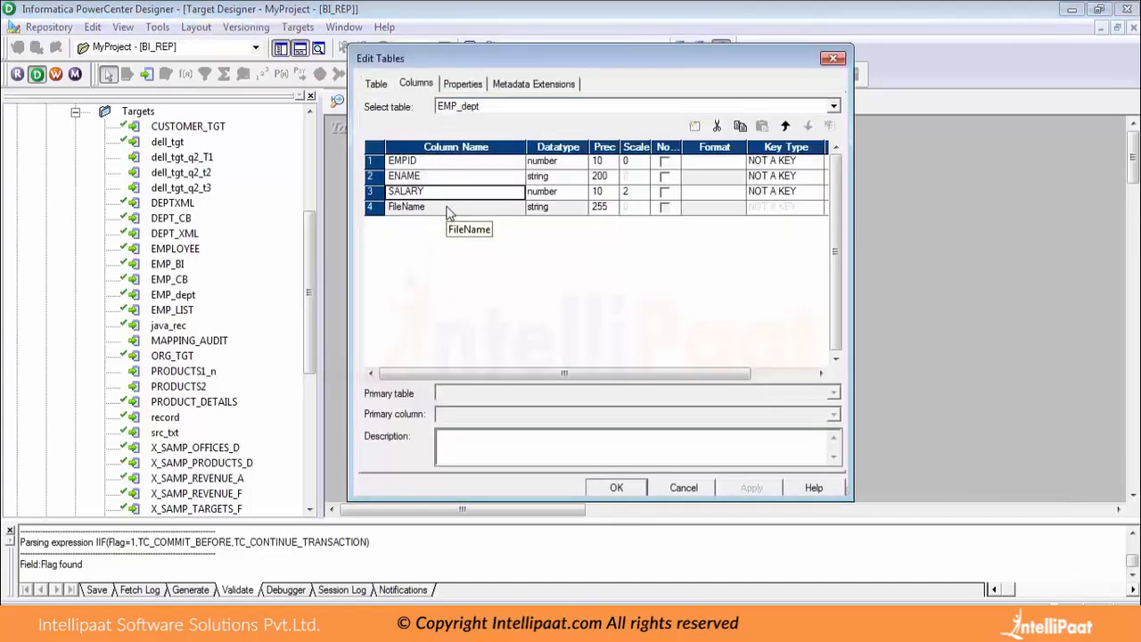
{"action": "left_click", "coordinate": [452, 88]}
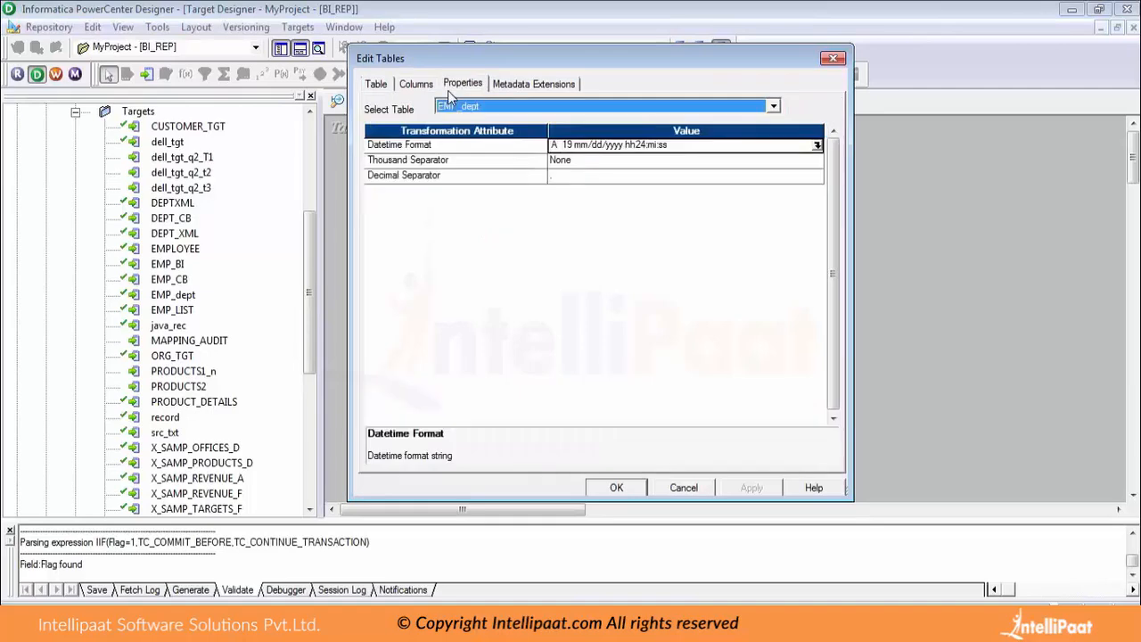
{"action": "left_click", "coordinate": [414, 86]}
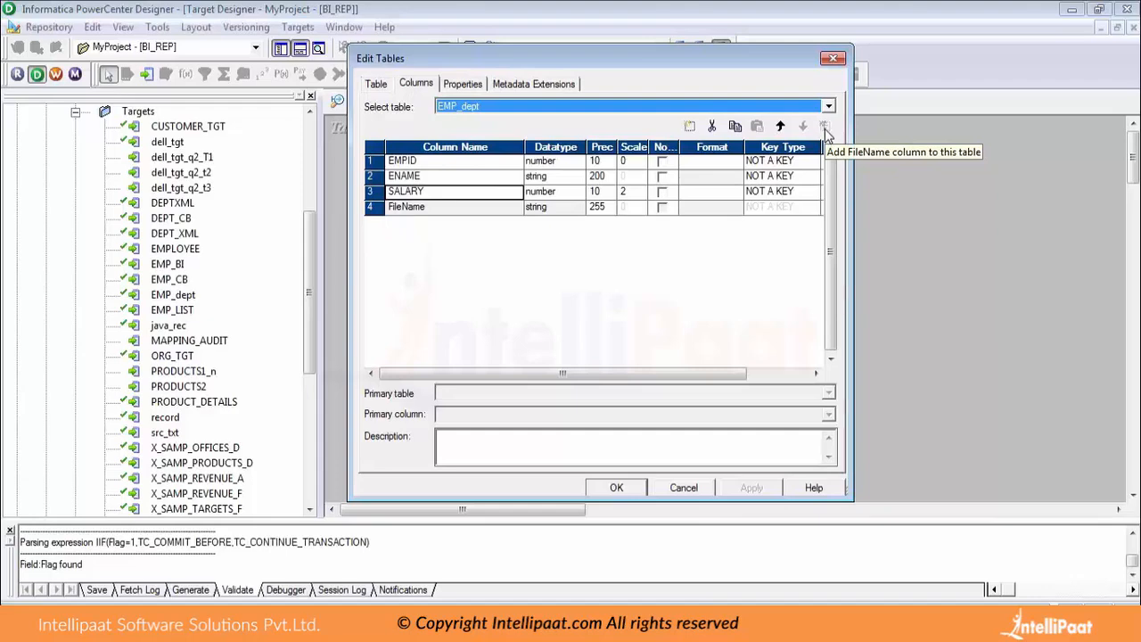
{"action": "left_click", "coordinate": [438, 213]}
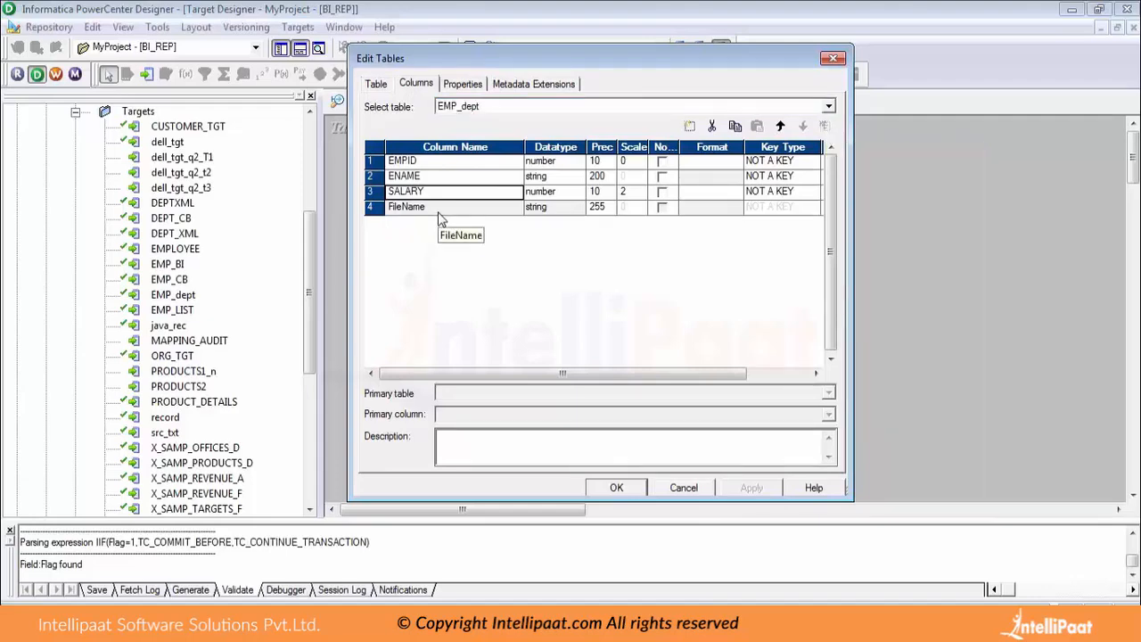
{"action": "left_click", "coordinate": [616, 488]}
{"action": "key", "text": "ctrl+s"}
Inspect the EMP_LIST target's column definitions for comparison, then close its table editor.
{"action": "left_click", "coordinate": [717, 369]}
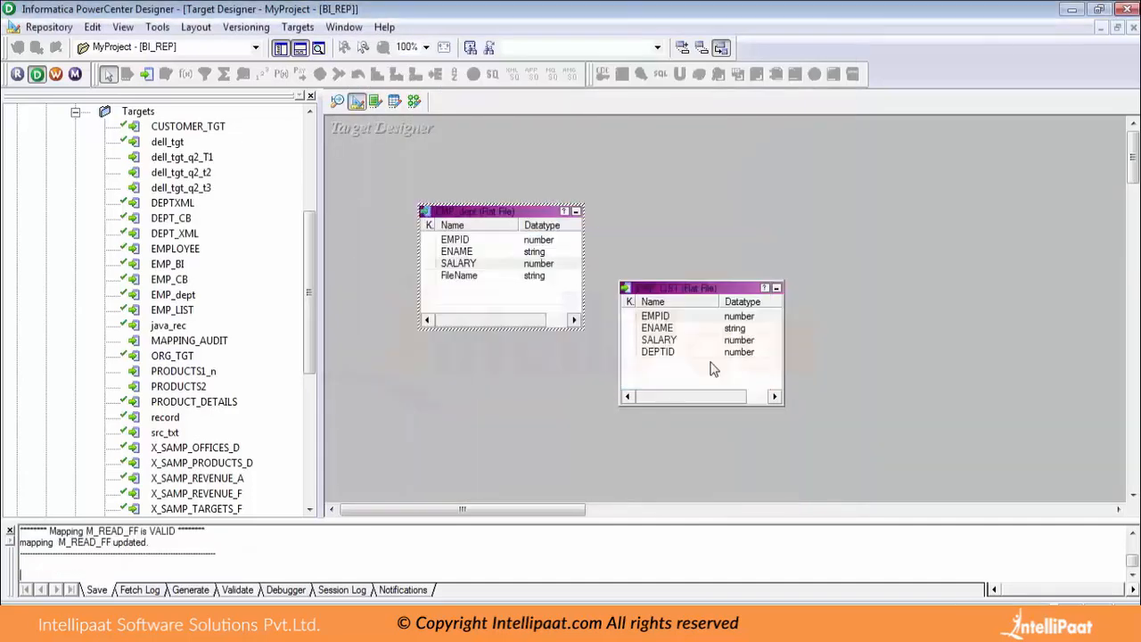
{"action": "left_click", "coordinate": [675, 318]}
{"action": "double_click", "coordinate": [675, 328]}
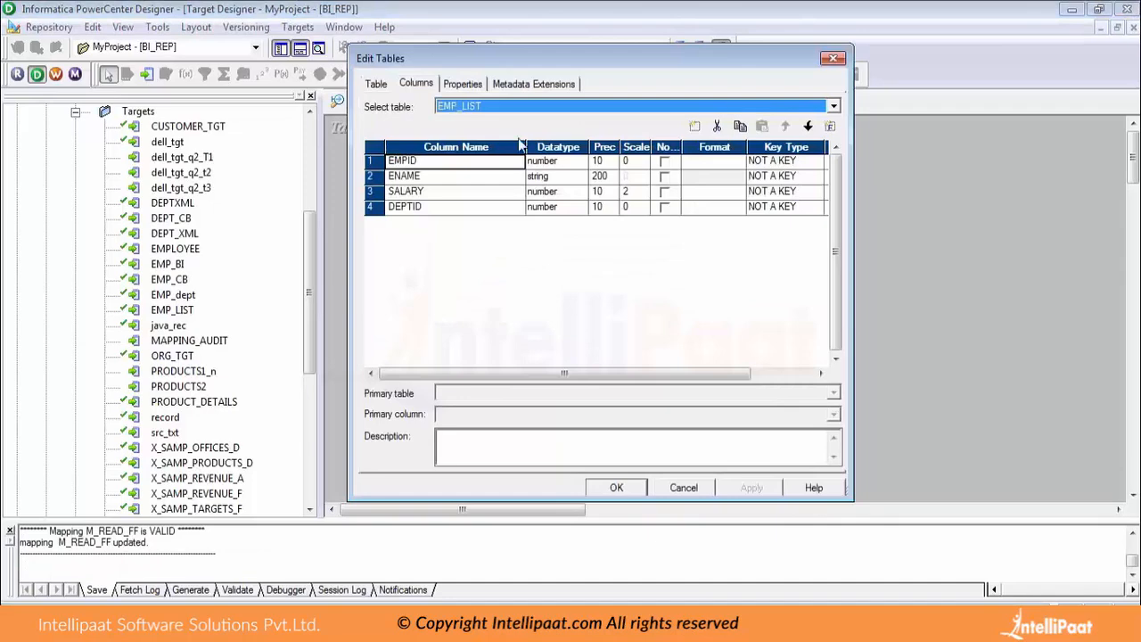
{"action": "key", "text": "Escape"}
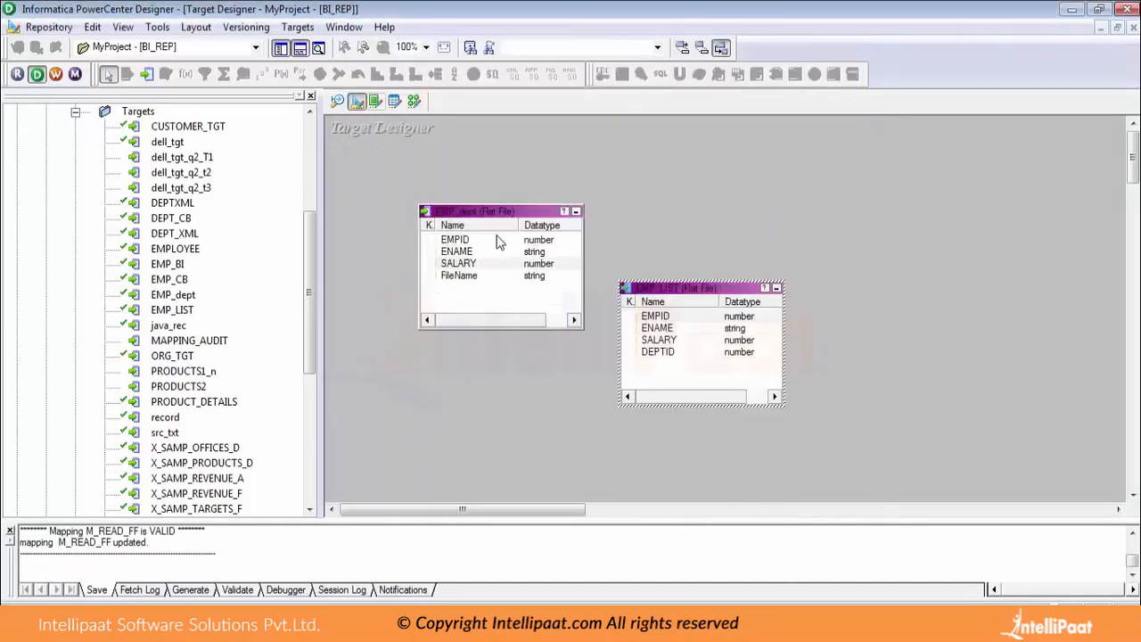
Reopen the EMP_dept column definitions, examine the FileName column and the option that adds it, then close the editor.
{"action": "left_click", "coordinate": [488, 282]}
{"action": "double_click", "coordinate": [488, 281]}
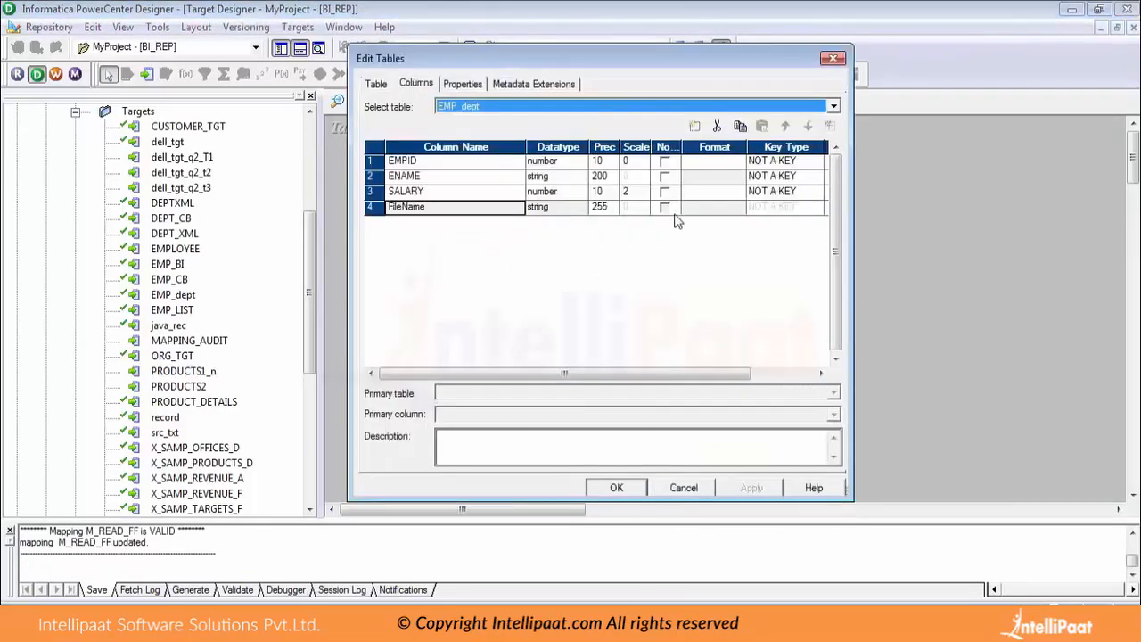
{"action": "left_click", "coordinate": [455, 212]}
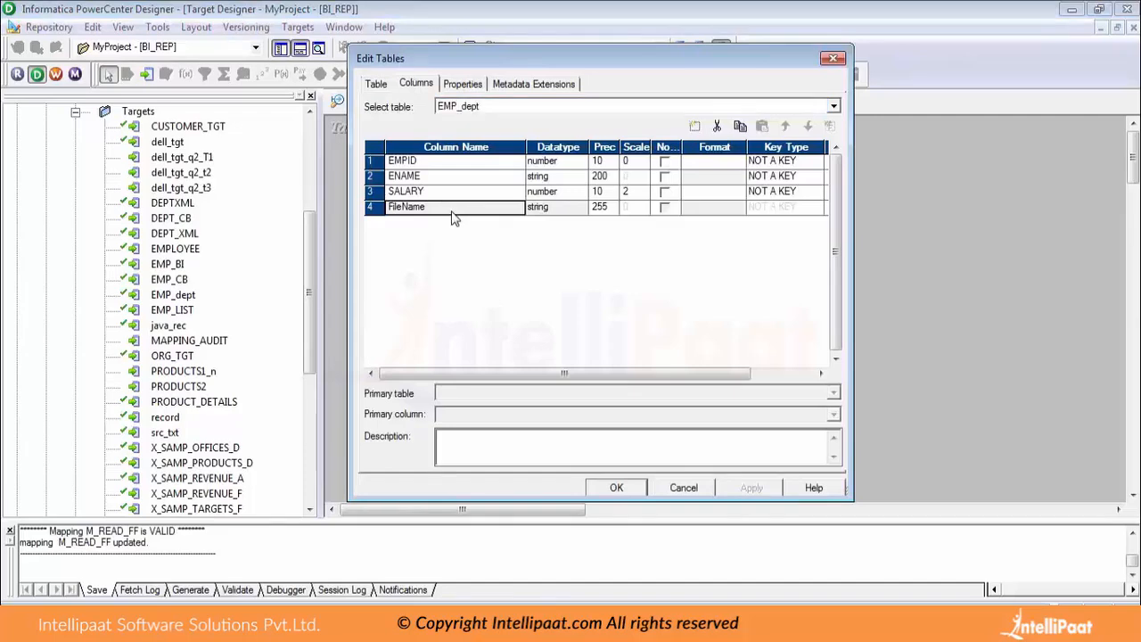
{"action": "left_click", "coordinate": [421, 209]}
{"action": "double_click", "coordinate": [421, 207]}
{"action": "left_click", "coordinate": [421, 206]}
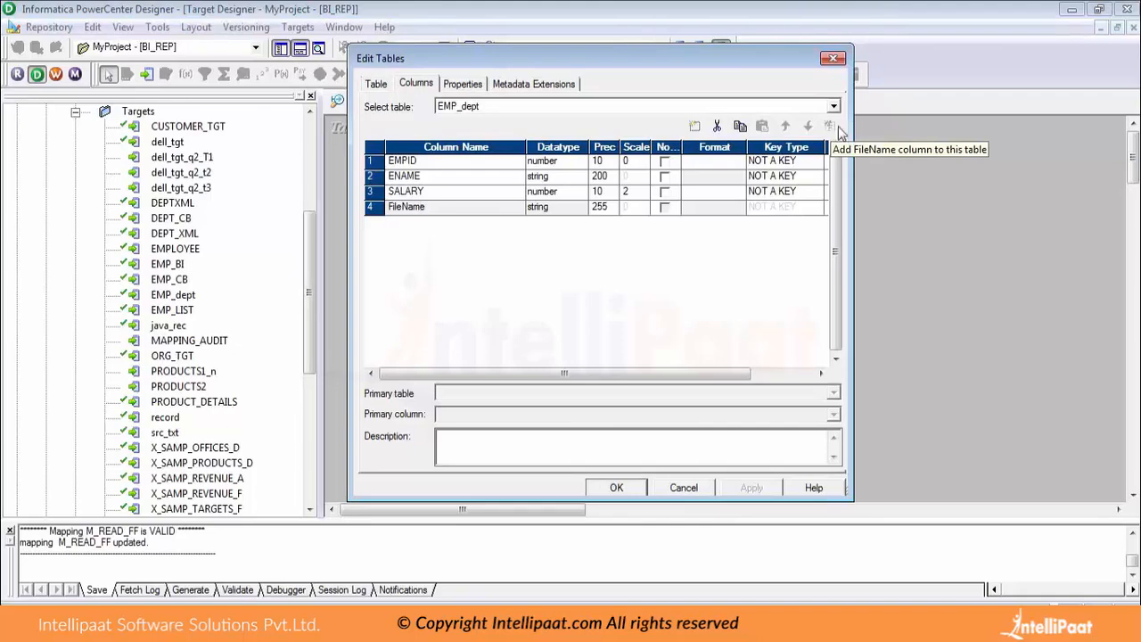
{"action": "left_click", "coordinate": [833, 59]}
Return to the M_DYNAMIC_TARGETS mapping and highlight the FILENAME port of EXPTRANS.
{"action": "left_click", "coordinate": [413, 100]}
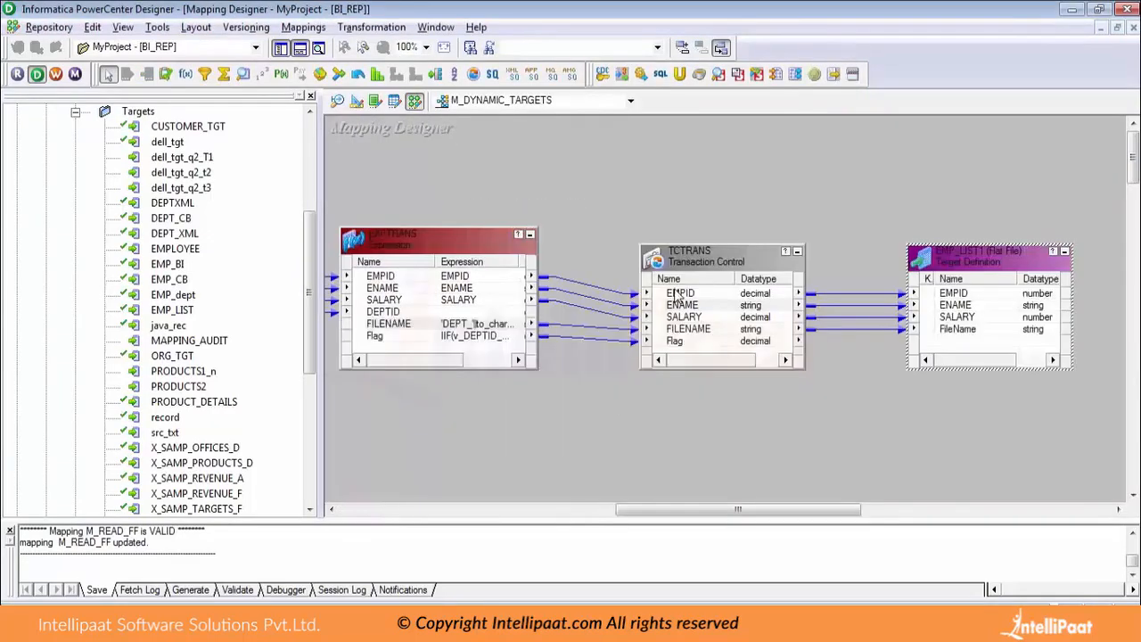
{"action": "left_click", "coordinate": [402, 325]}
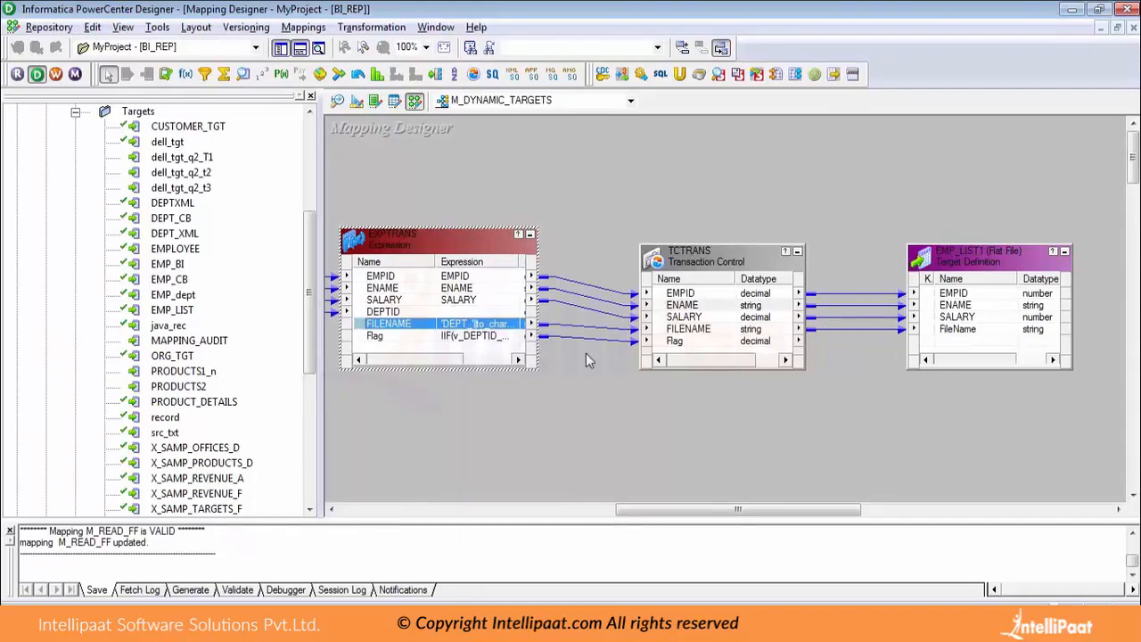
Switch to File Explorer and open the TgtFiles folder under infa_shared.
{"action": "left_click", "coordinate": [673, 624]}
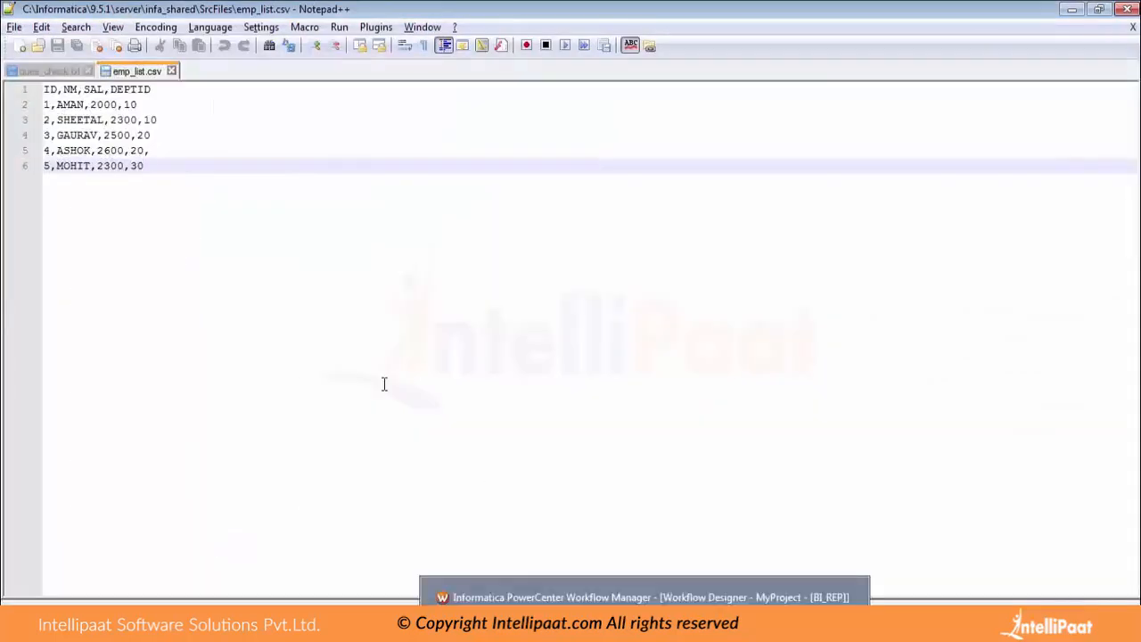
{"action": "left_click", "coordinate": [151, 625]}
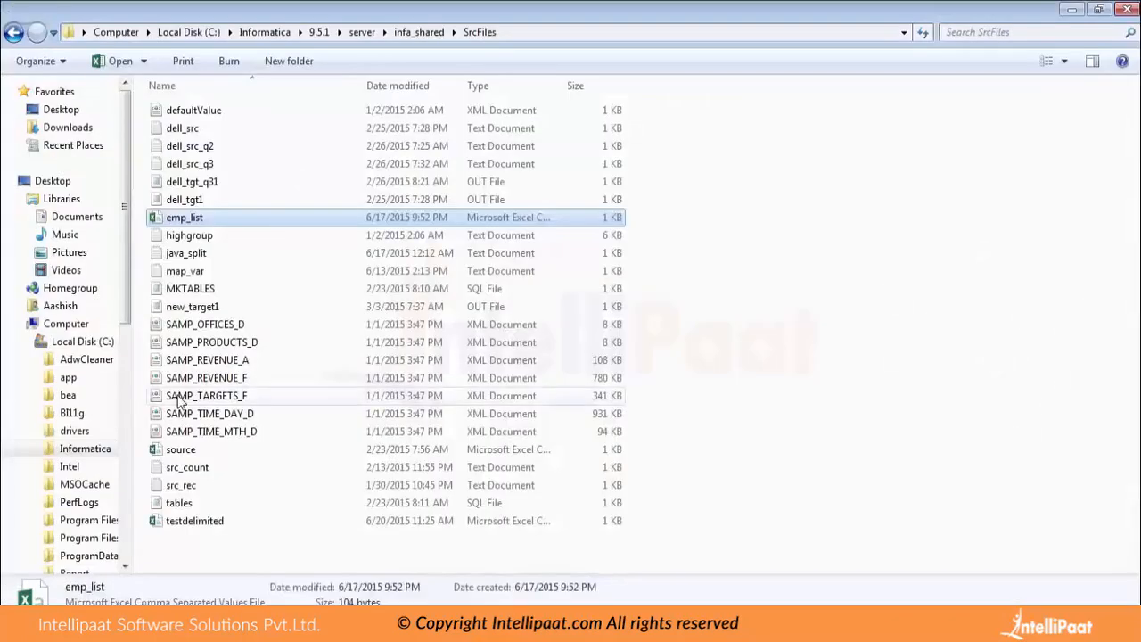
{"action": "left_click", "coordinate": [419, 32]}
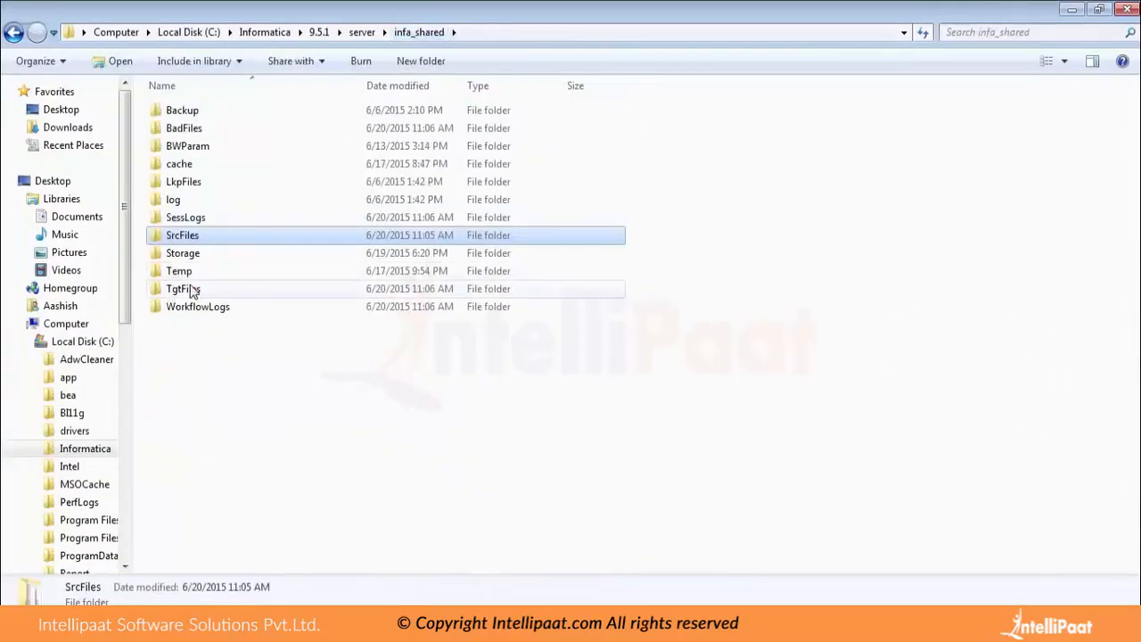
{"action": "double_click", "coordinate": [185, 289]}
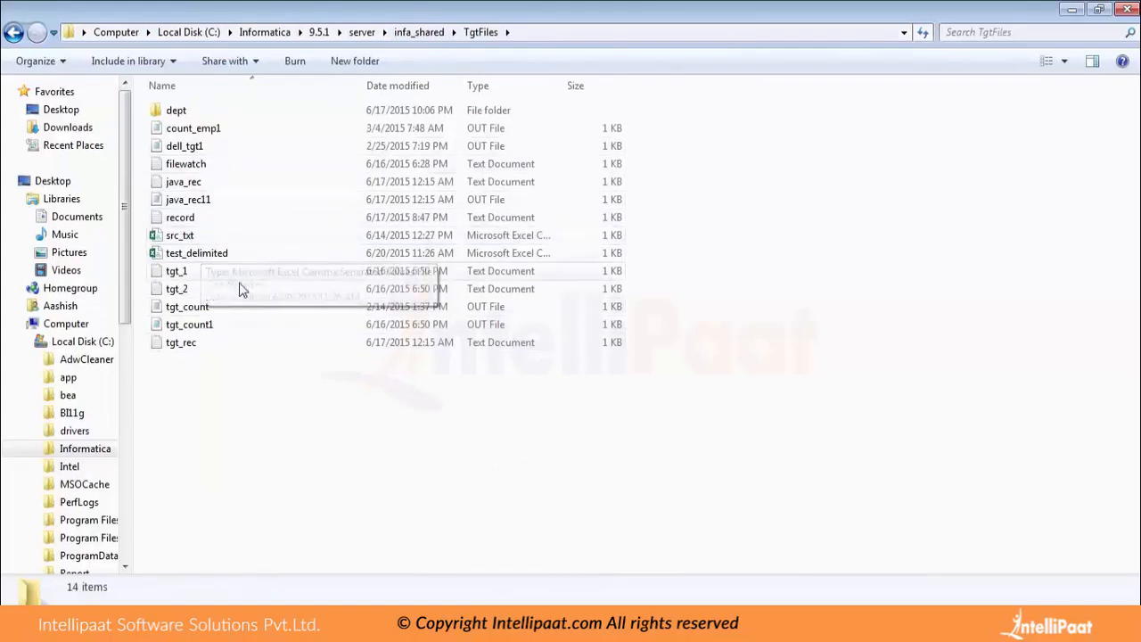
Switch to Workflow Manager, load WF_DYNAMIC_TARGETS in the Workflow Designer, and open the mapping settings of its S_M_DYNAMIC_TARGETS session.
{"action": "key", "text": "alt+Tab"}
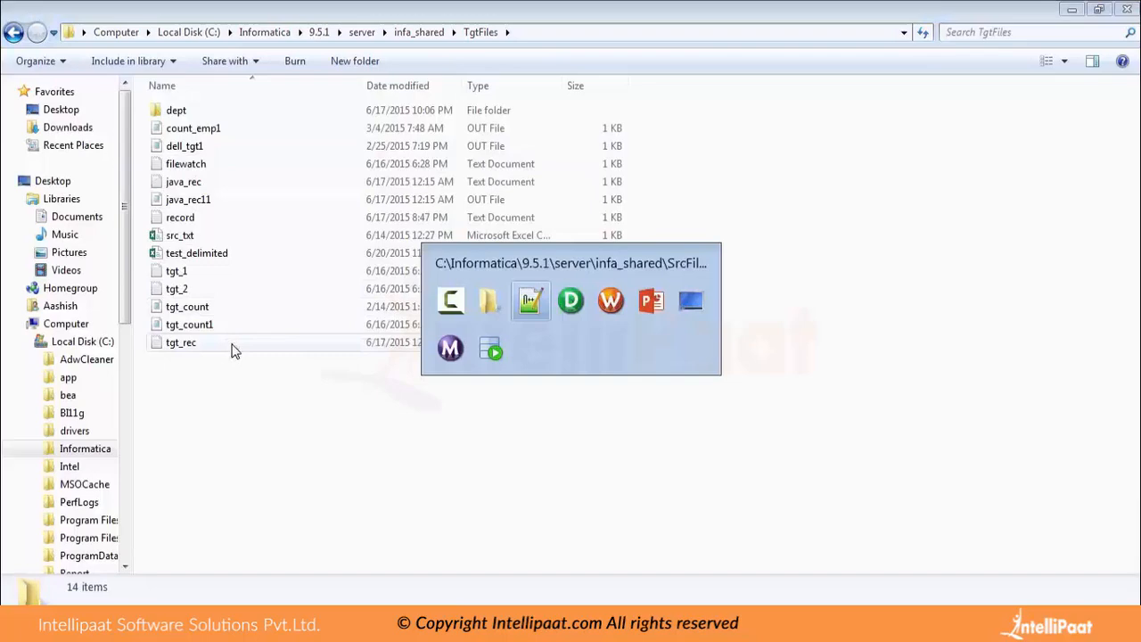
{"action": "key", "text": "alt+Tab"}
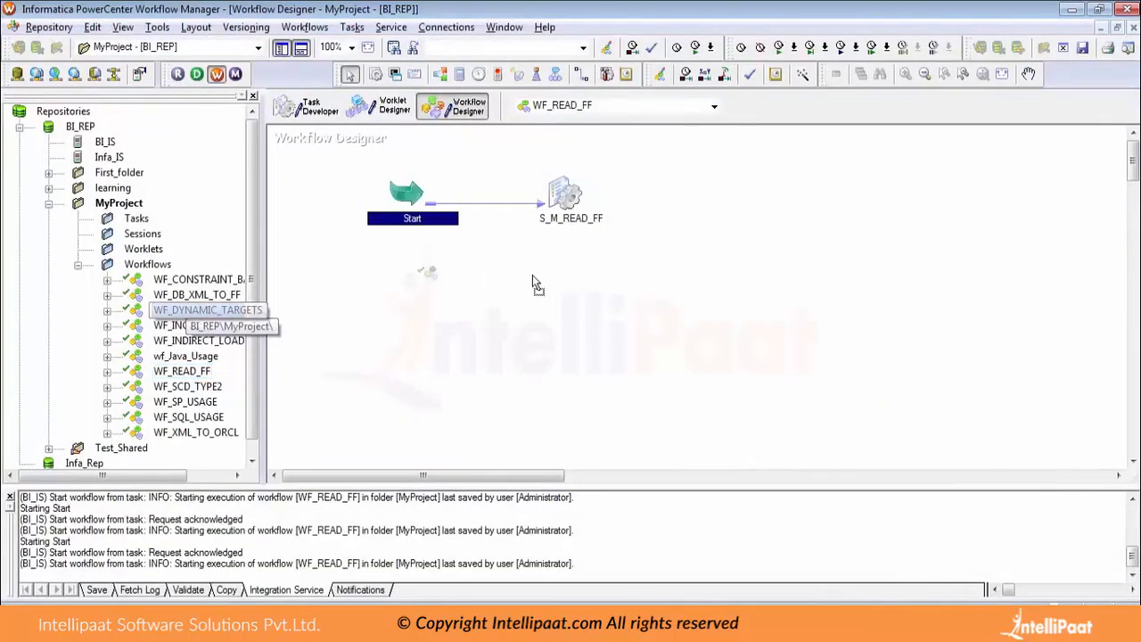
{"action": "left_click_drag", "start_coordinate": [535, 283], "coordinate": [542, 281]}
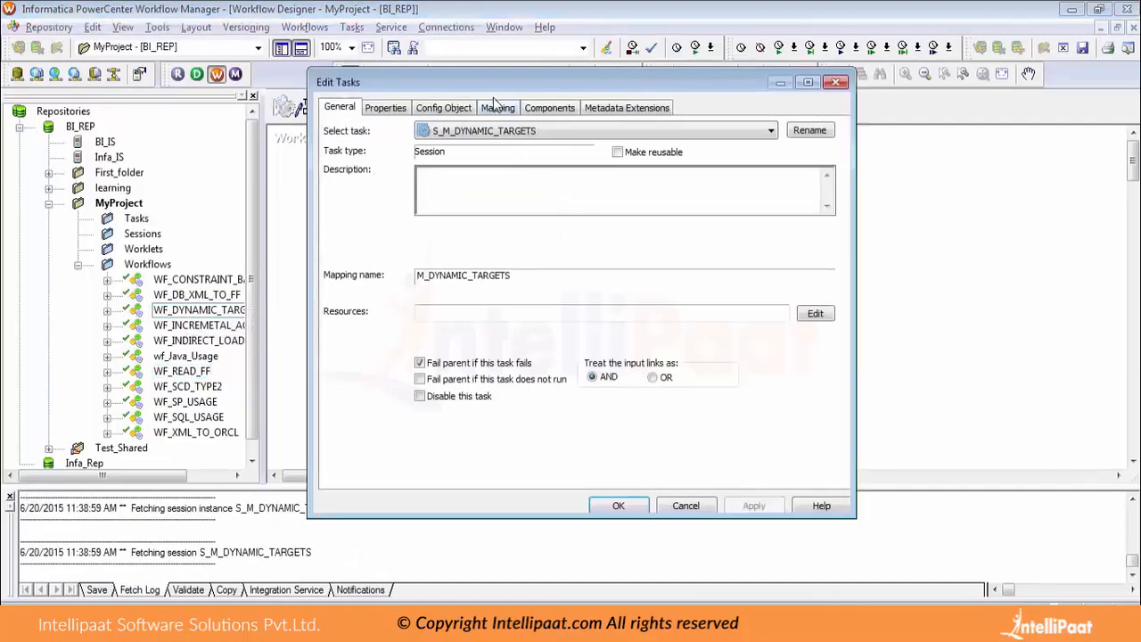
{"action": "left_click", "coordinate": [496, 107]}
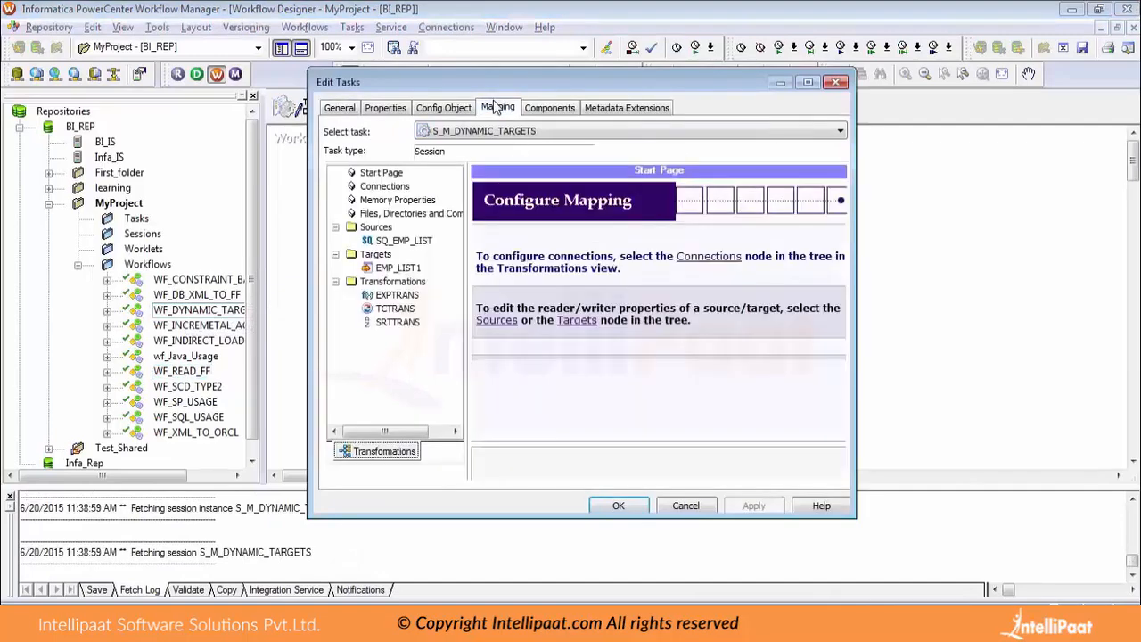
Review the source file settings of SQ_EMP_LIST and the output file directory and filename of the EMP_LIST1 target.
{"action": "left_click", "coordinate": [396, 240]}
{"action": "left_click_drag", "start_coordinate": [848, 382], "coordinate": [848, 398]}
{"action": "left_click", "coordinate": [680, 416]}
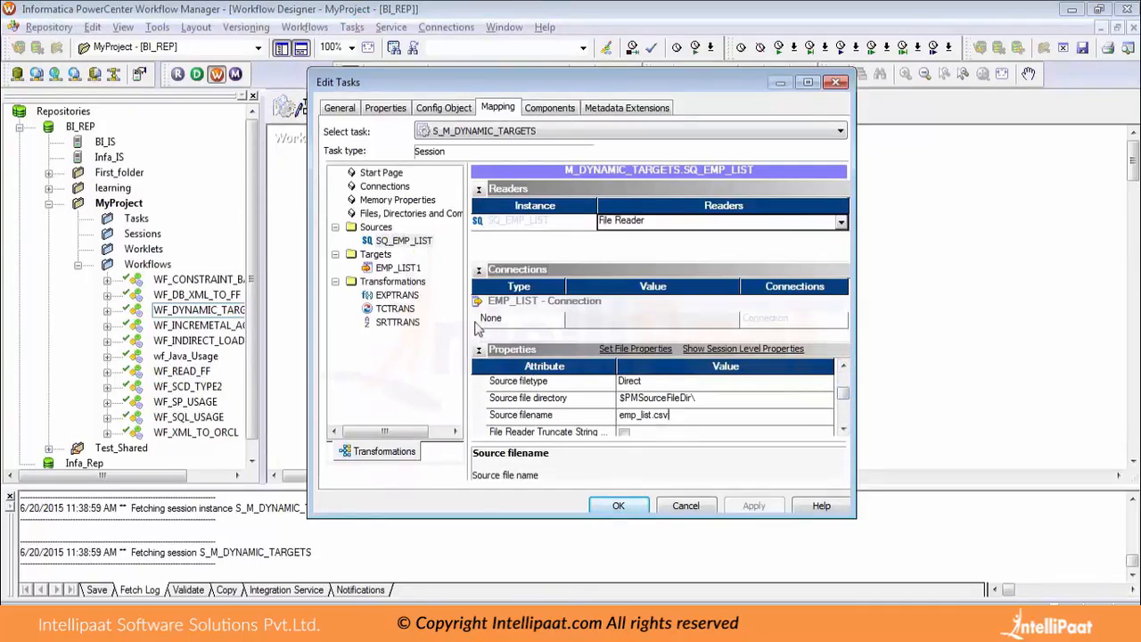
{"action": "left_click", "coordinate": [414, 268]}
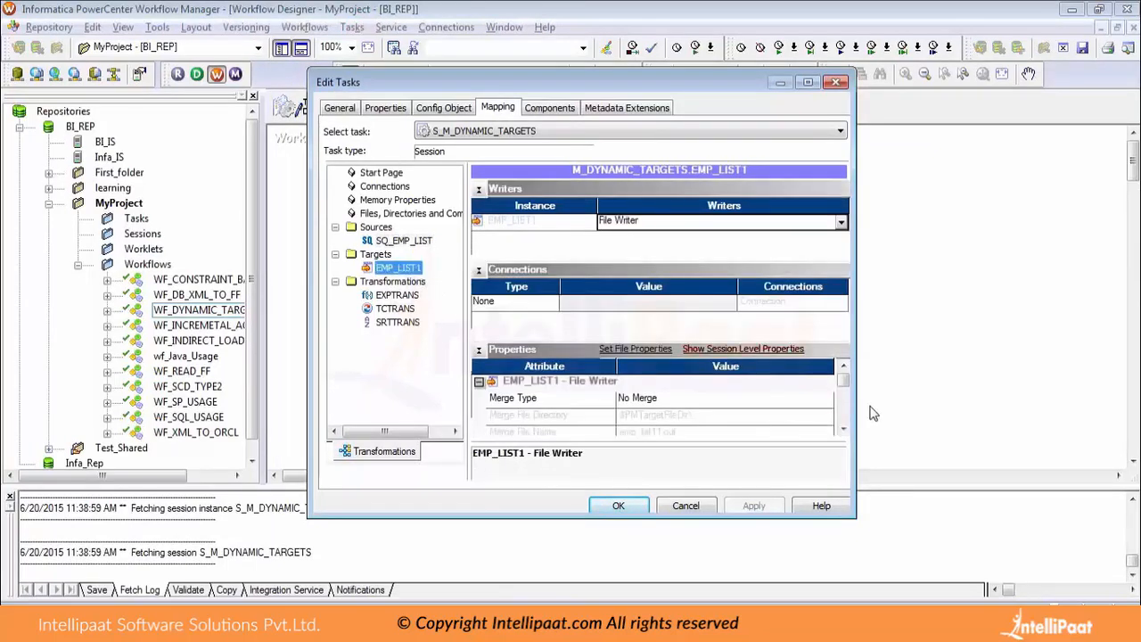
{"action": "left_click", "coordinate": [844, 429]}
{"action": "left_click", "coordinate": [843, 429]}
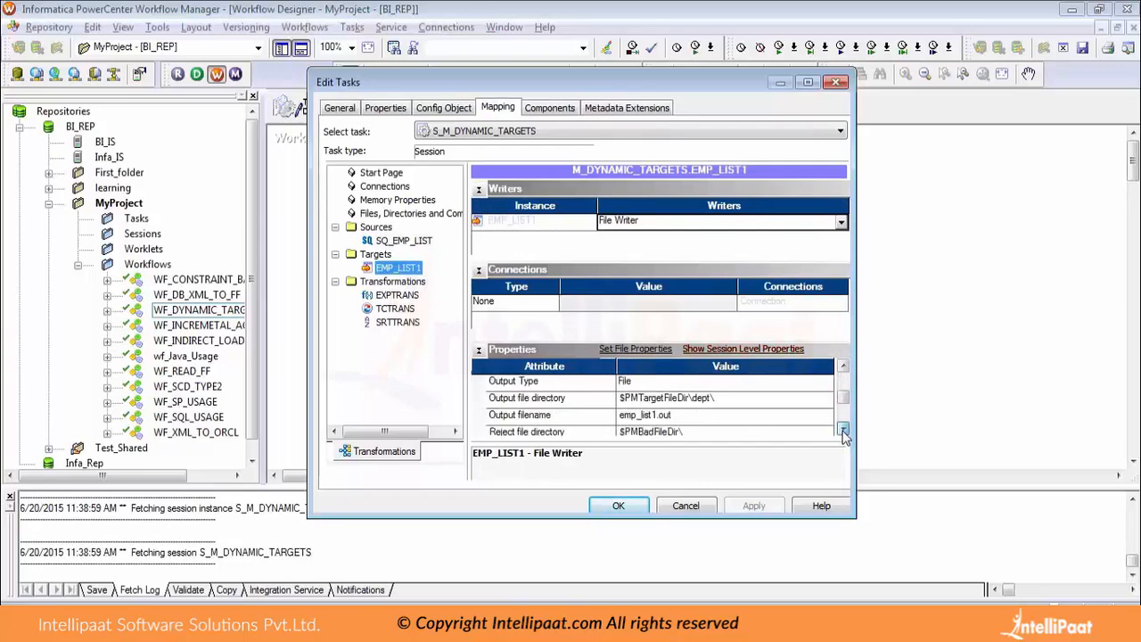
{"action": "left_click", "coordinate": [843, 429]}
Check the TgtFiles folder contents in File Explorer, then return to the session settings in Workflow Manager.
{"action": "middle_click", "coordinate": [443, 334]}
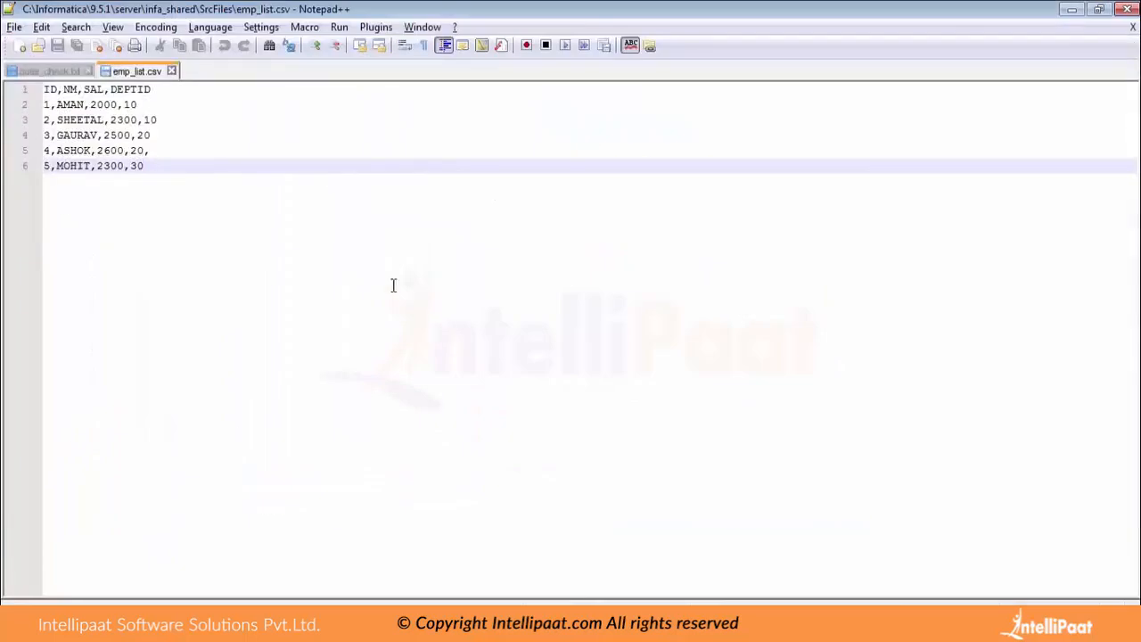
{"action": "middle_click", "coordinate": [327, 243]}
{"action": "key", "text": "alt+Tab"}
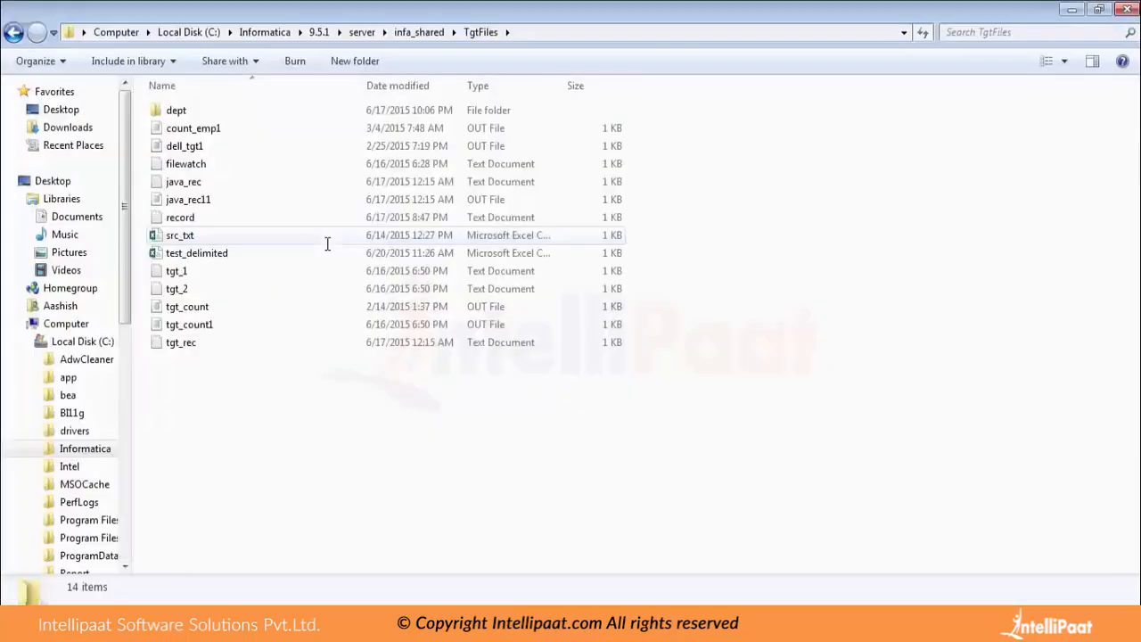
{"action": "left_click", "coordinate": [214, 235]}
{"action": "key", "text": "alt+Tab"}
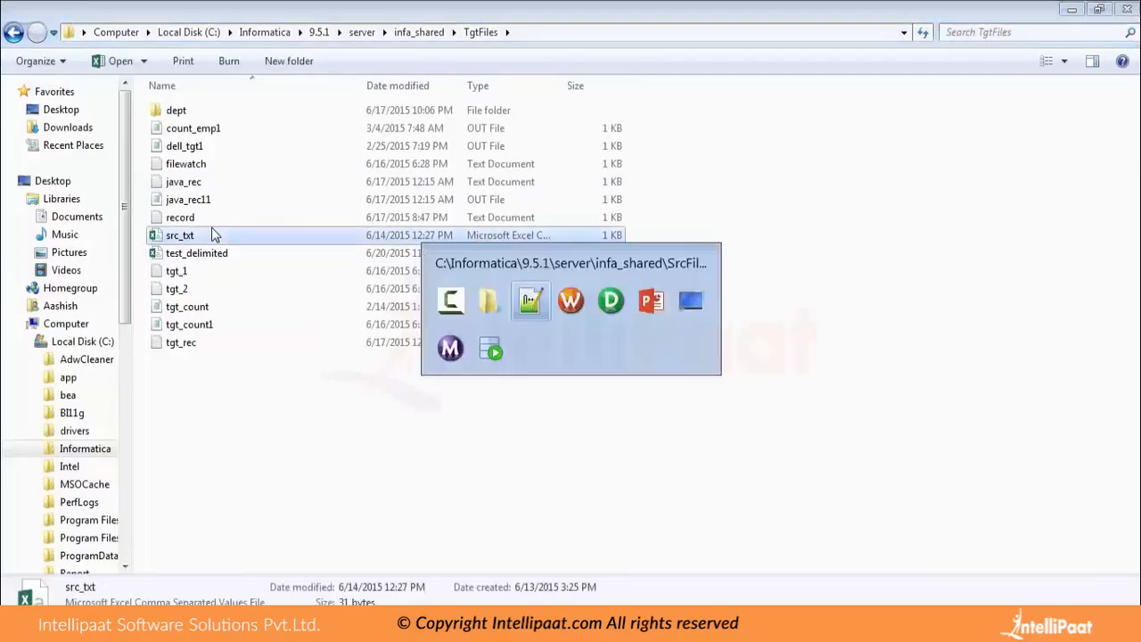
{"action": "key", "text": "alt+Tab"}
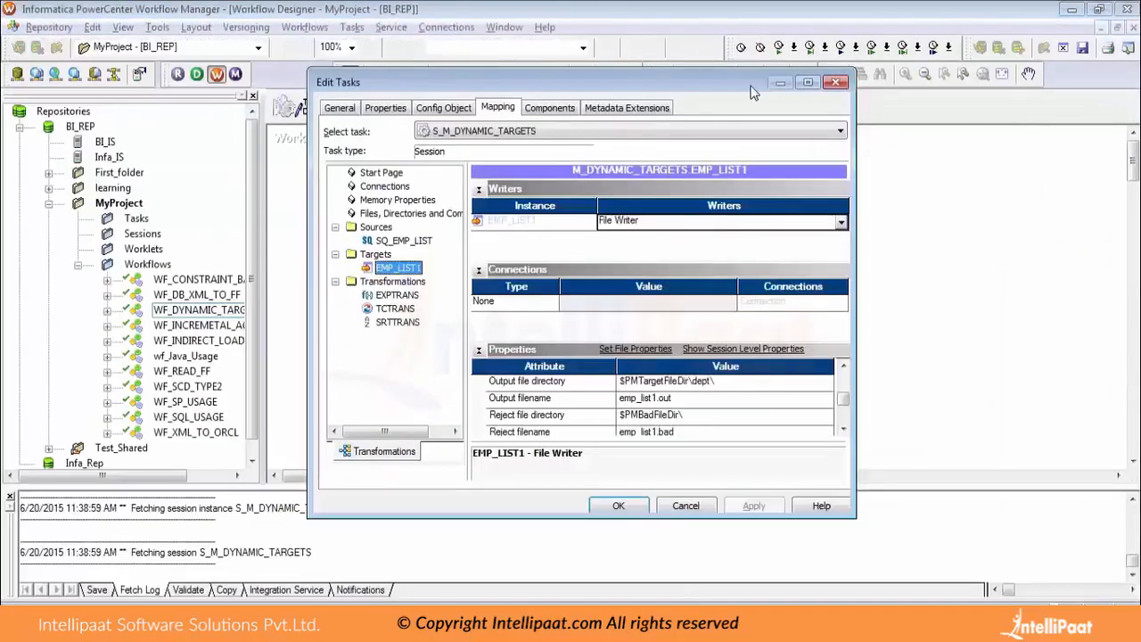
Close the session editor, start WF_DYNAMIC_TARGETS from its Start task, and show the S_M_DYNAMIC_TARGETS run details in Workflow Monitor.
{"action": "key", "text": "Escape"}
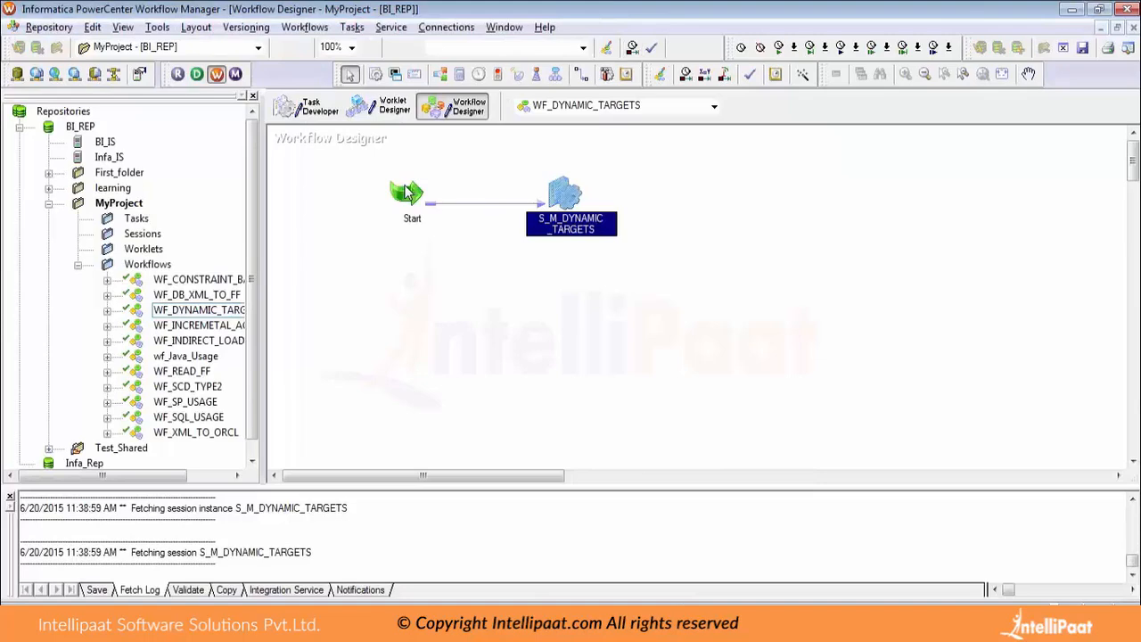
{"action": "right_click", "coordinate": [407, 192]}
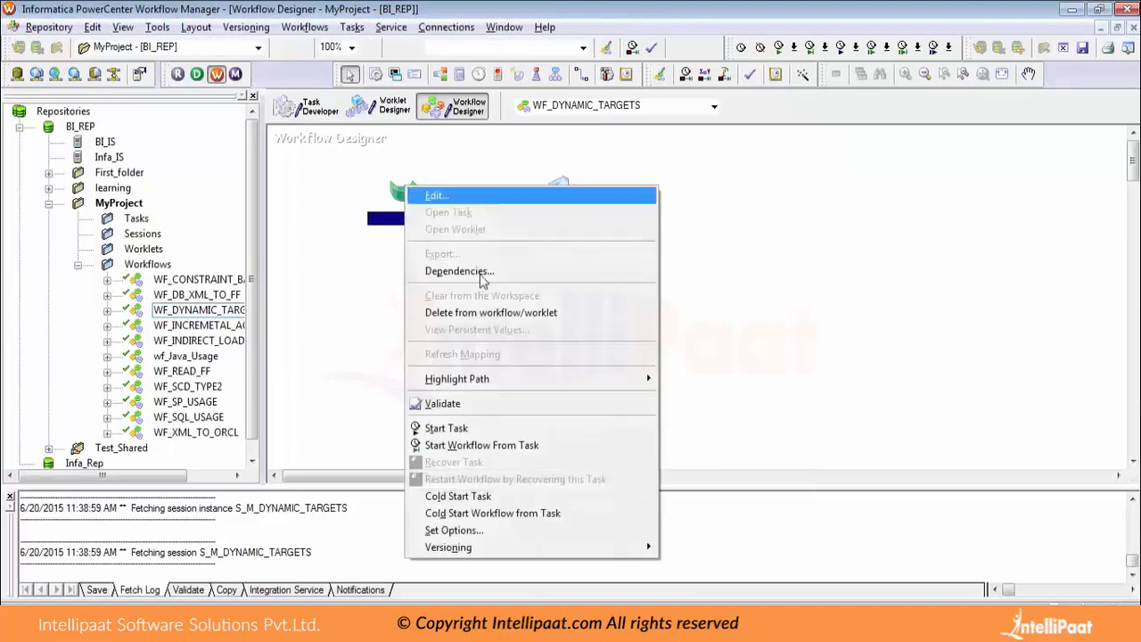
{"action": "left_click", "coordinate": [485, 446]}
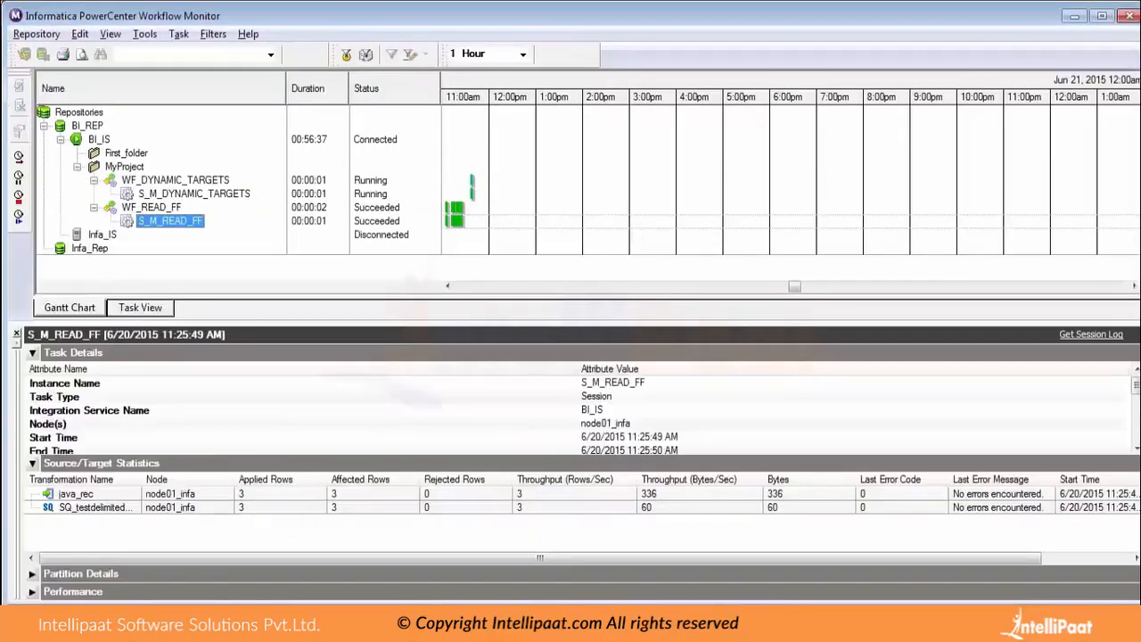
{"action": "left_click", "coordinate": [188, 194]}
Switch to File Explorer and open the dept folder inside TgtFiles to check the output files of the run.
{"action": "key", "text": "alt+Tab"}
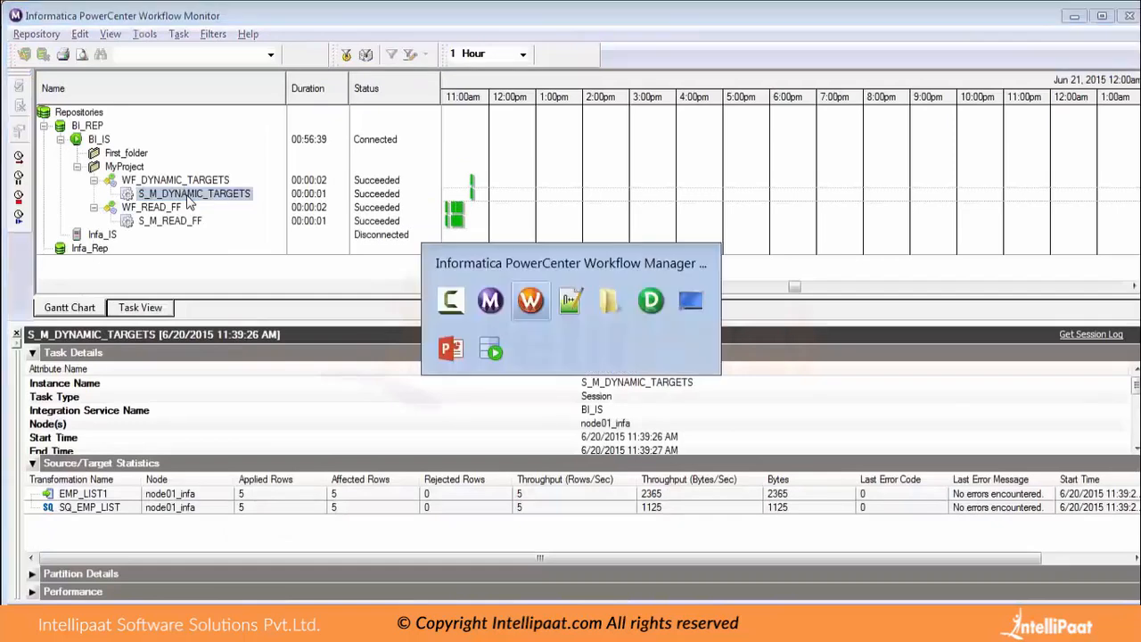
{"action": "key", "text": "alt+Tab"}
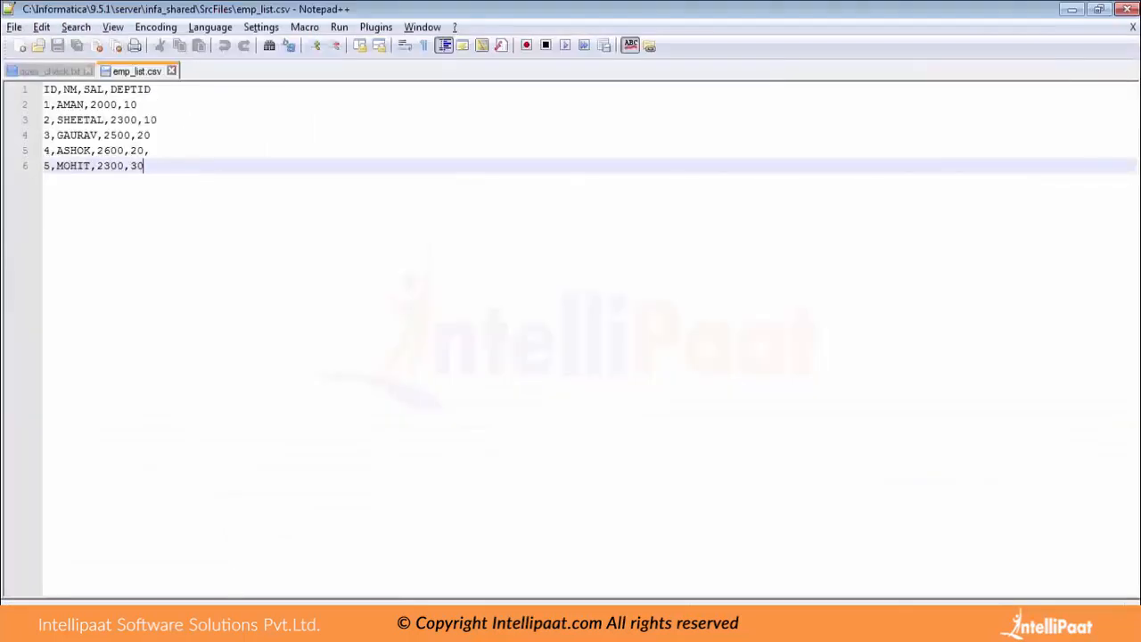
{"action": "key", "text": "alt+Tab"}
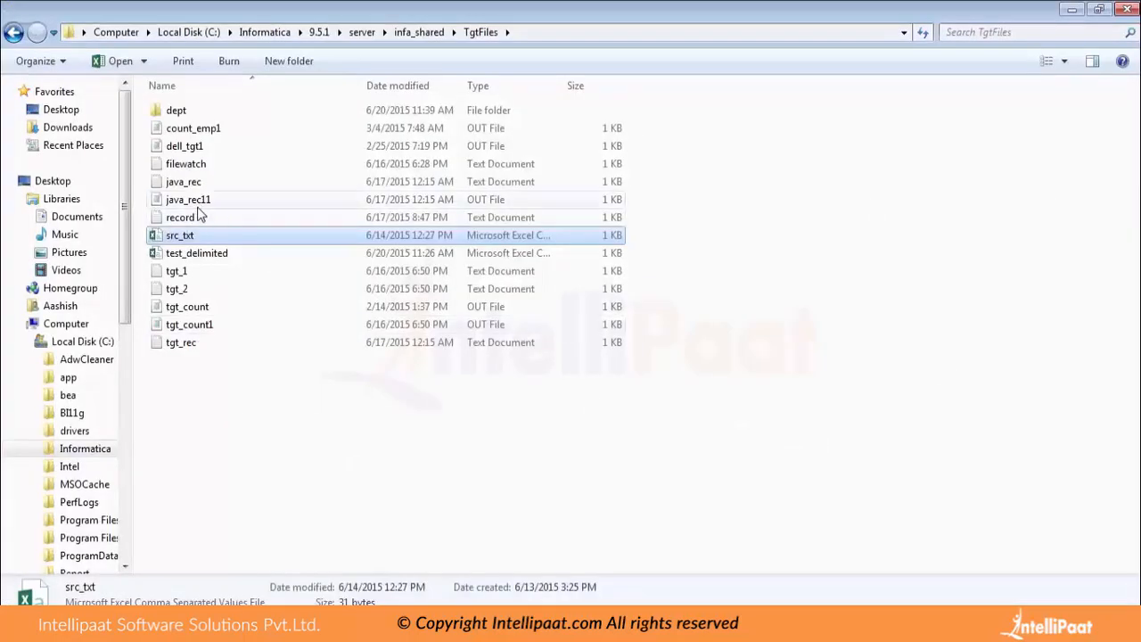
{"action": "left_click", "coordinate": [251, 363]}
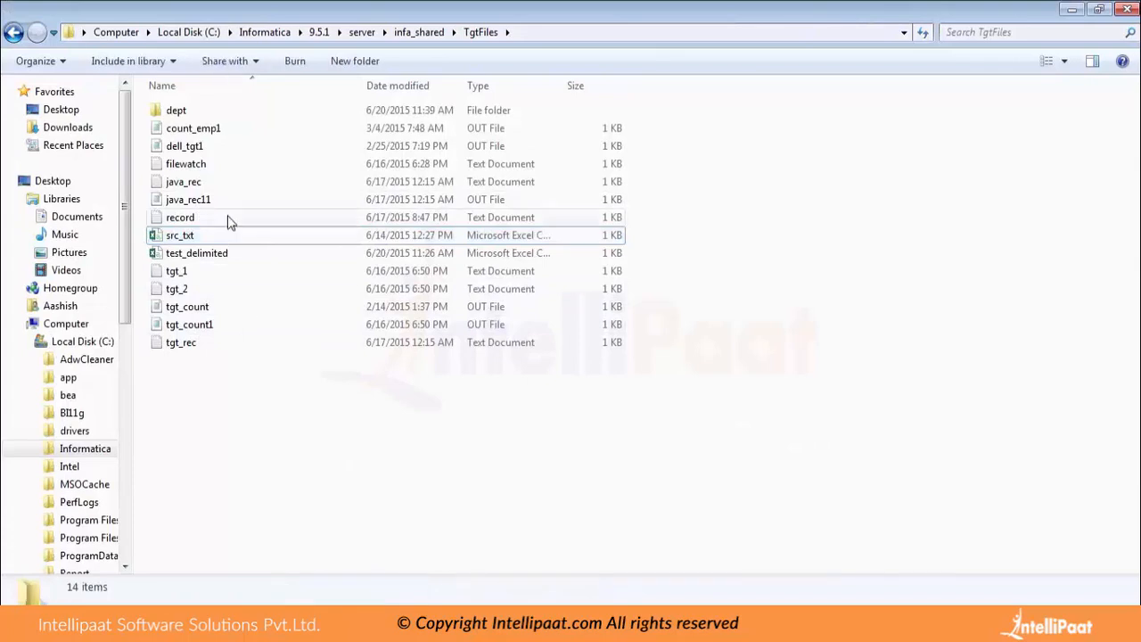
{"action": "left_click", "coordinate": [211, 256]}
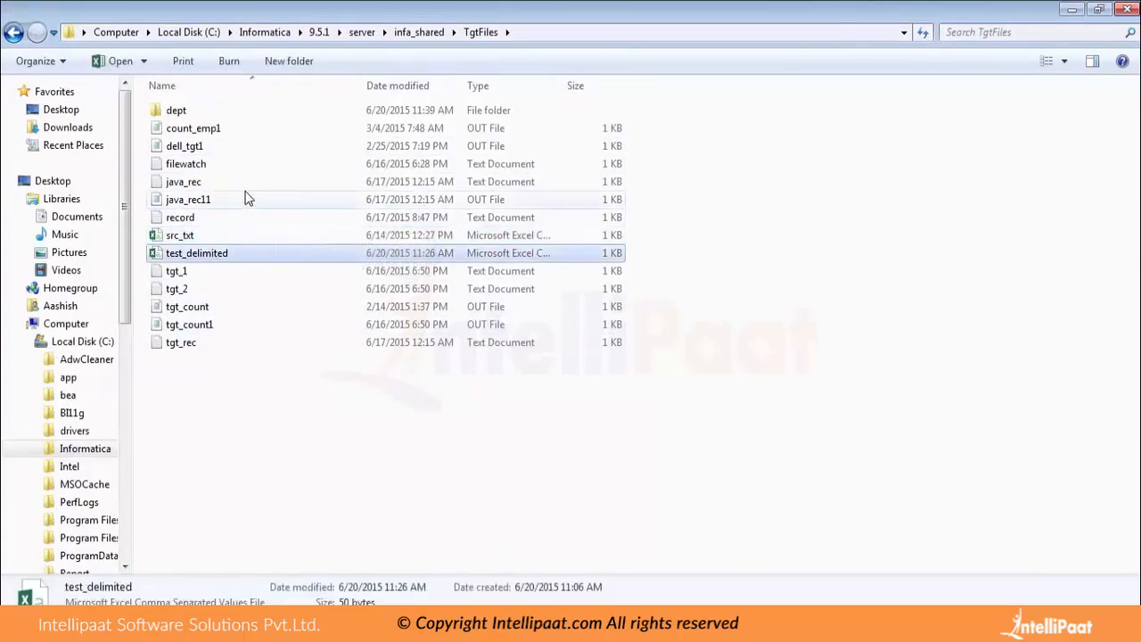
{"action": "double_click", "coordinate": [177, 112]}
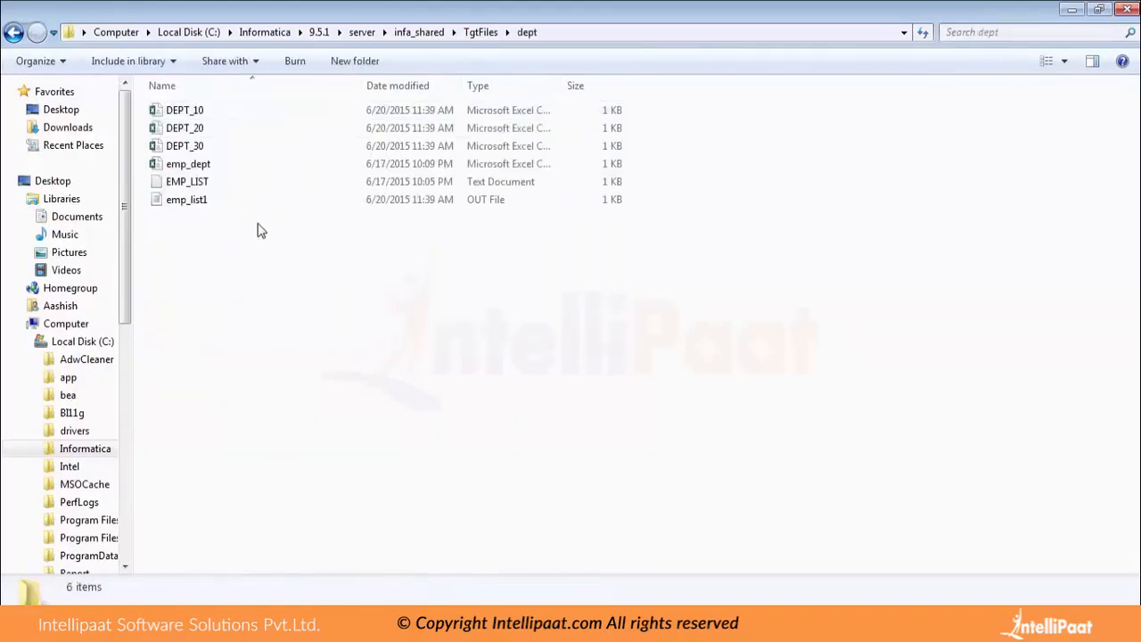
{"action": "left_click_drag", "start_coordinate": [258, 227], "coordinate": [185, 120]}
{"action": "left_click_drag", "start_coordinate": [205, 193], "coordinate": [221, 227]}
Return to Workflow Manager and open the mapping settings of the S_M_DYNAMIC_TARGETS session.
{"action": "key", "text": "alt+Tab"}
{"action": "key", "text": "alt+Tab"}
{"action": "key", "text": "alt+Tab"}
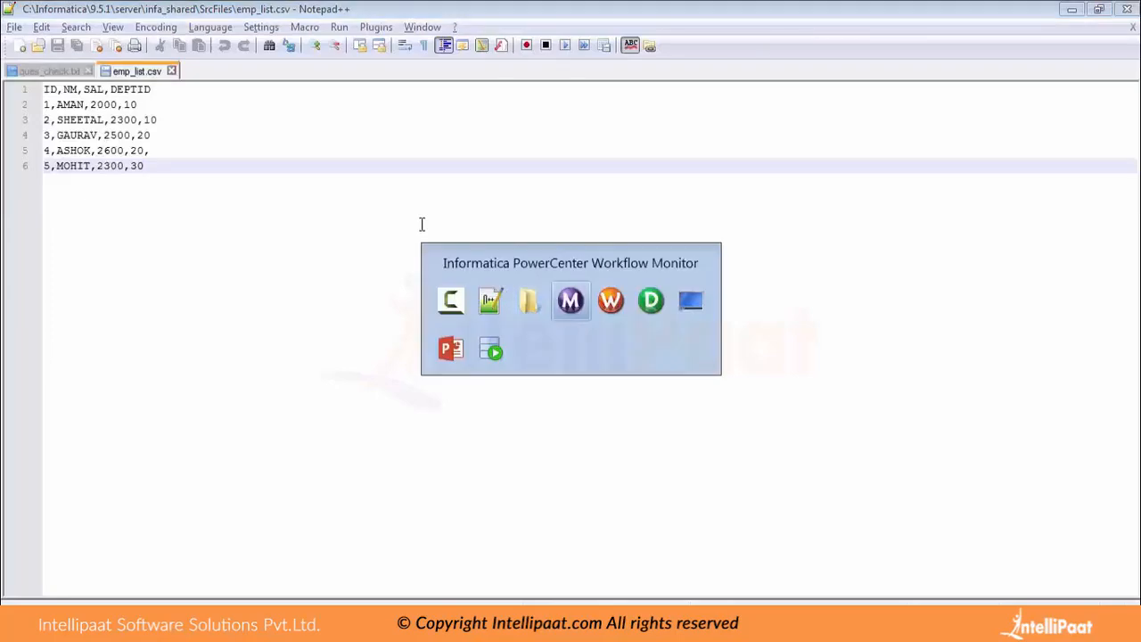
{"action": "double_click", "coordinate": [563, 189]}
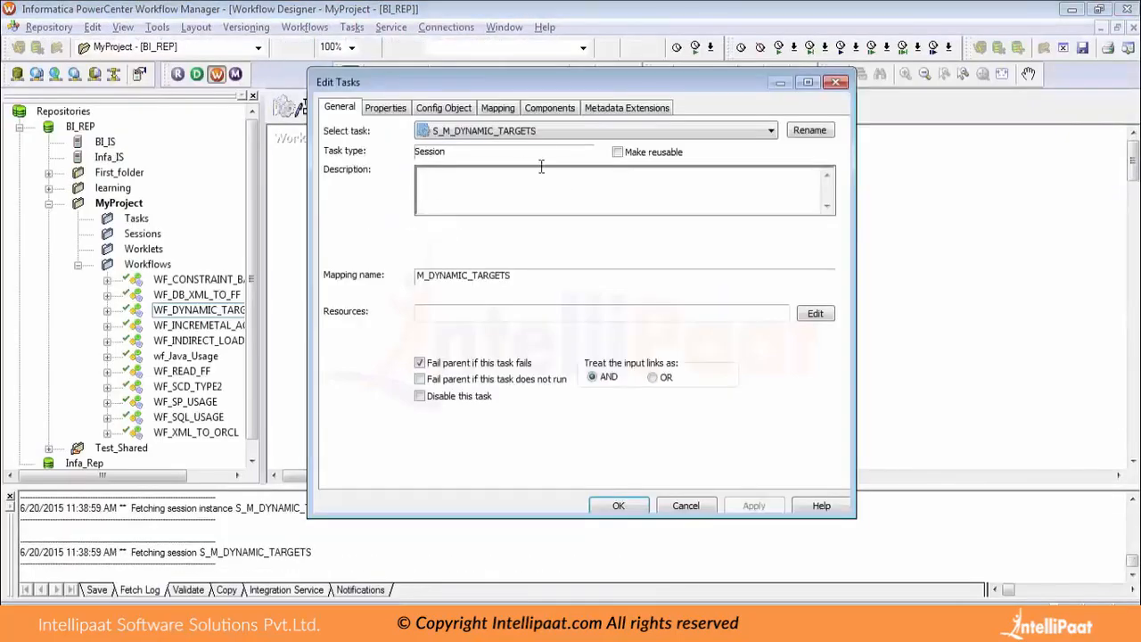
{"action": "left_click", "coordinate": [506, 106]}
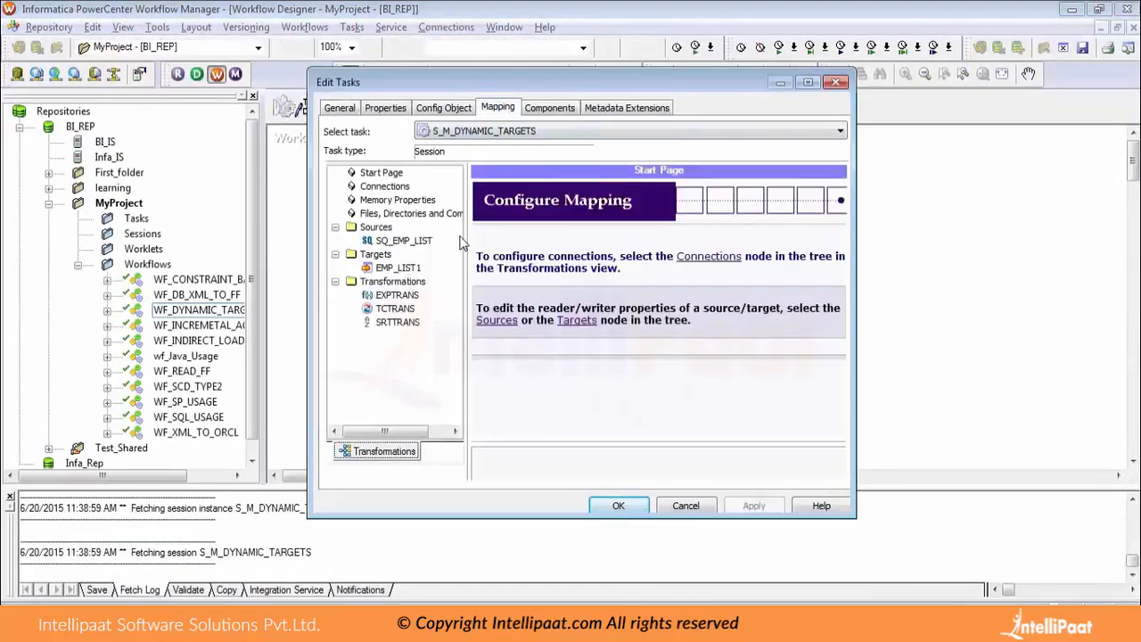
Review the output file directory of the EMP_LIST1 target, highlighting its dept subfolder.
{"action": "left_click", "coordinate": [398, 281]}
{"action": "left_click", "coordinate": [379, 268]}
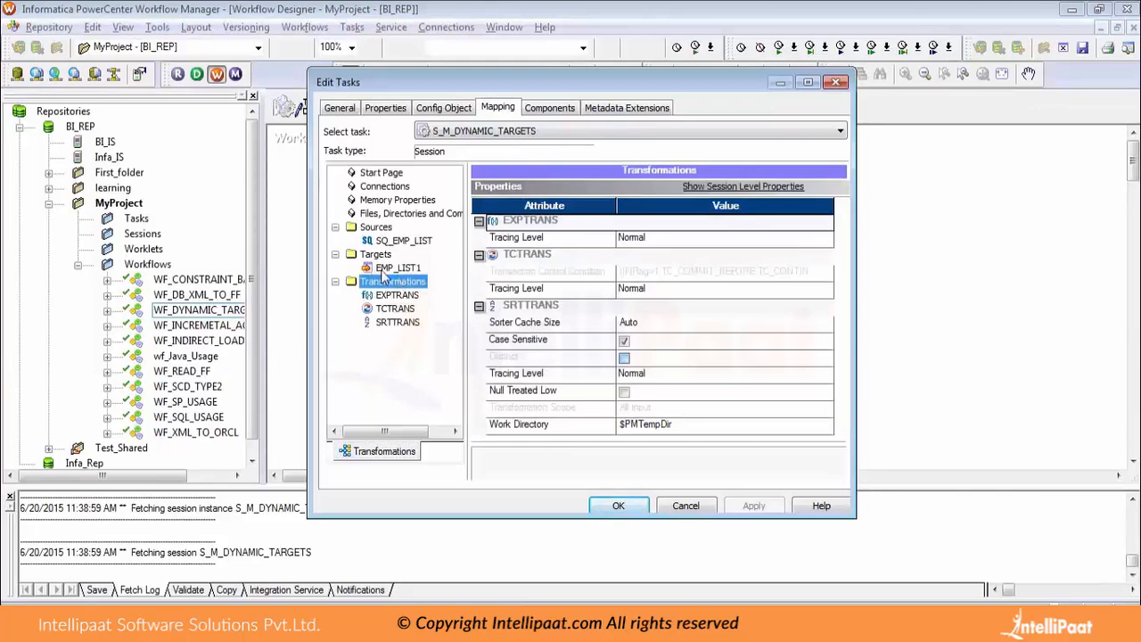
{"action": "left_click", "coordinate": [843, 404]}
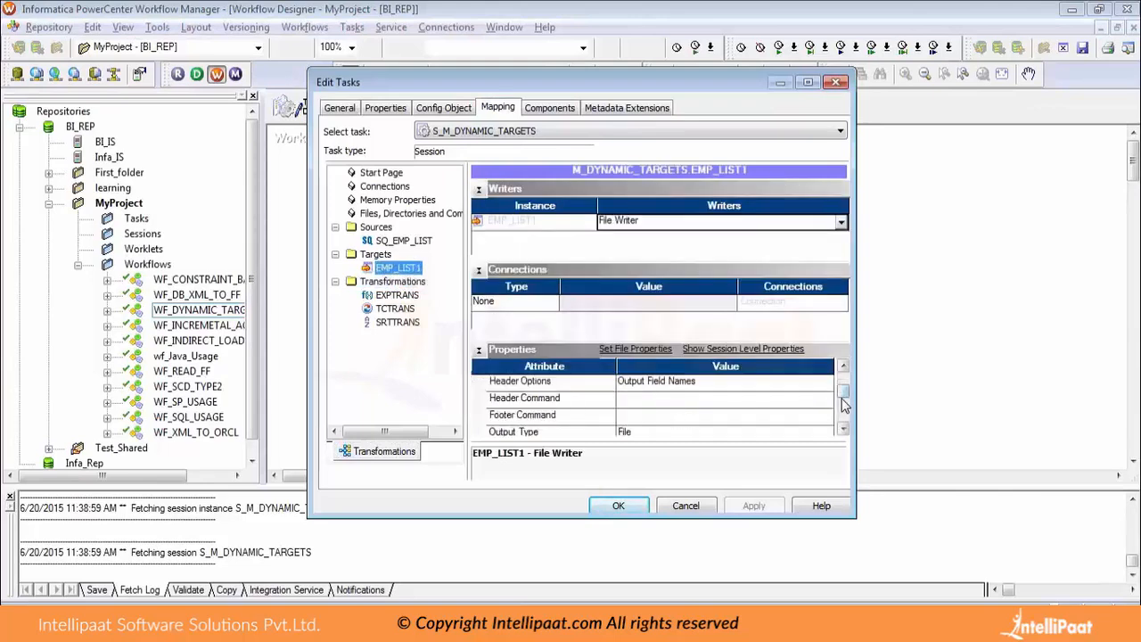
{"action": "left_click", "coordinate": [843, 403]}
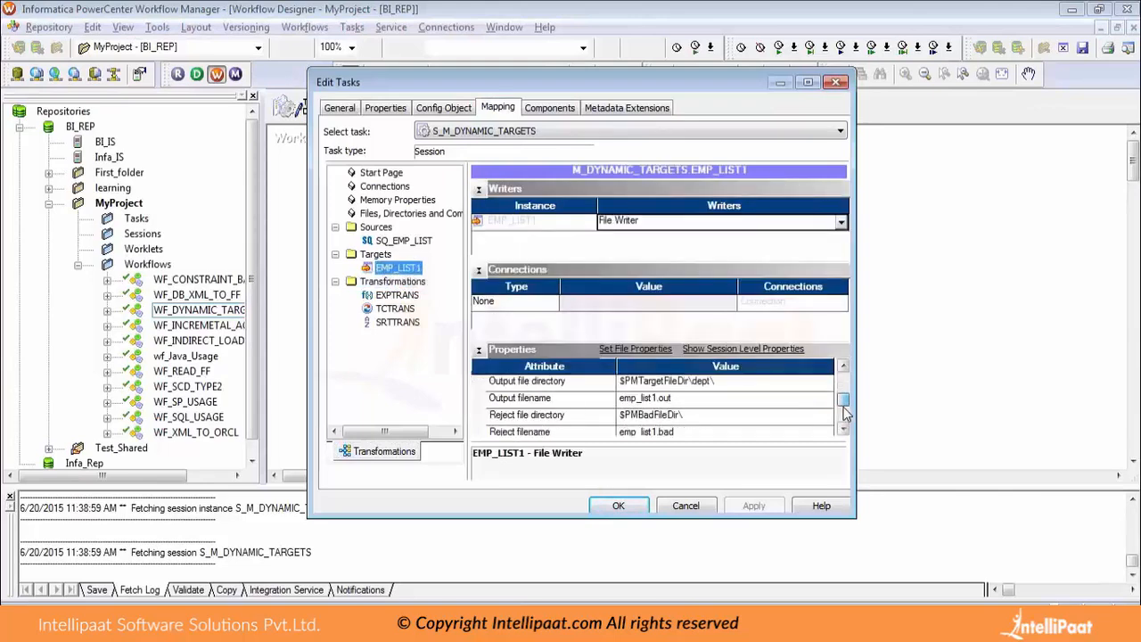
{"action": "left_click", "coordinate": [674, 386]}
{"action": "left_click_drag", "start_coordinate": [667, 380], "coordinate": [710, 382]}
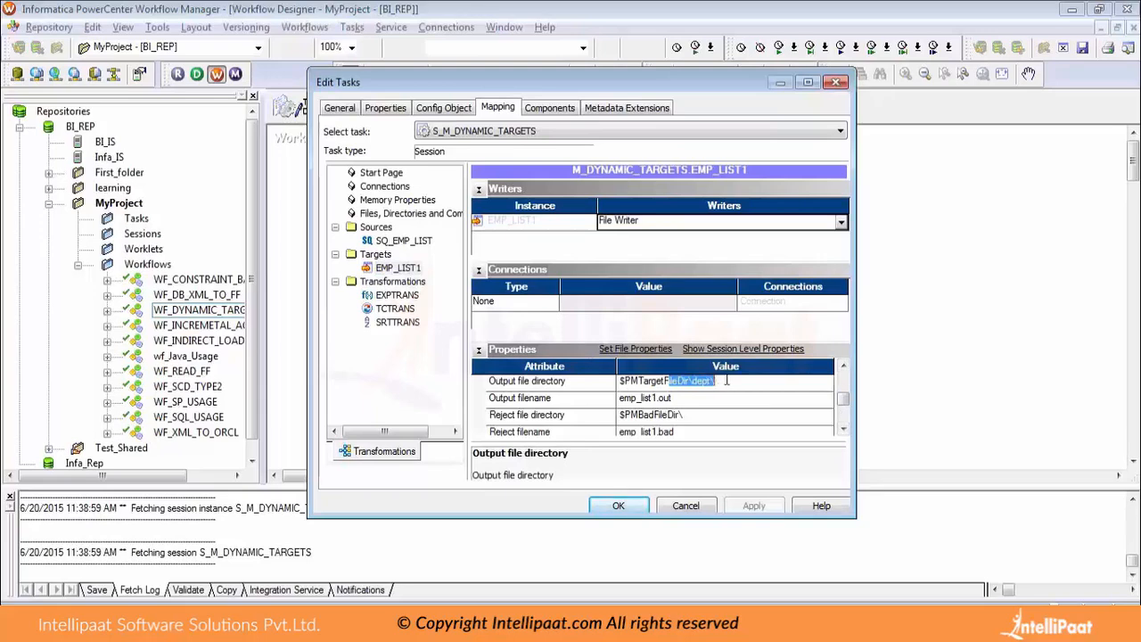
{"action": "left_click", "coordinate": [727, 381]}
{"action": "left_click_drag", "start_coordinate": [691, 382], "coordinate": [714, 383]}
Switch to File Explorer and show the full path of the dept folder to compare with the session's output directory.
{"action": "key", "text": "alt+Tab"}
{"action": "key", "text": "alt+Tab"}
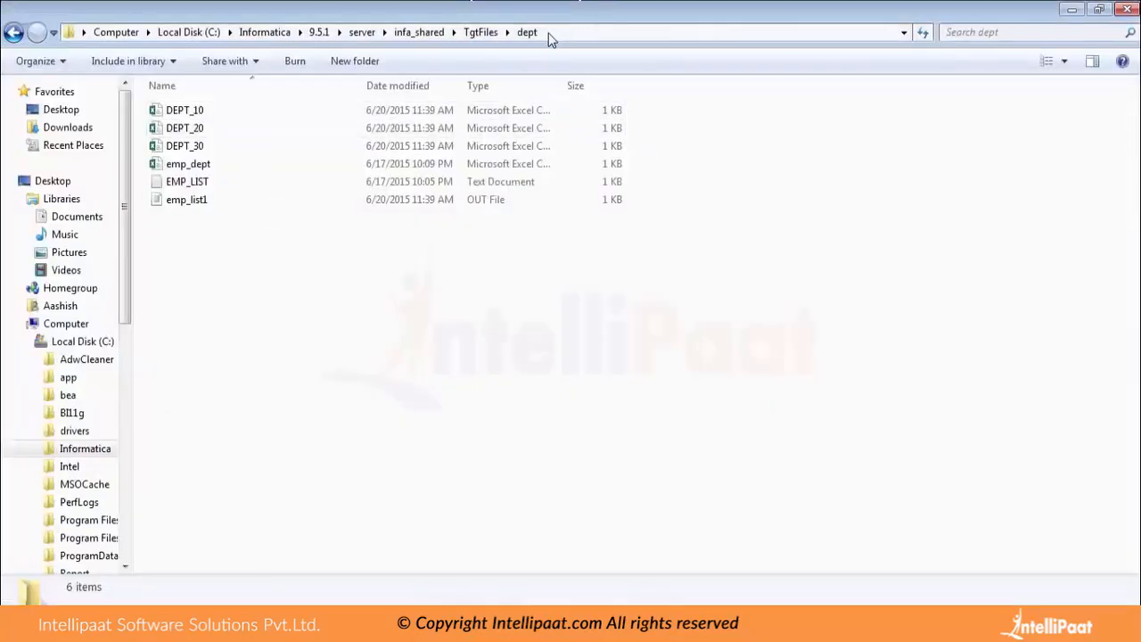
{"action": "left_click", "coordinate": [549, 38]}
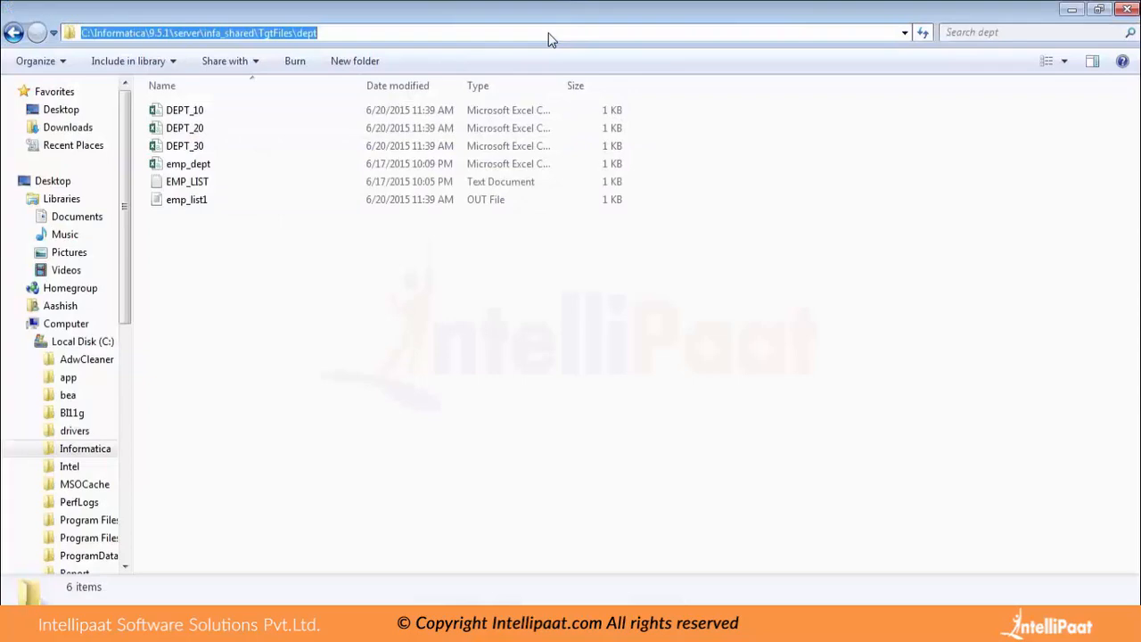
{"action": "left_click", "coordinate": [333, 222]}
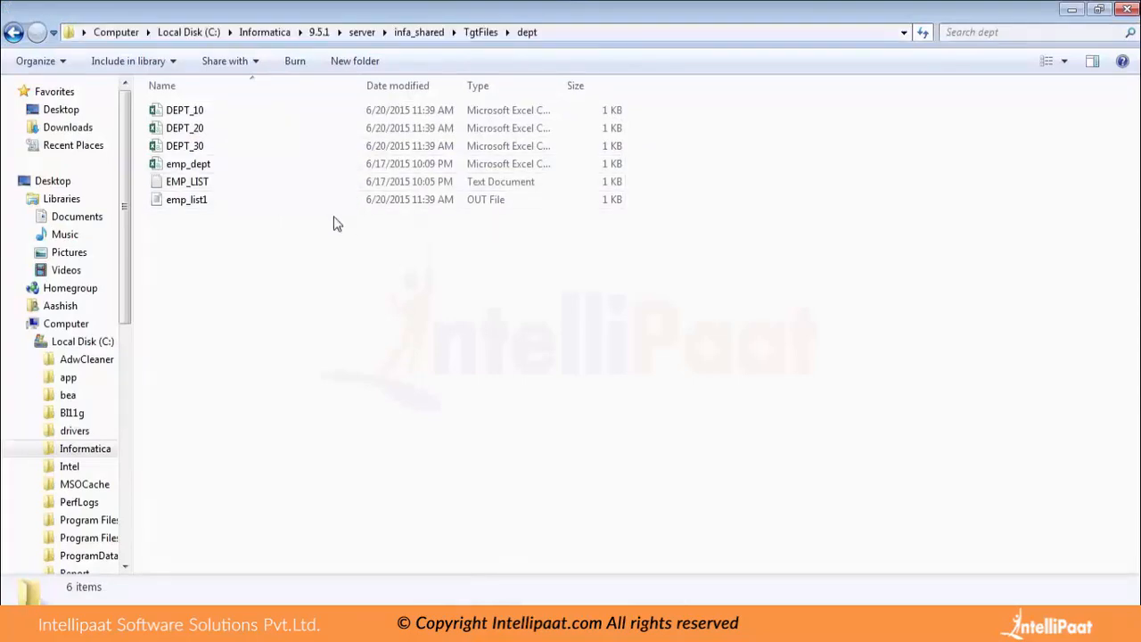
Delete the emp_list1 OUT file from the dept folder, and close the session editor in Workflow Manager.
{"action": "left_click", "coordinate": [200, 206]}
{"action": "key", "text": "Delete"}
{"action": "key", "text": "Return"}
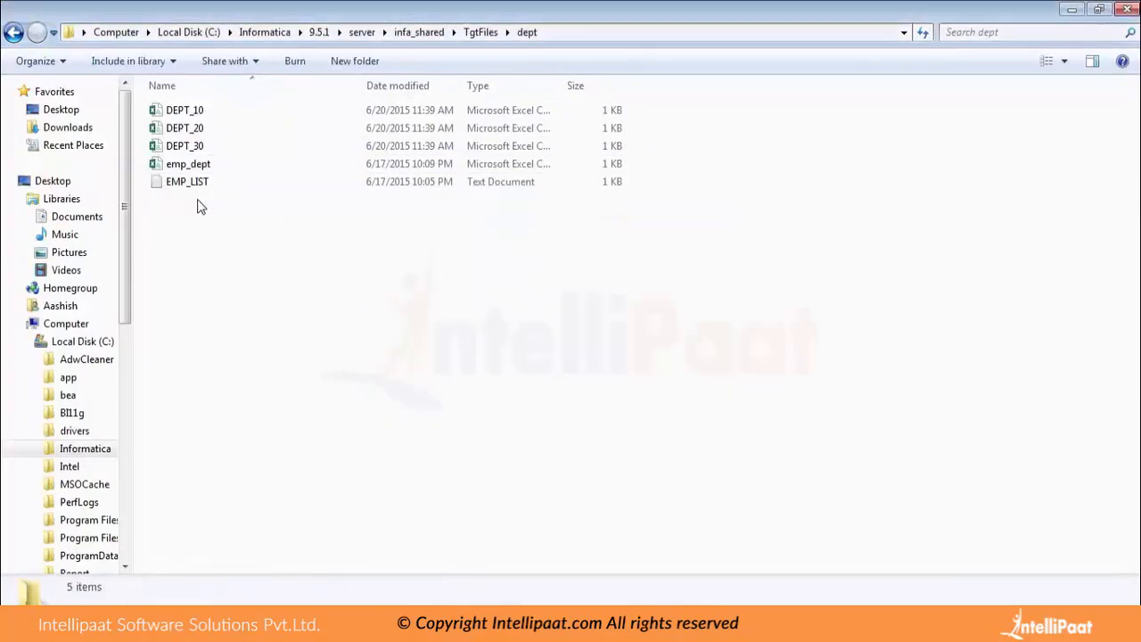
{"action": "key", "text": "alt+Tab"}
{"action": "left_click", "coordinate": [635, 264]}
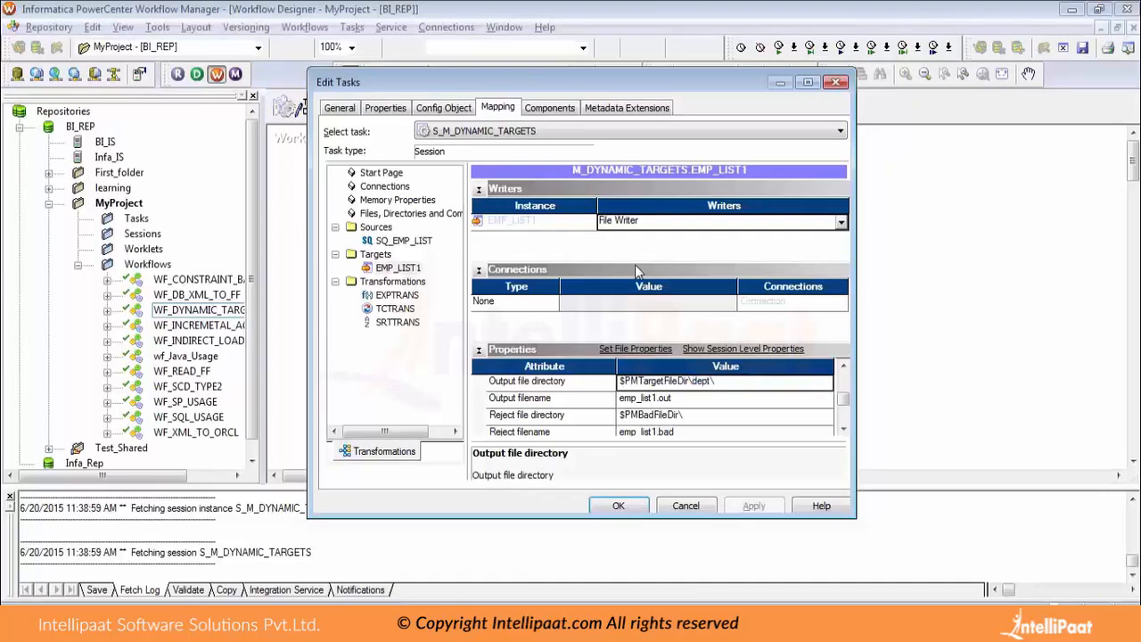
{"action": "left_click", "coordinate": [841, 81]}
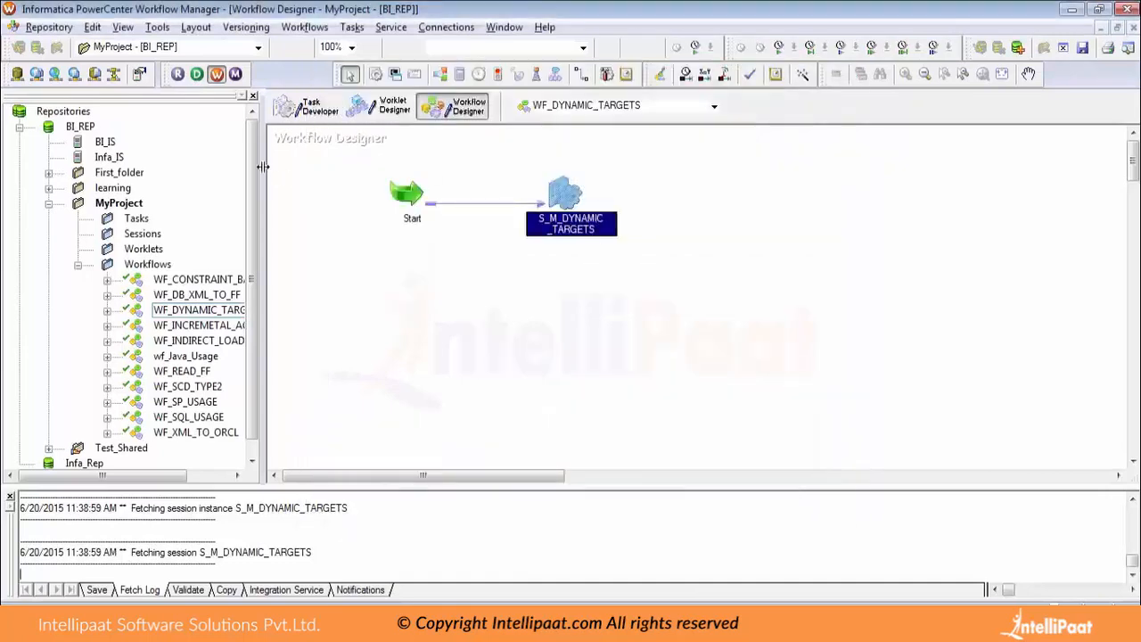
Delete the DEPT_10, DEPT_20 and DEPT_30 files from the dept folder in File Explorer.
{"action": "key", "text": "alt+Tab"}
{"action": "left_click", "coordinate": [235, 146]}
{"action": "key", "text": "shift+Up"}
{"action": "key", "text": "shift+Up"}
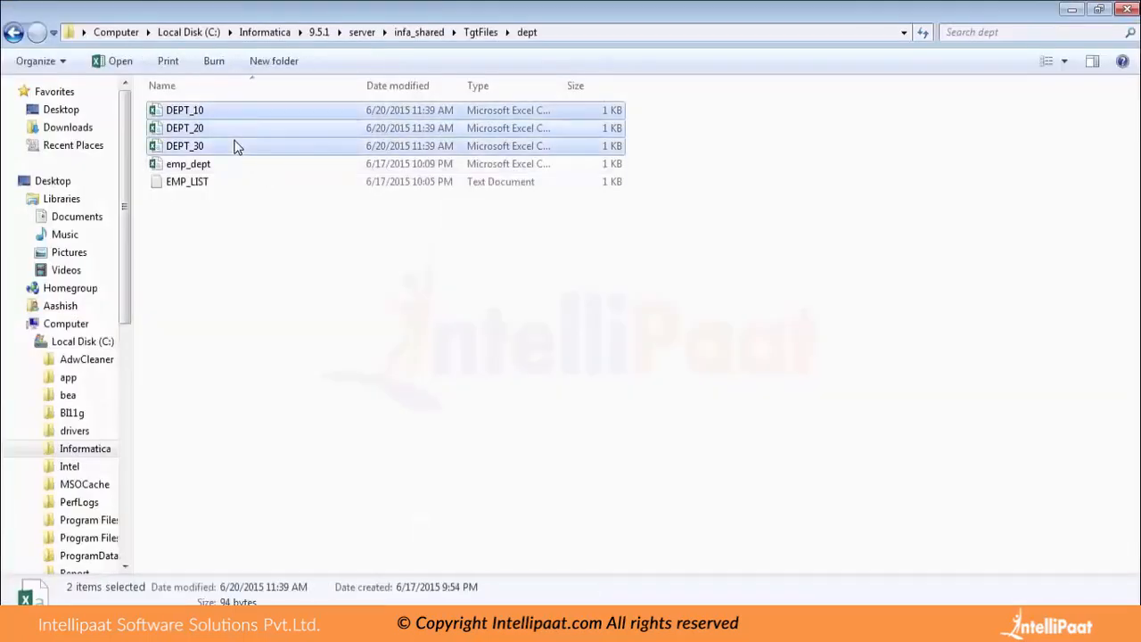
{"action": "key", "text": "Delete"}
{"action": "key", "text": "Return"}
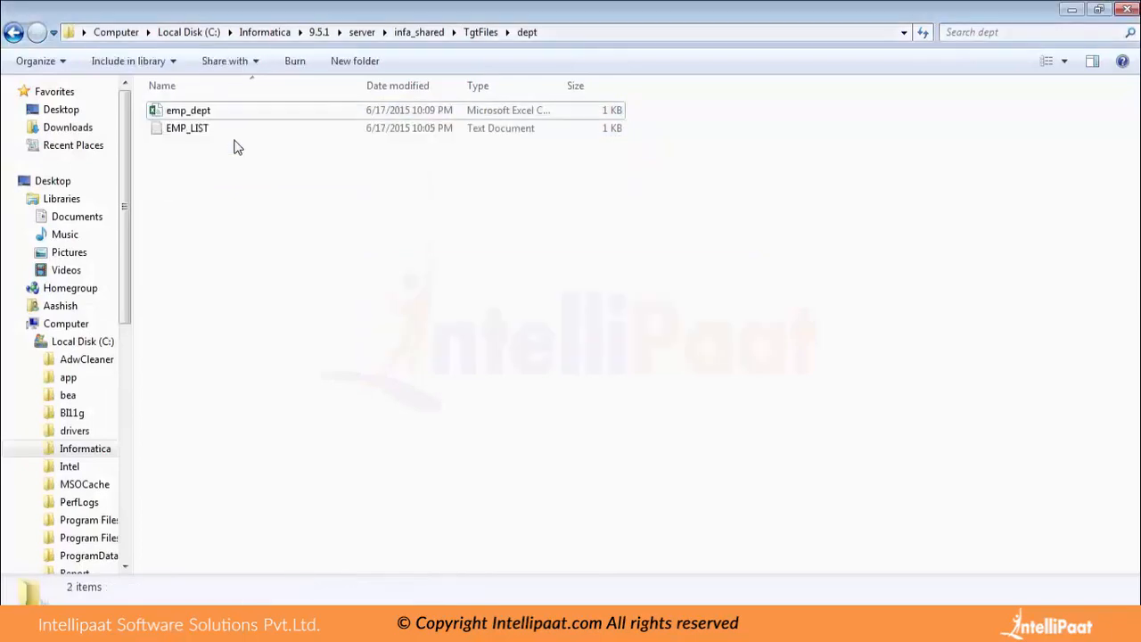
{"action": "key", "text": "alt+Tab"}
{"action": "key", "text": "alt+Tab"}
{"action": "left_click", "coordinate": [206, 114]}
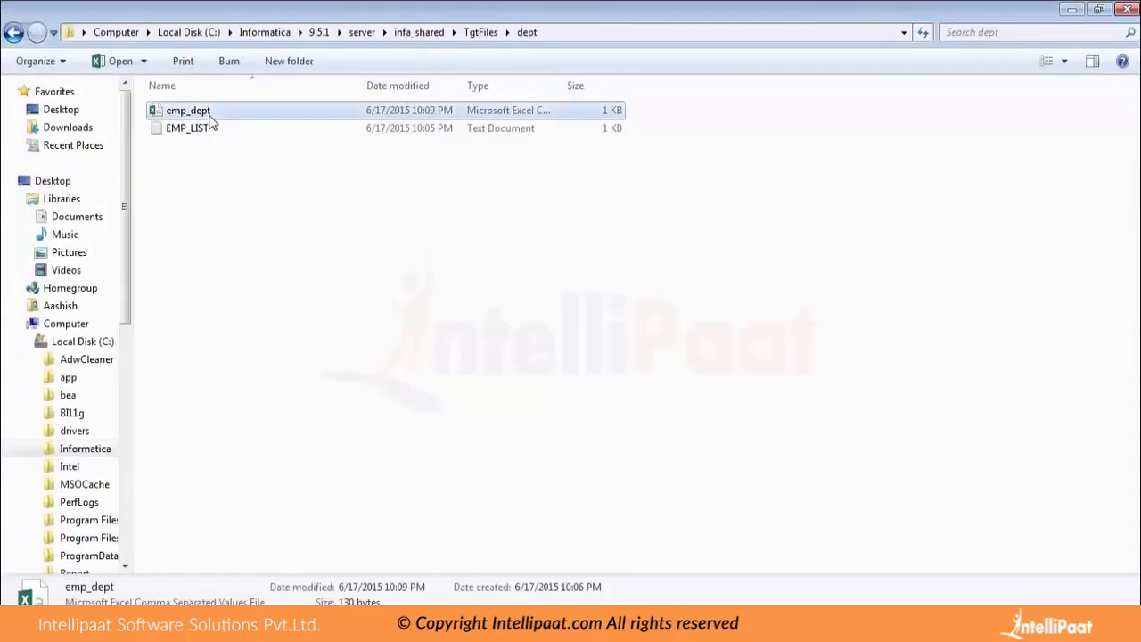
Start WF_DYNAMIC_TARGETS from its Start task in Workflow Manager and check the department files in the dept folder.
{"action": "key", "text": "alt+Tab"}
{"action": "right_click", "coordinate": [419, 198]}
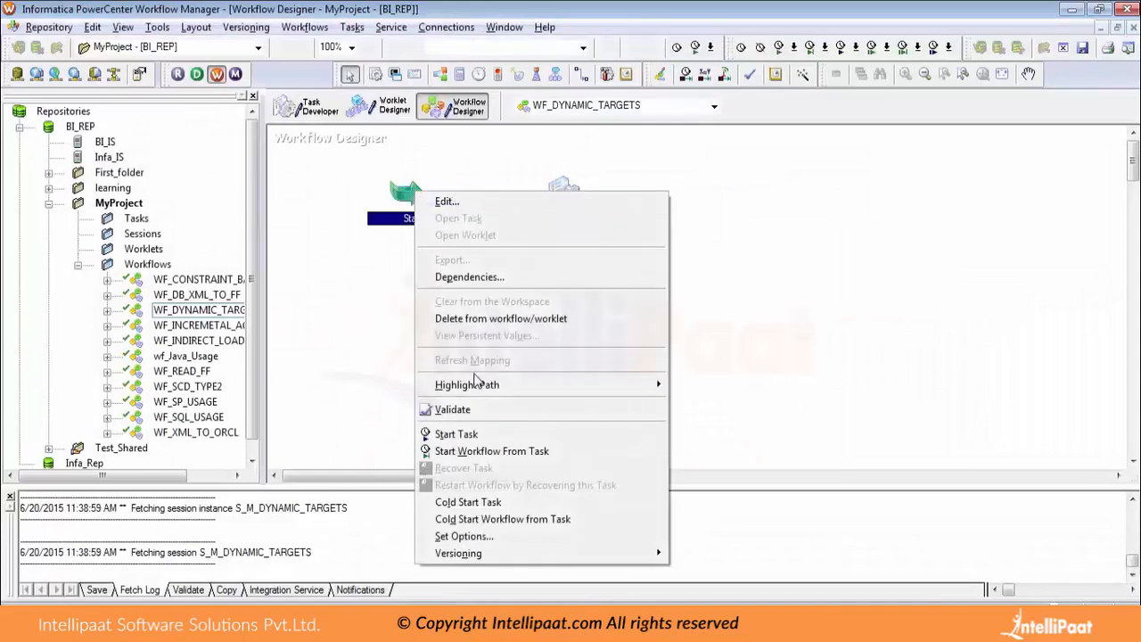
{"action": "left_click", "coordinate": [482, 451]}
{"action": "key", "text": "alt+Tab"}
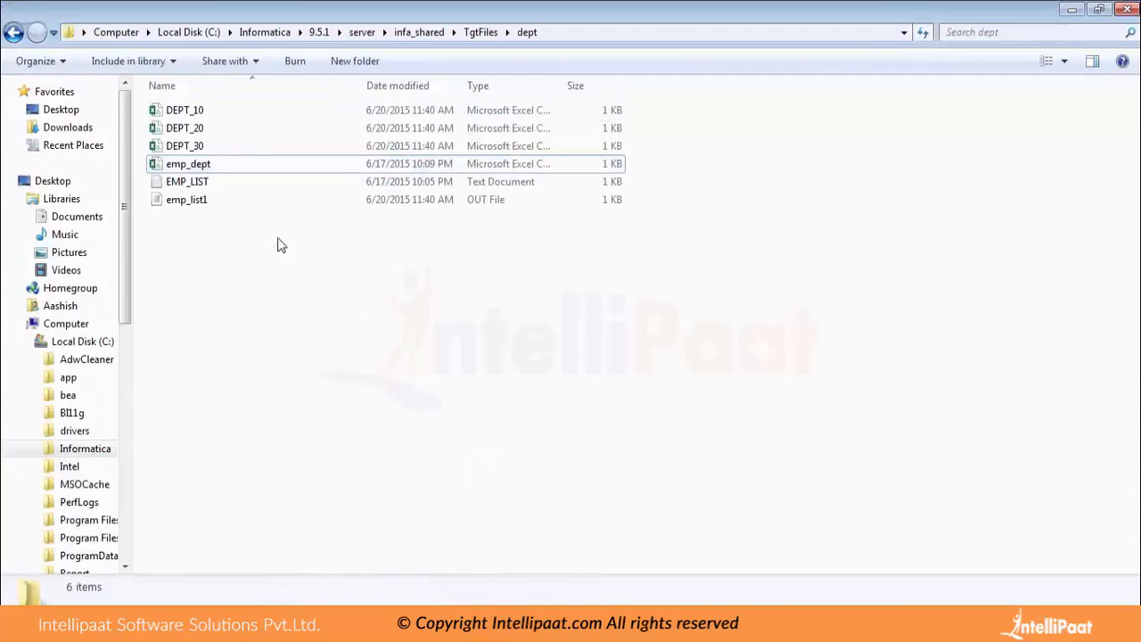
{"action": "left_click", "coordinate": [194, 149]}
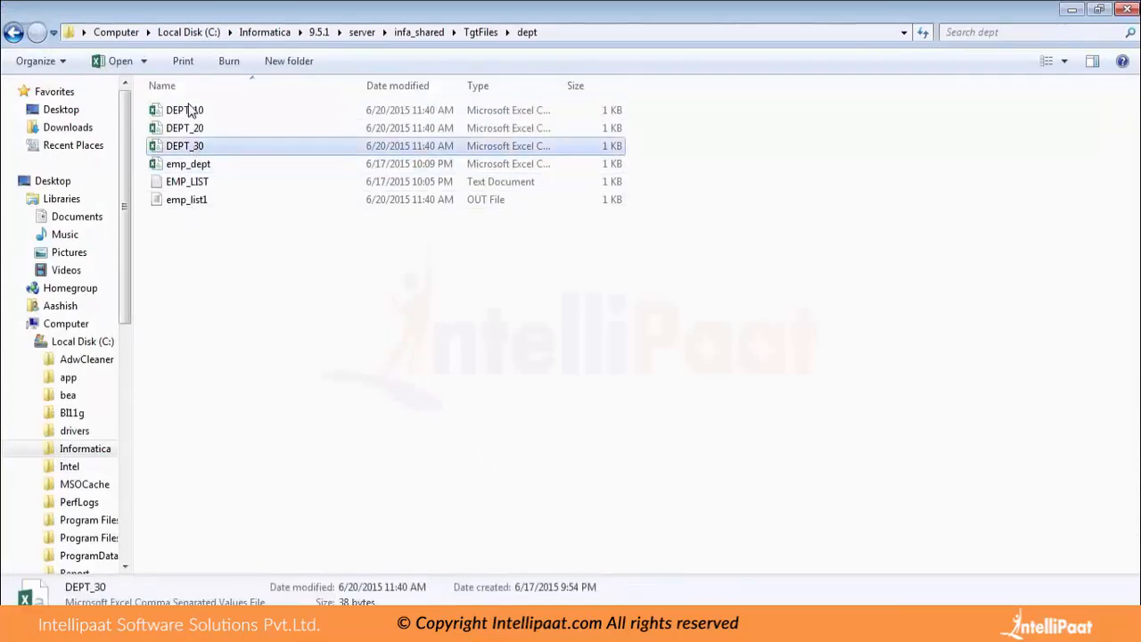
{"action": "left_click", "coordinate": [189, 109]}
{"action": "left_click", "coordinate": [200, 147]}
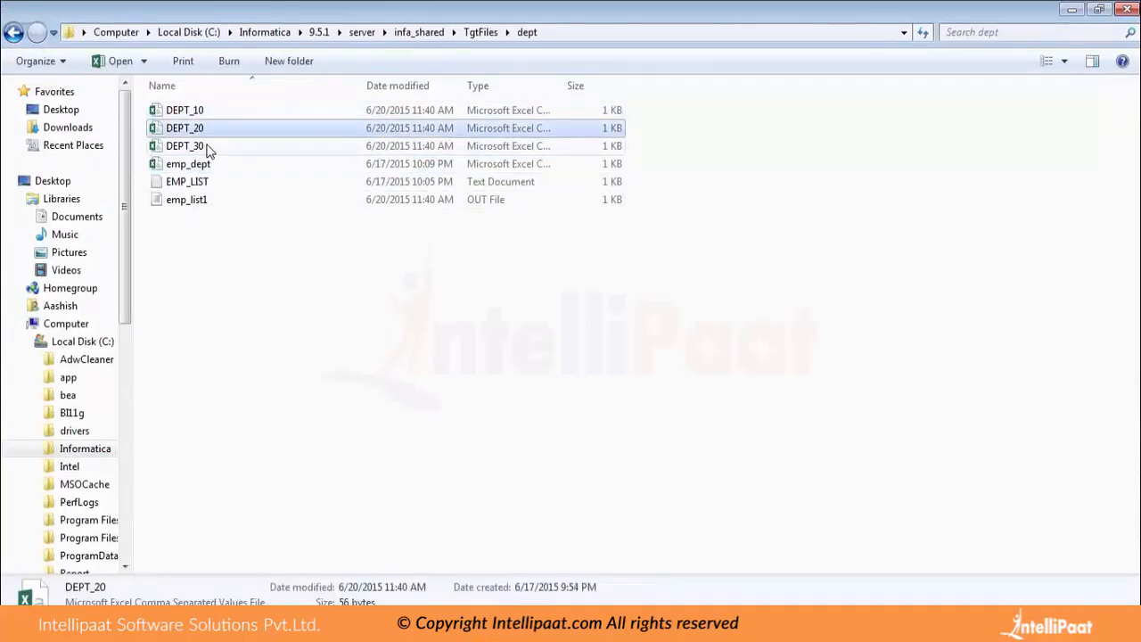
Open DEPT_10 in Notepad++, compare its rows with the source emp_list.csv, and close the DEPT_10 file.
{"action": "right_click", "coordinate": [192, 113]}
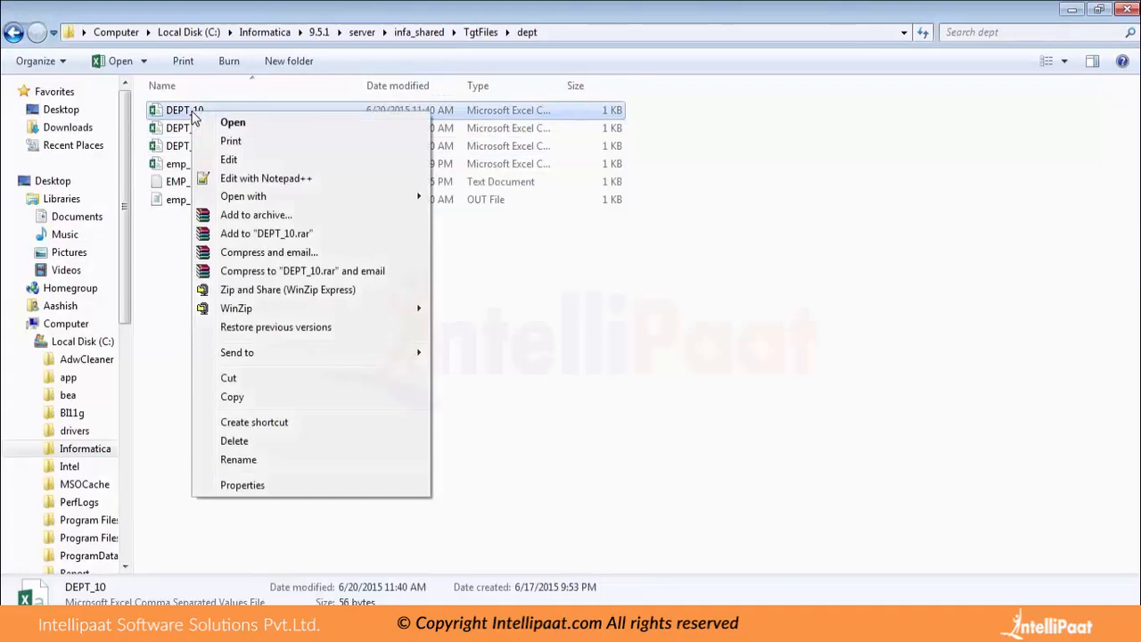
{"action": "left_click", "coordinate": [273, 178]}
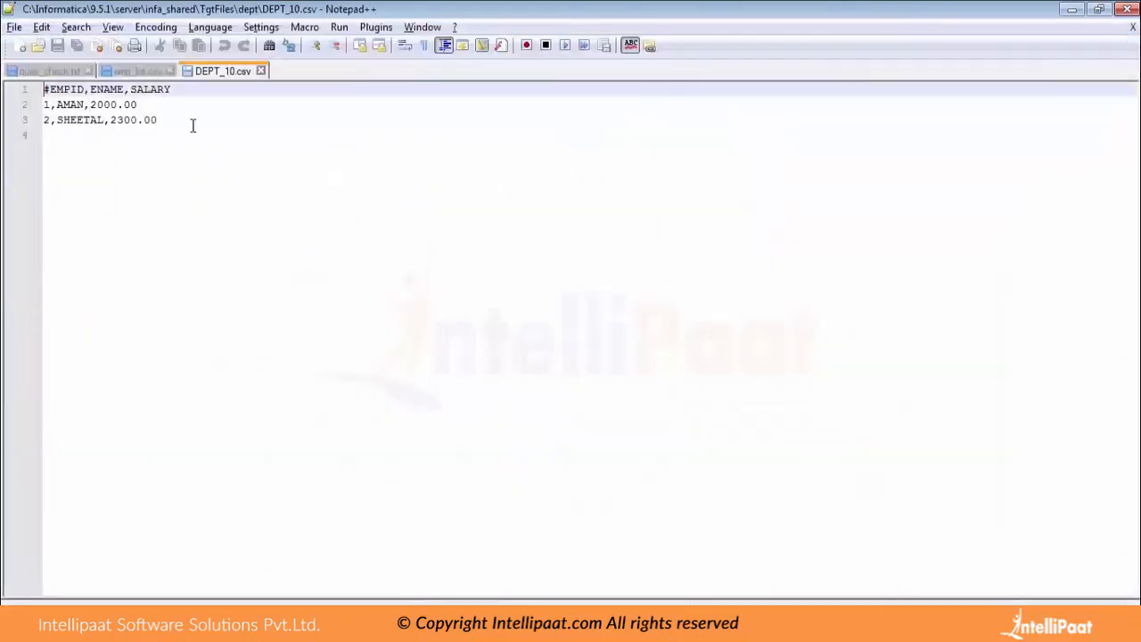
{"action": "left_click", "coordinate": [138, 71]}
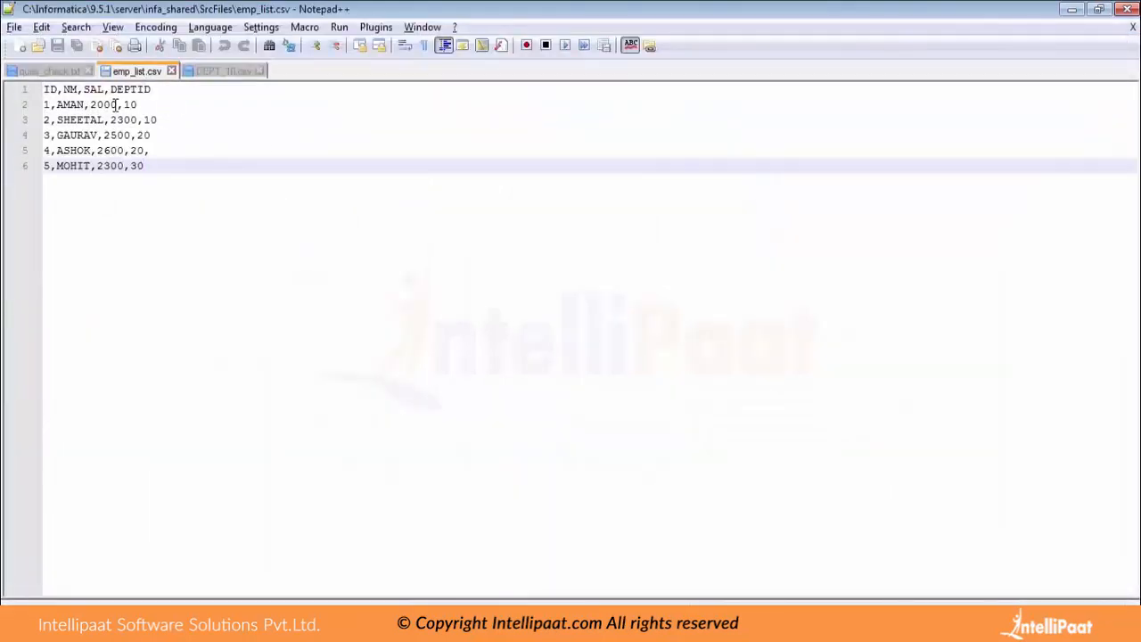
{"action": "left_click", "coordinate": [216, 71]}
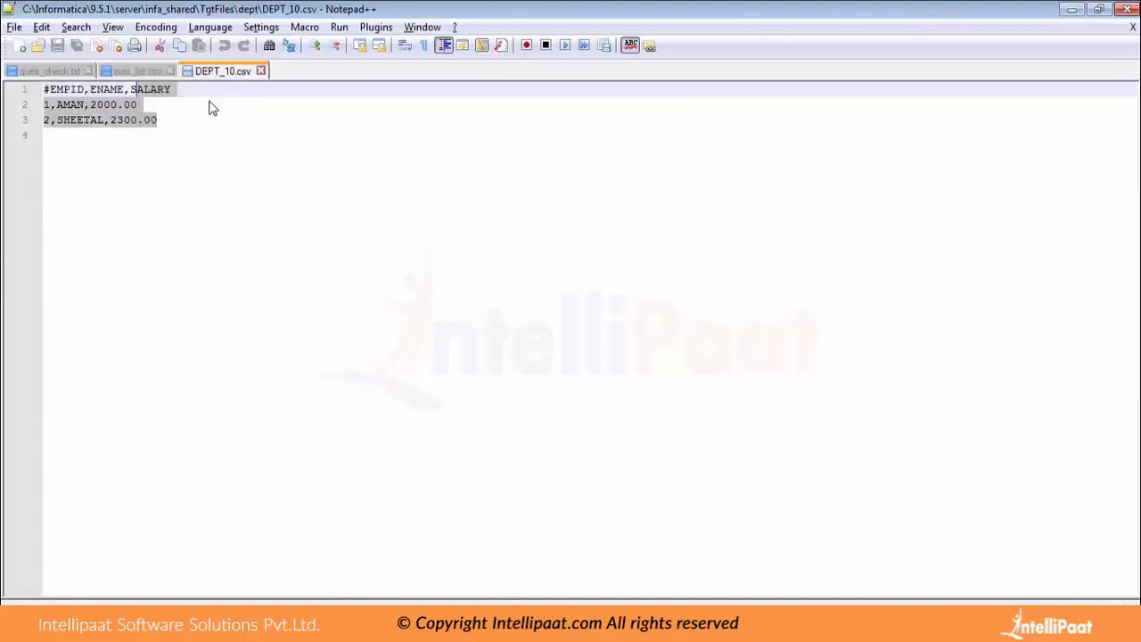
{"action": "left_click", "coordinate": [260, 70]}
Open DEPT_20 from the dept folder in Notepad++ and compare its rows with the source emp_list.csv.
{"action": "key", "text": "alt+Tab"}
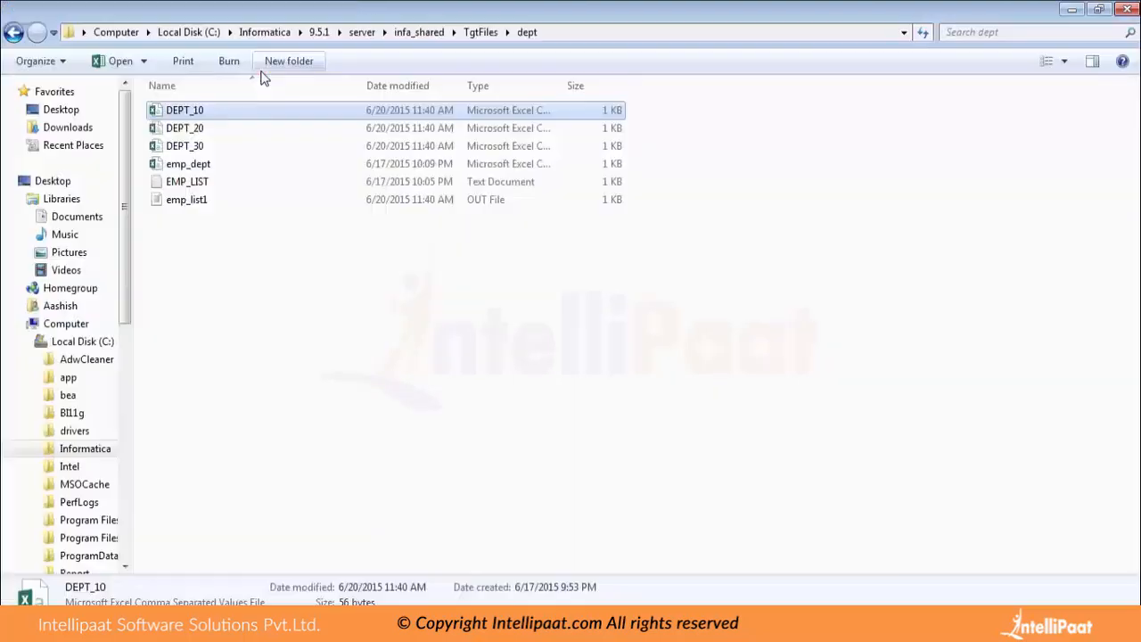
{"action": "right_click", "coordinate": [192, 130]}
{"action": "left_click", "coordinate": [259, 195]}
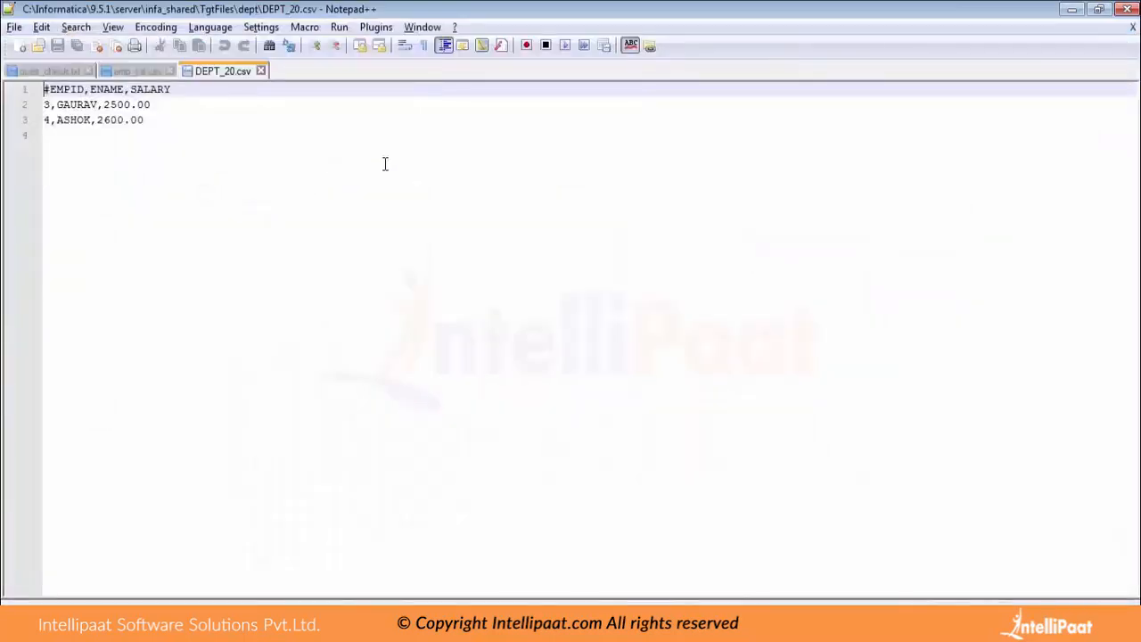
{"action": "left_click", "coordinate": [131, 71]}
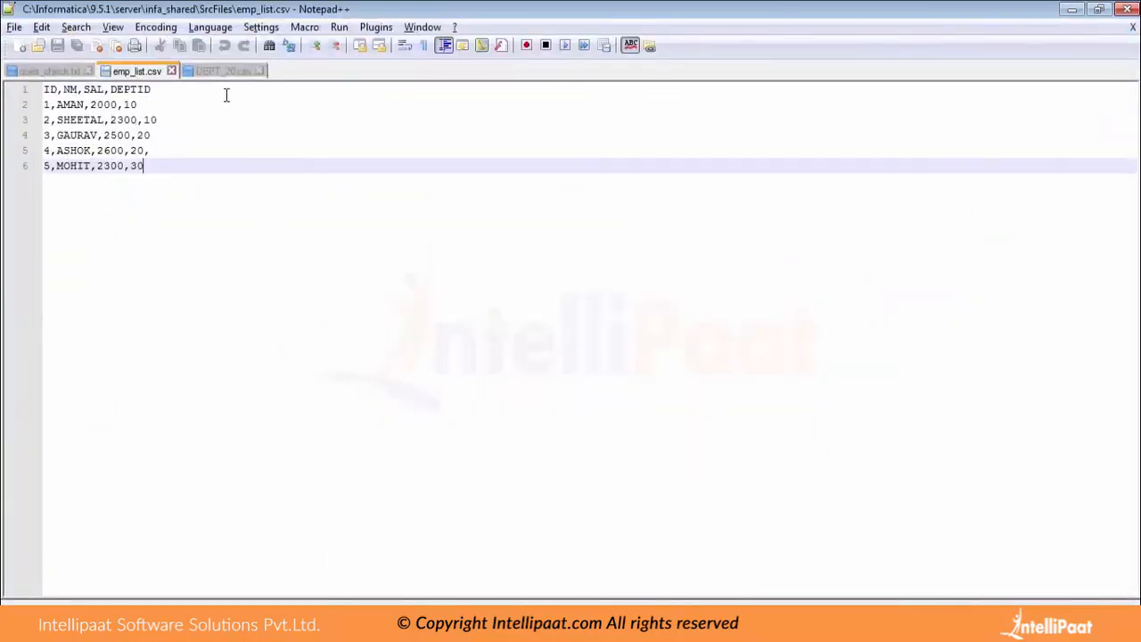
Open DEPT_30 from the dept folder in Notepad++ to check its employee rows.
{"action": "key", "text": "alt+Tab"}
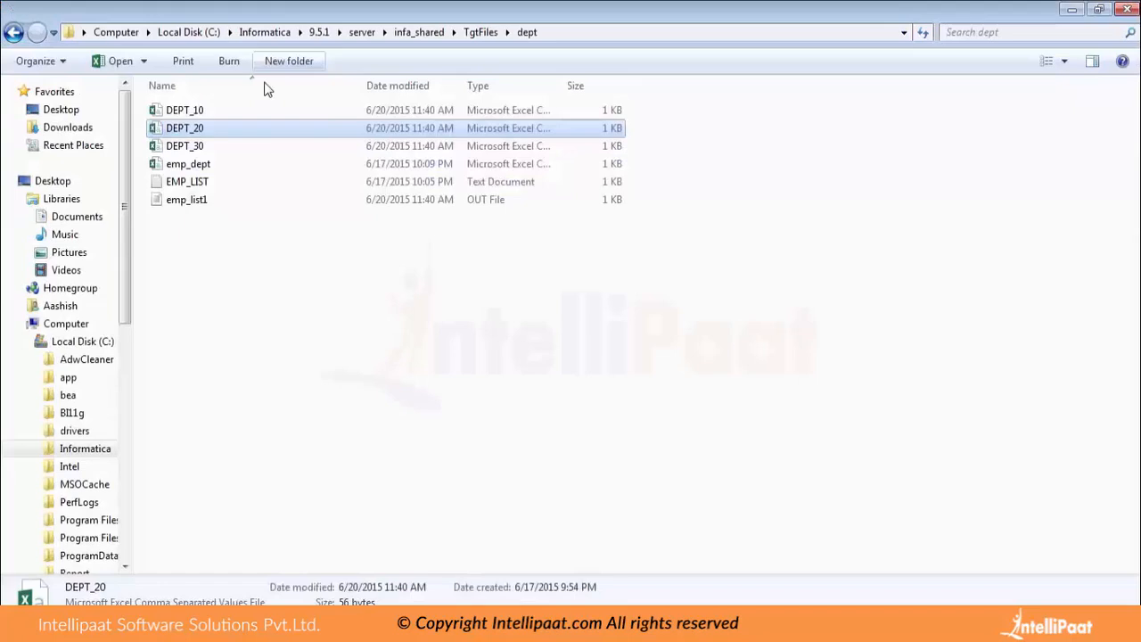
{"action": "left_click", "coordinate": [192, 151]}
{"action": "right_click", "coordinate": [192, 153]}
{"action": "left_click", "coordinate": [278, 218]}
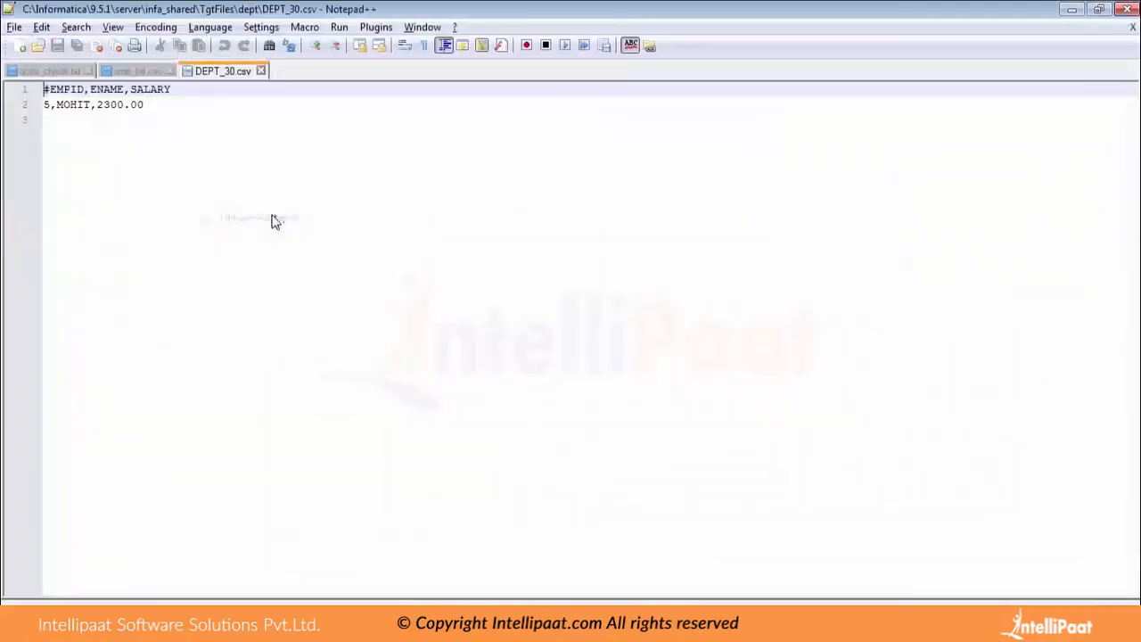
Close the DEPT_30 file and append the row 6,TEST,10000,40 to the source emp_list.csv.
{"action": "left_click", "coordinate": [261, 70]}
{"action": "left_click", "coordinate": [192, 156]}
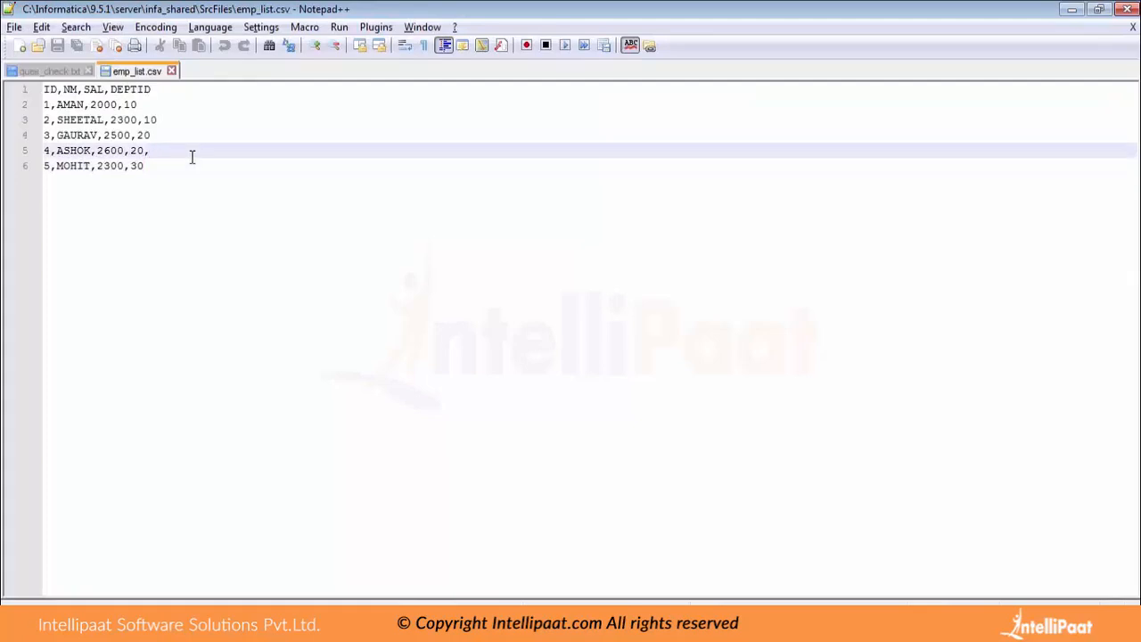
{"action": "key", "text": "Down"}
{"action": "key", "text": "Return"}
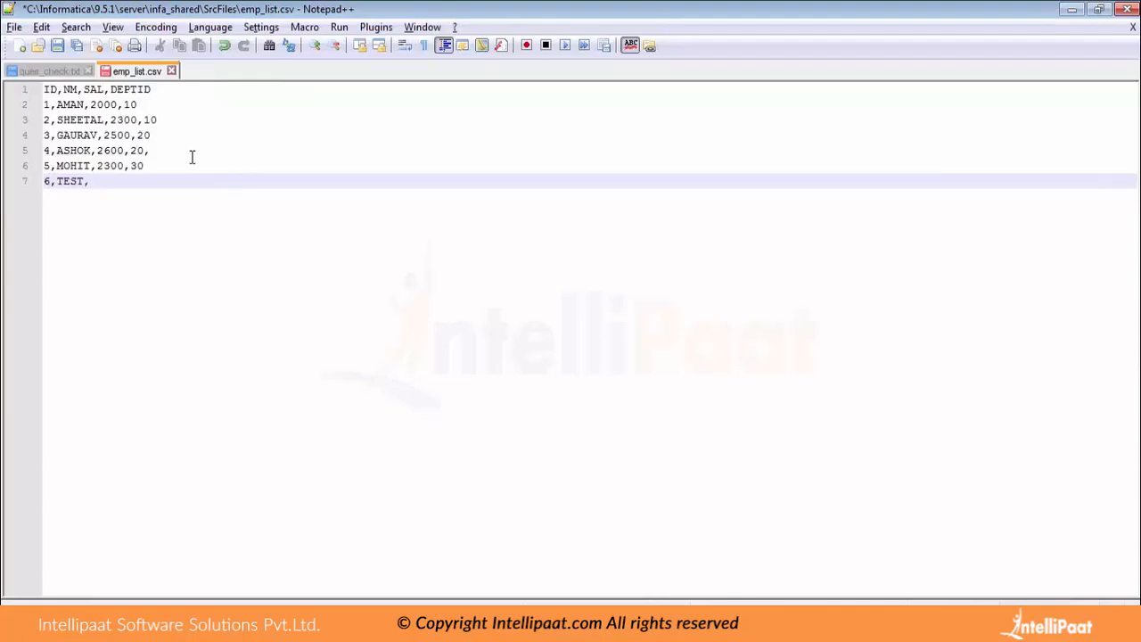
{"action": "type", "text": "6,TEST,10000"}
{"action": "key", "text": "ctrl+s"}
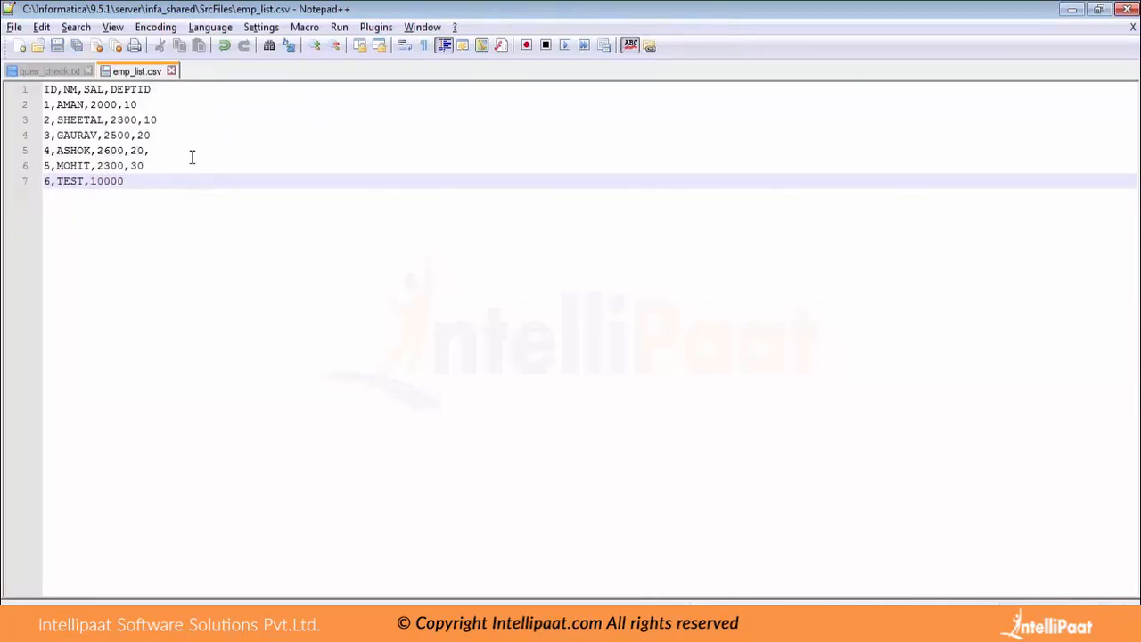
{"action": "type", "text": ",40"}
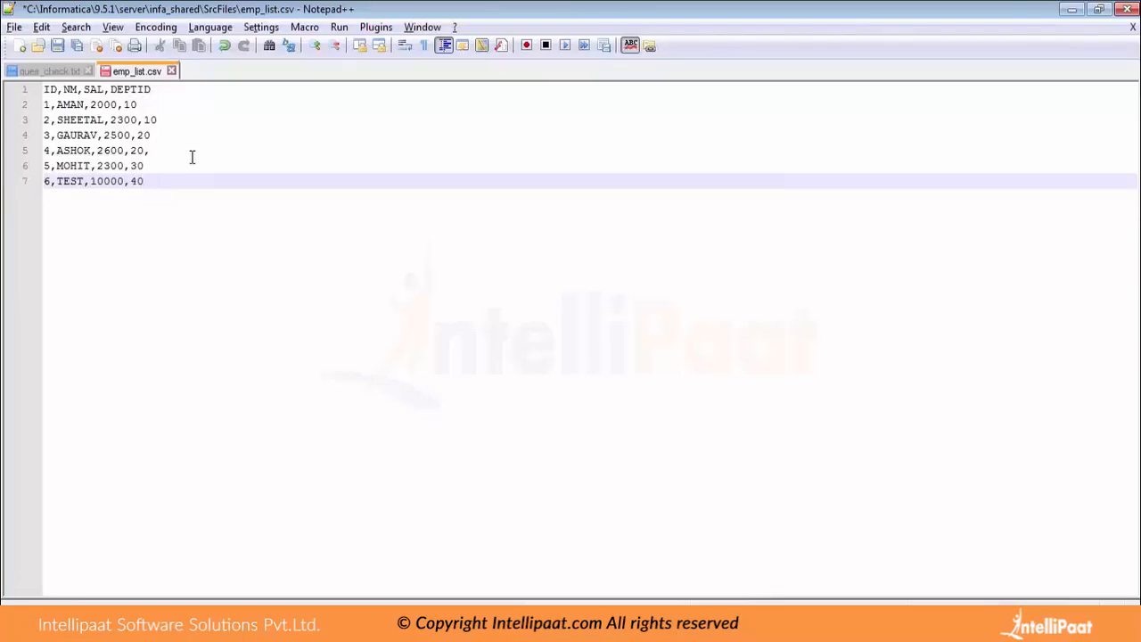
Remove the trailing comma from the row of employee 4, then save and close emp_list.csv.
{"action": "left_click", "coordinate": [157, 149]}
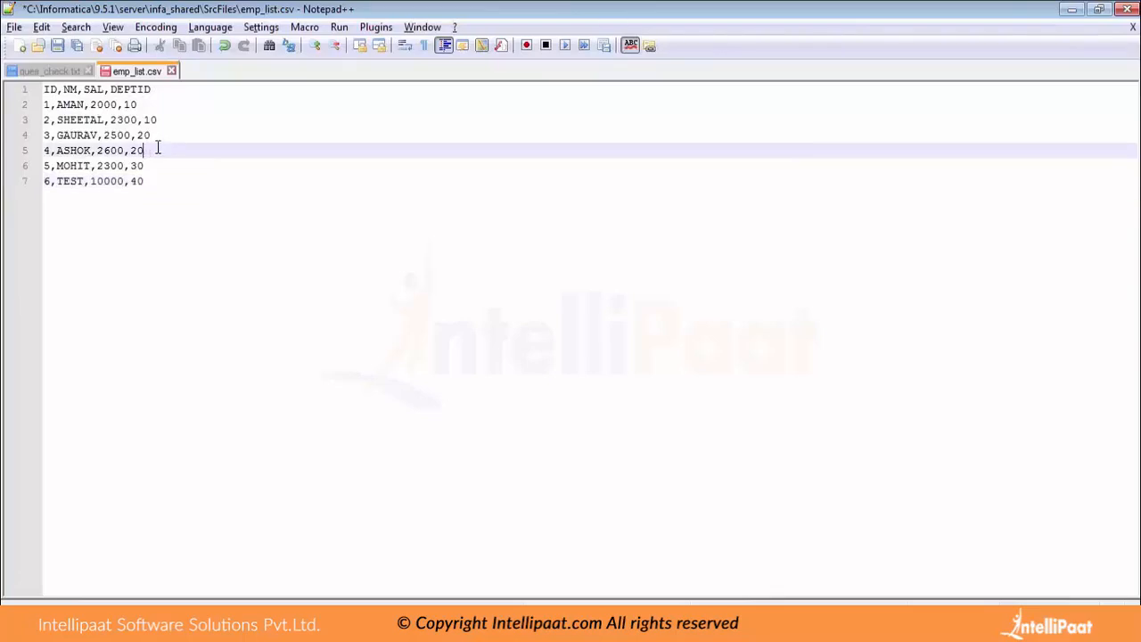
{"action": "key", "text": "ctrl+s"}
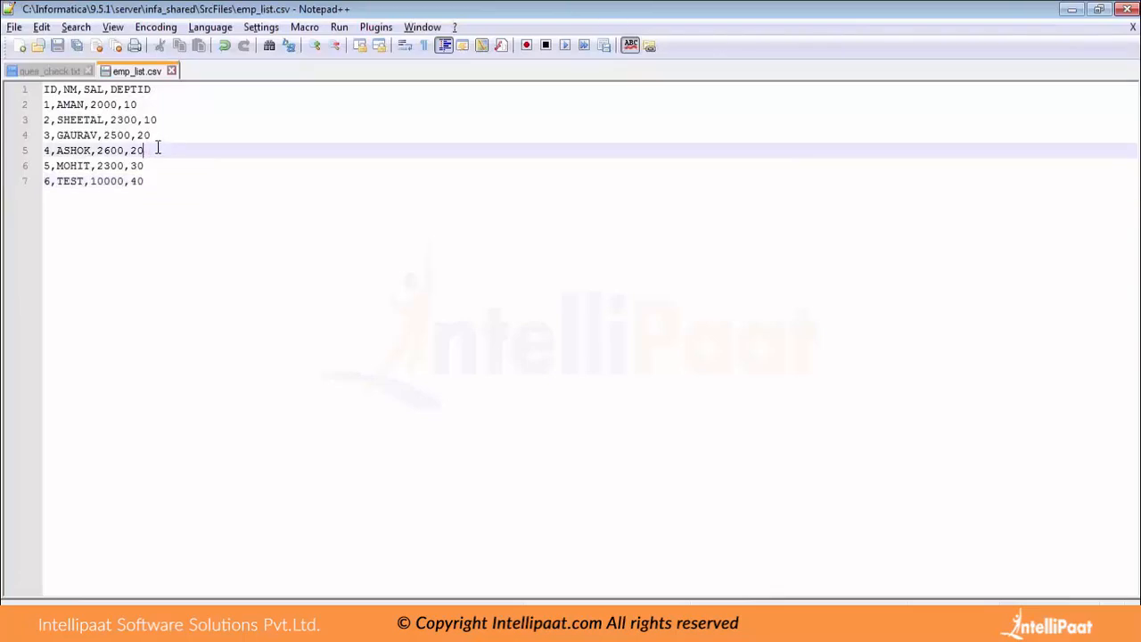
{"action": "left_click", "coordinate": [172, 72]}
Rerun WF_DYNAMIC_TARGETS from its Start task in Workflow Manager and return to the dept folder to check the output files.
{"action": "key", "text": "alt+Tab"}
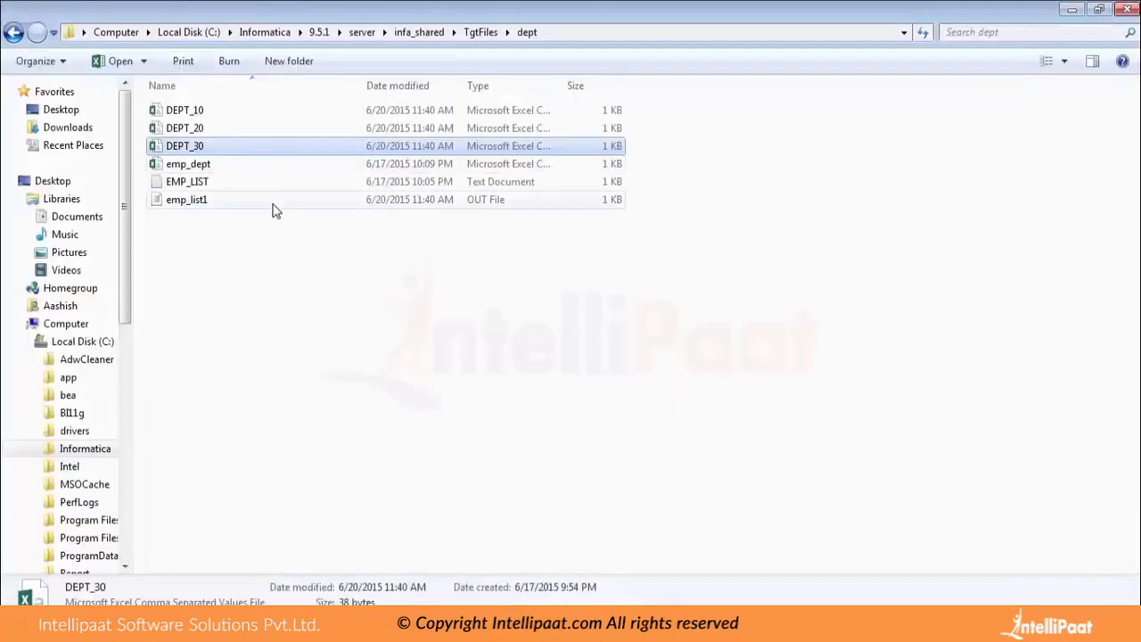
{"action": "key", "text": "alt+Tab"}
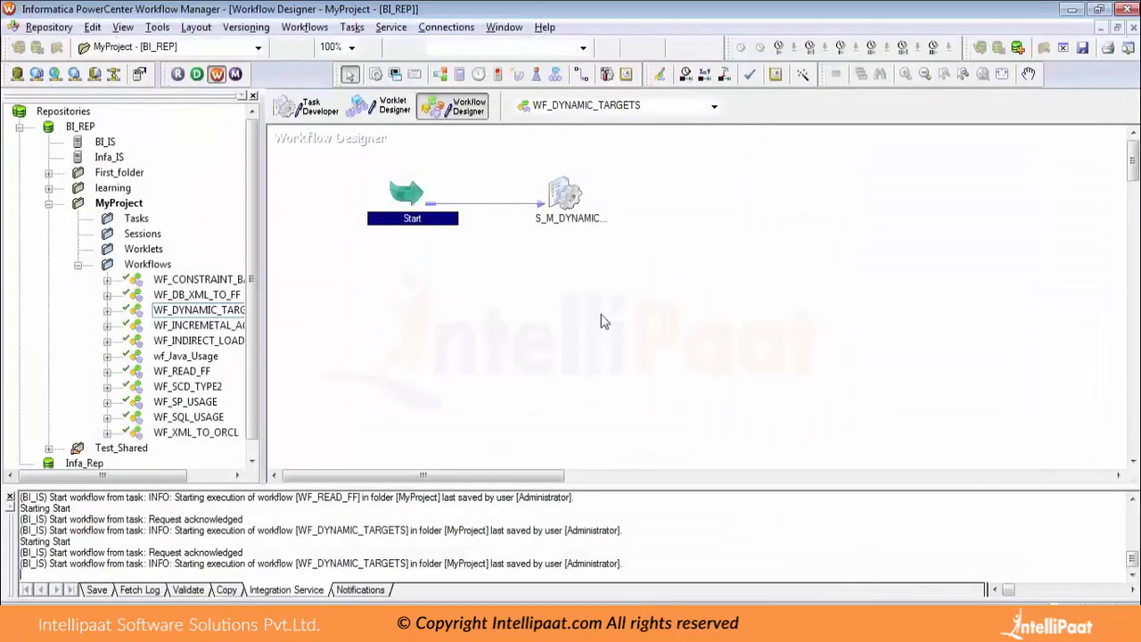
{"action": "right_click", "coordinate": [401, 194]}
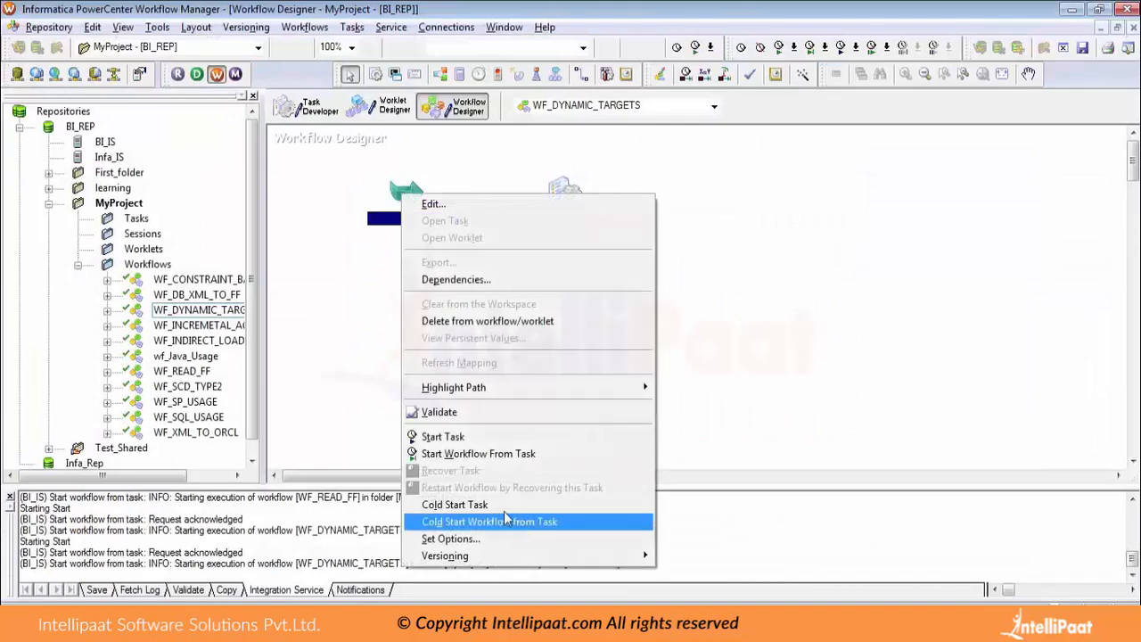
{"action": "left_click", "coordinate": [462, 454]}
{"action": "key", "text": "alt+Tab"}
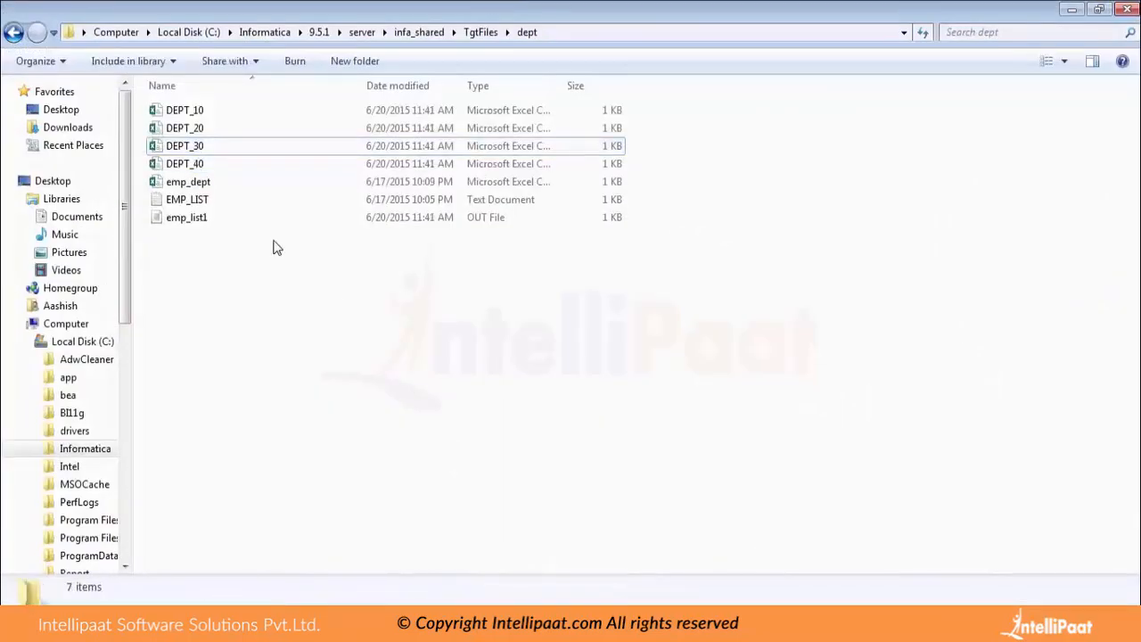
Open DEPT_40 from the dept folder in Notepad++, check its employee row, and close the file.
{"action": "left_click", "coordinate": [197, 167]}
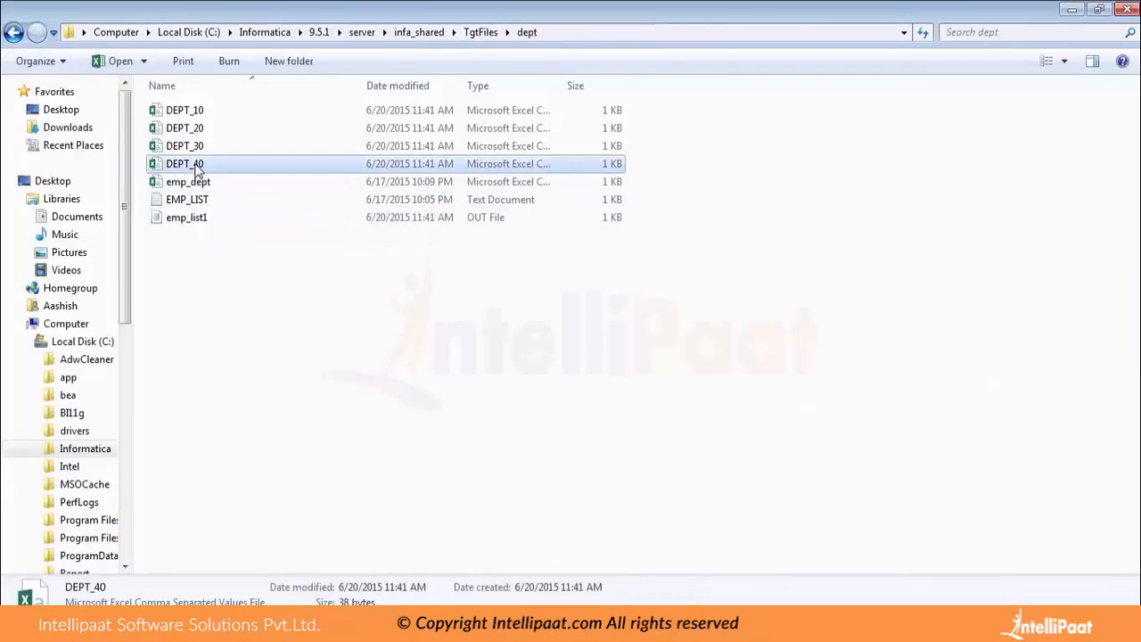
{"action": "right_click", "coordinate": [197, 167]}
{"action": "left_click", "coordinate": [253, 231]}
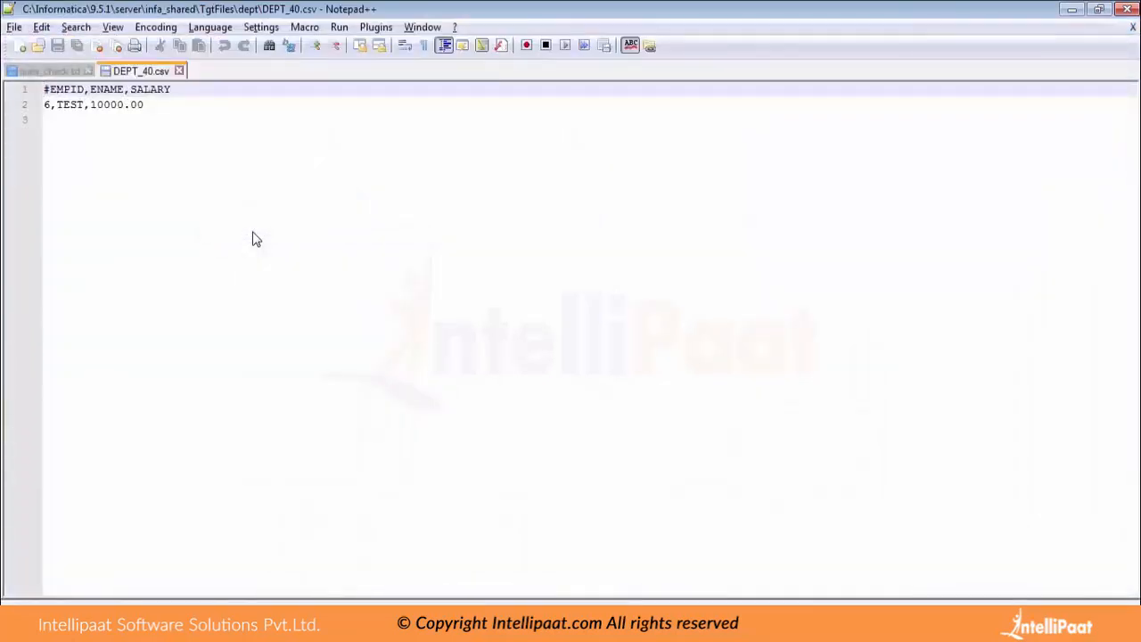
{"action": "left_click", "coordinate": [40, 72]}
{"action": "left_click", "coordinate": [136, 71]}
{"action": "left_click", "coordinate": [178, 72]}
Switch to Workflow Manager, review the mapping connections of the S_M_DYNAMIC_TARGETS session, and close its settings.
{"action": "key", "text": "alt+Tab"}
{"action": "key", "text": "alt+Tab"}
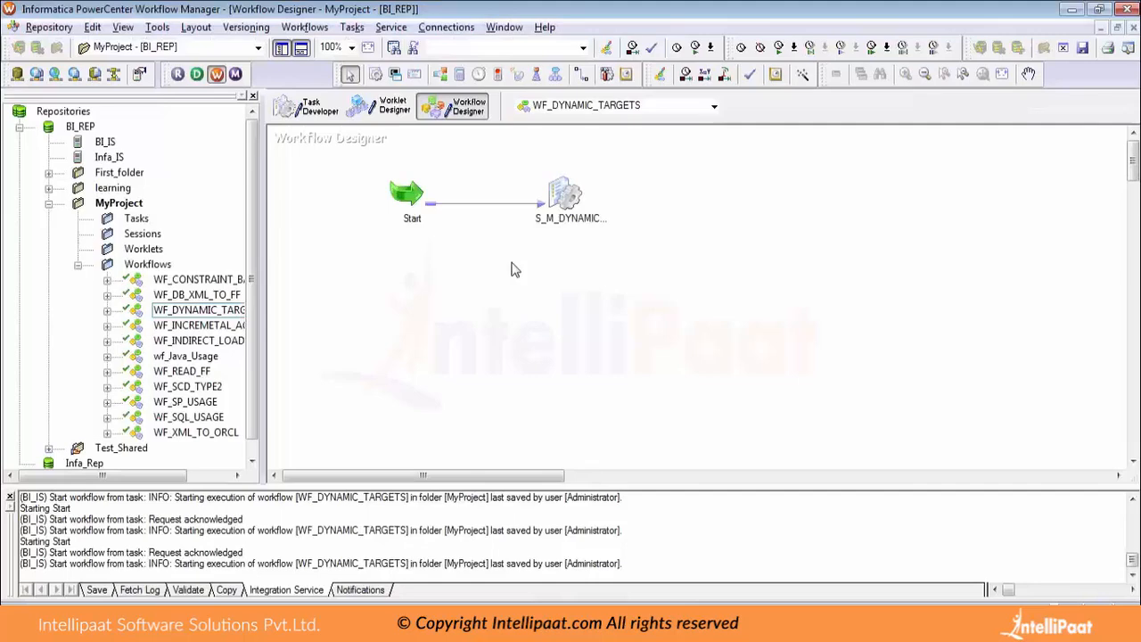
{"action": "double_click", "coordinate": [560, 196]}
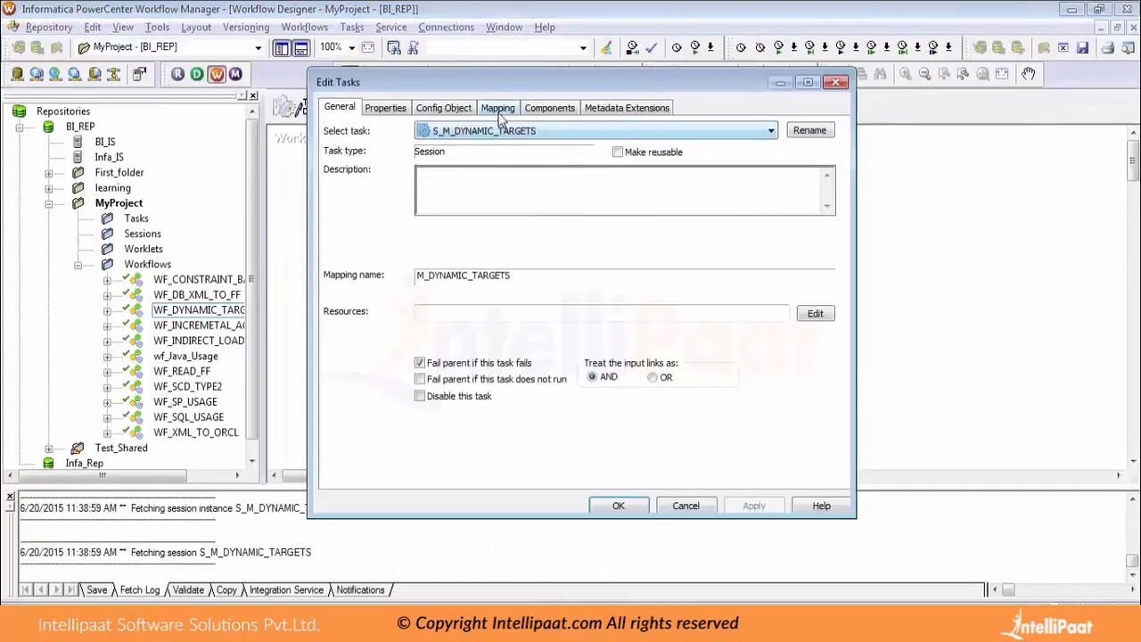
{"action": "left_click", "coordinate": [497, 108]}
{"action": "left_click", "coordinate": [389, 189]}
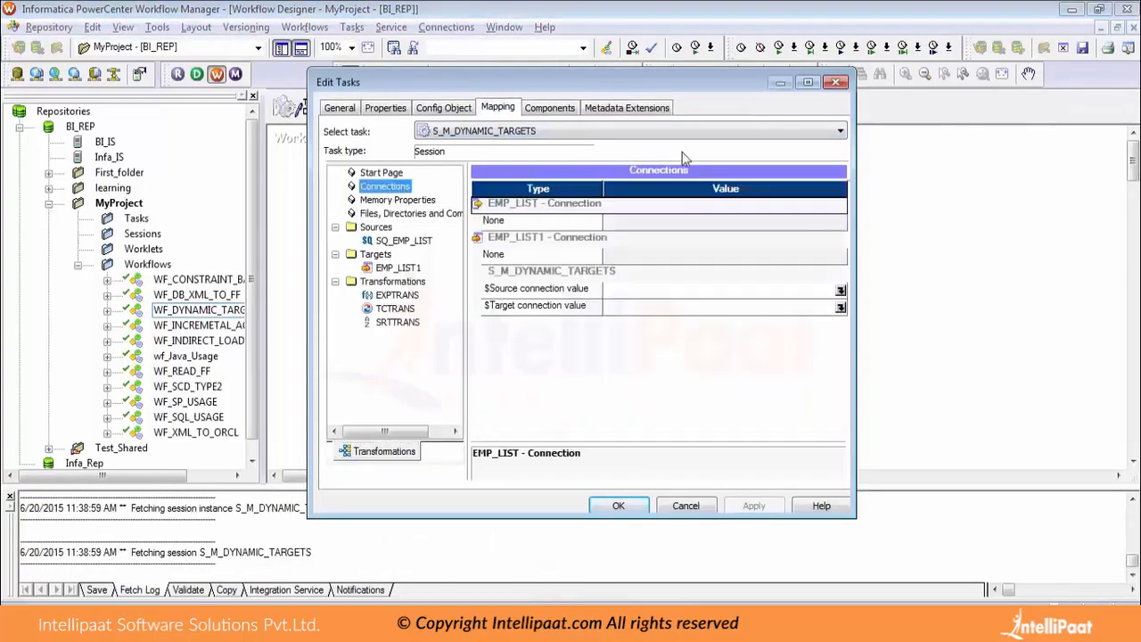
{"action": "left_click", "coordinate": [836, 82]}
{"action": "left_click", "coordinate": [641, 312]}
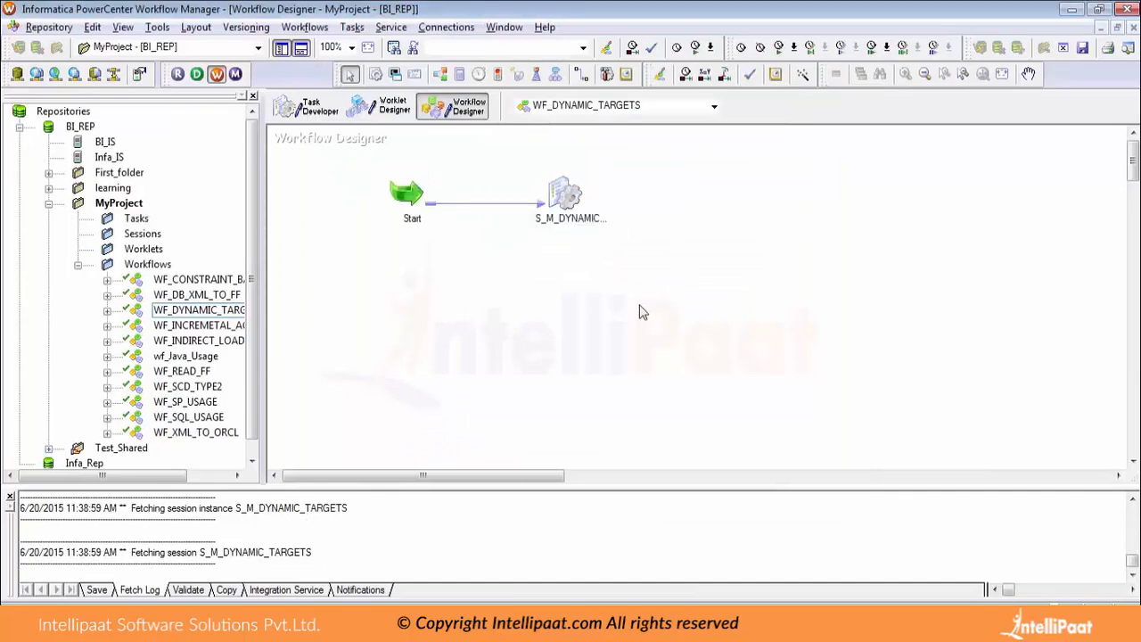
Switch to PowerCenter Designer, collapse the Sources and Targets folders of MyProject, and open the M_INDIRECT_LOAD mapping.
{"action": "left_click", "coordinate": [346, 624]}
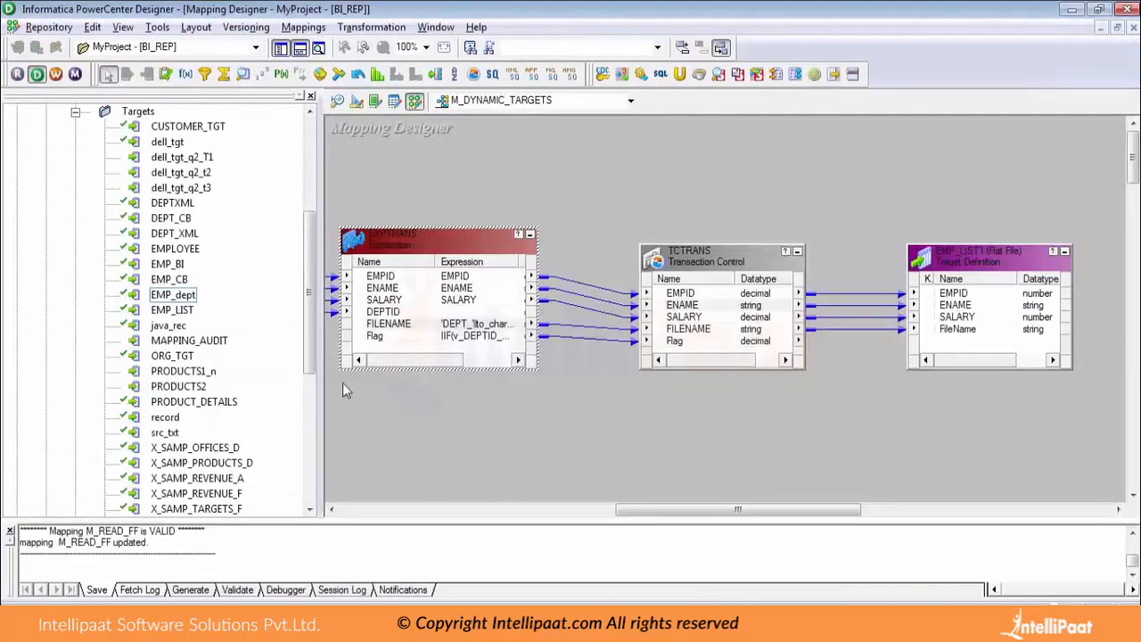
{"action": "left_click", "coordinate": [311, 189]}
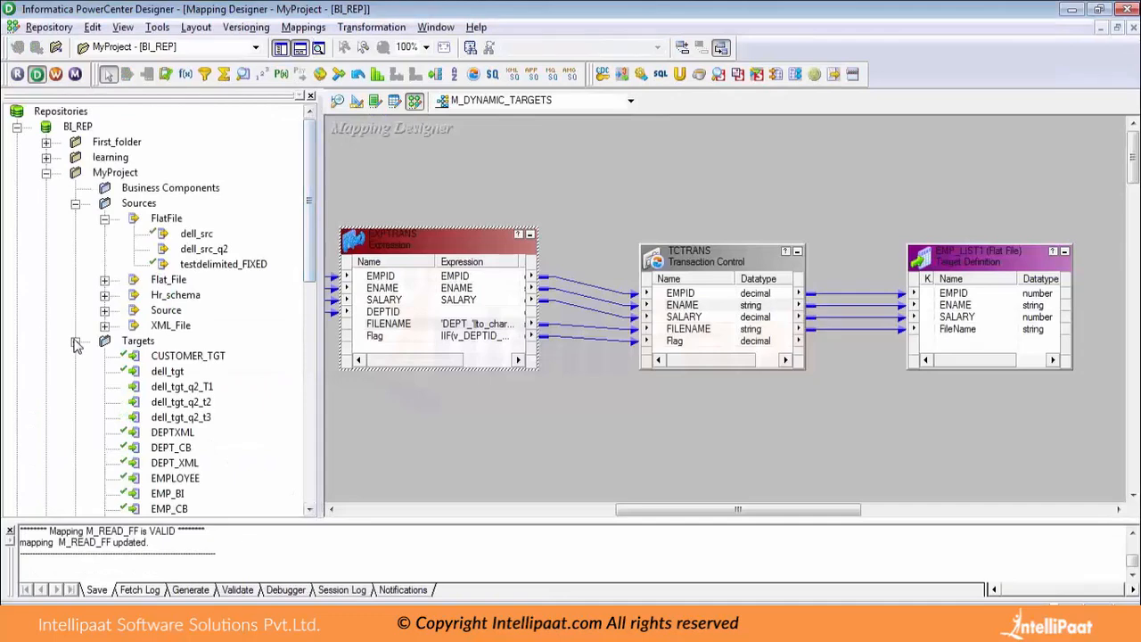
{"action": "left_click", "coordinate": [76, 342]}
{"action": "left_click", "coordinate": [75, 204]}
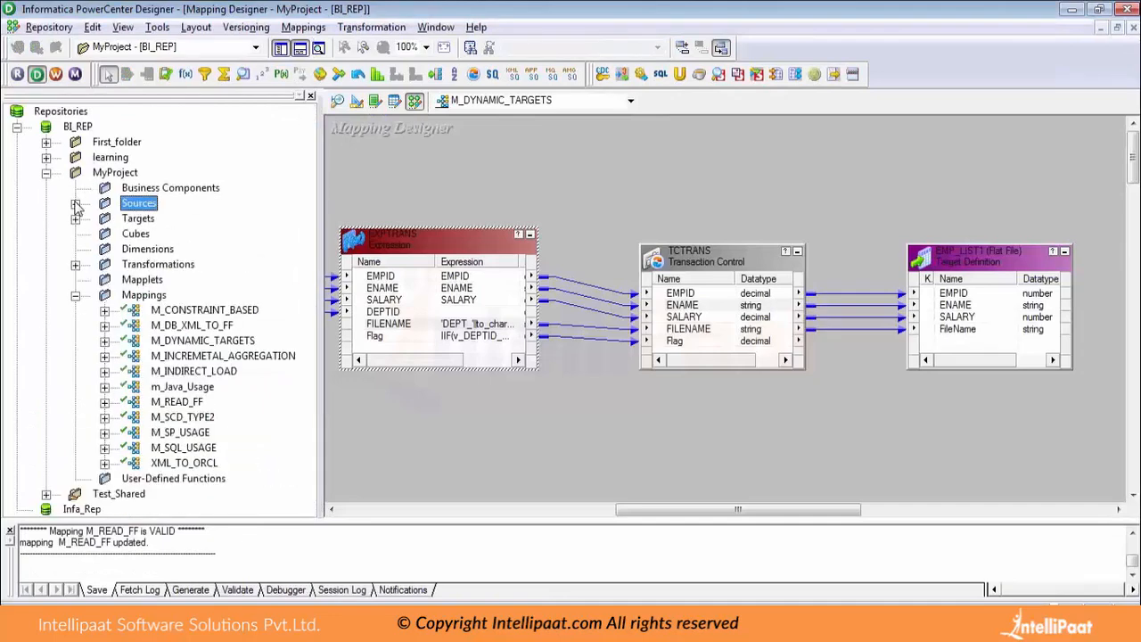
{"action": "double_click", "coordinate": [194, 373]}
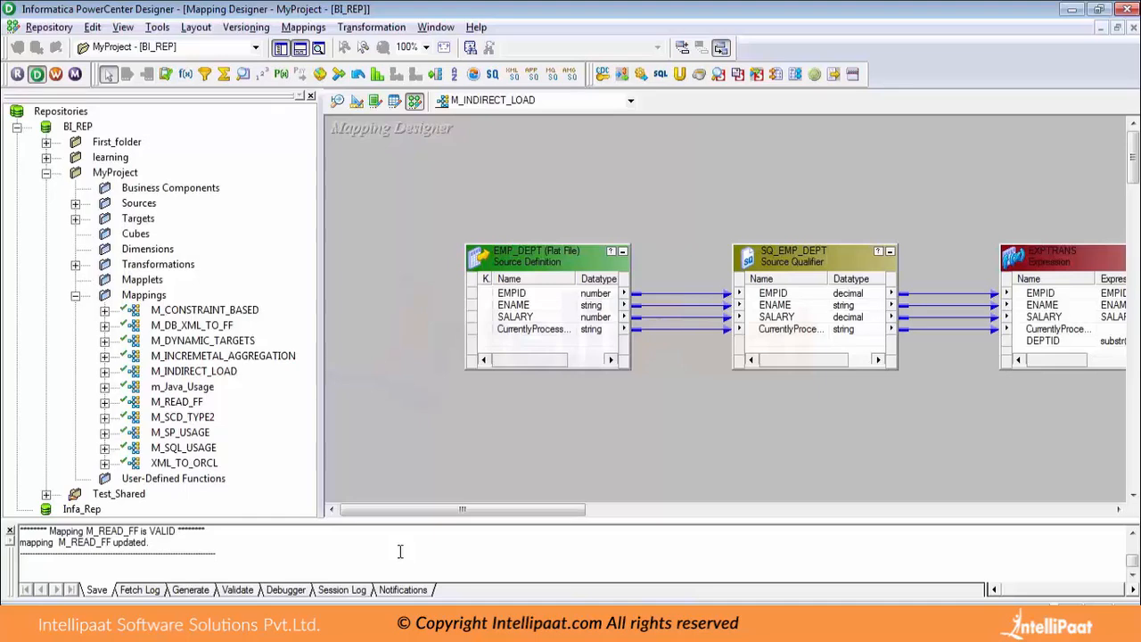
Delete the old emp_dept file from the dept folder in TgtFiles.
{"action": "key", "text": "alt+Tab"}
{"action": "key", "text": "alt+Tab"}
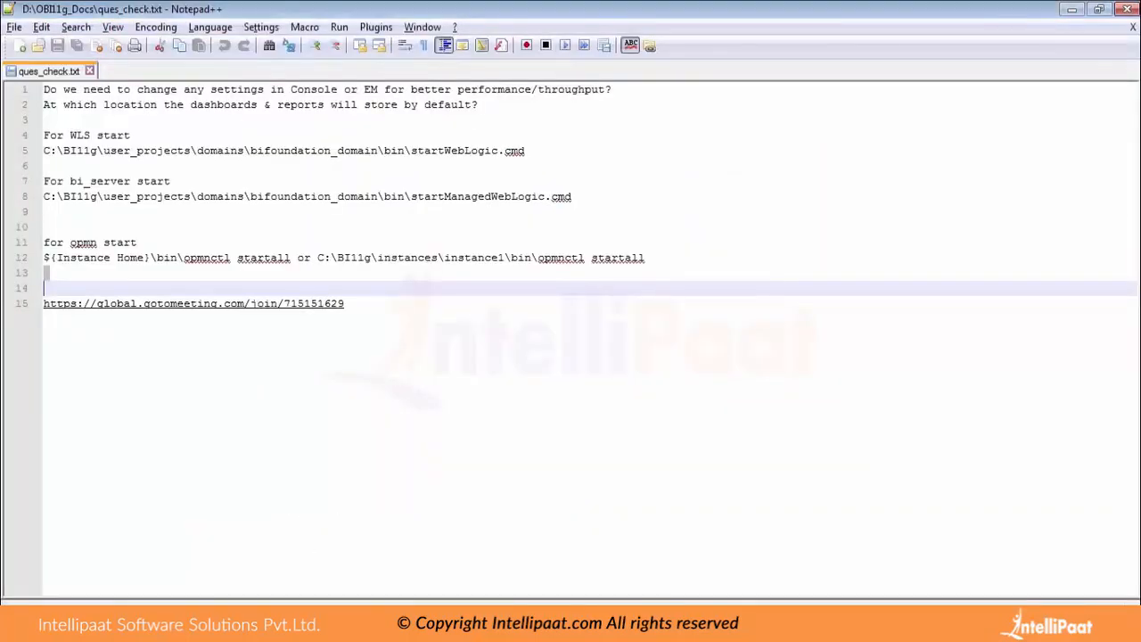
{"action": "key", "text": "alt+Tab"}
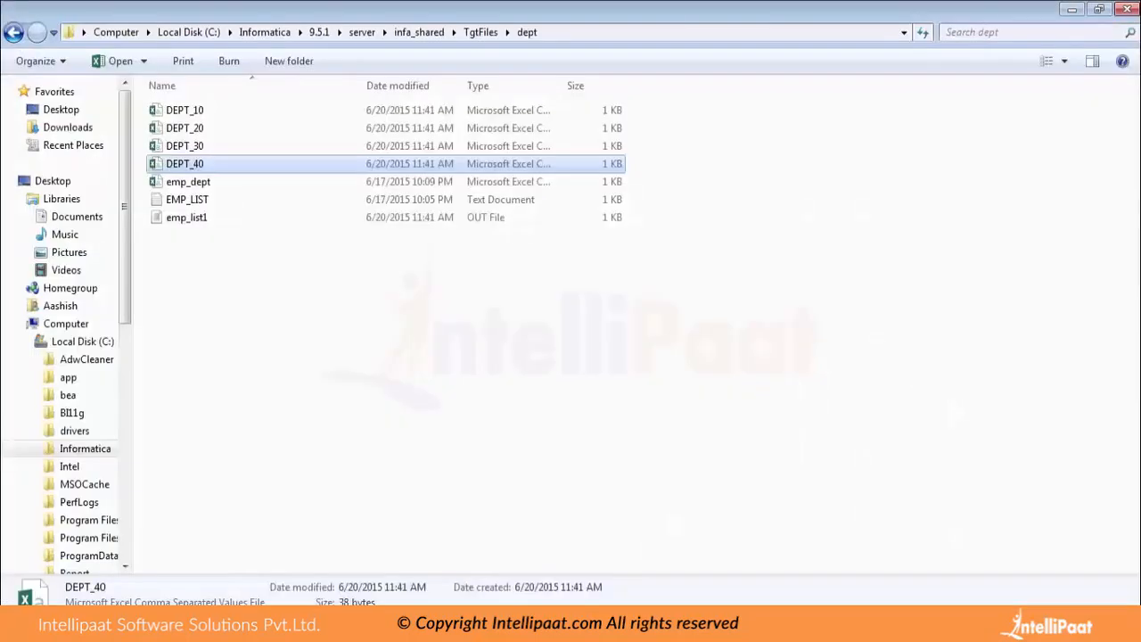
{"action": "left_click", "coordinate": [211, 163]}
{"action": "left_click", "coordinate": [206, 183]}
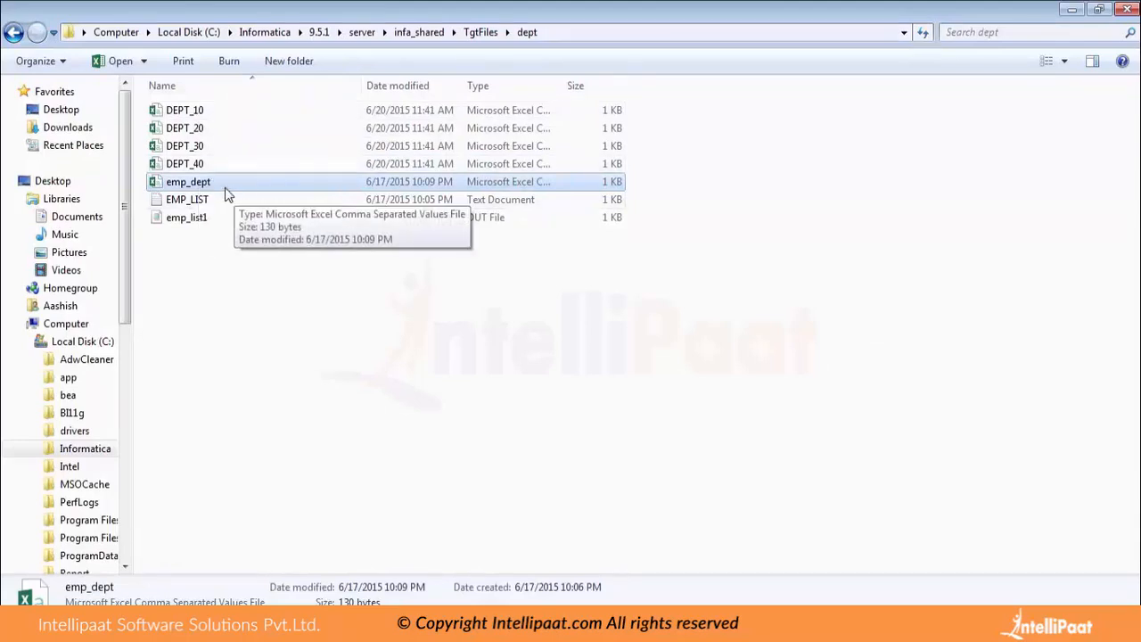
{"action": "key", "text": "F2"}
{"action": "key", "text": "BackSpace"}
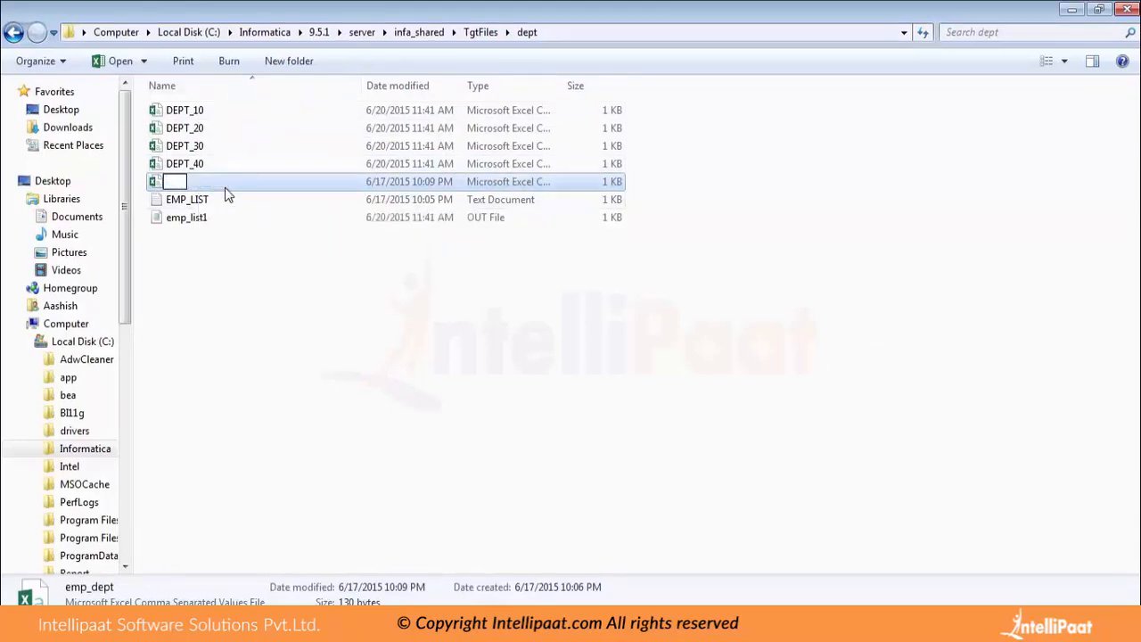
{"action": "key", "text": "Escape"}
{"action": "key", "text": "Delete"}
{"action": "key", "text": "Return"}
Add DEPT_40.csv as the last line of the EMP_LIST text file in the dept folder, then save and close it.
{"action": "key", "text": "alt+Tab"}
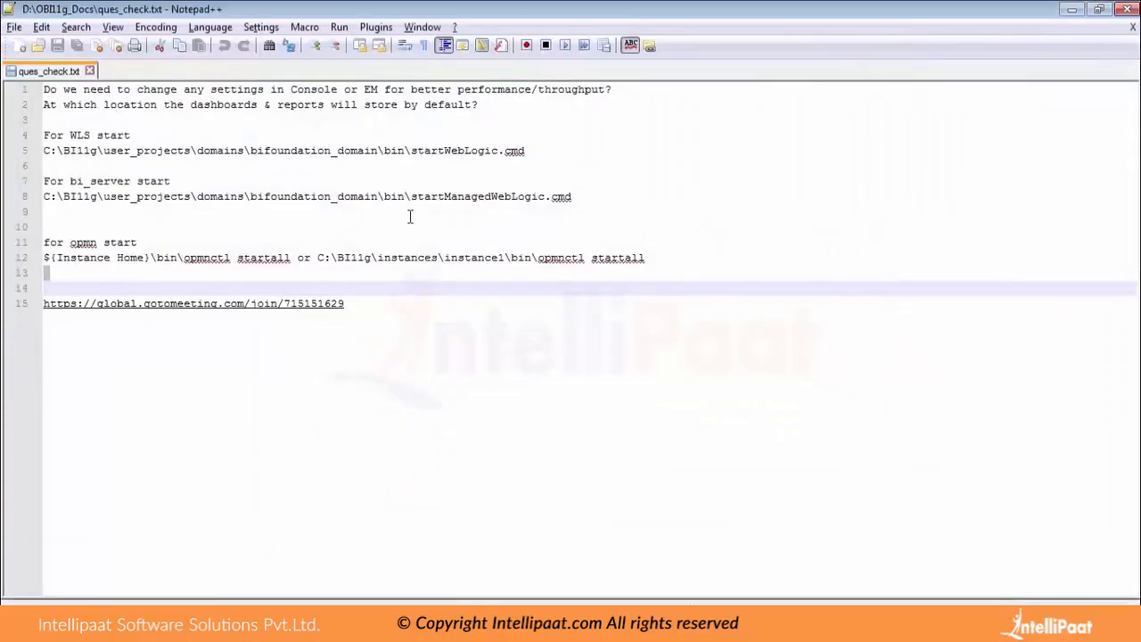
{"action": "key", "text": "alt+Tab"}
{"action": "double_click", "coordinate": [205, 184]}
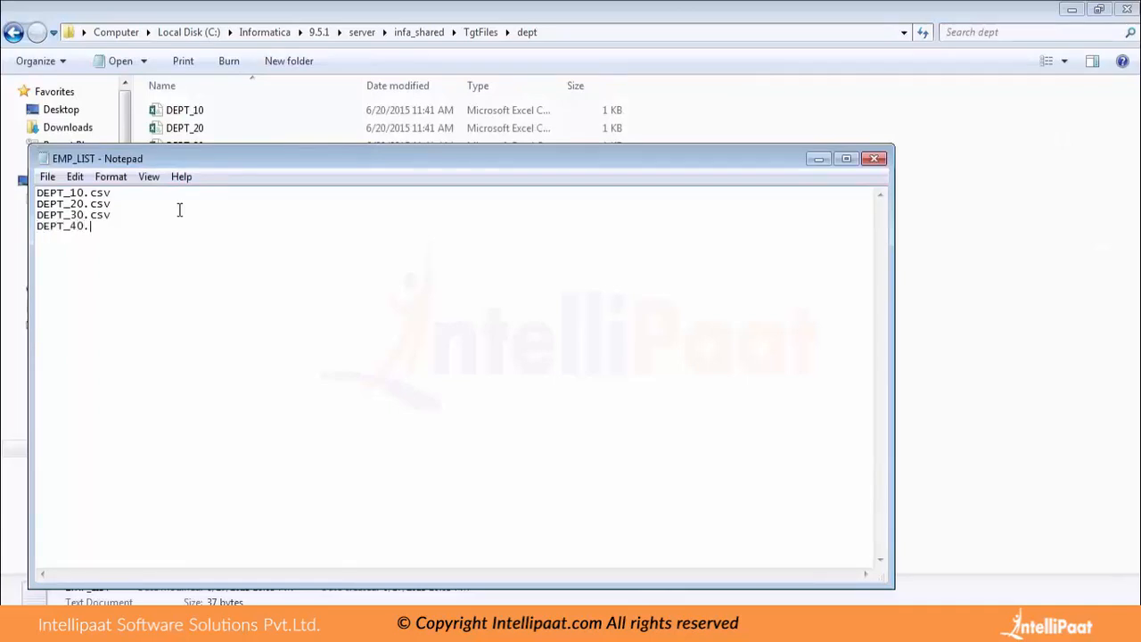
{"action": "type", "text": "csv"}
{"action": "key", "text": "ctrl+a"}
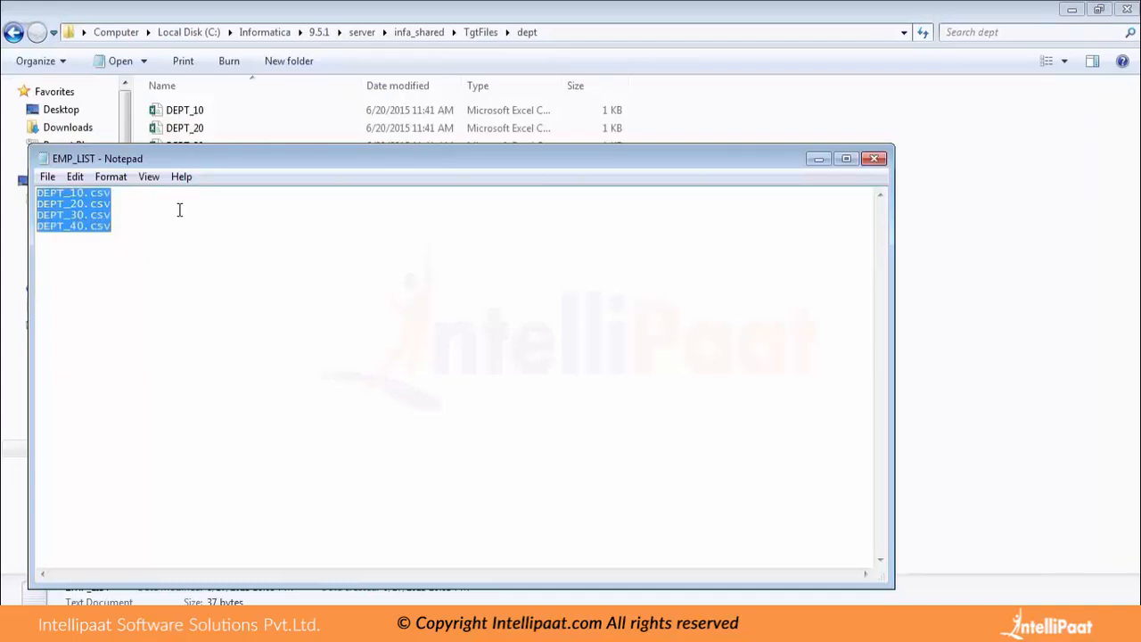
{"action": "key", "text": "ctrl+s"}
{"action": "left_click", "coordinate": [874, 158]}
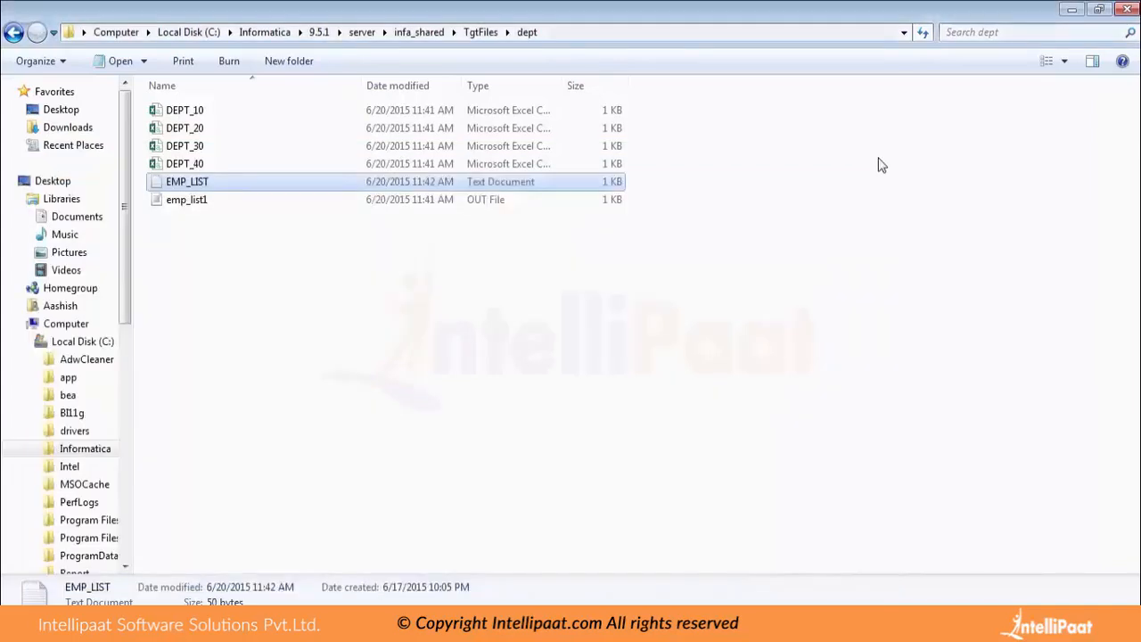
Switch back to PowerCenter Designer and review the M_INDIRECT_LOAD mapping flow from the EMP_DEPT source to the EMP_LIST target.
{"action": "left_click", "coordinate": [581, 548]}
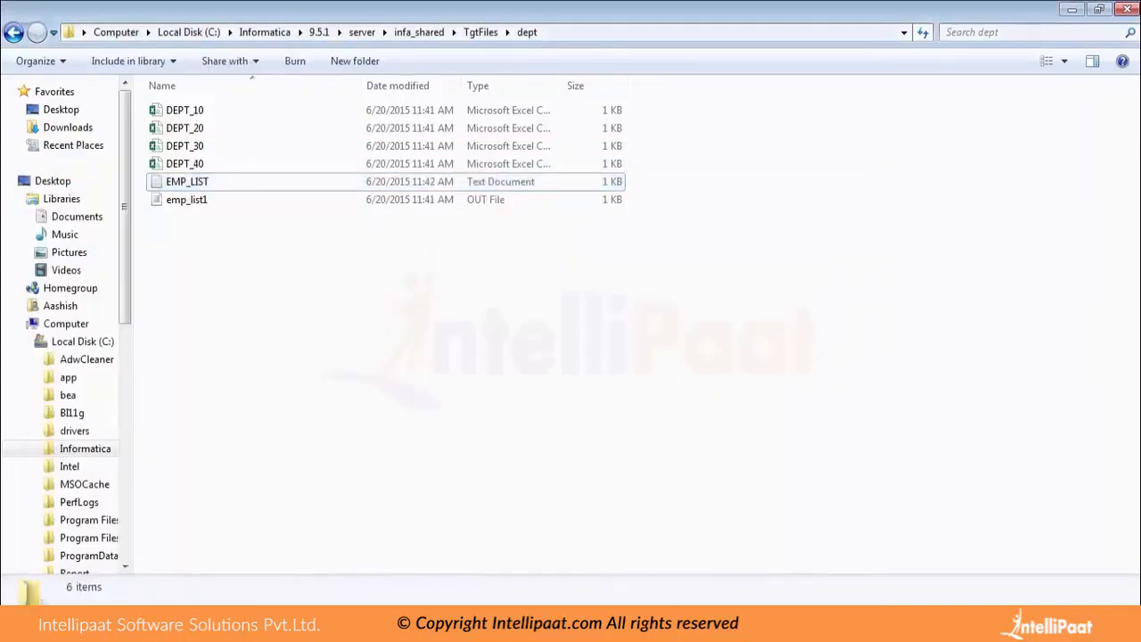
{"action": "mouse_move", "coordinate": [644, 627]}
{"action": "left_click", "coordinate": [645, 596]}
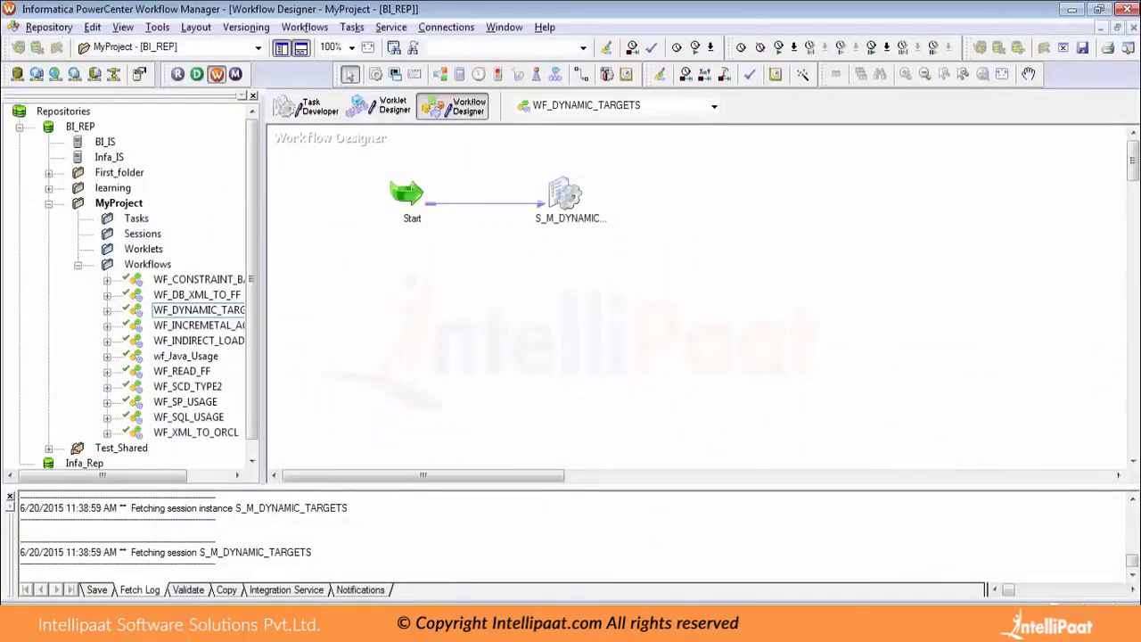
{"action": "left_click", "coordinate": [595, 626]}
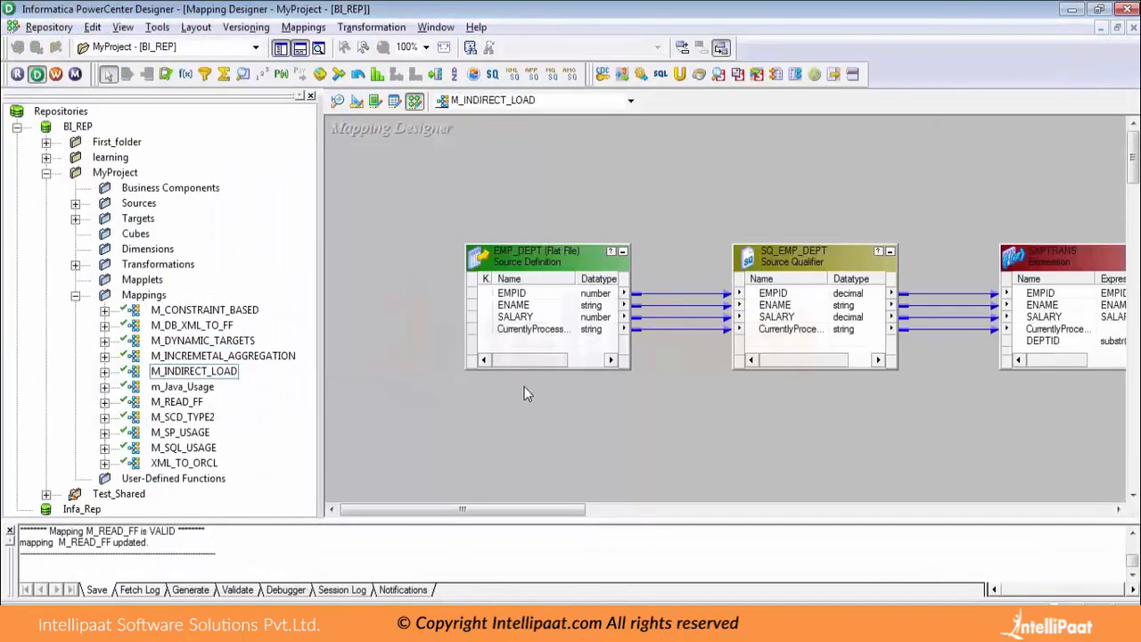
{"action": "left_click", "coordinate": [299, 49]}
{"action": "left_click", "coordinate": [279, 49]}
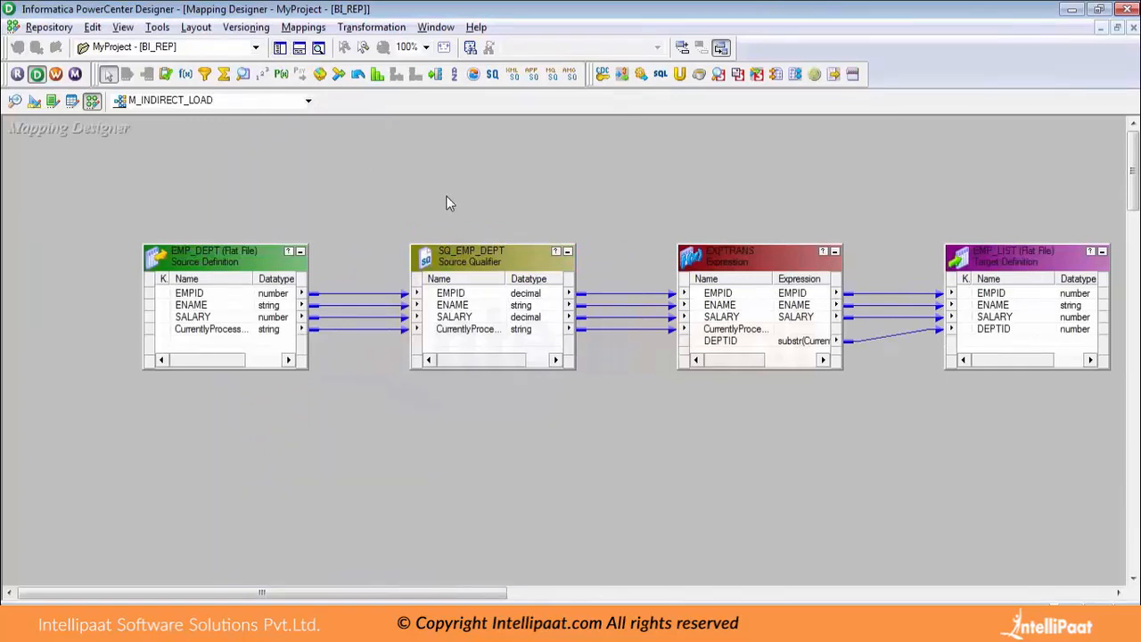
{"action": "left_click", "coordinate": [995, 267]}
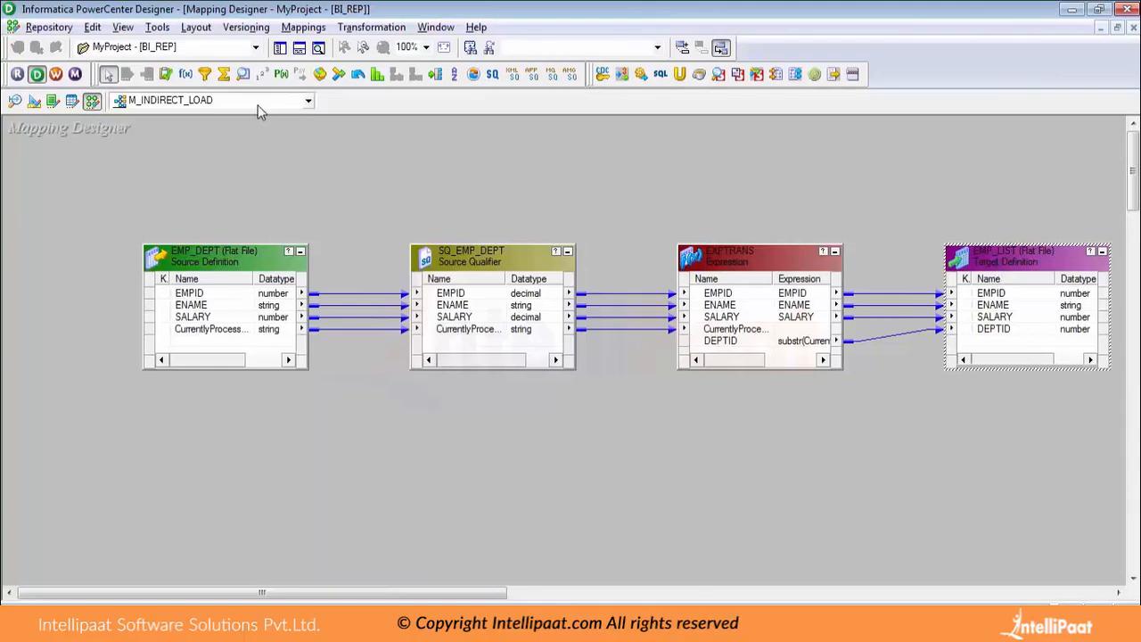
{"action": "left_click", "coordinate": [279, 49]}
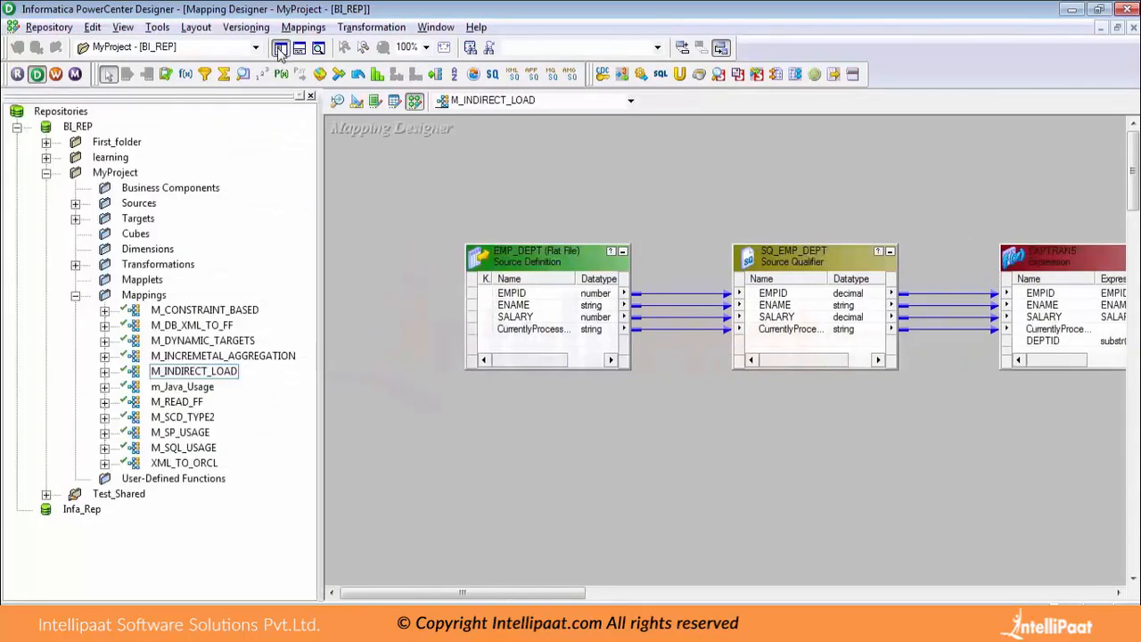
Review the ports of the EMP_DEPT source definition in the M_INDIRECT_LOAD mapping, including CurrentlyProcessedFileName.
{"action": "left_click", "coordinate": [536, 259]}
{"action": "double_click", "coordinate": [535, 329]}
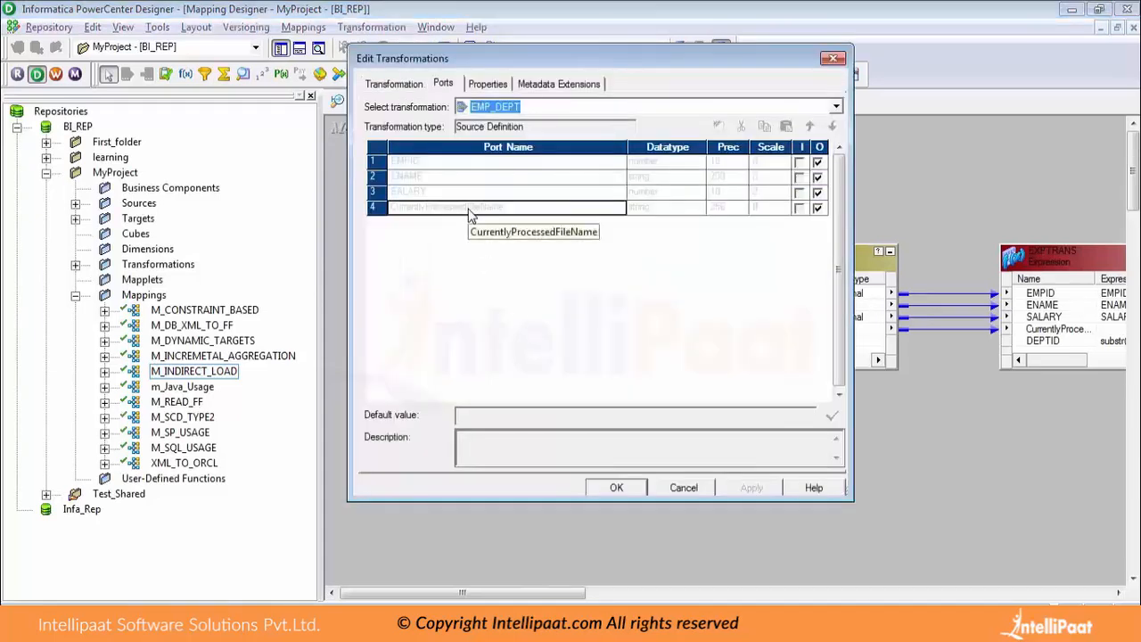
{"action": "key", "text": "Escape"}
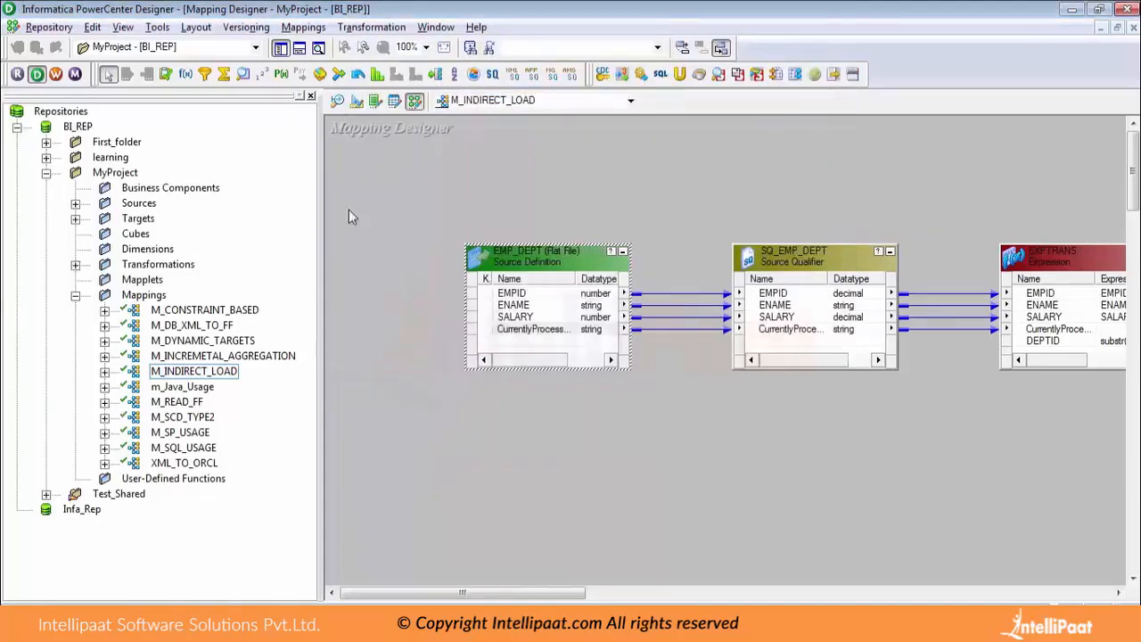
Switch to the Source Analyzer and place the EMP_DEPT source from Flat_File in the workspace.
{"action": "left_click", "coordinate": [337, 100]}
{"action": "left_click", "coordinate": [76, 204]}
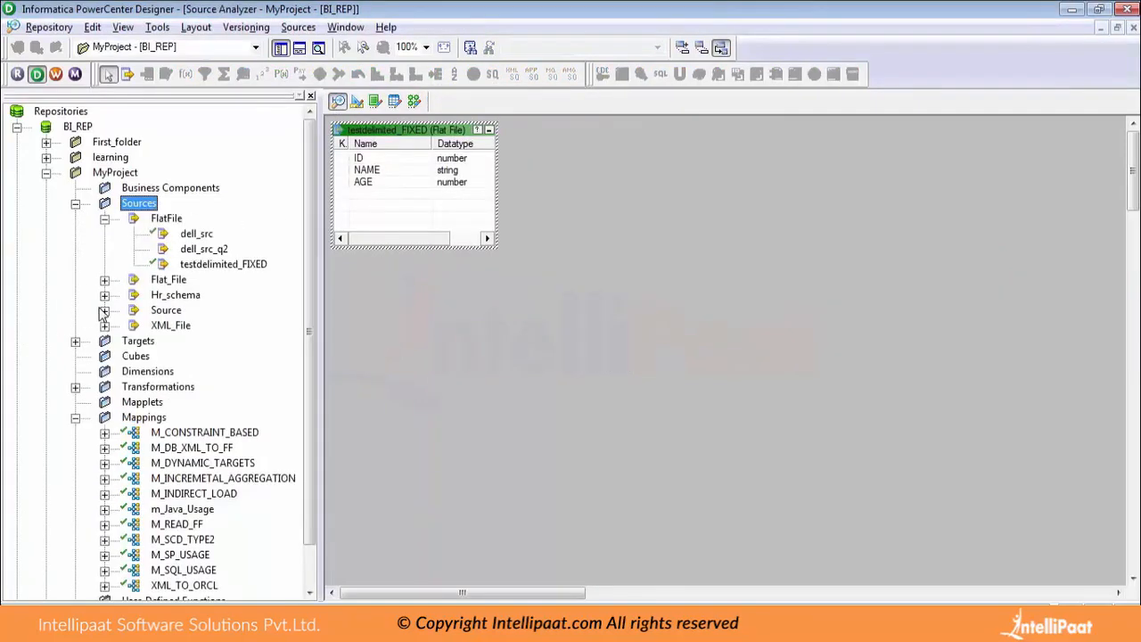
{"action": "left_click", "coordinate": [106, 281]}
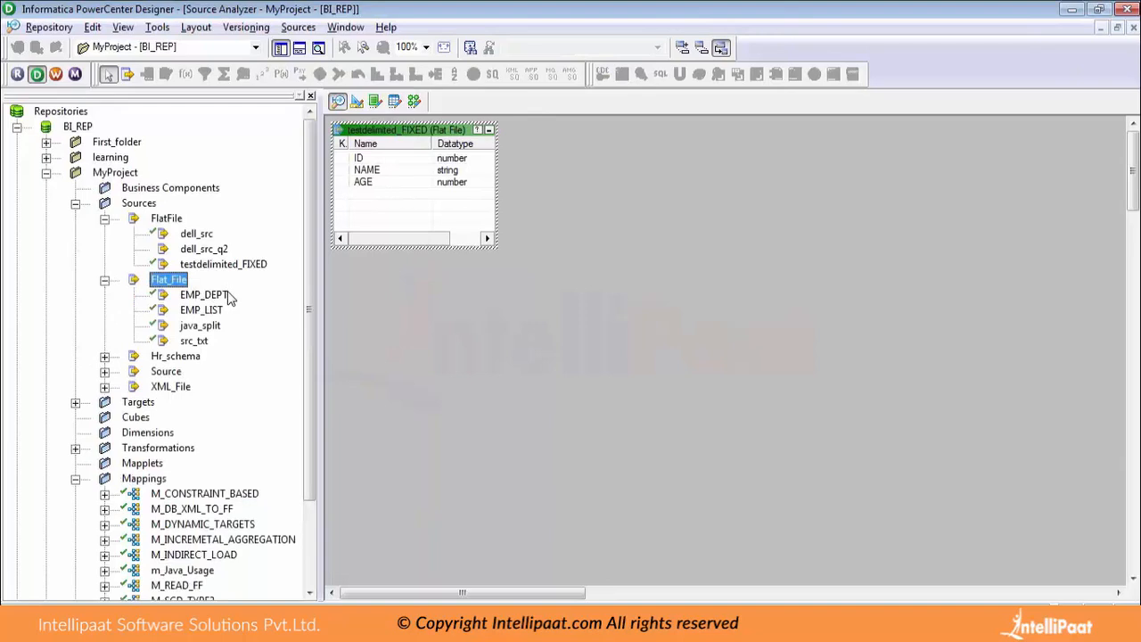
{"action": "left_click_drag", "start_coordinate": [203, 295], "coordinate": [533, 328]}
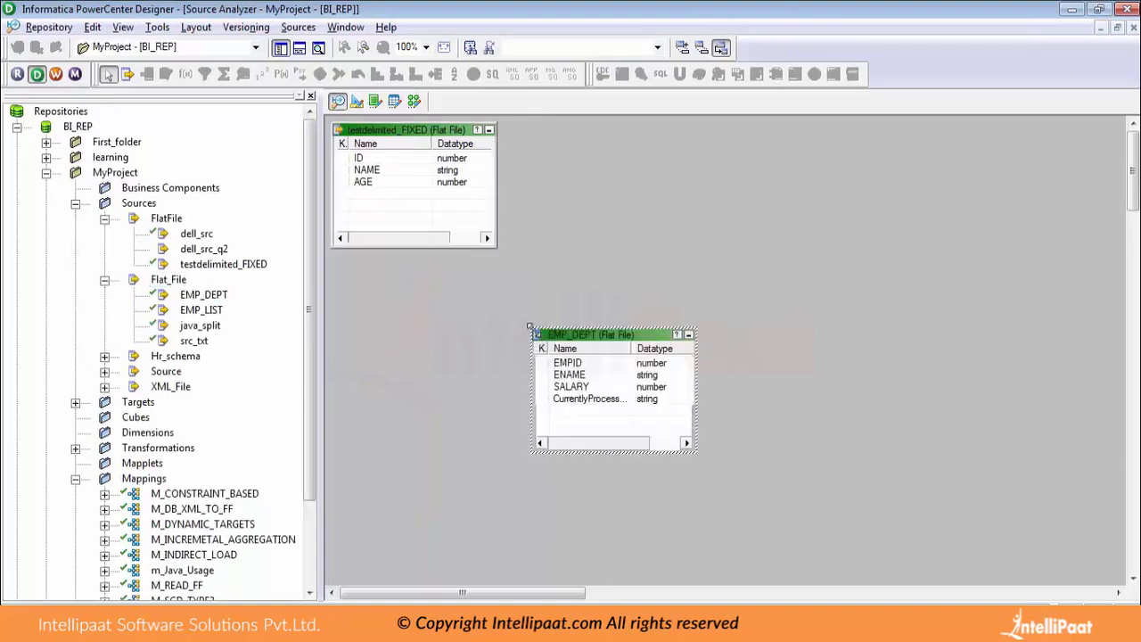
Review EMP_DEPT's CurrentlyProcessedFileName column and its Add Currently Processed Flat File Name Port property, accept the definition, and save the repository.
{"action": "double_click", "coordinate": [597, 400]}
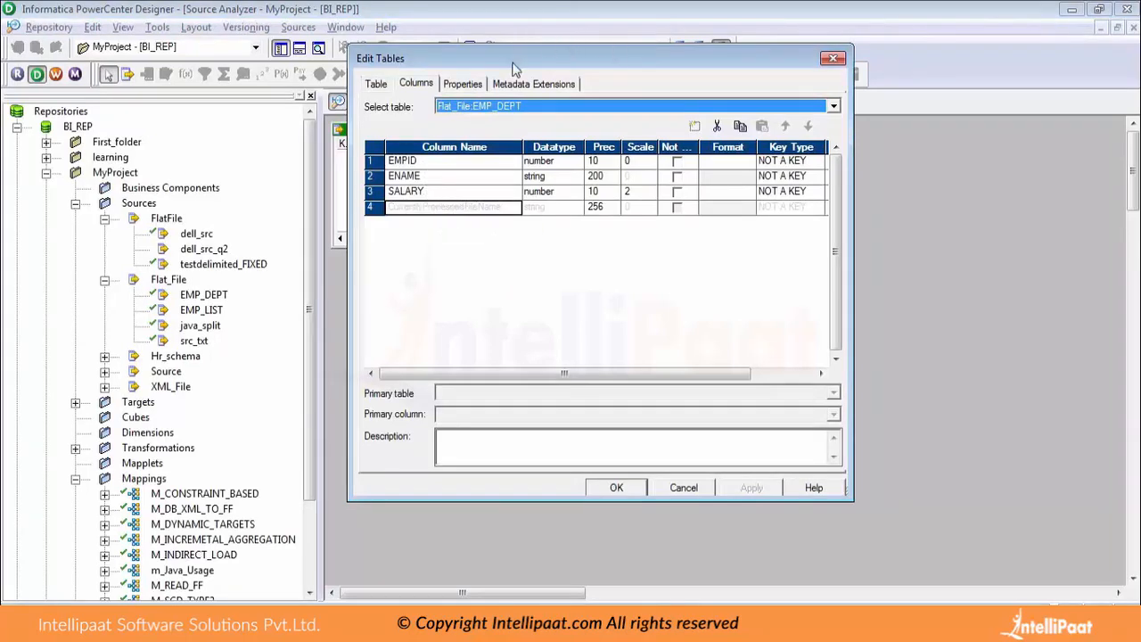
{"action": "left_click", "coordinate": [473, 211]}
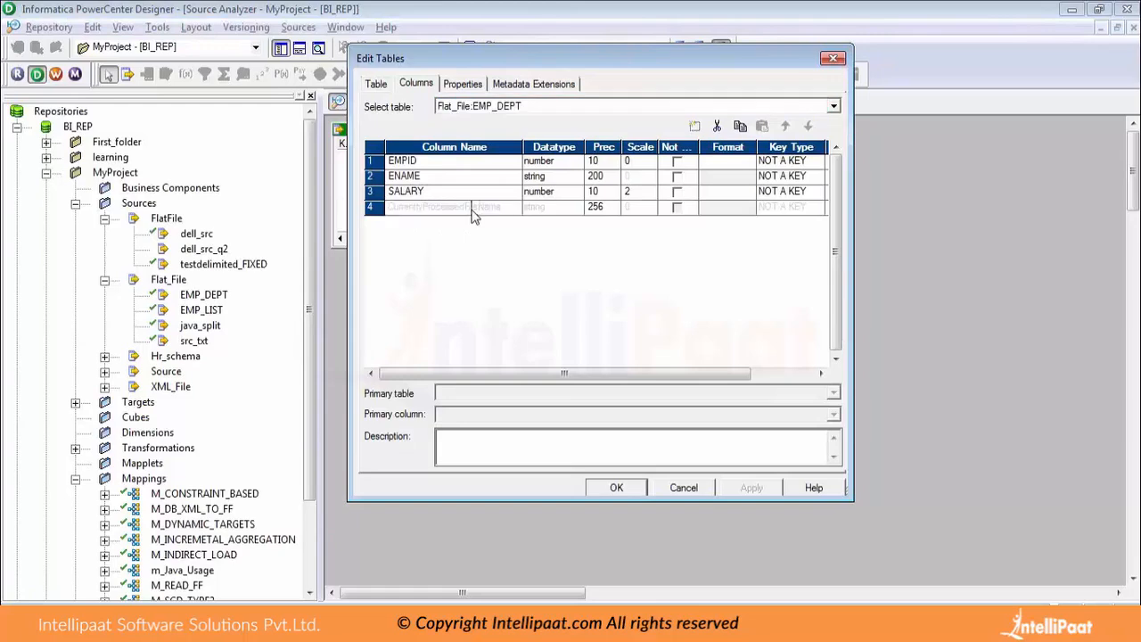
{"action": "left_click", "coordinate": [460, 85]}
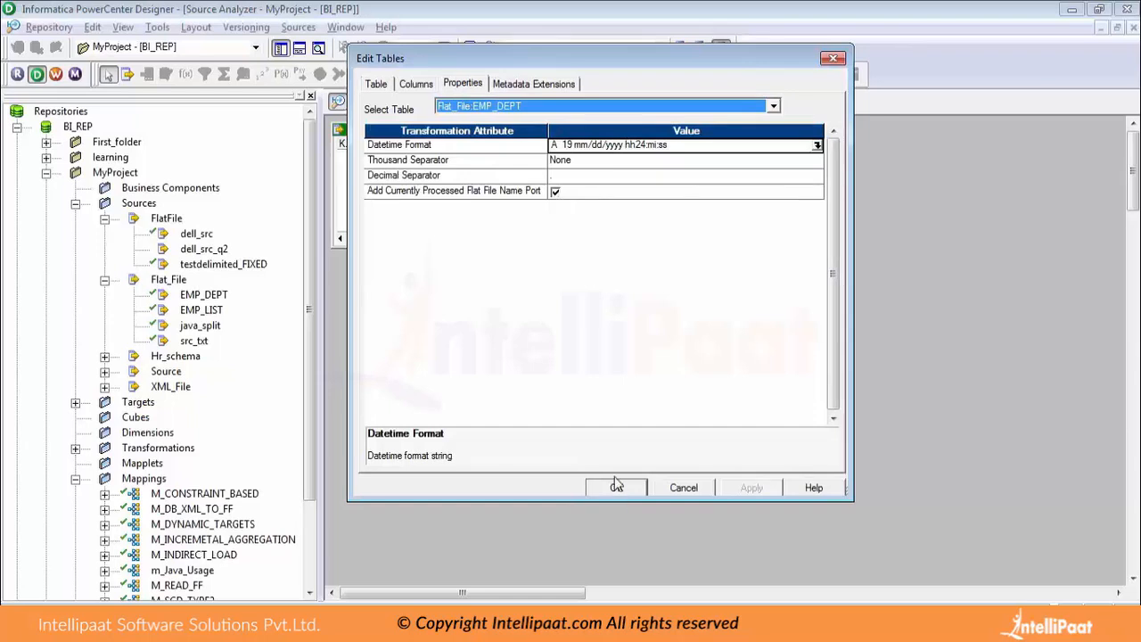
{"action": "left_click", "coordinate": [414, 84]}
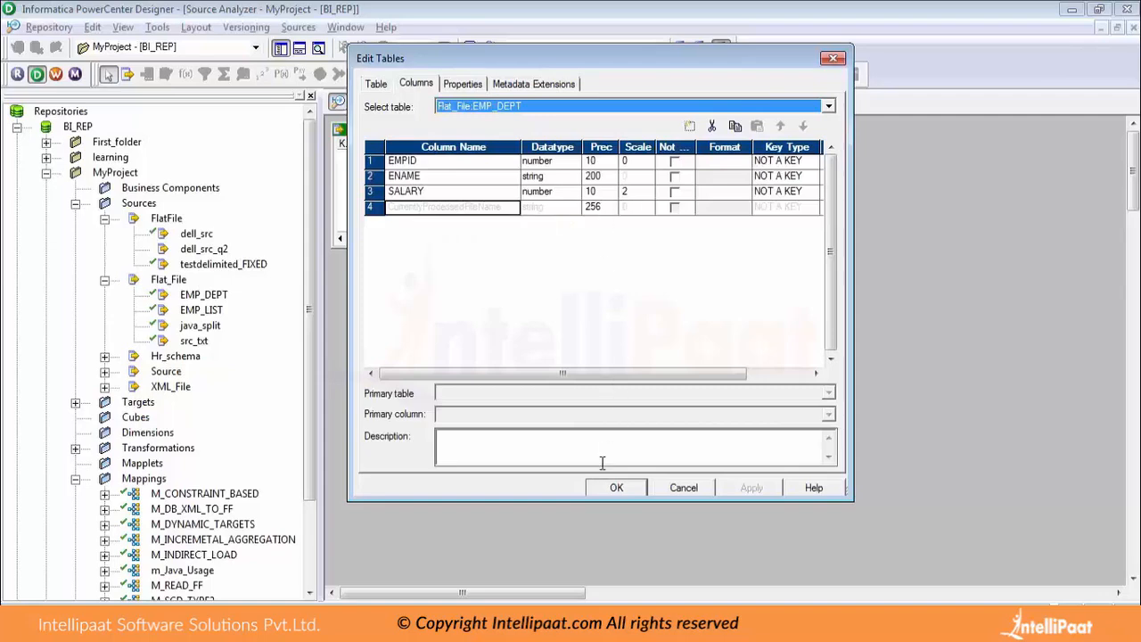
{"action": "left_click", "coordinate": [615, 487]}
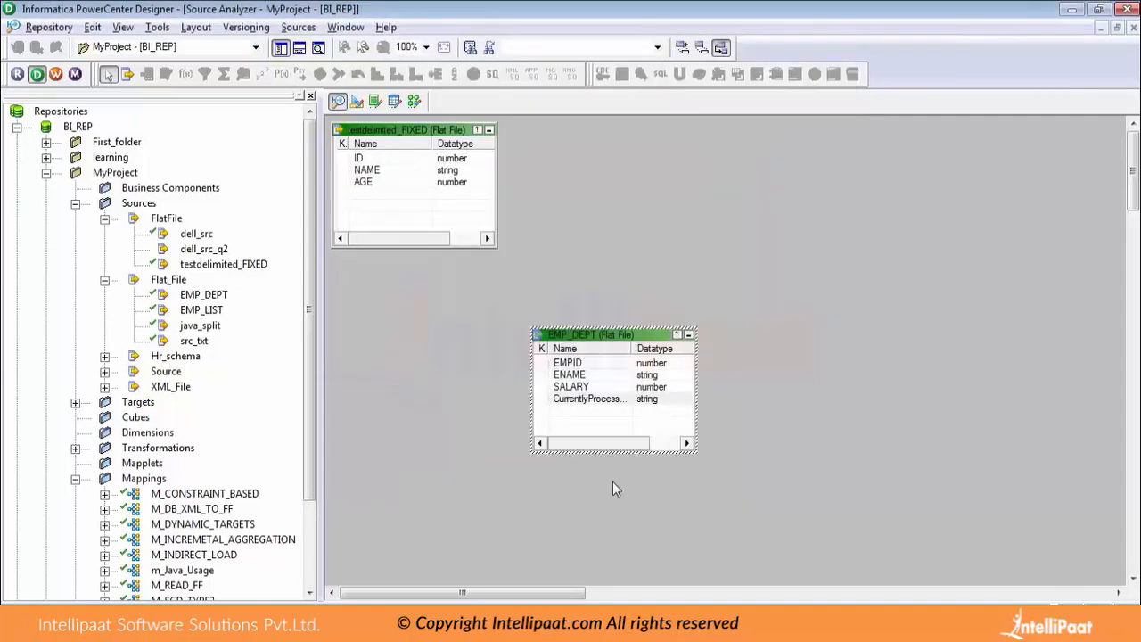
{"action": "key", "text": "ctrl+s"}
{"action": "left_click", "coordinate": [726, 370]}
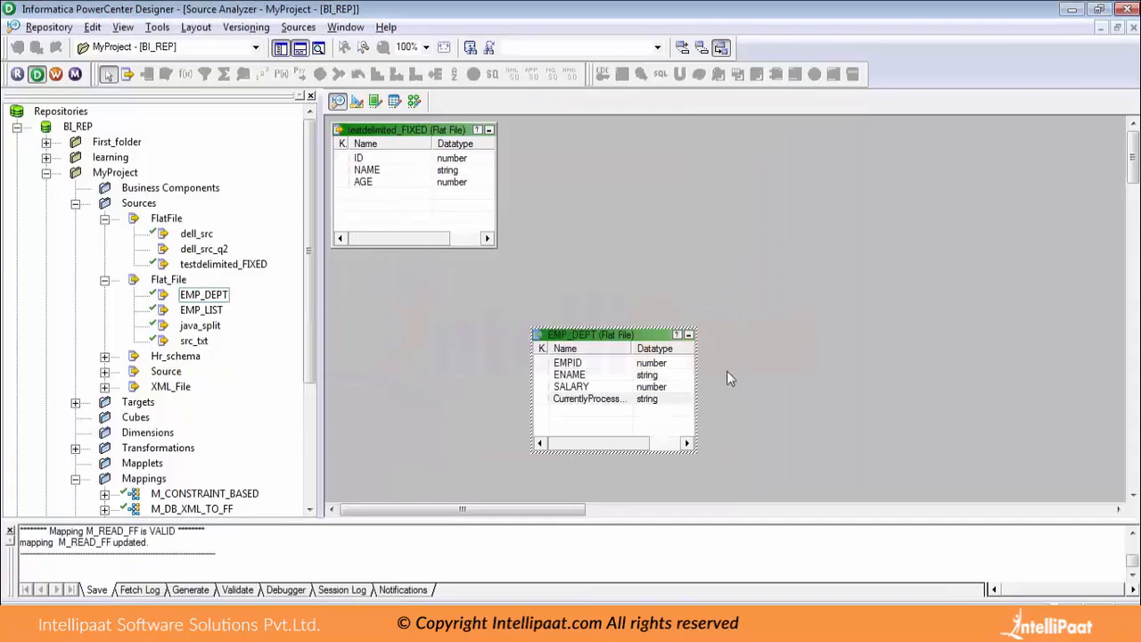
Return to the M_INDIRECT_LOAD mapping in the Mapping Designer and hide the output window and the repository navigator.
{"action": "left_click", "coordinate": [413, 101]}
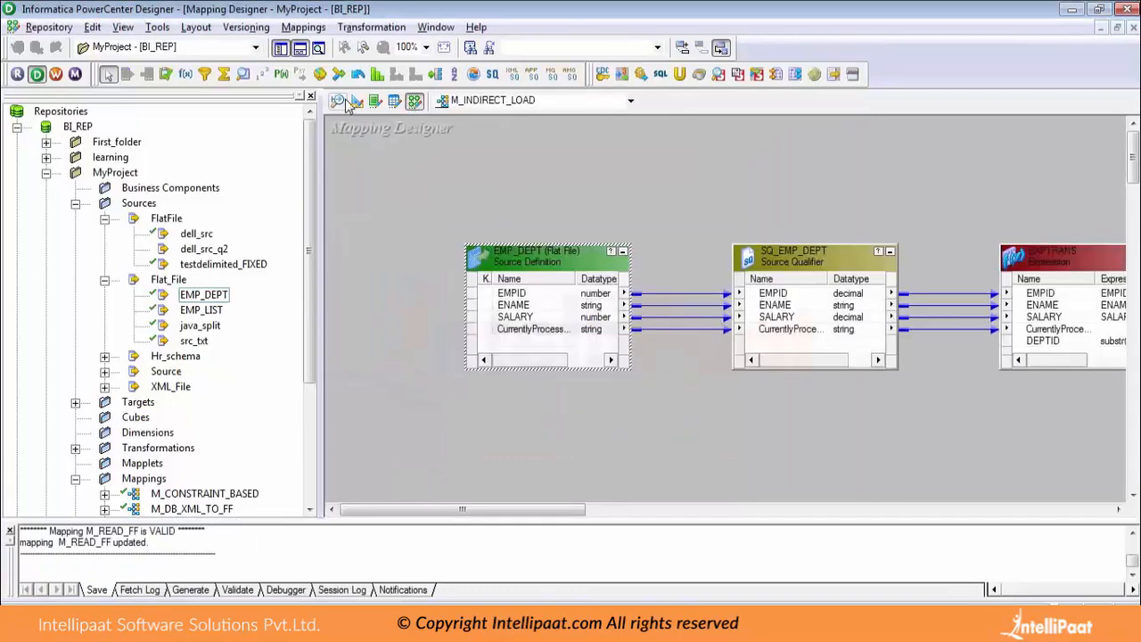
{"action": "left_click", "coordinate": [299, 47]}
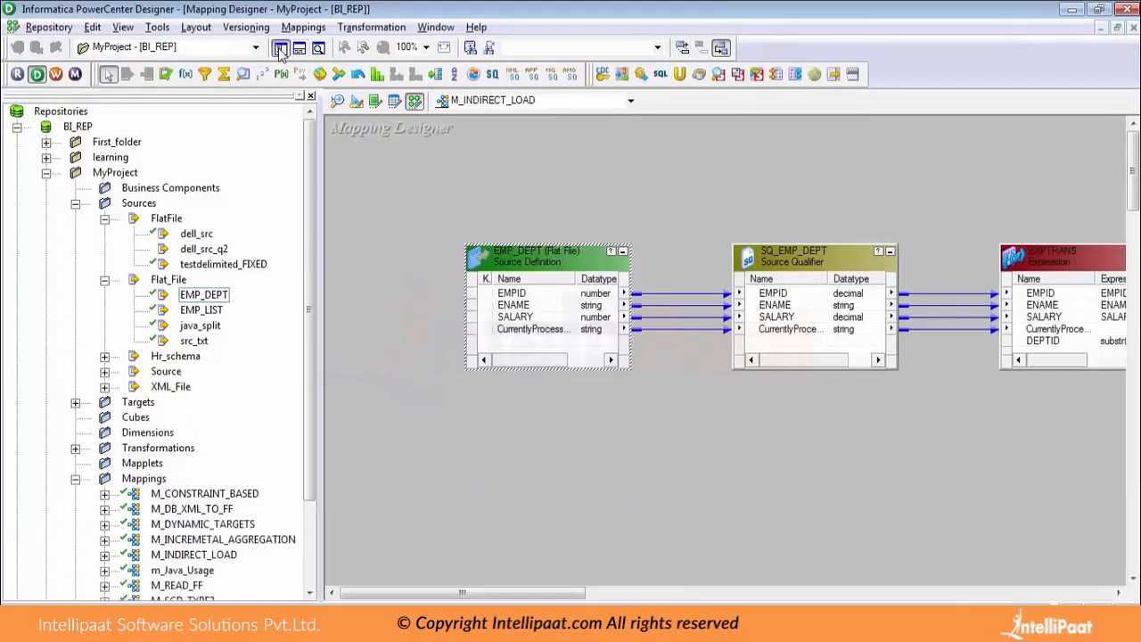
{"action": "left_click", "coordinate": [279, 48]}
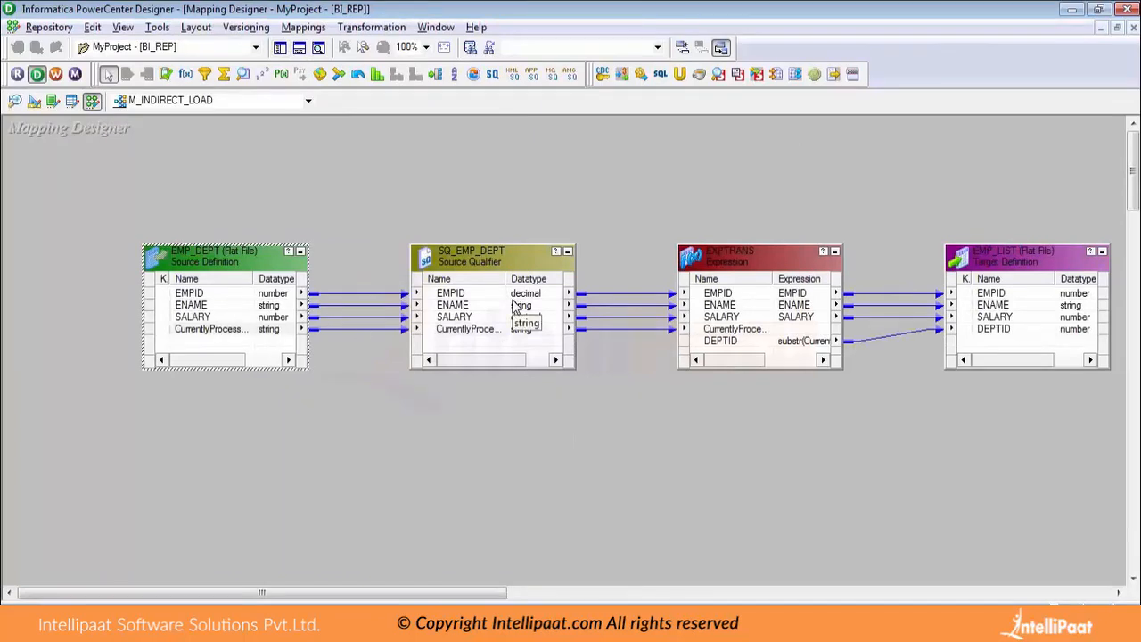
Trace CurrentlyProcessedFileName from SQ_EMP_DEPT into EXPTRANS and open the ports of the EXPTRANS expression for review.
{"action": "left_click", "coordinate": [465, 329]}
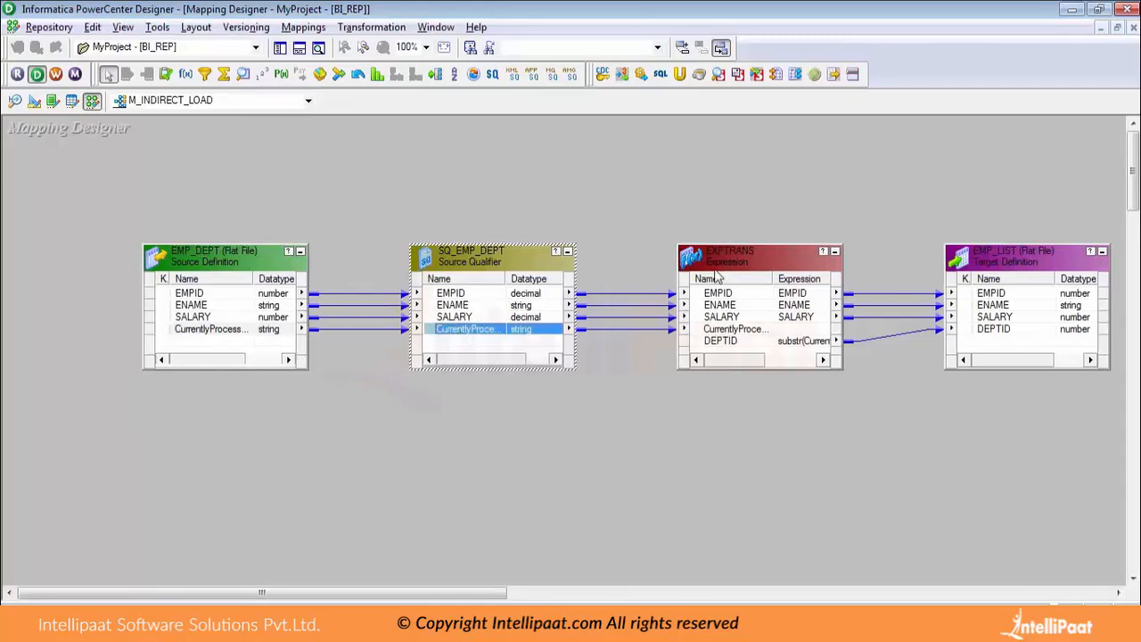
{"action": "left_click_drag", "start_coordinate": [370, 598], "coordinate": [471, 599]}
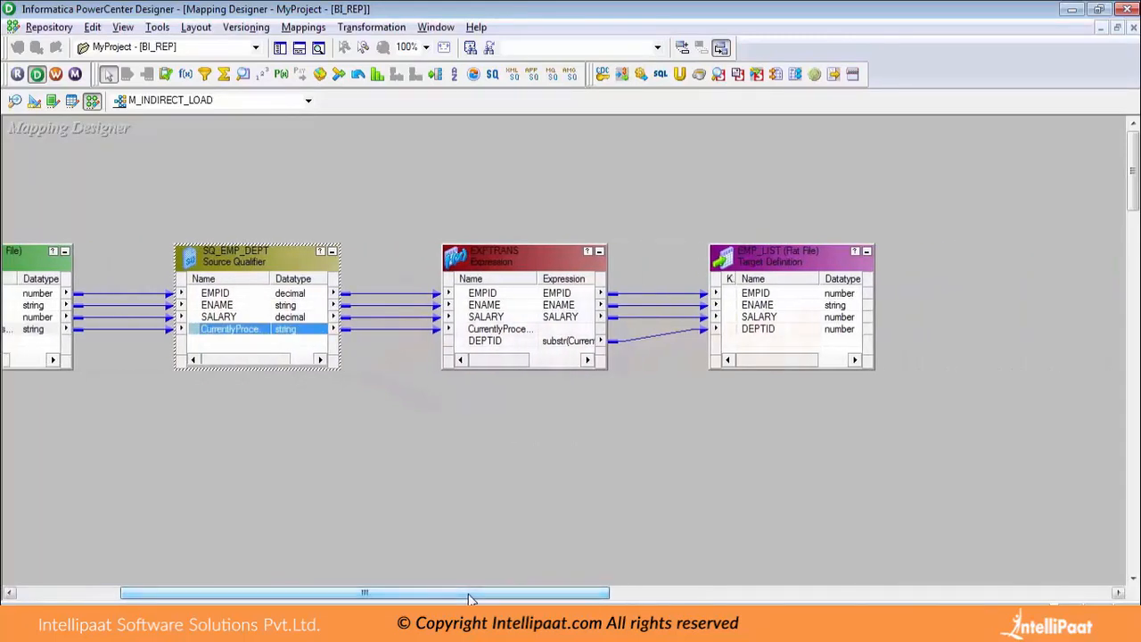
{"action": "left_click", "coordinate": [205, 294]}
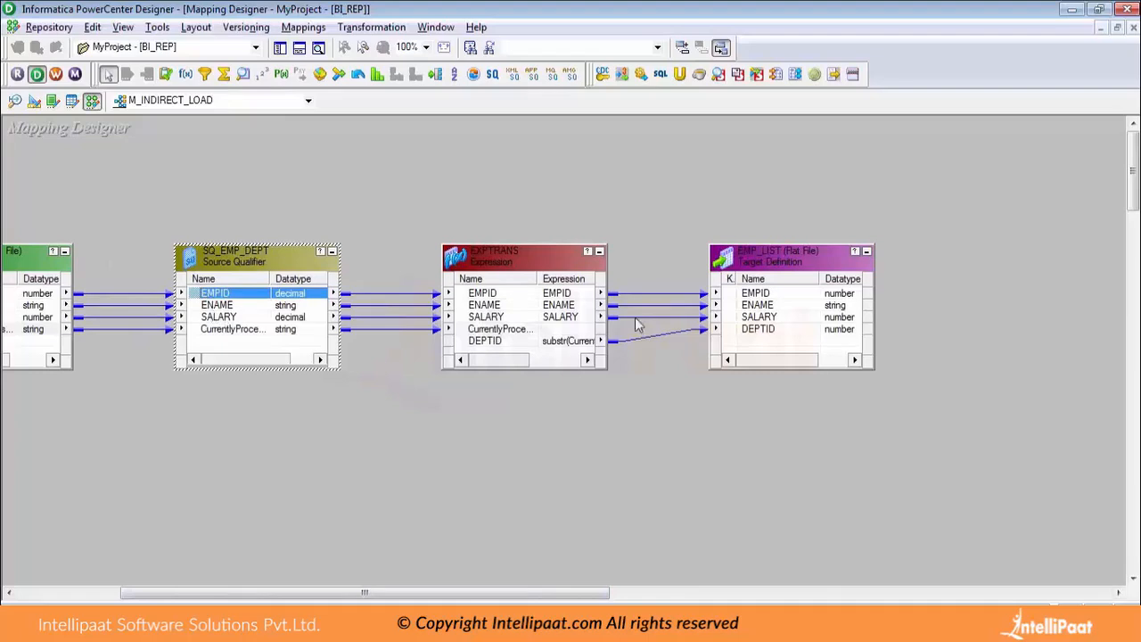
{"action": "left_click", "coordinate": [504, 330]}
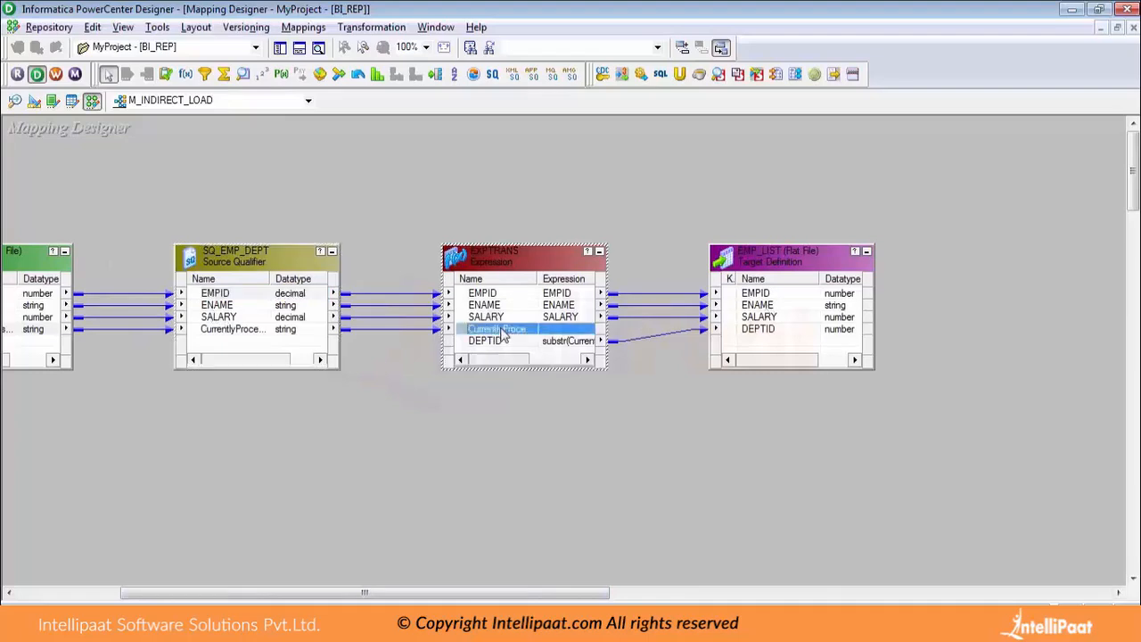
{"action": "double_click", "coordinate": [503, 330]}
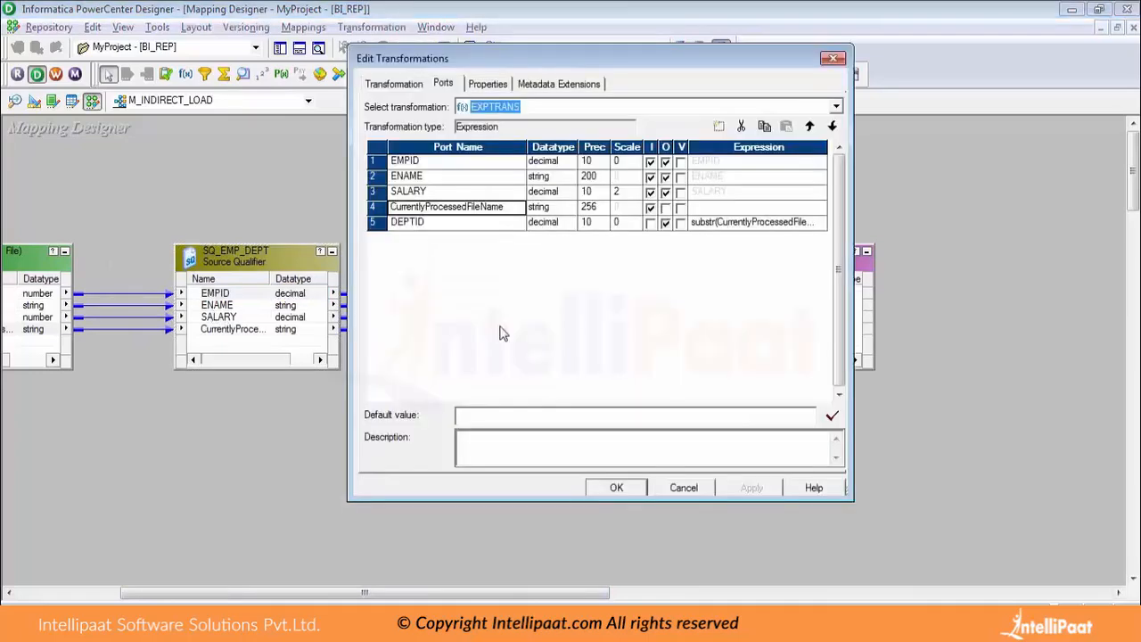
{"action": "left_click", "coordinate": [472, 212]}
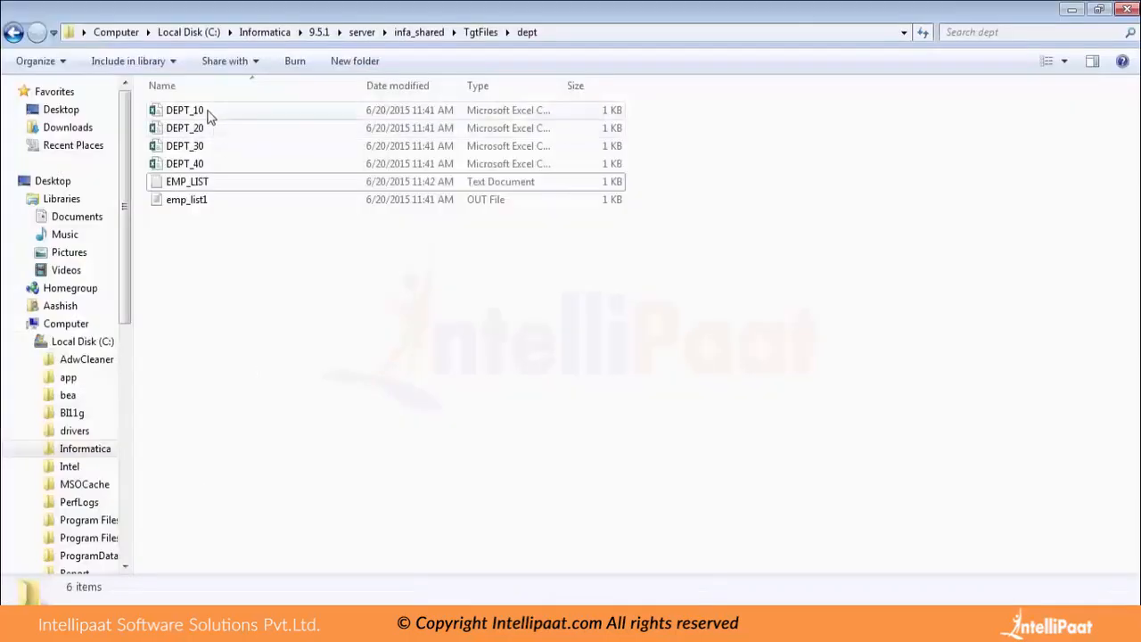
Look at the DEPT_10 file and its folder path in the dept folder, and return to the EXPTRANS ports.
{"action": "left_click", "coordinate": [209, 116]}
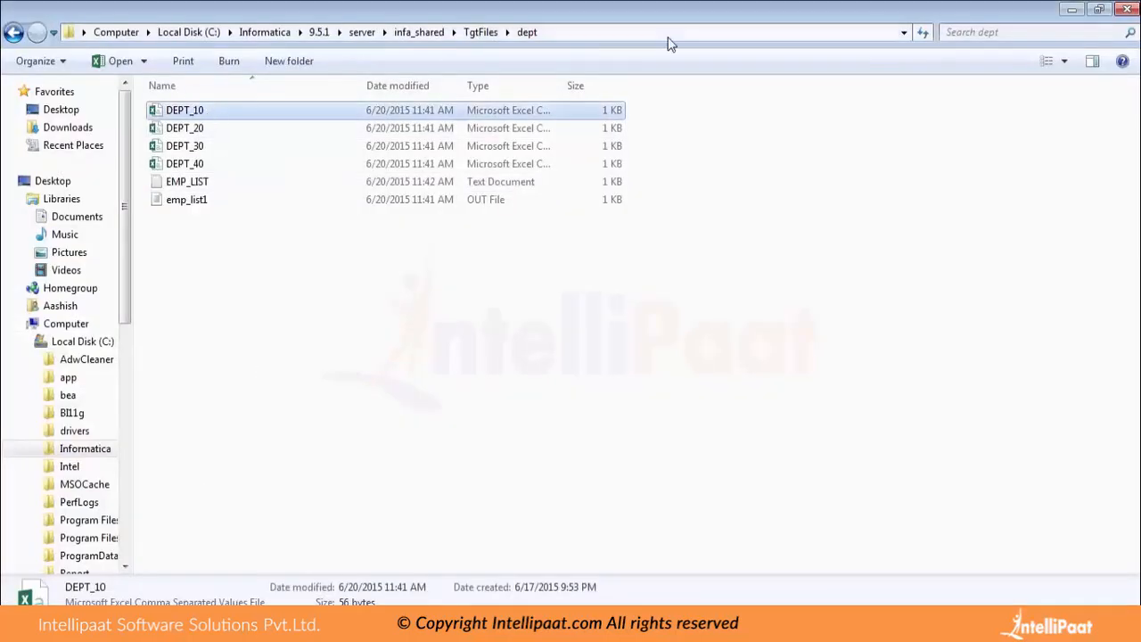
{"action": "left_click", "coordinate": [578, 42]}
{"action": "left_click", "coordinate": [578, 42]}
{"action": "left_click_drag", "start_coordinate": [577, 43], "coordinate": [81, 32]}
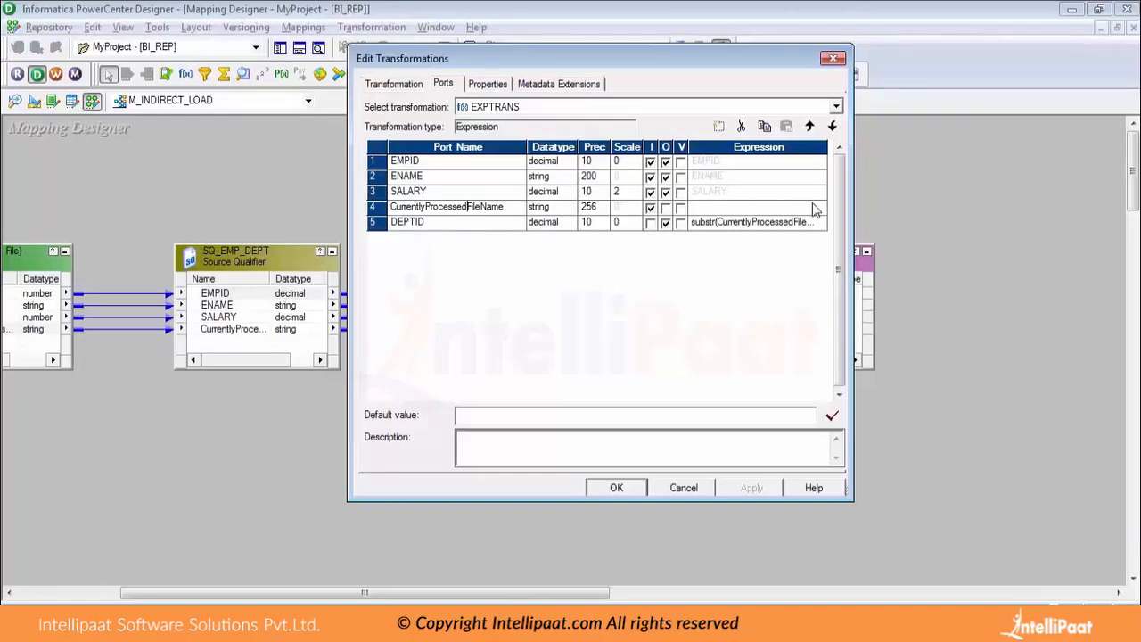
{"action": "key", "text": "alt+Tab"}
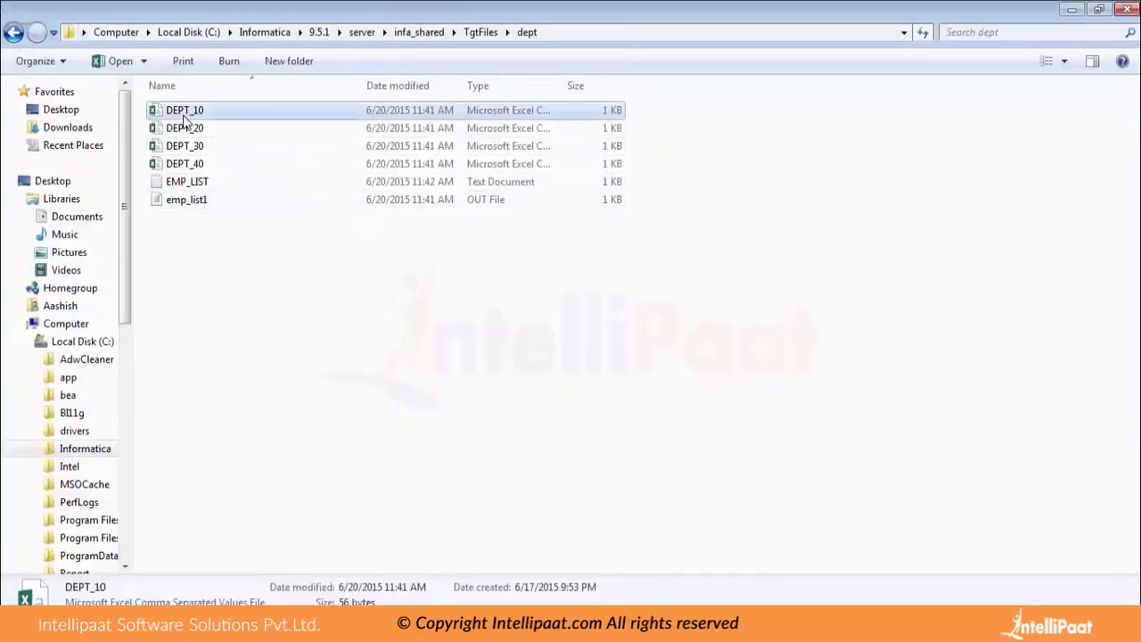
{"action": "key", "text": "alt+Tab"}
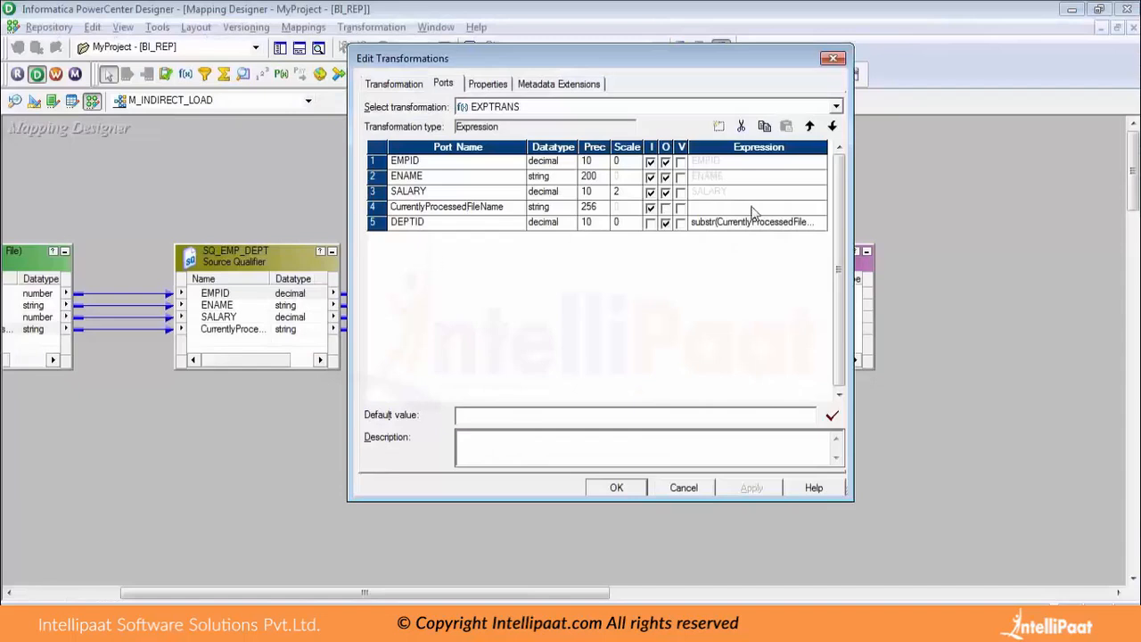
Open the DEPTID expression of EXPTRANS and examine its substr and INSTR arguments, including the backslash search character.
{"action": "left_click", "coordinate": [820, 223]}
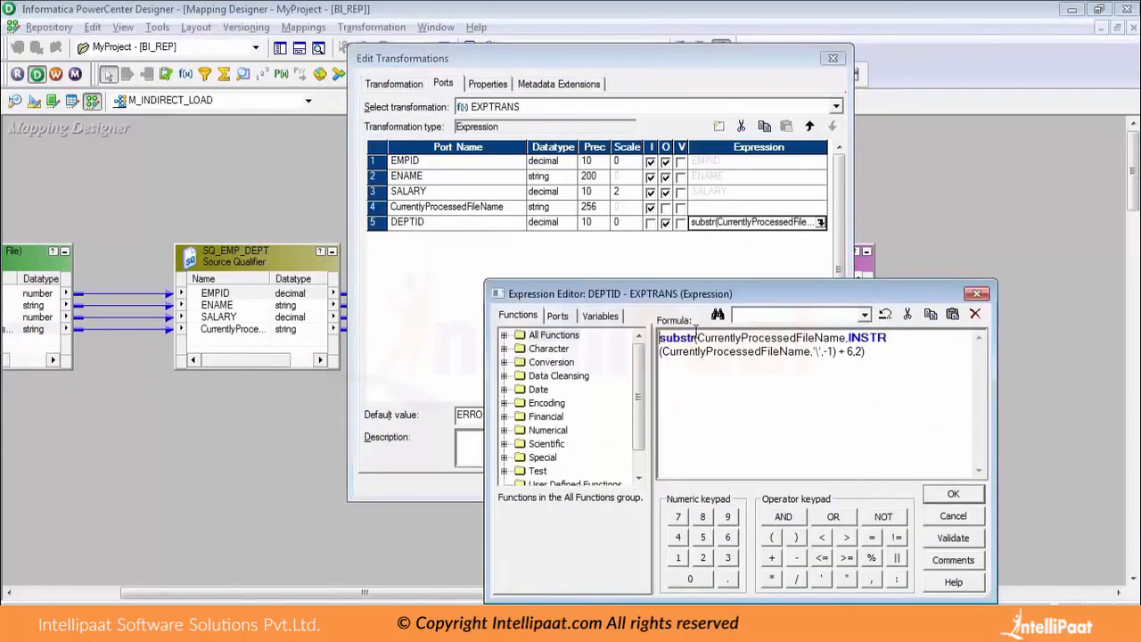
{"action": "left_click_drag", "start_coordinate": [706, 337], "coordinate": [898, 358]}
{"action": "left_click", "coordinate": [881, 351]}
{"action": "left_click", "coordinate": [816, 351]}
{"action": "type", "text": "\\"}
{"action": "left_click_drag", "start_coordinate": [699, 339], "coordinate": [842, 339]}
{"action": "left_click", "coordinate": [819, 355]}
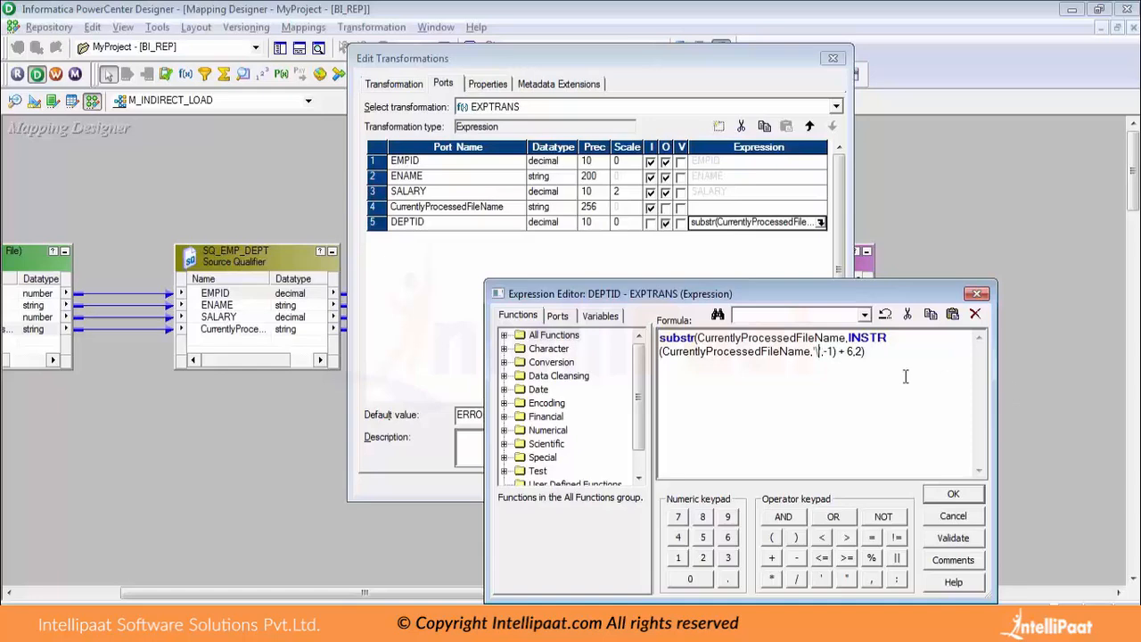
Show the full path of DEPT_10.csv in the dept folder window and examine its last backslash and file name.
{"action": "key", "text": "alt+Tab"}
{"action": "key", "text": "alt+Tab"}
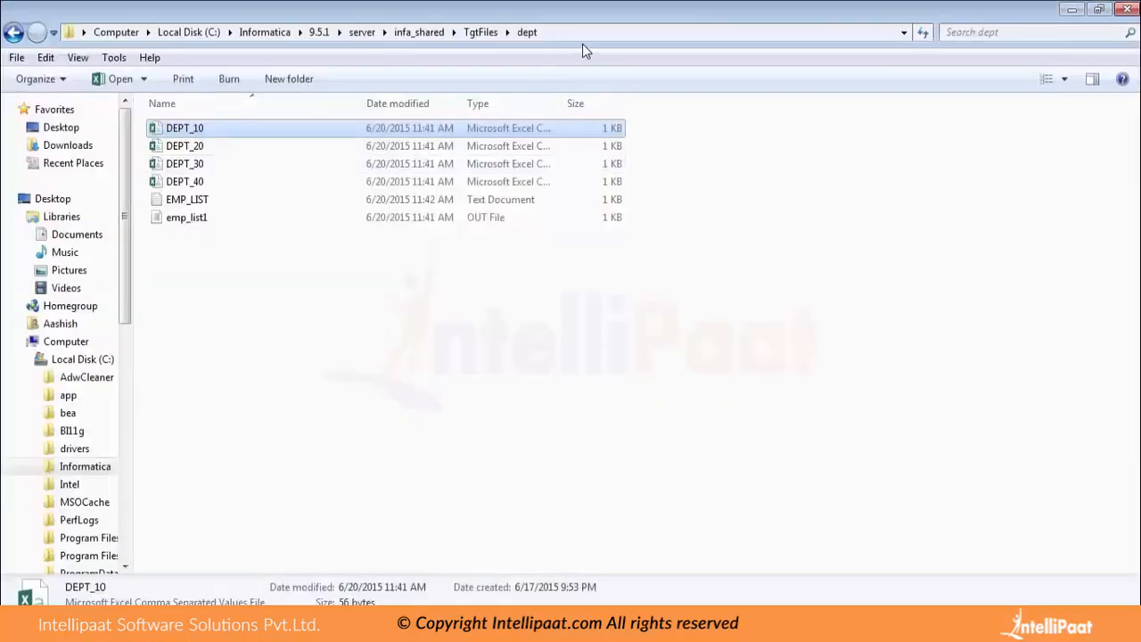
{"action": "left_click", "coordinate": [565, 35]}
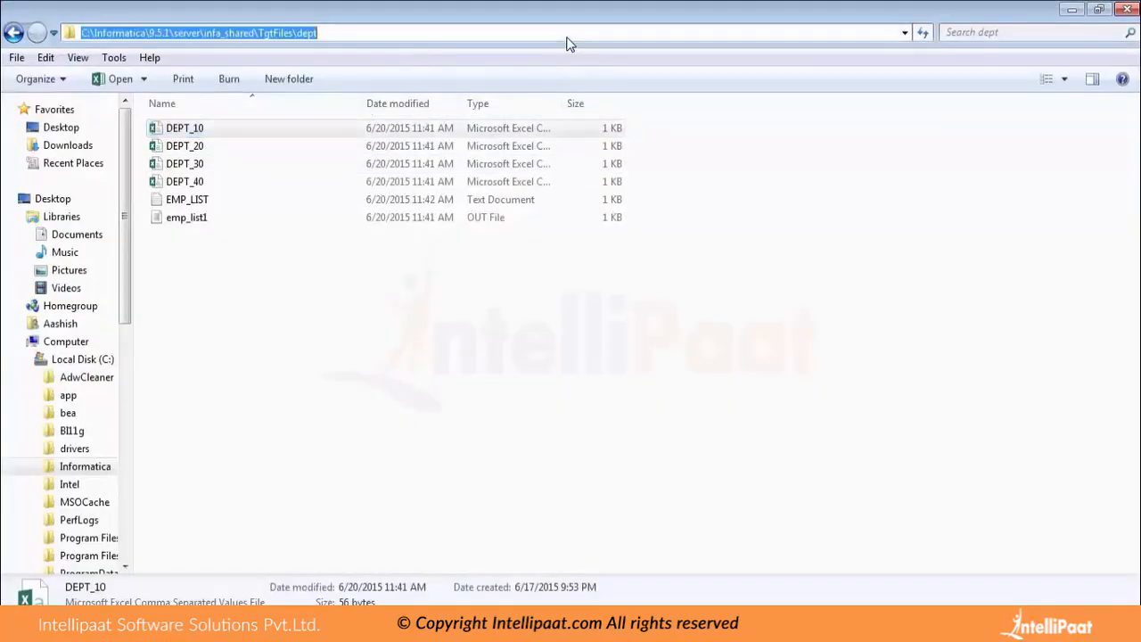
{"action": "left_click", "coordinate": [417, 31]}
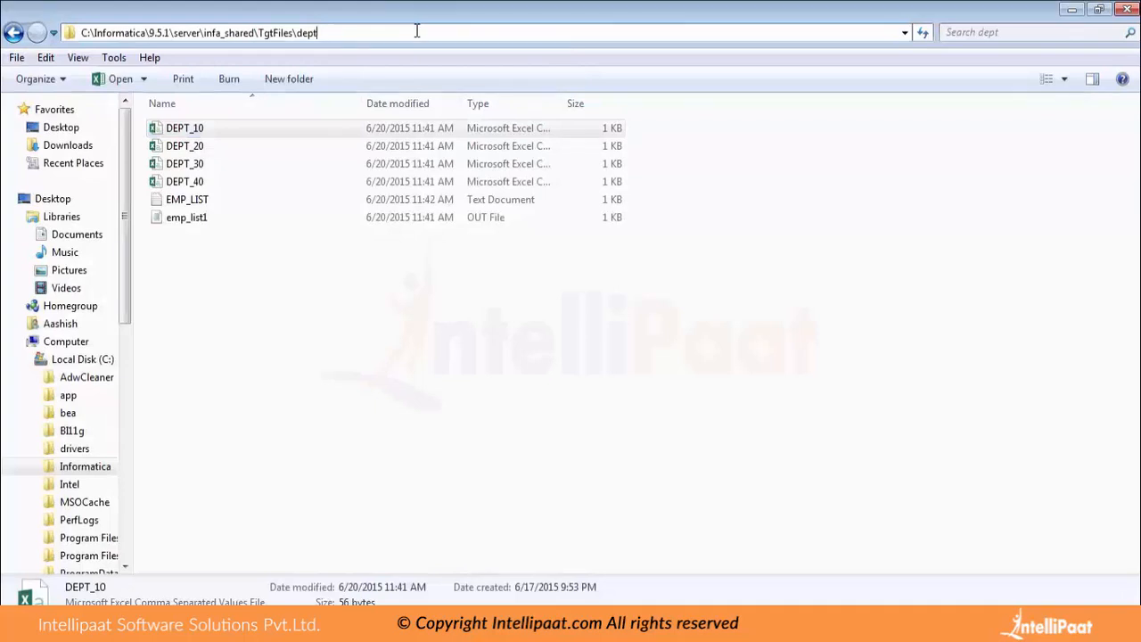
{"action": "type", "text": "\\"}
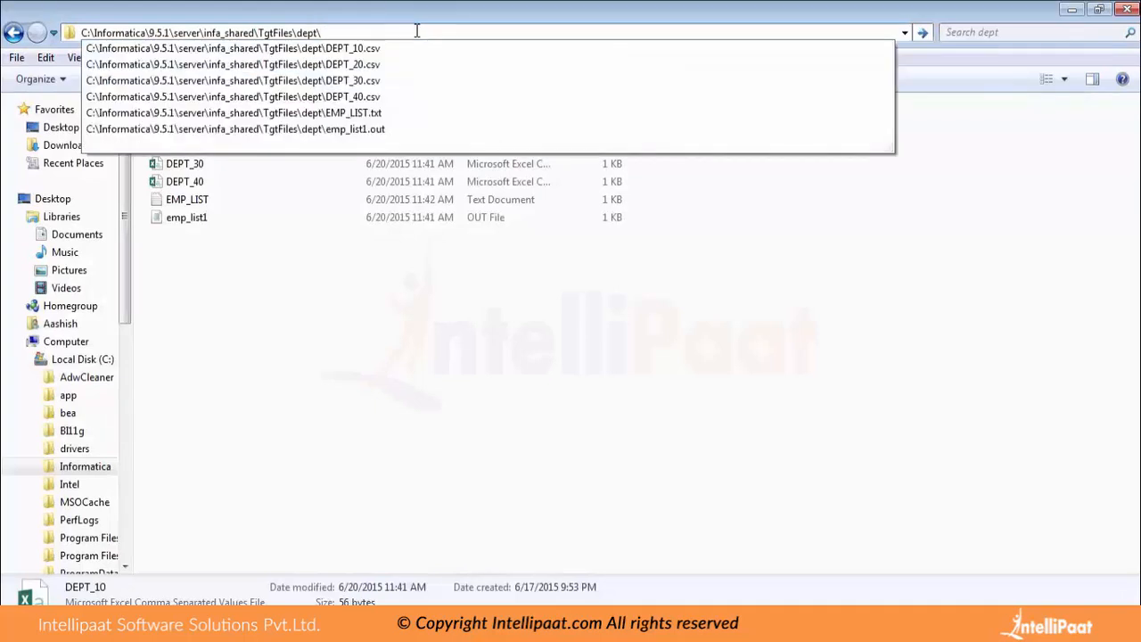
{"action": "key", "text": "Down"}
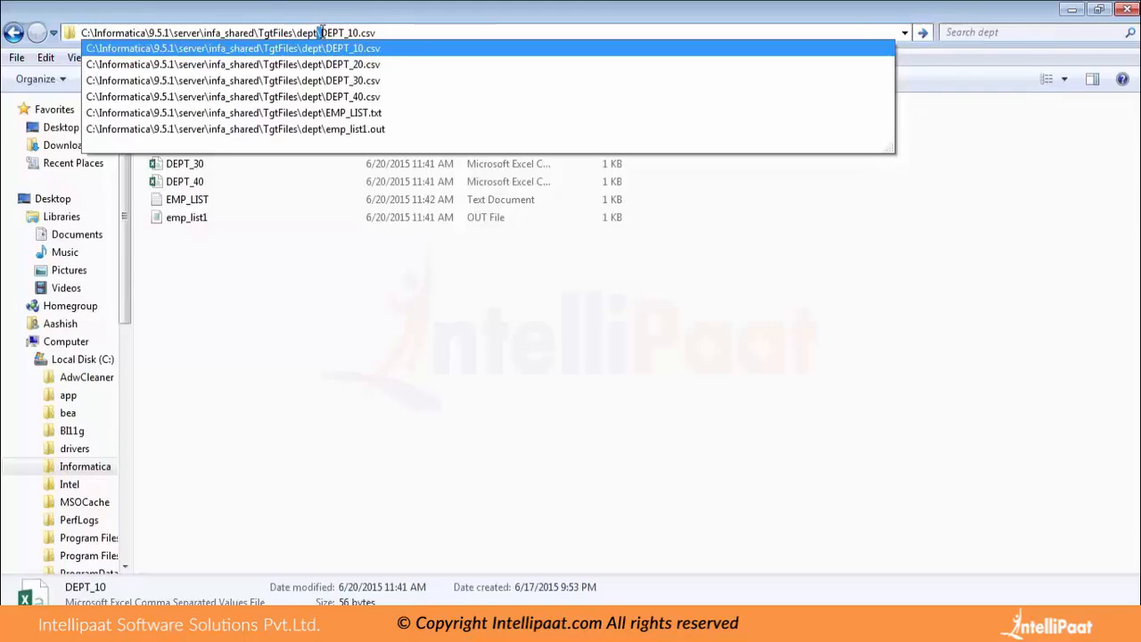
{"action": "left_click_drag", "start_coordinate": [322, 32], "coordinate": [378, 32]}
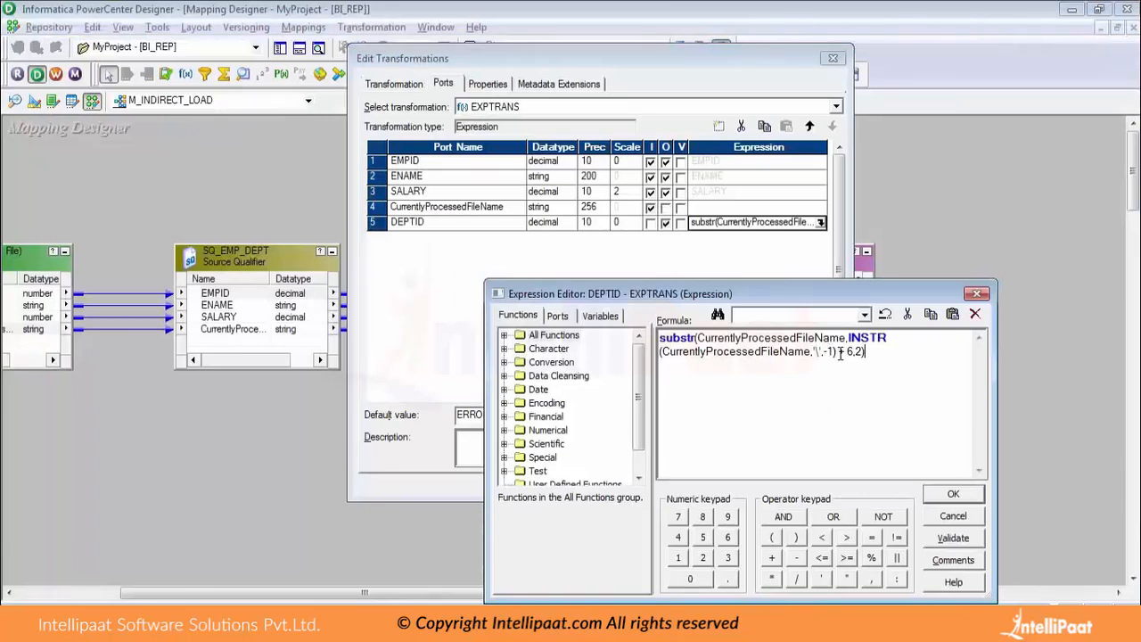
Check the + 6 offset in the DEPTID formula against the DEPT_10 file name in the dept folder.
{"action": "left_click_drag", "start_coordinate": [840, 352], "coordinate": [846, 353]}
{"action": "left_click", "coordinate": [853, 351]}
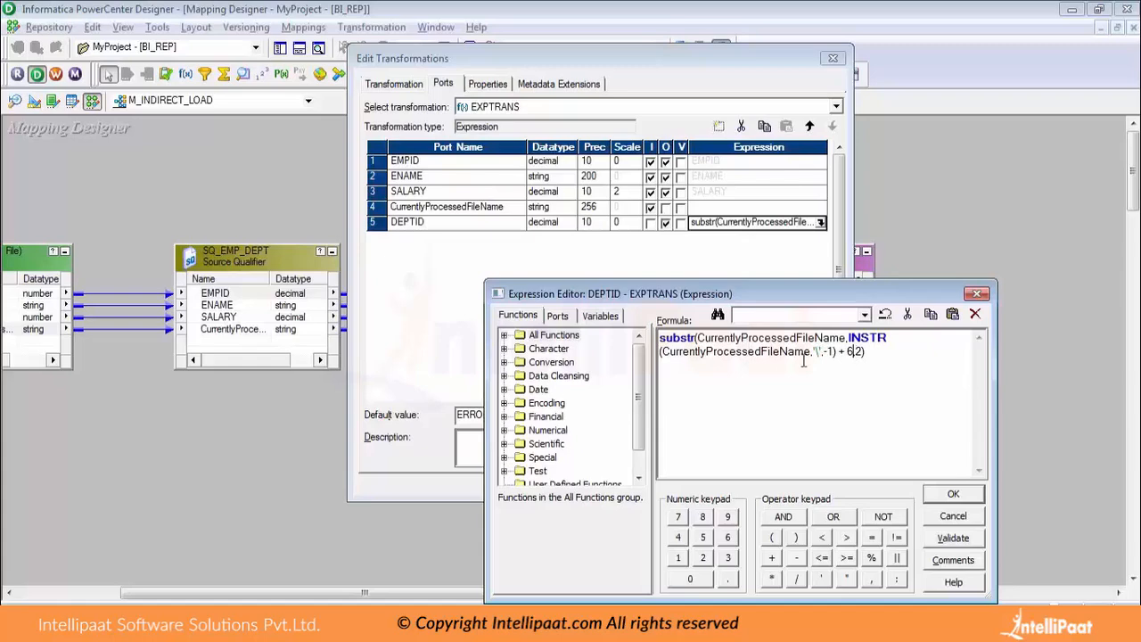
{"action": "key", "text": "alt+Tab"}
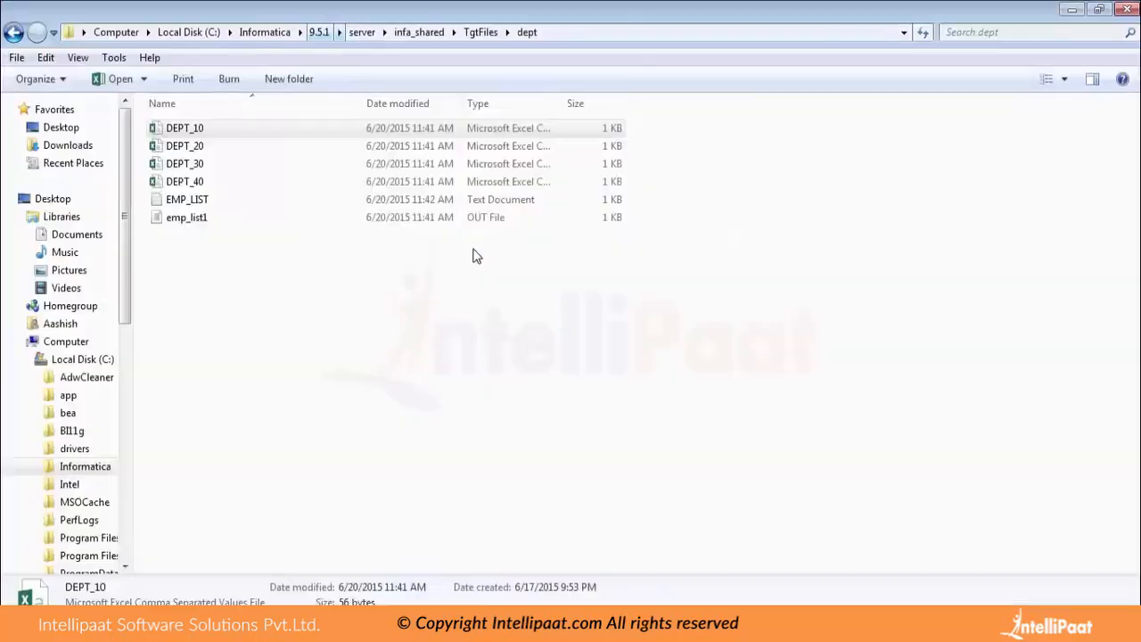
{"action": "left_click", "coordinate": [547, 56]}
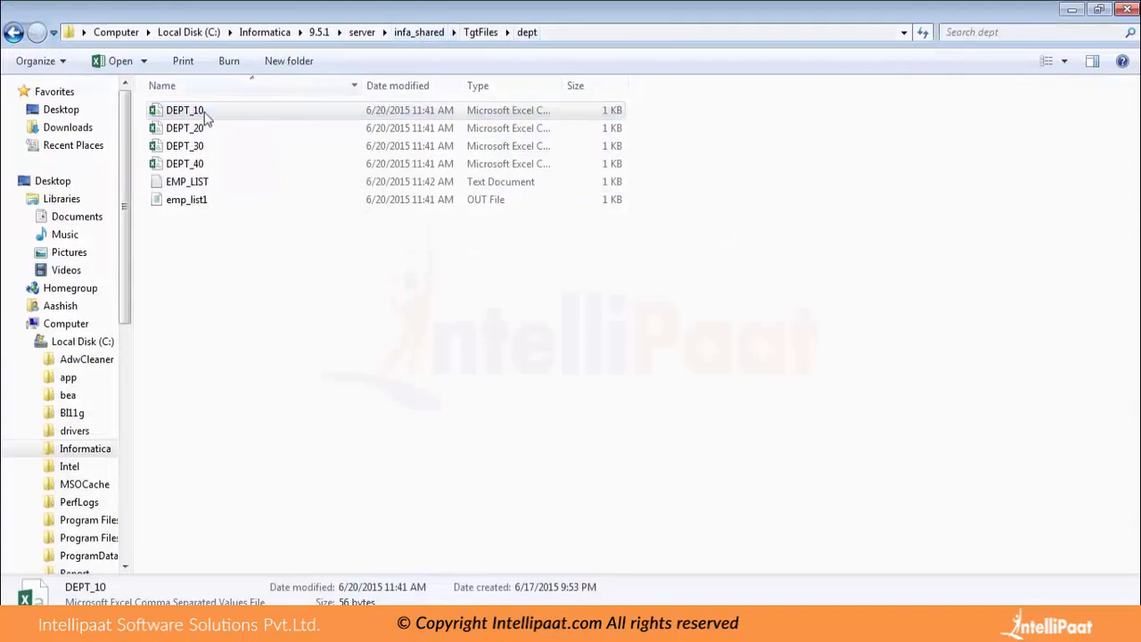
Compare the INSTR part of the DEPTID formula with the last backslash in the dept folder's full path.
{"action": "left_click", "coordinate": [535, 32]}
{"action": "left_click", "coordinate": [553, 34]}
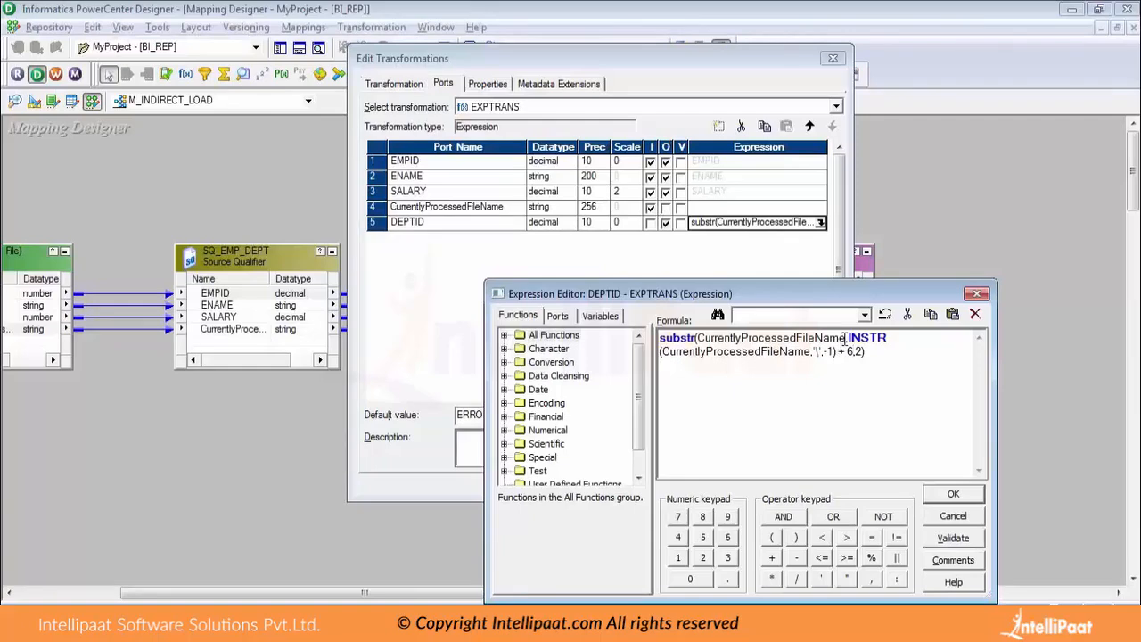
{"action": "mouse_move", "coordinate": [848, 338]}
{"action": "left_mouse_down"}
{"action": "mouse_move", "coordinate": [813, 353]}
{"action": "mouse_move", "coordinate": [836, 354]}
{"action": "left_mouse_up"}
{"action": "key", "text": "alt+Tab"}
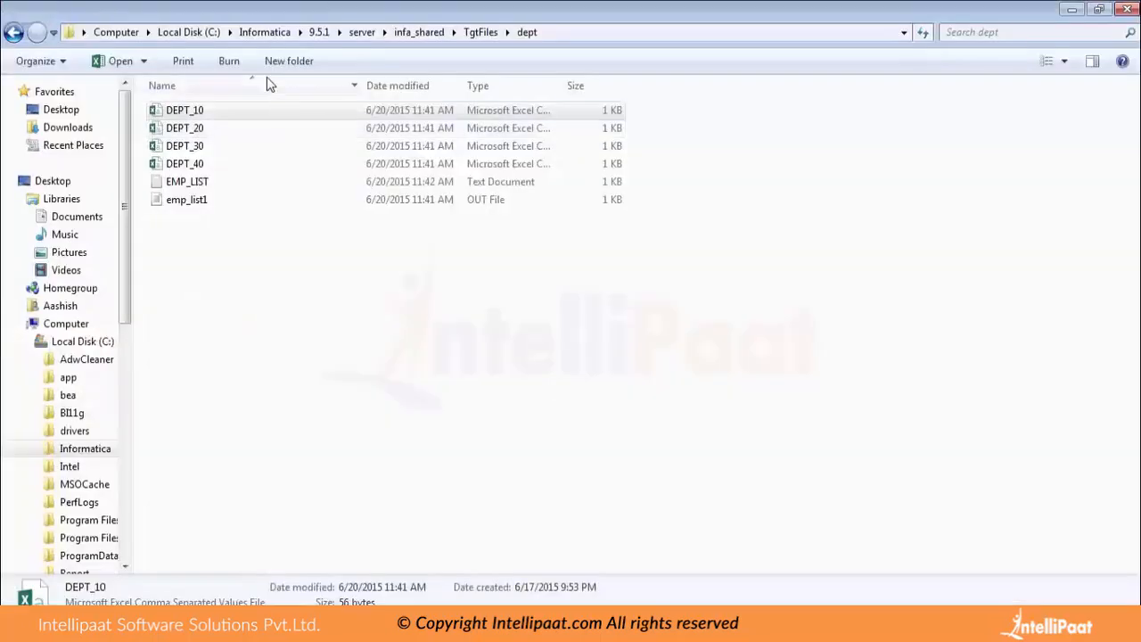
{"action": "left_click", "coordinate": [507, 31]}
{"action": "left_click", "coordinate": [507, 32]}
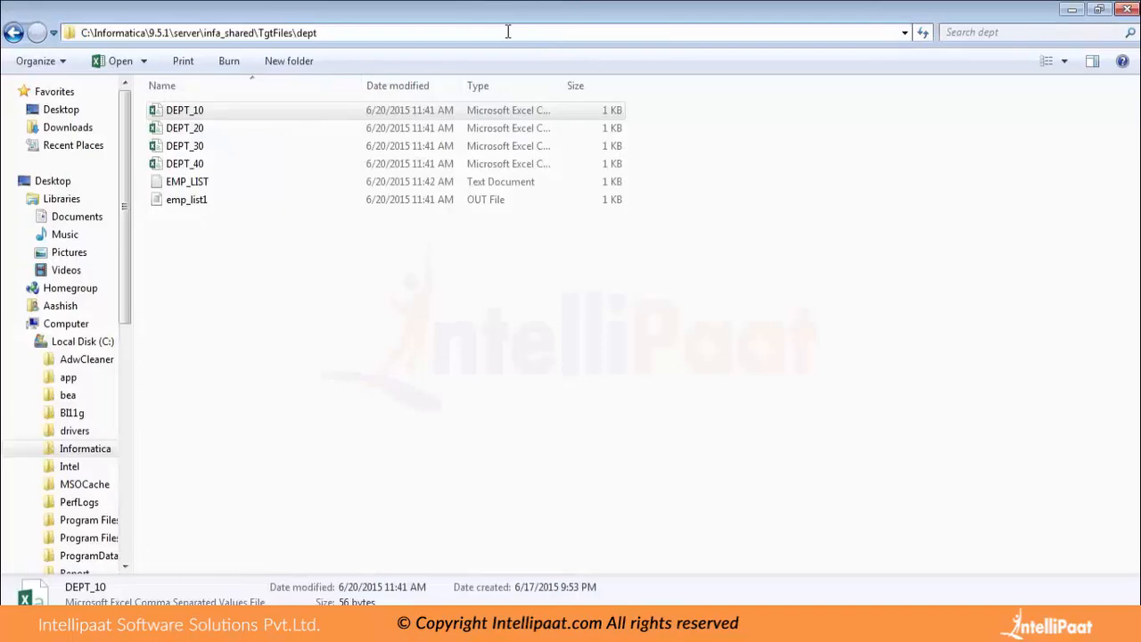
{"action": "type", "text": "\\"}
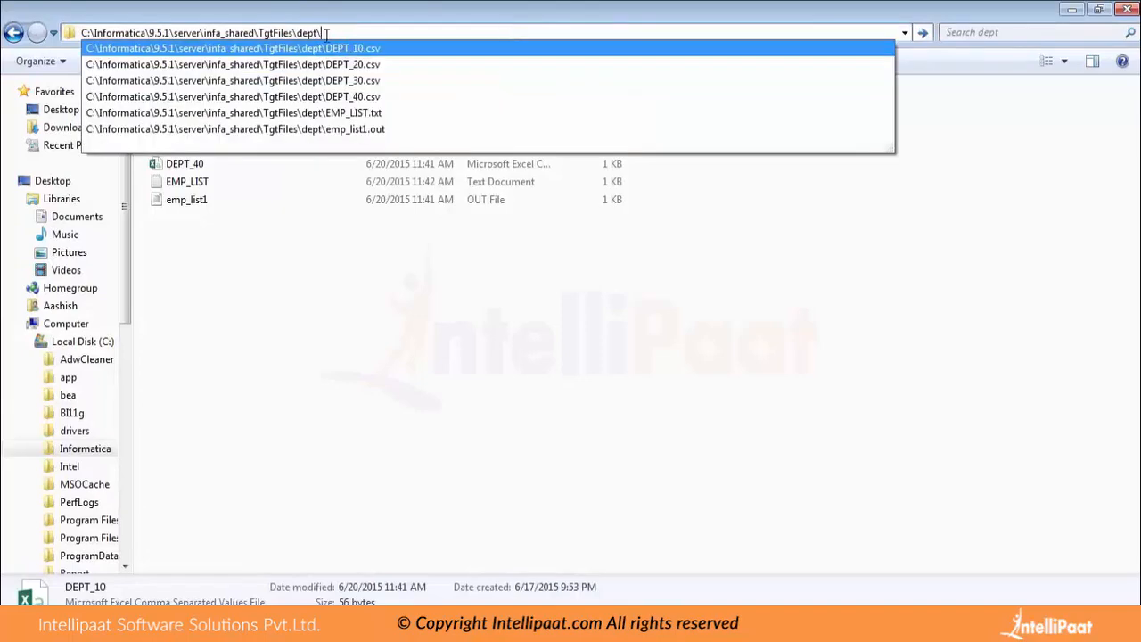
{"action": "key", "text": "alt+Tab"}
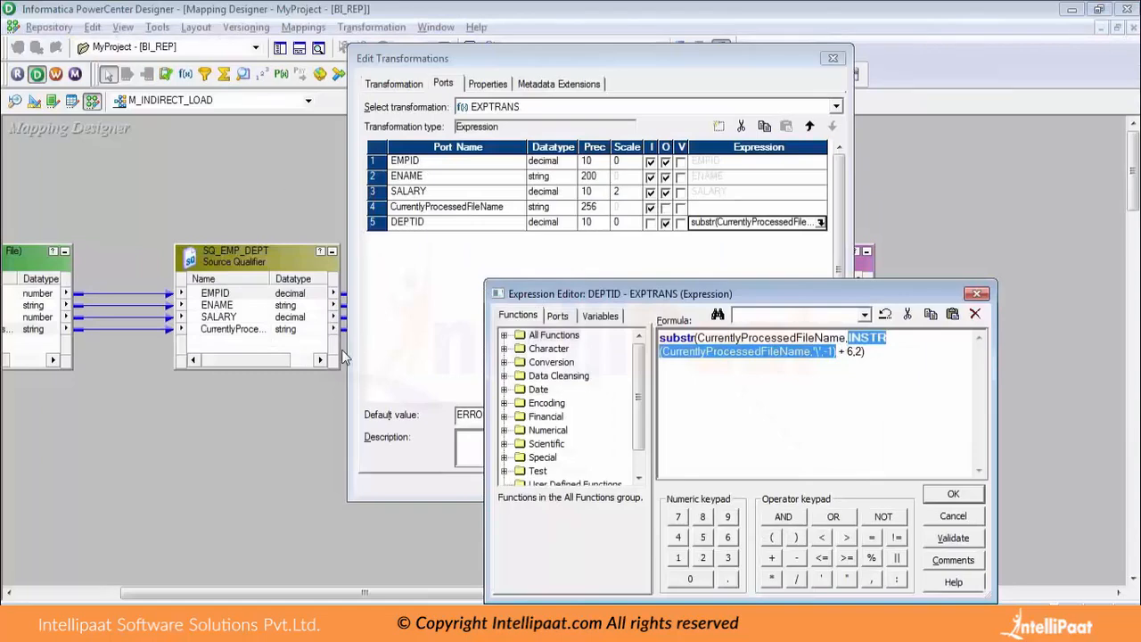
Check the offset 6 and length 2 in the DEPTID formula against the DEPT file names in the dept folder.
{"action": "key", "text": "alt+Tab"}
{"action": "left_click", "coordinate": [312, 242]}
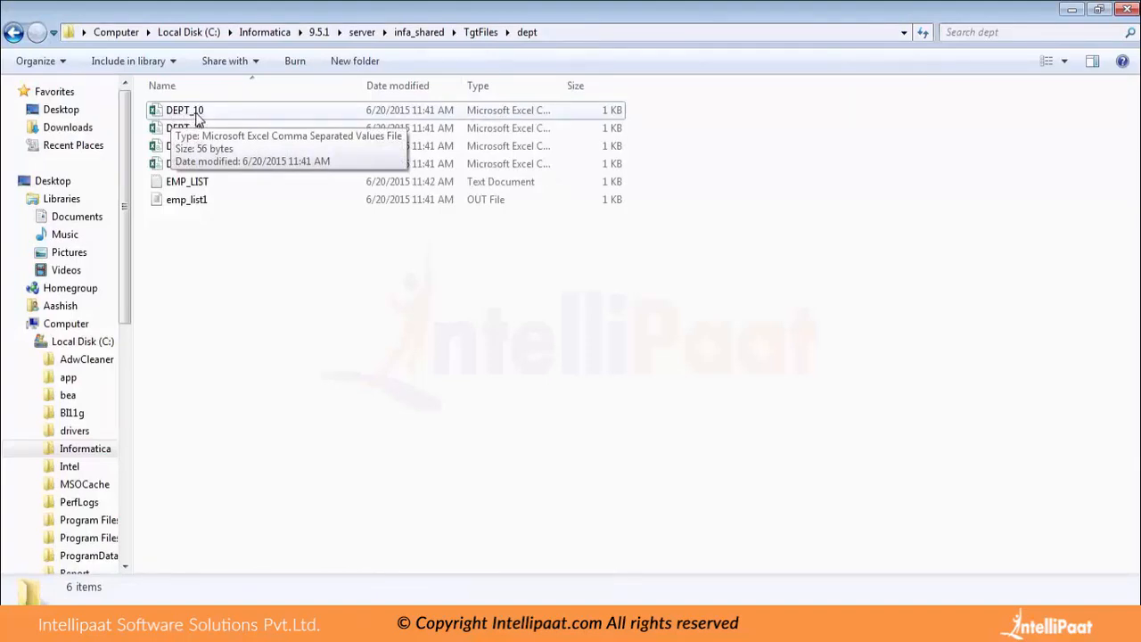
{"action": "key", "text": "alt+Tab"}
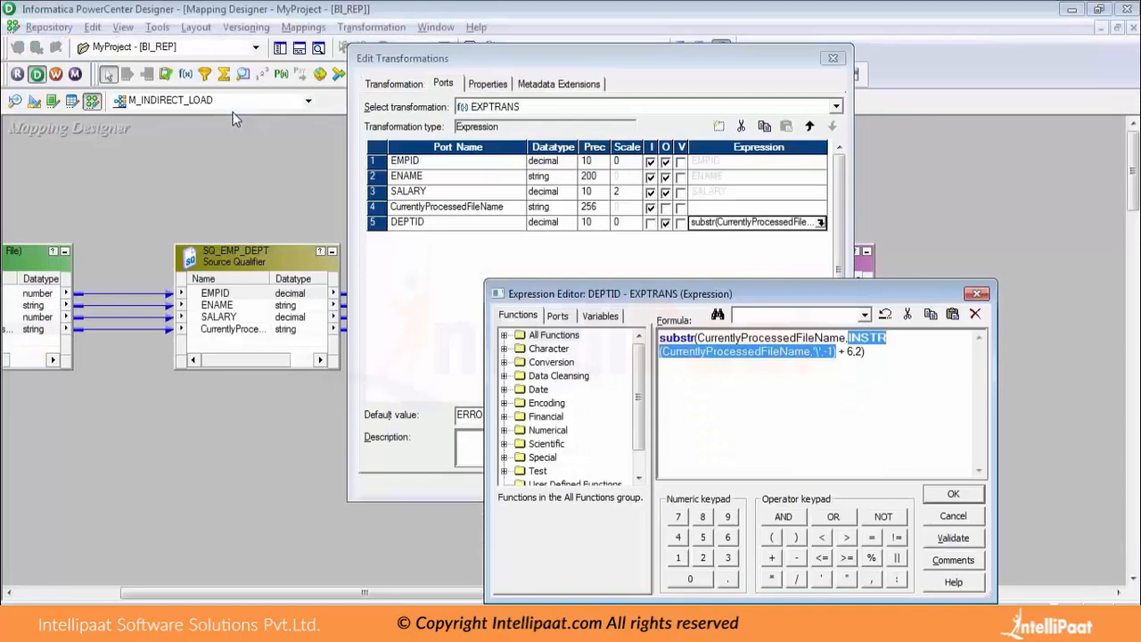
{"action": "left_click", "coordinate": [835, 419]}
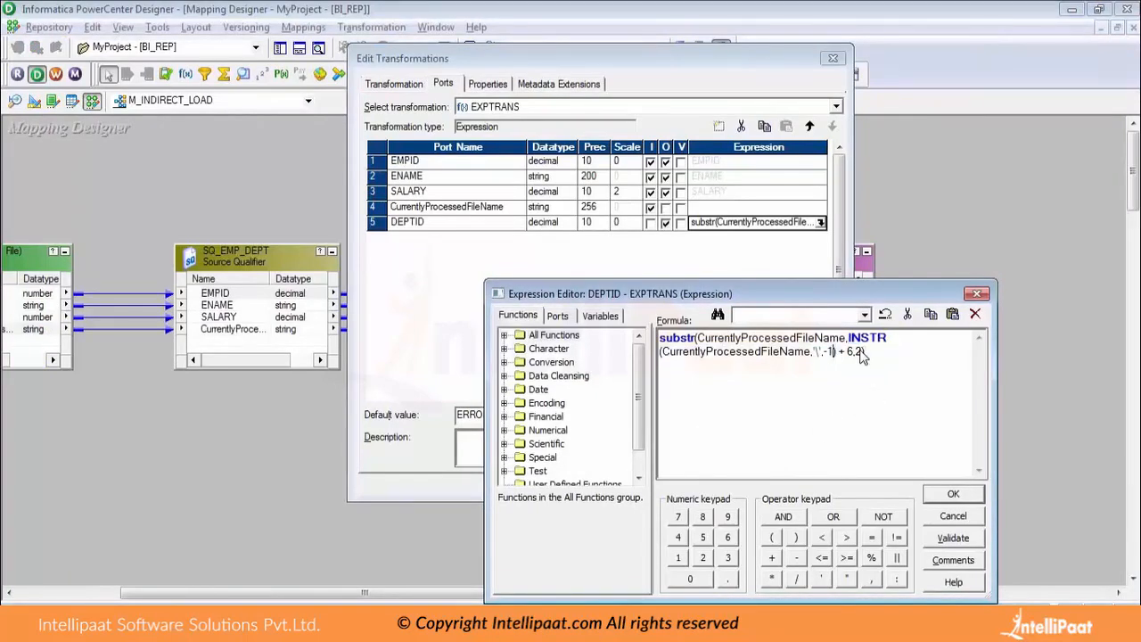
{"action": "key", "text": "alt+Tab"}
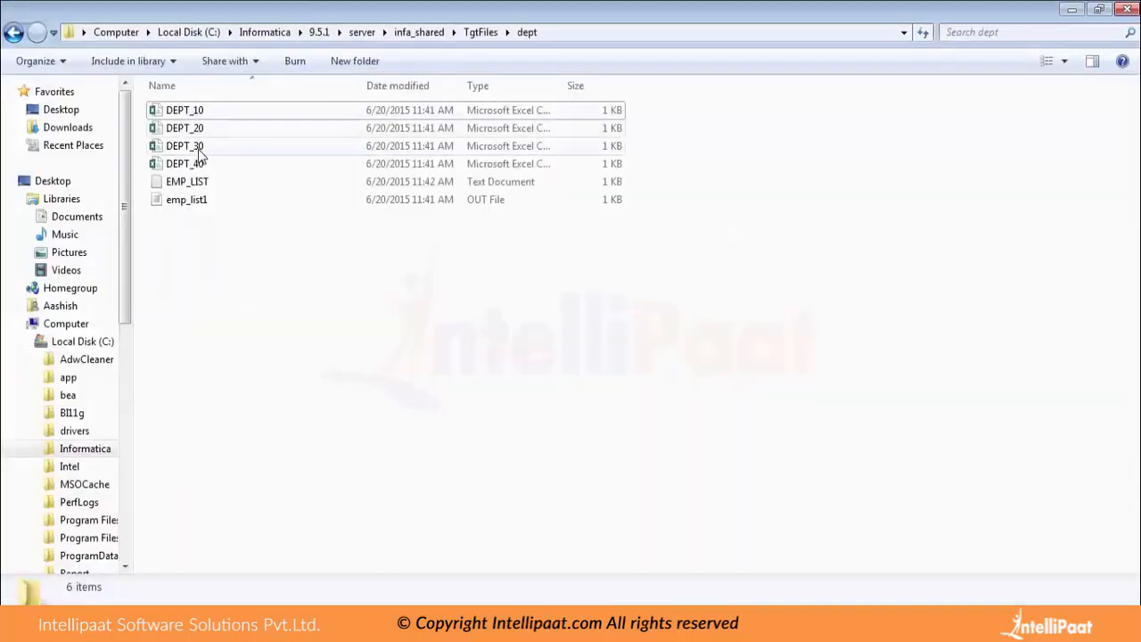
{"action": "key", "text": "alt+Tab"}
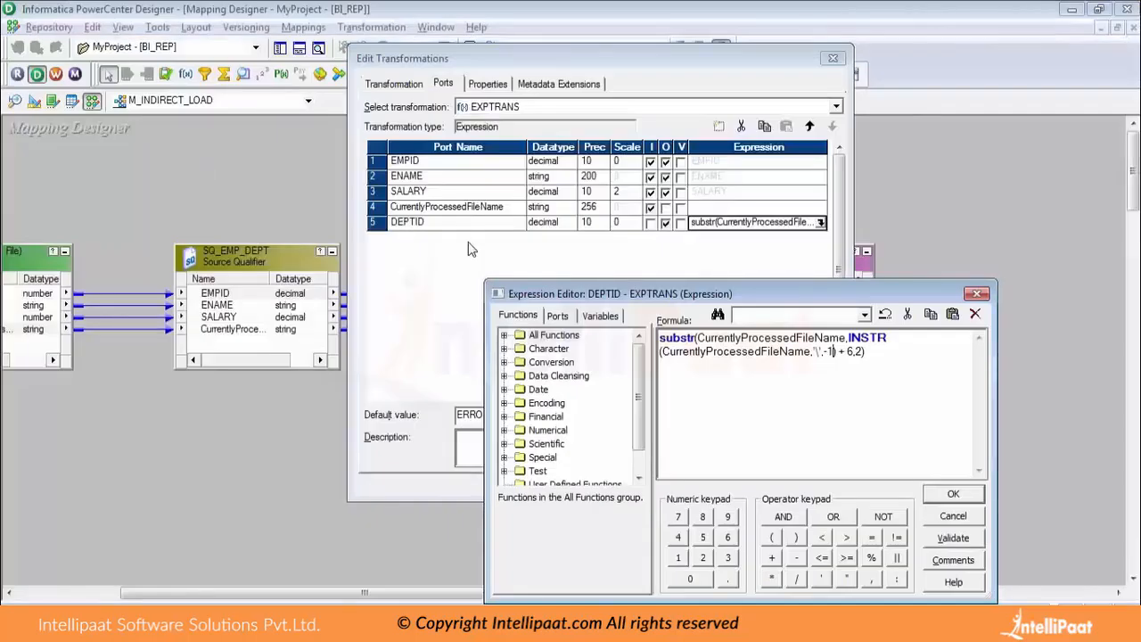
{"action": "left_click", "coordinate": [869, 350]}
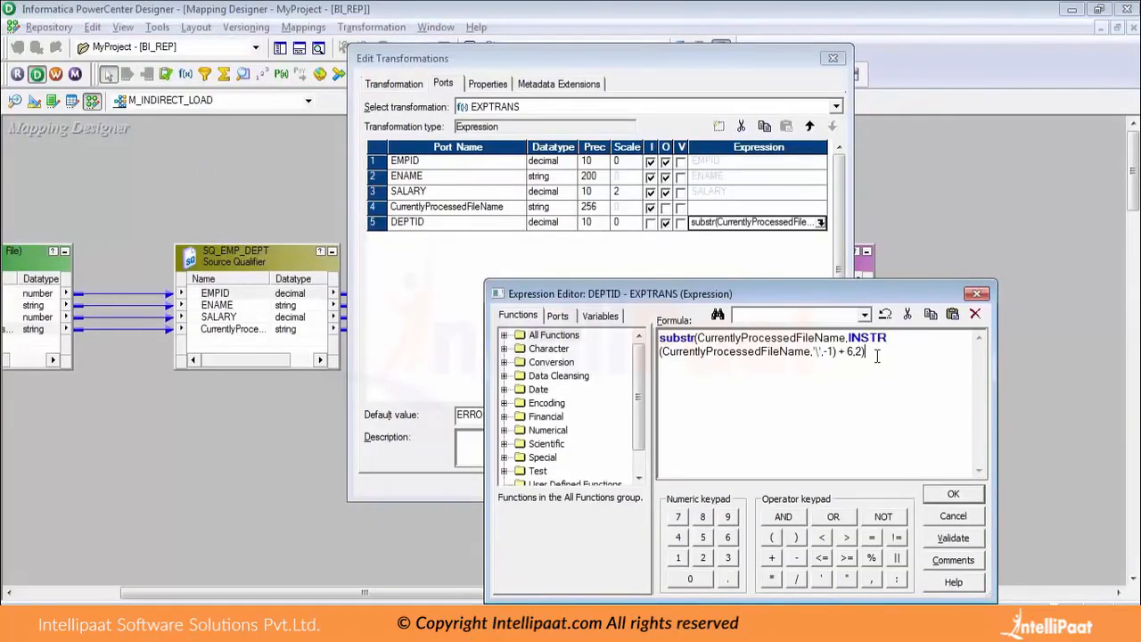
Confirm the DEPTID expression, review the DEPTID port, and close the EXPTRANS editor with its settings accepted.
{"action": "left_click", "coordinate": [952, 496]}
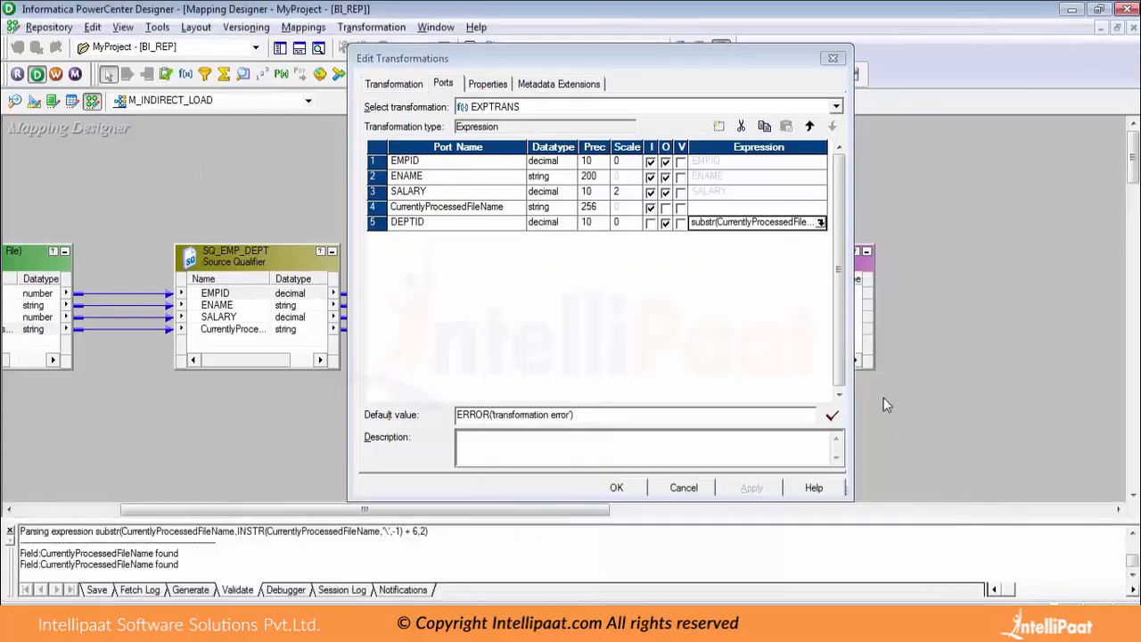
{"action": "left_click", "coordinate": [450, 227]}
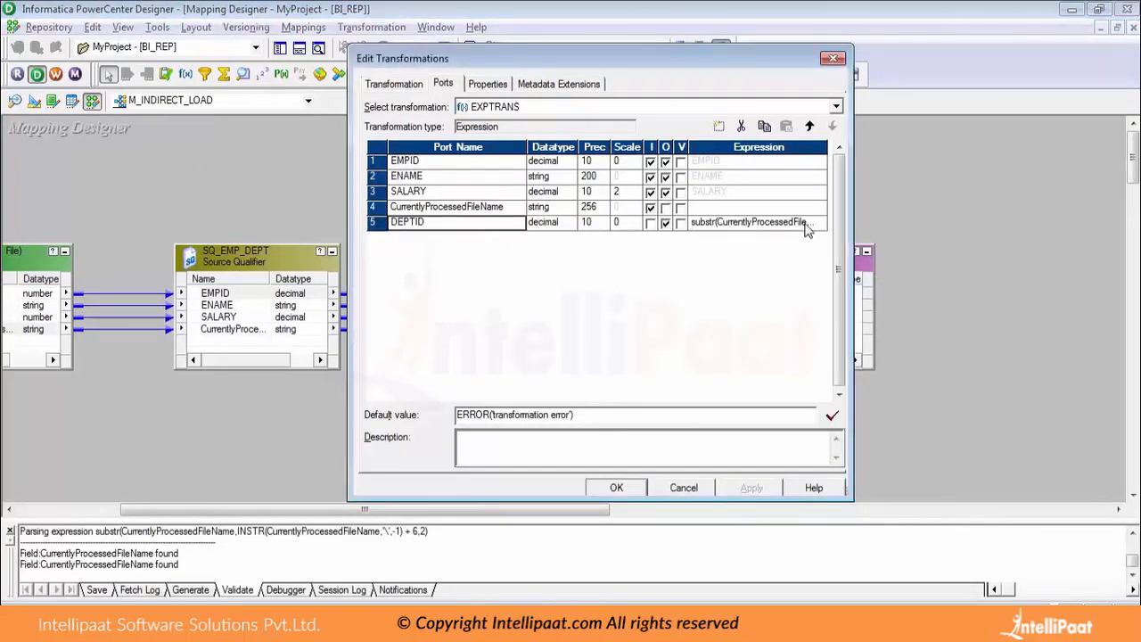
{"action": "left_click", "coordinate": [431, 221]}
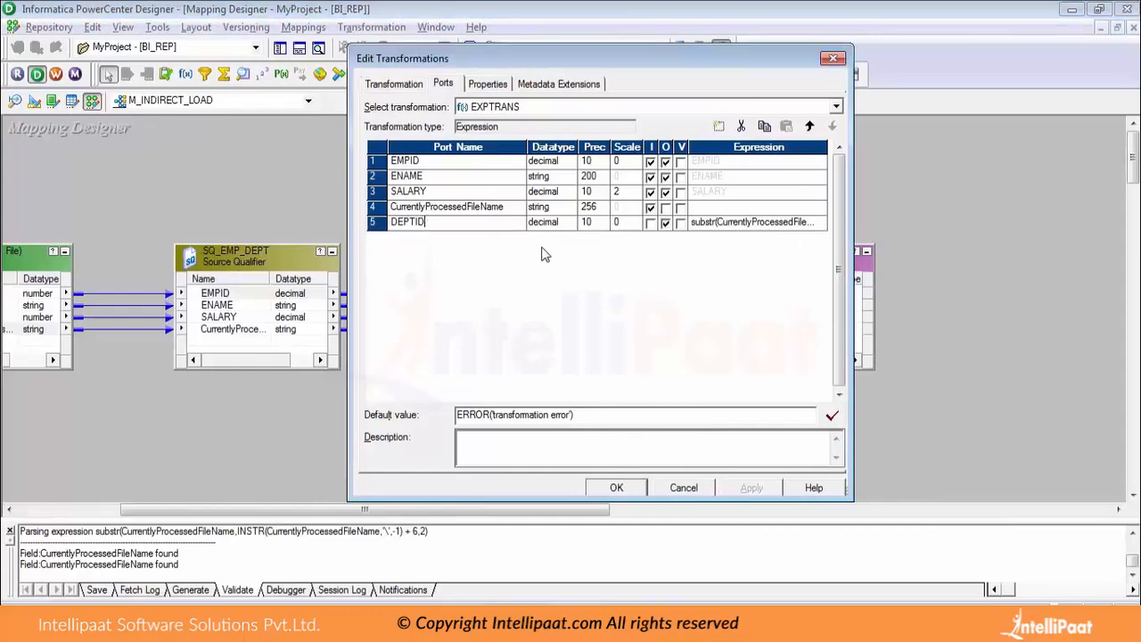
{"action": "left_click", "coordinate": [615, 490]}
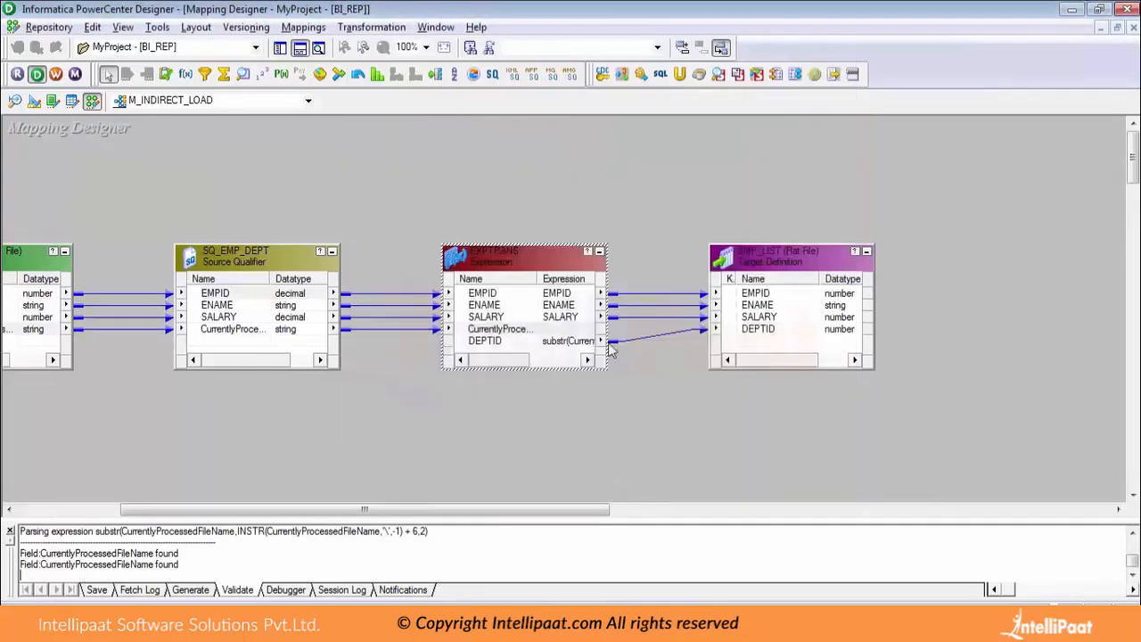
Look at the DEPTID column in the EMP_LIST target and its transformation details, then close them.
{"action": "left_click", "coordinate": [762, 330]}
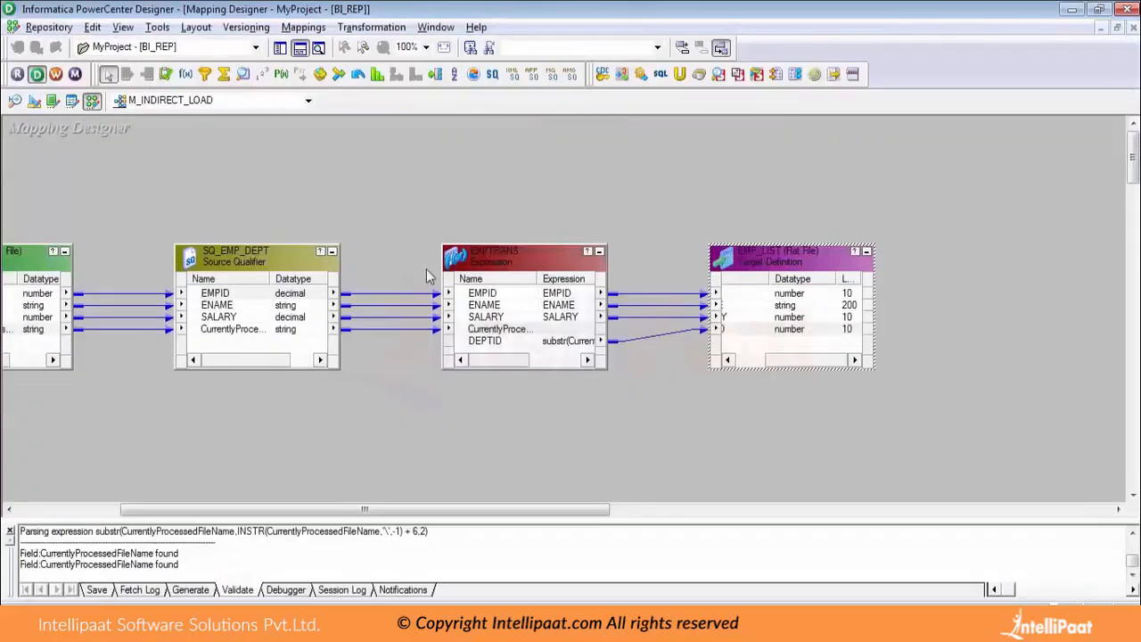
{"action": "double_click", "coordinate": [751, 271]}
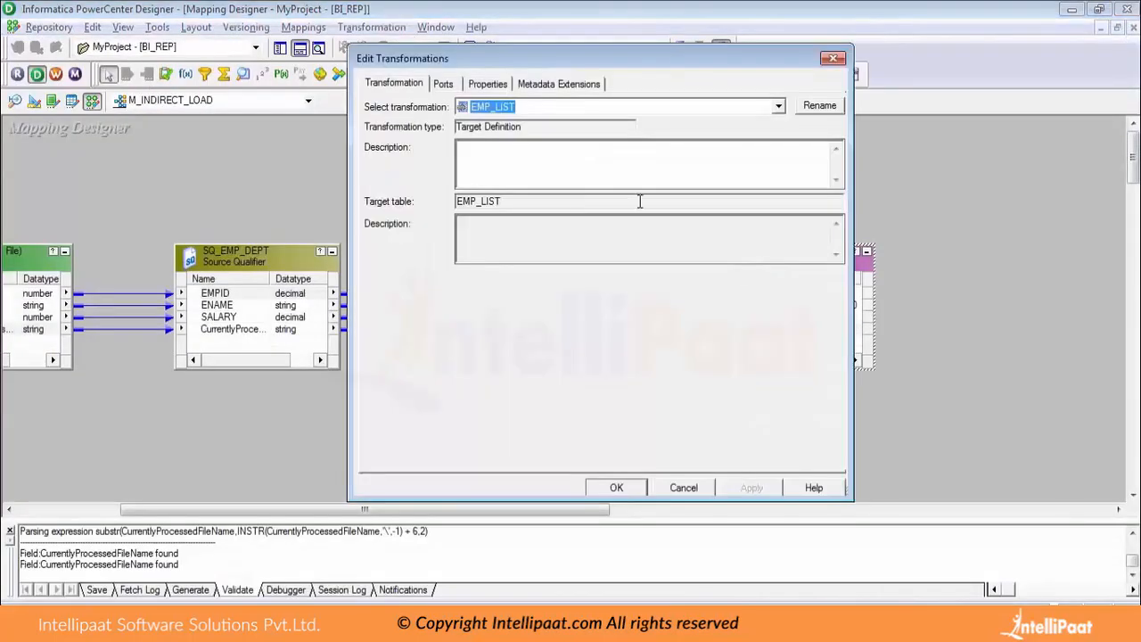
{"action": "left_click", "coordinate": [832, 58]}
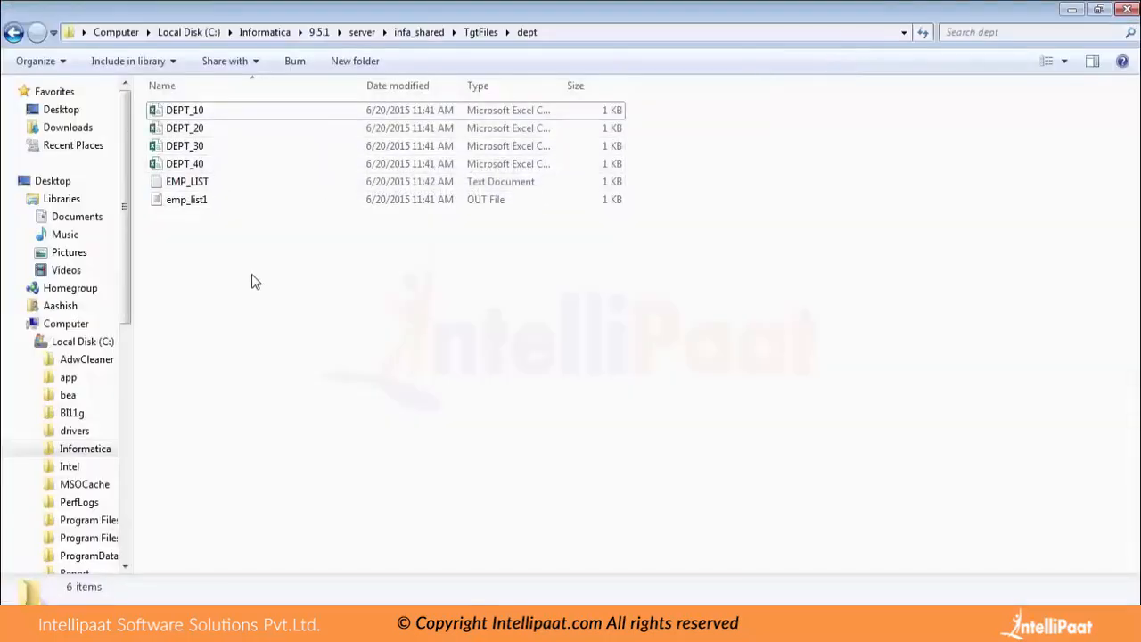
Arrange all objects of the M_INDIRECT_LOAD mapping as icons.
{"action": "key", "text": "alt+Tab"}
{"action": "right_click", "coordinate": [348, 194]}
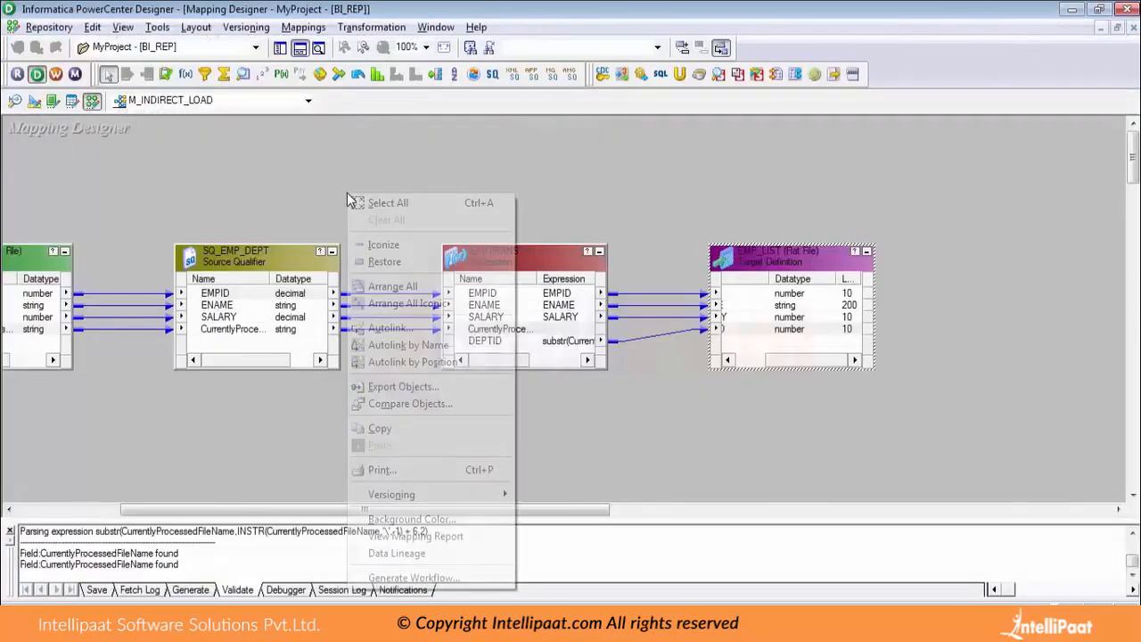
{"action": "left_click", "coordinate": [434, 313]}
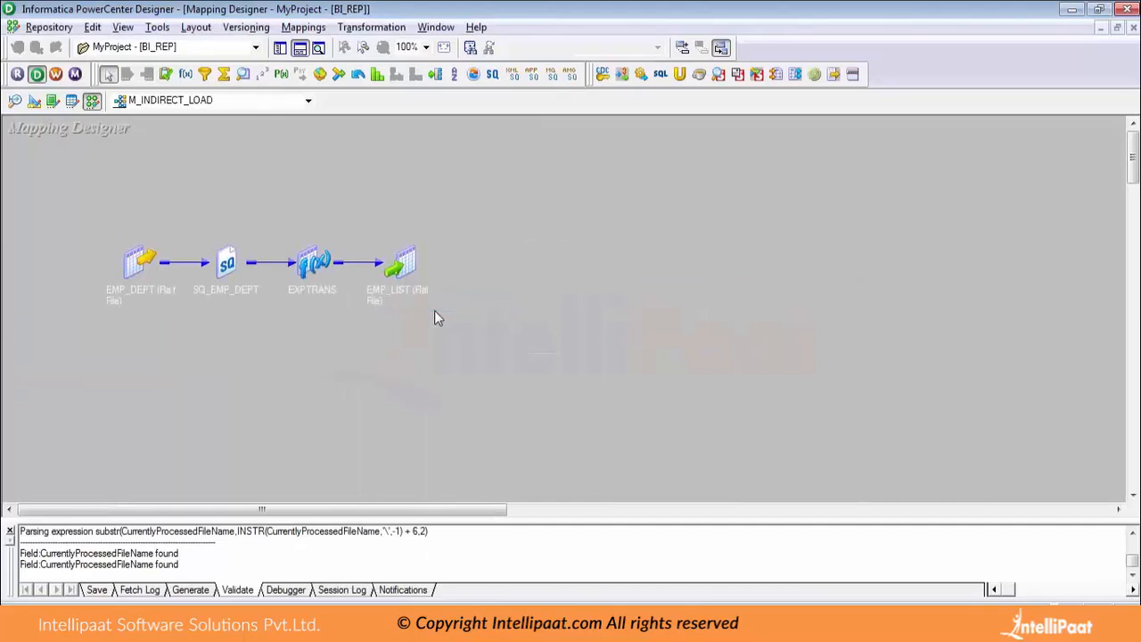
{"action": "mouse_move", "coordinate": [131, 270]}
Switch to Workflow Manager, open WF_INDIRECT_LOAD in the Workflow Designer, and show the mapping settings of session S_M_INDIRECT_LOAD.
{"action": "key", "text": "alt+Tab"}
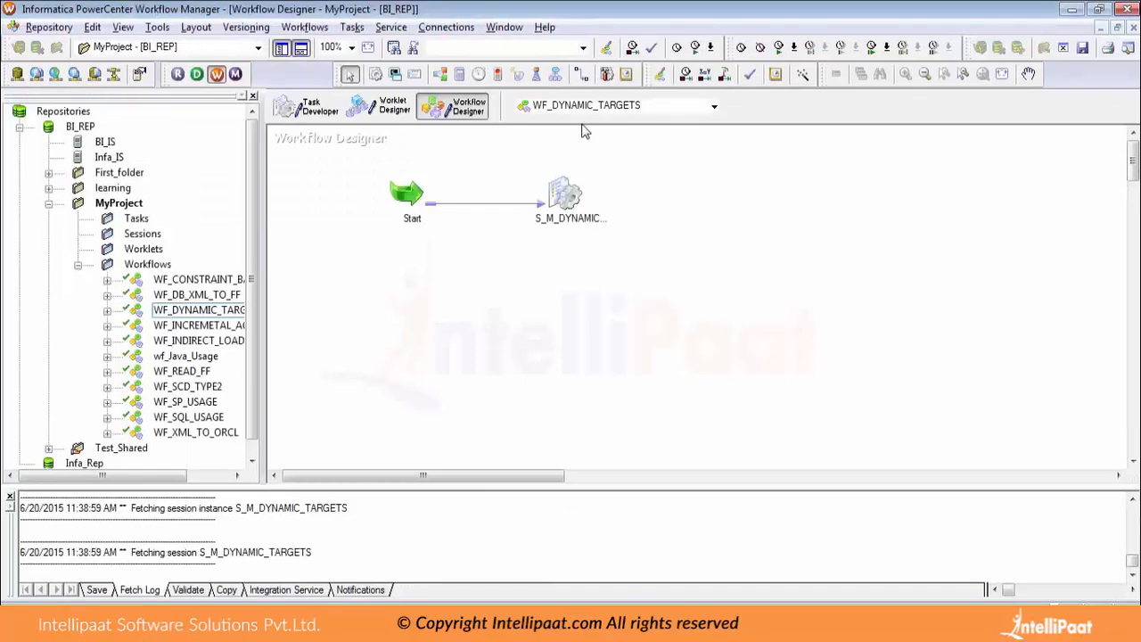
{"action": "left_click_drag", "start_coordinate": [196, 341], "coordinate": [536, 342]}
{"action": "double_click", "coordinate": [564, 194]}
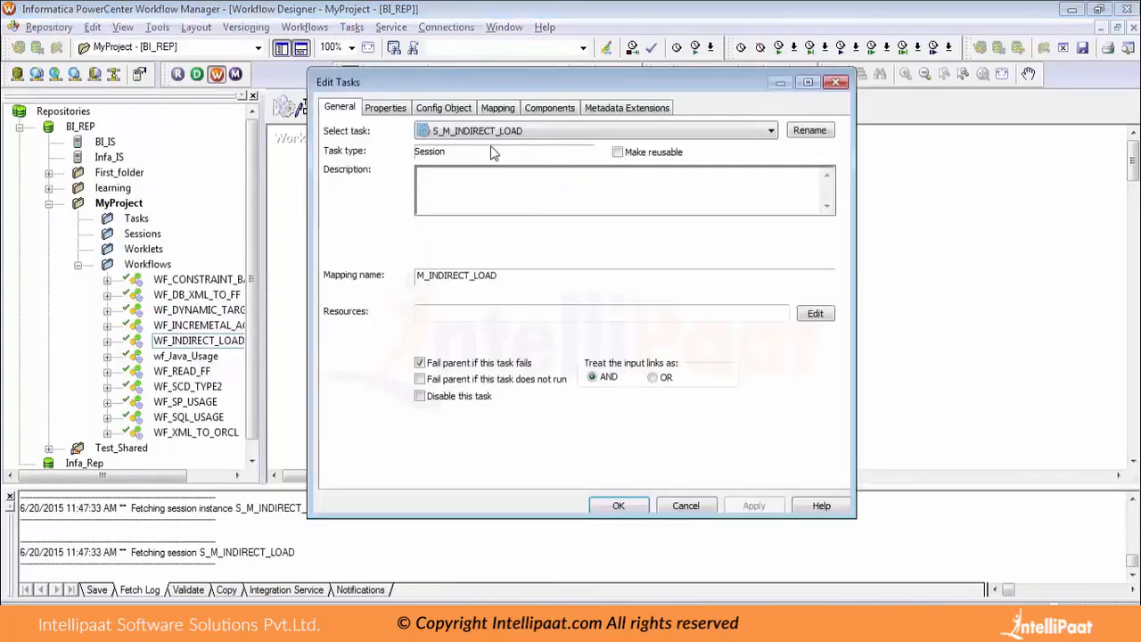
{"action": "left_click", "coordinate": [498, 109]}
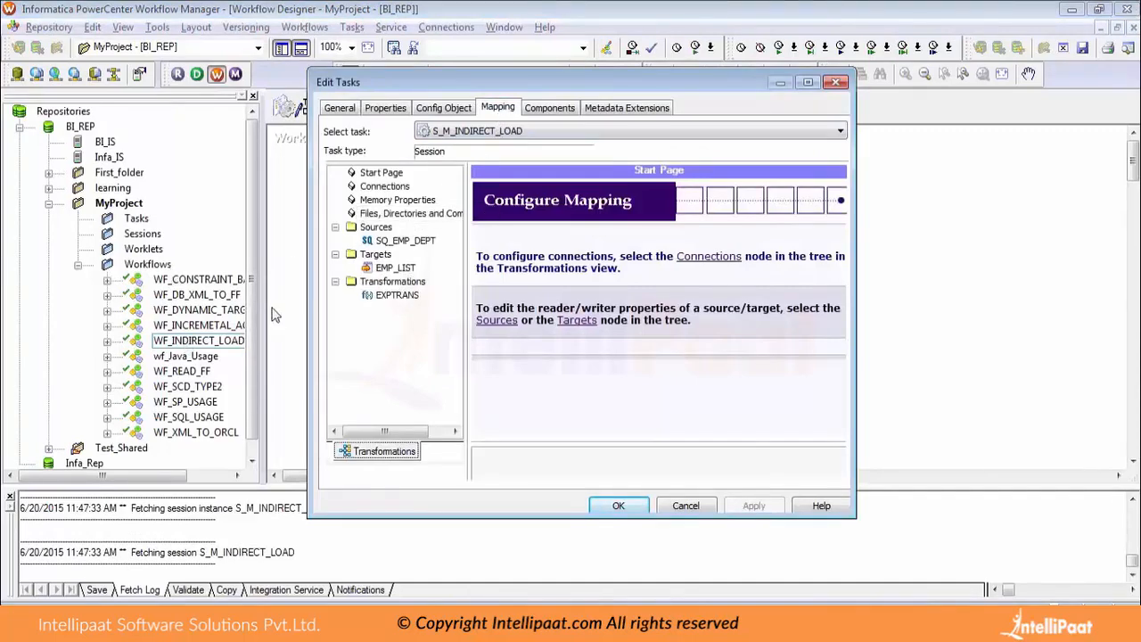
Examine the Source filetype property of SQ_EMP_DEPT and its Direct and Indirect options.
{"action": "left_click", "coordinate": [390, 242]}
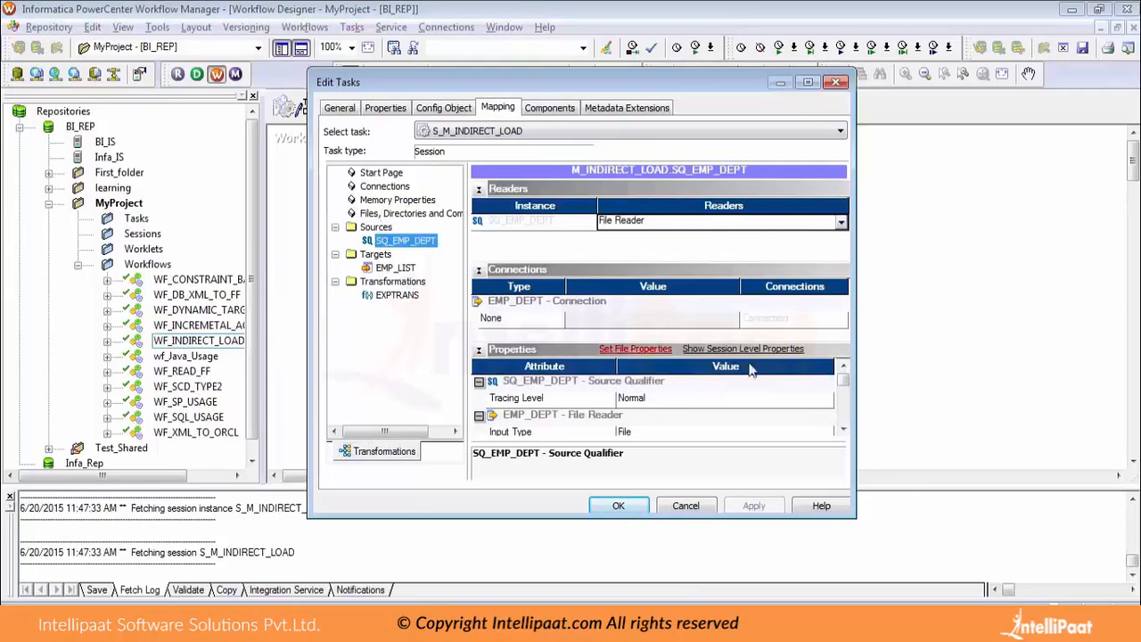
{"action": "scroll", "coordinate": [844, 430], "scroll_direction": "down", "scroll_amount": 4}
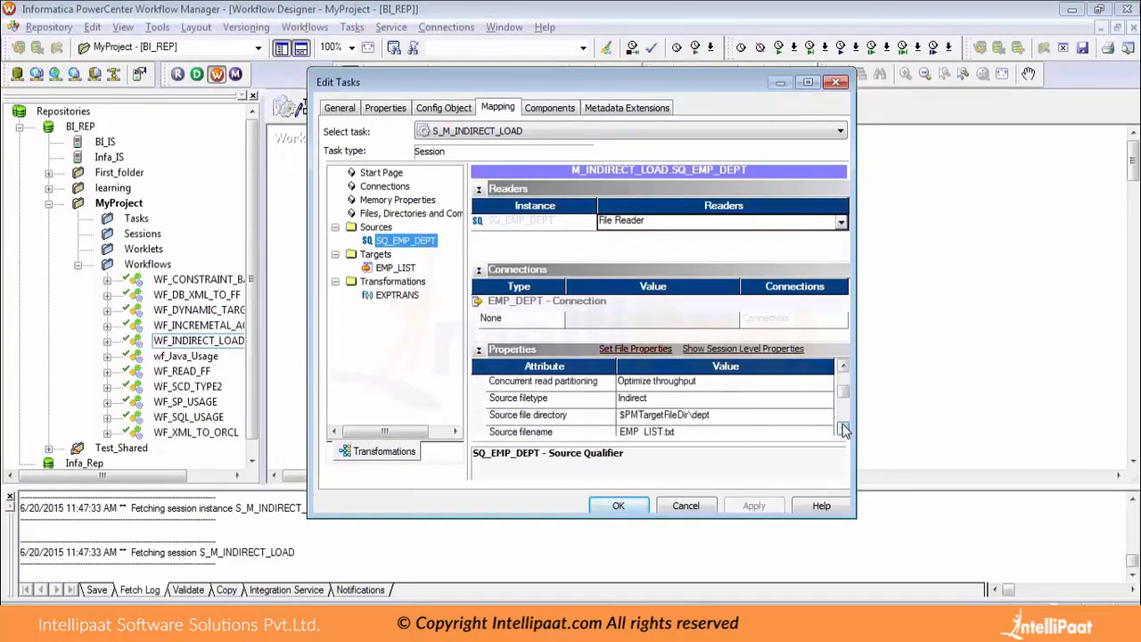
{"action": "left_click", "coordinate": [692, 399]}
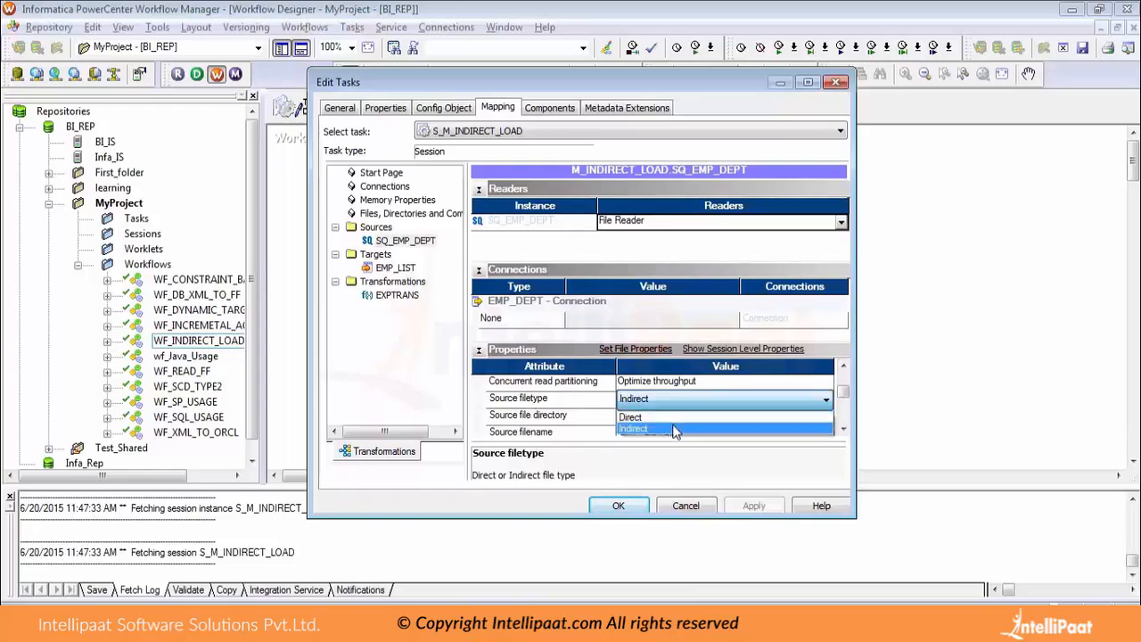
{"action": "left_click", "coordinate": [552, 419]}
{"action": "left_click", "coordinate": [585, 407]}
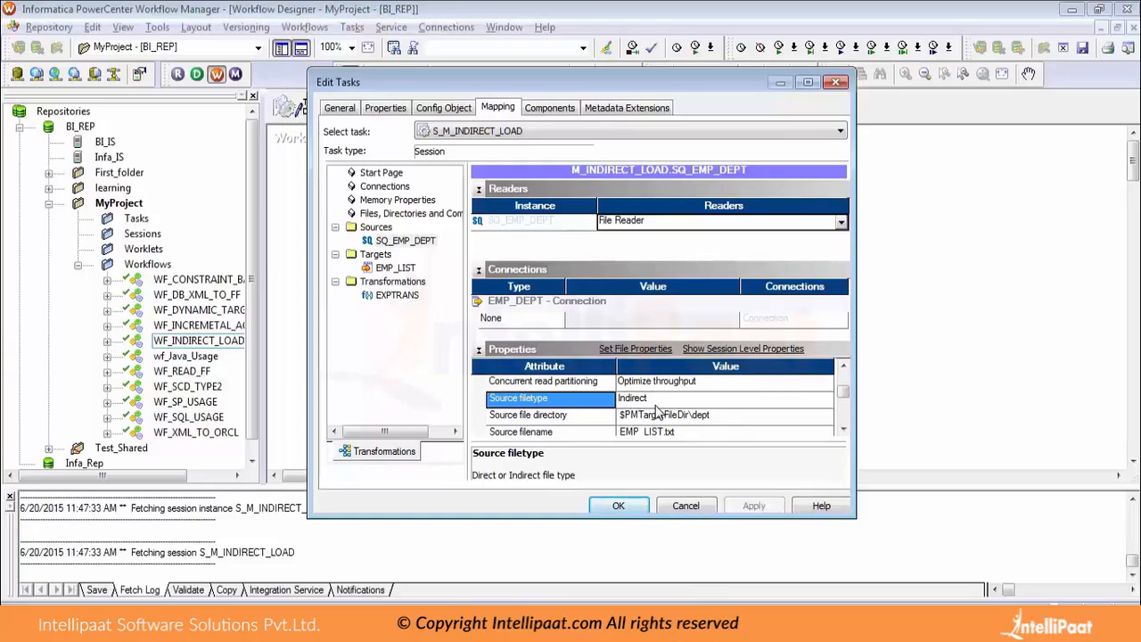
Examine the source file directory and source filename properties of SQ_EMP_DEPT, highlighting the file name.
{"action": "left_click", "coordinate": [690, 434]}
{"action": "left_click", "coordinate": [680, 434]}
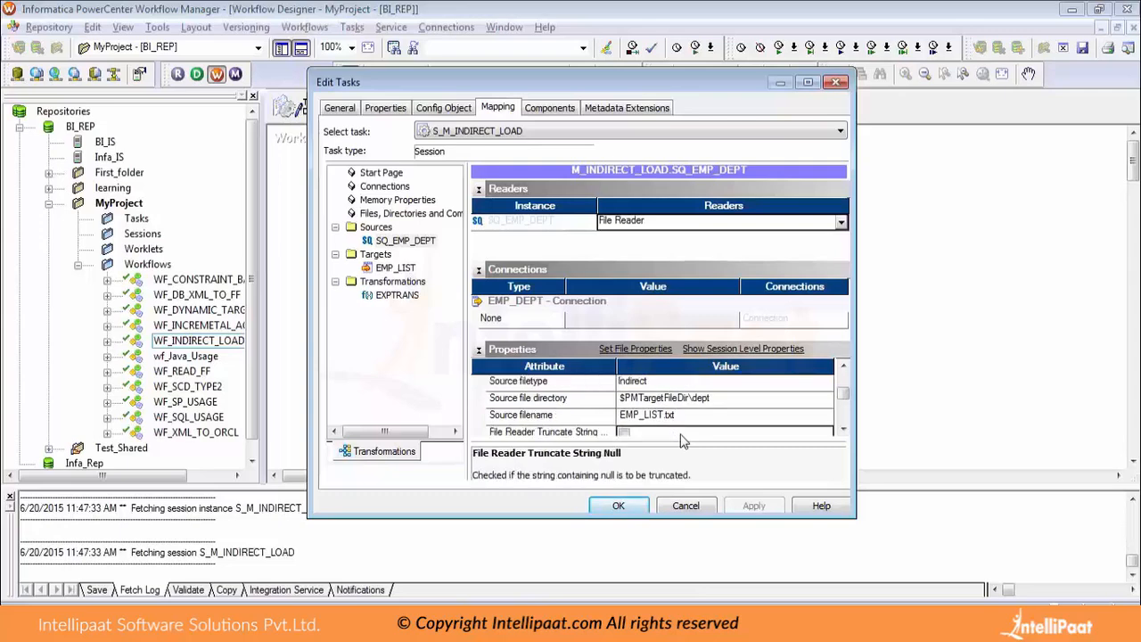
{"action": "left_click", "coordinate": [677, 401]}
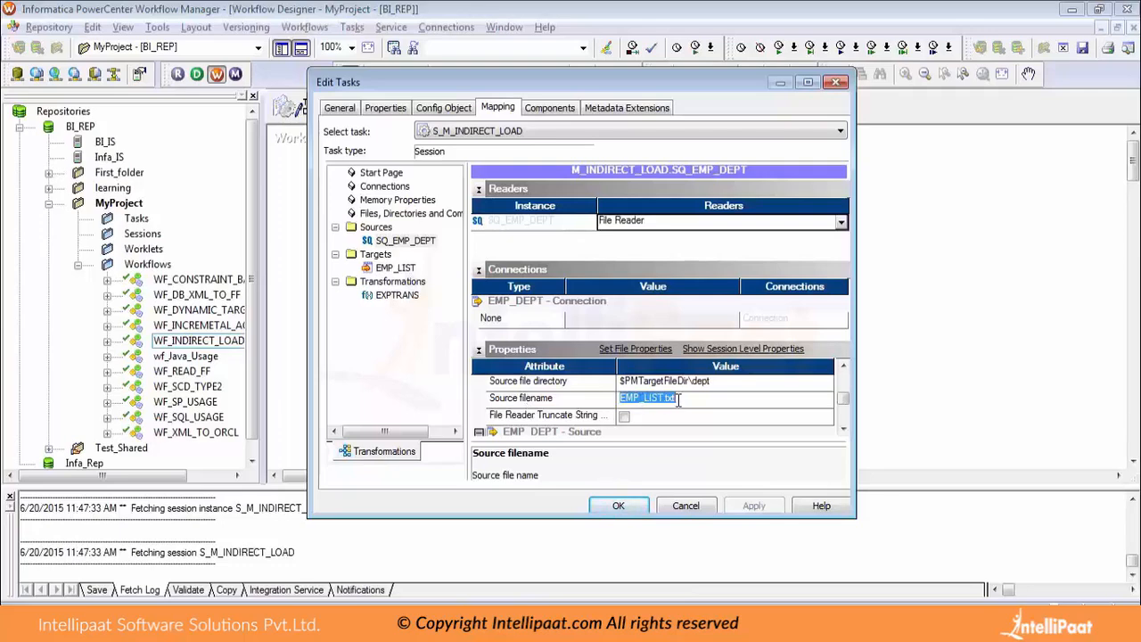
{"action": "left_click_drag", "start_coordinate": [683, 398], "coordinate": [606, 398]}
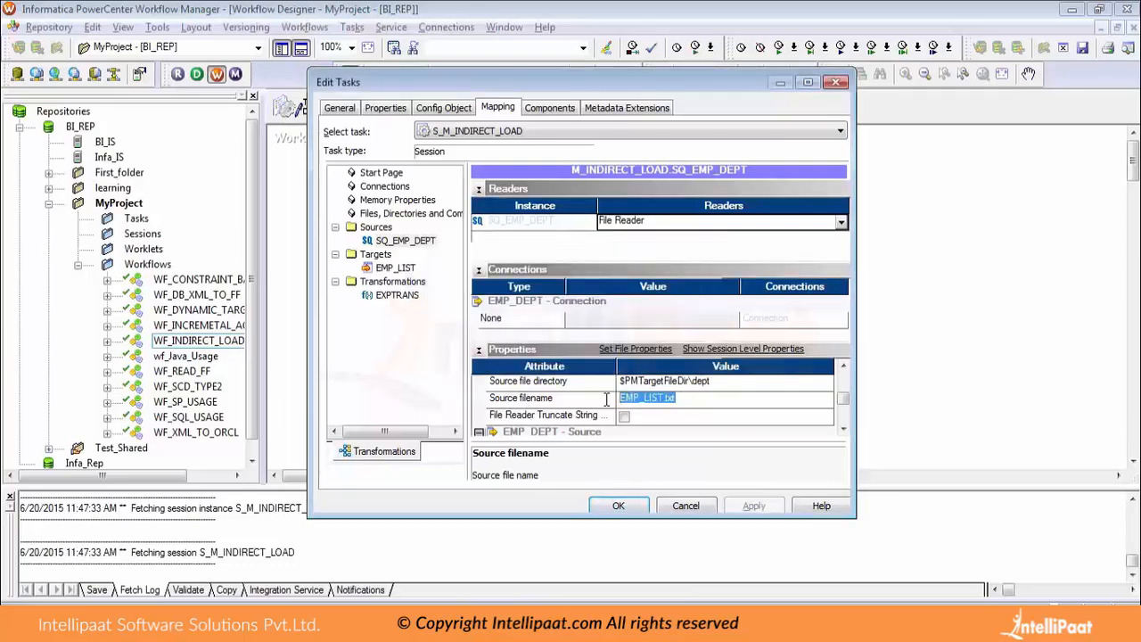
Open EMP_LIST from the dept folder in Notepad++, examine its list of CSV files, close it, and return to the session settings.
{"action": "key", "text": "alt+Tab"}
{"action": "key", "text": "Tab"}
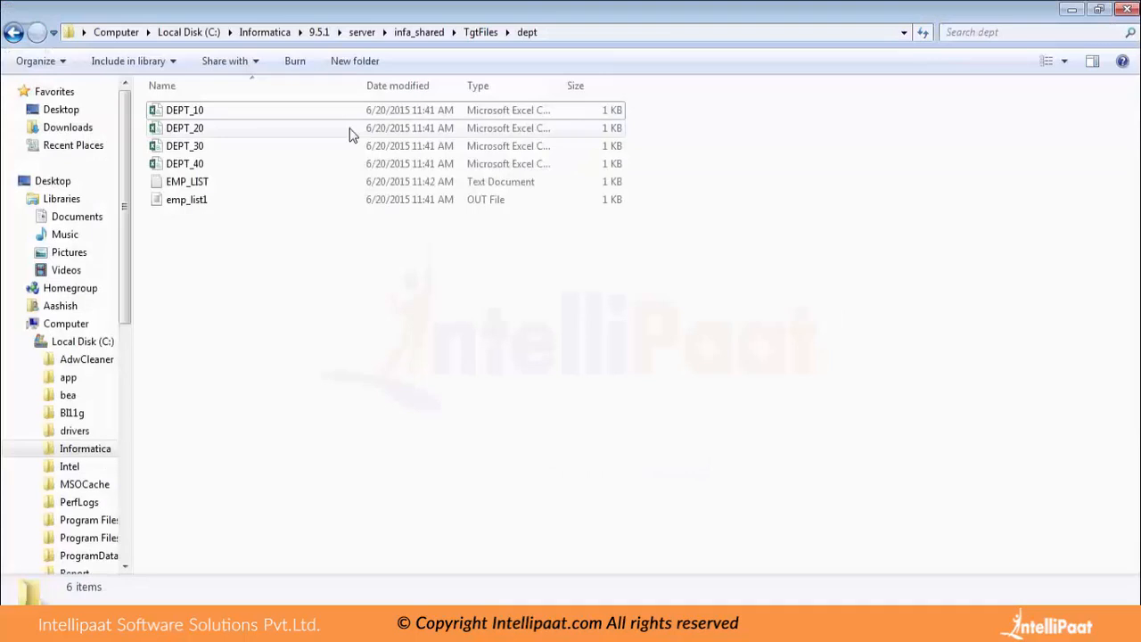
{"action": "left_click", "coordinate": [208, 181]}
{"action": "right_click", "coordinate": [212, 181]}
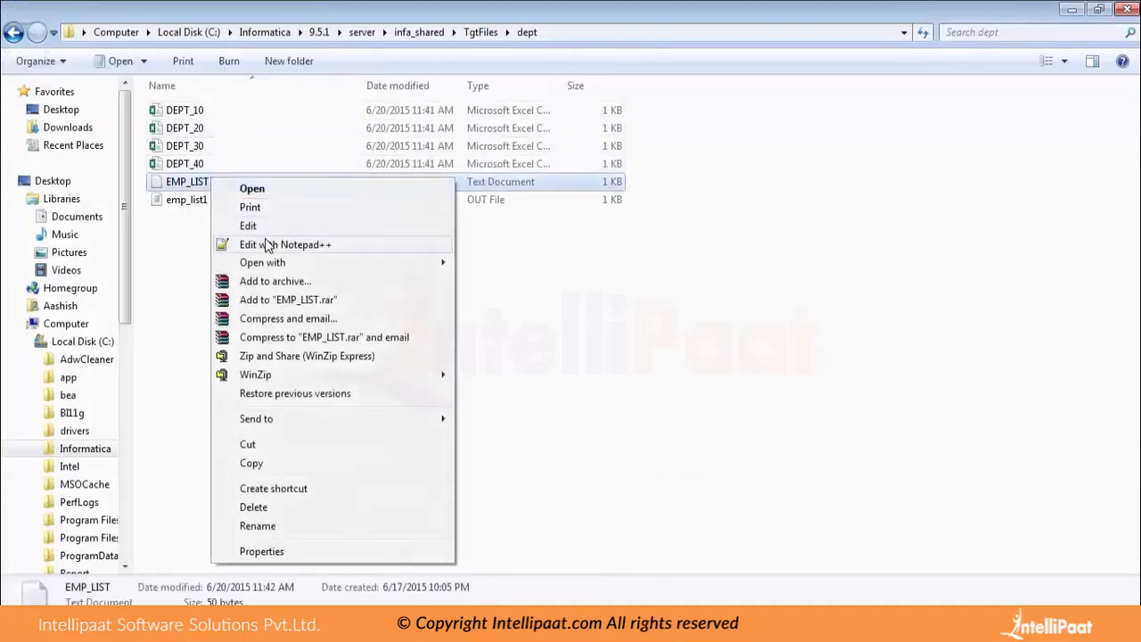
{"action": "left_click", "coordinate": [267, 244]}
{"action": "left_click_drag", "start_coordinate": [126, 135], "coordinate": [44, 89]}
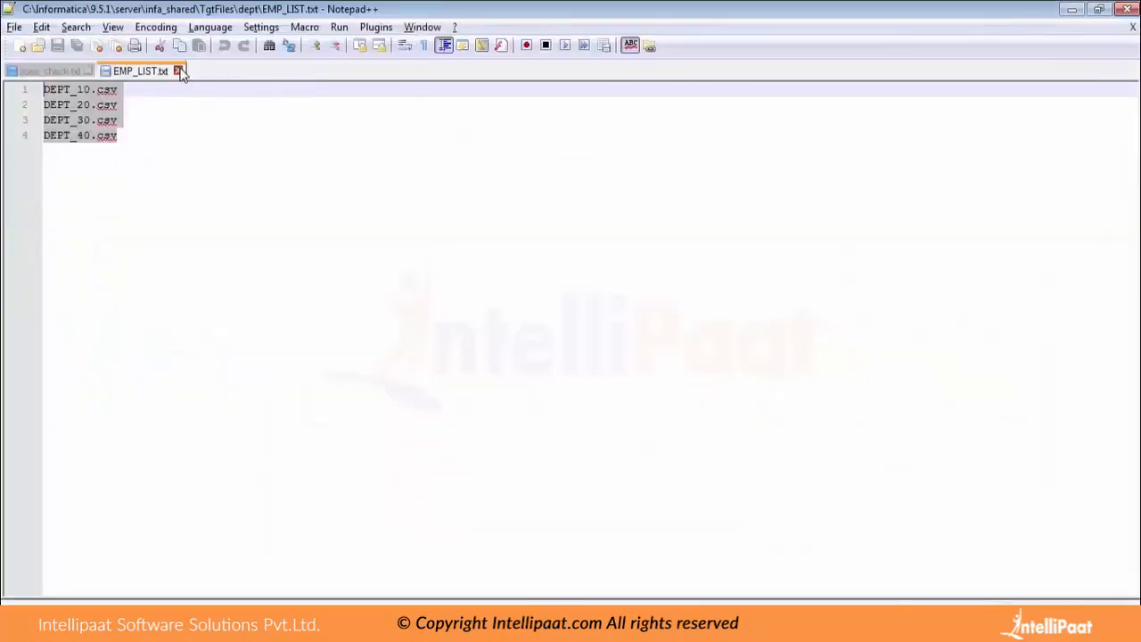
{"action": "left_click", "coordinate": [180, 71]}
{"action": "key", "text": "alt+Tab"}
{"action": "key", "text": "alt+Tab"}
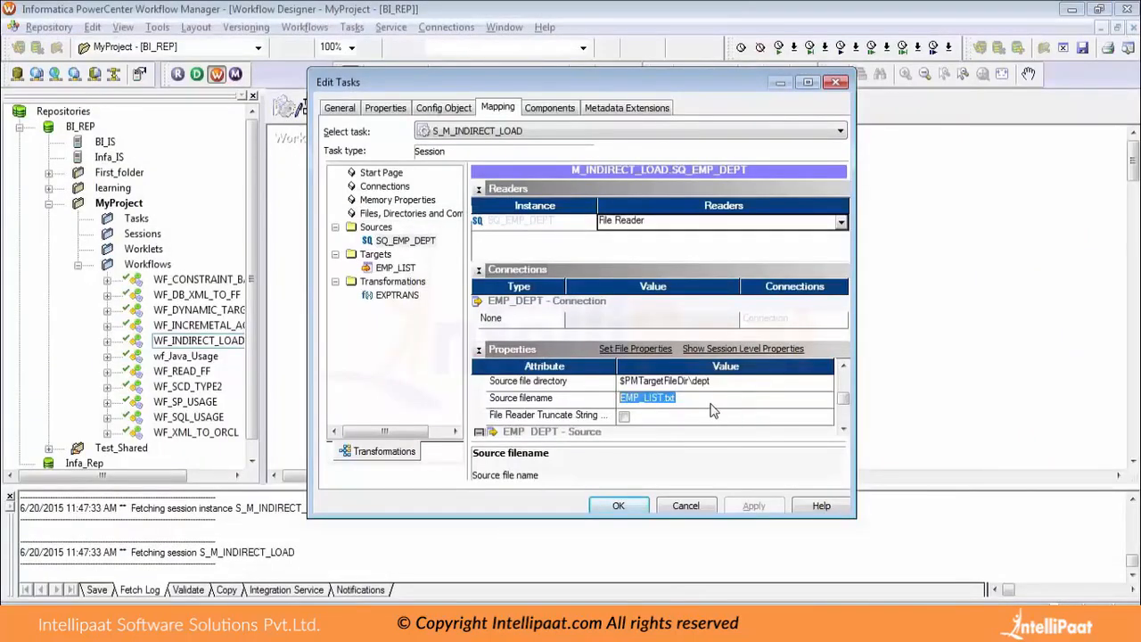
Set the session's pre-session command to Non-reusable, add a command to it, and open its command text for editing.
{"action": "double_click", "coordinate": [686, 402]}
{"action": "left_click", "coordinate": [551, 107]}
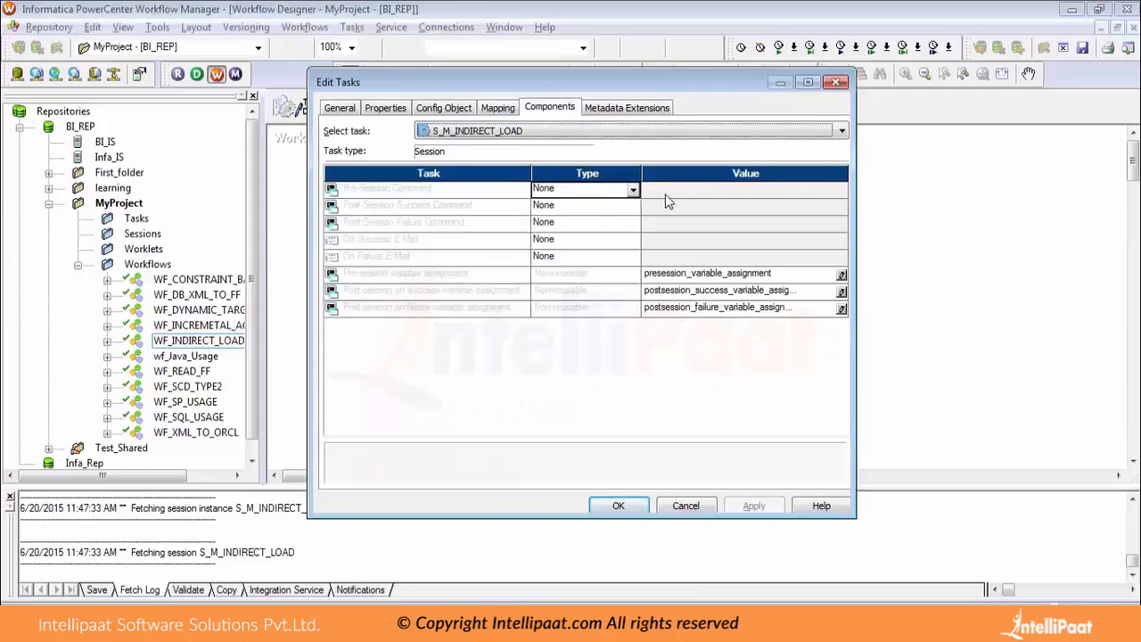
{"action": "left_click", "coordinate": [633, 190]}
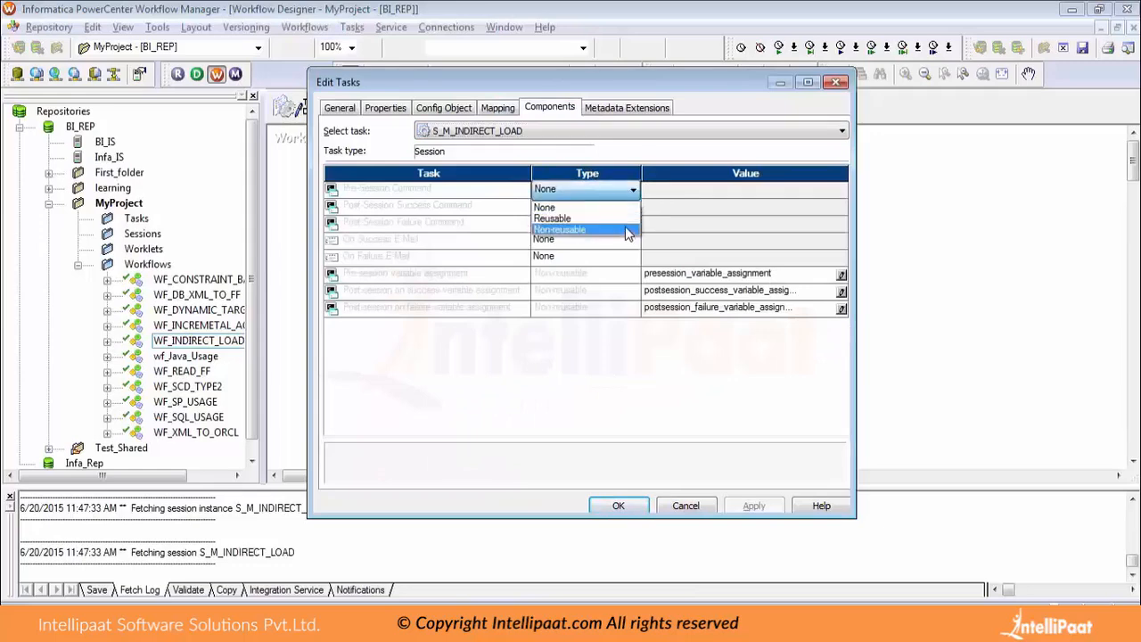
{"action": "left_click", "coordinate": [628, 230]}
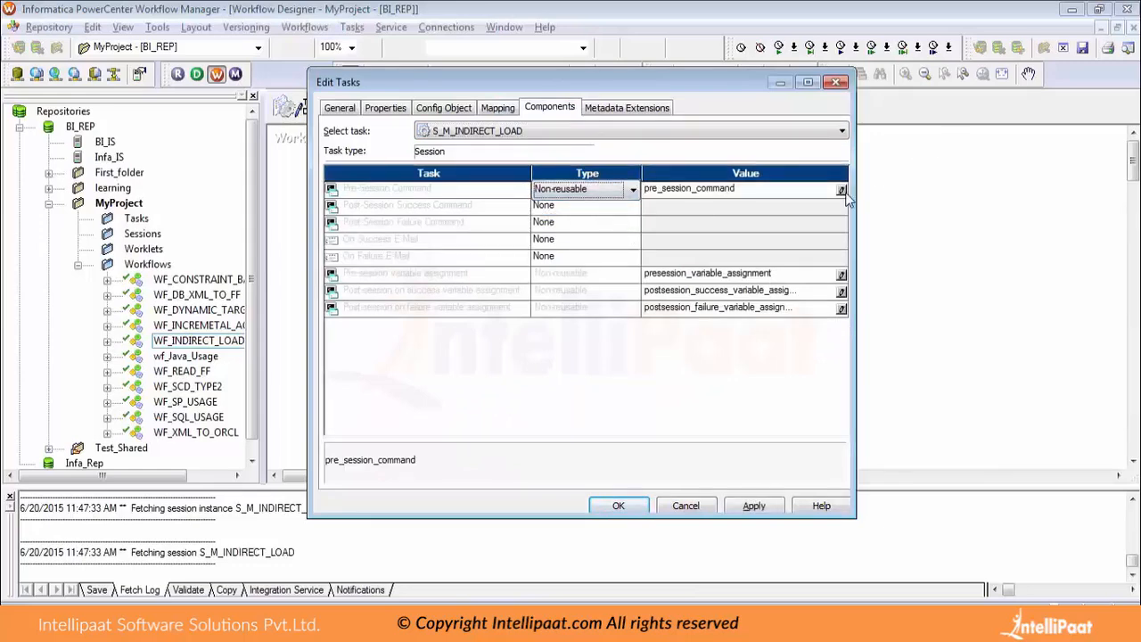
{"action": "left_click", "coordinate": [841, 191]}
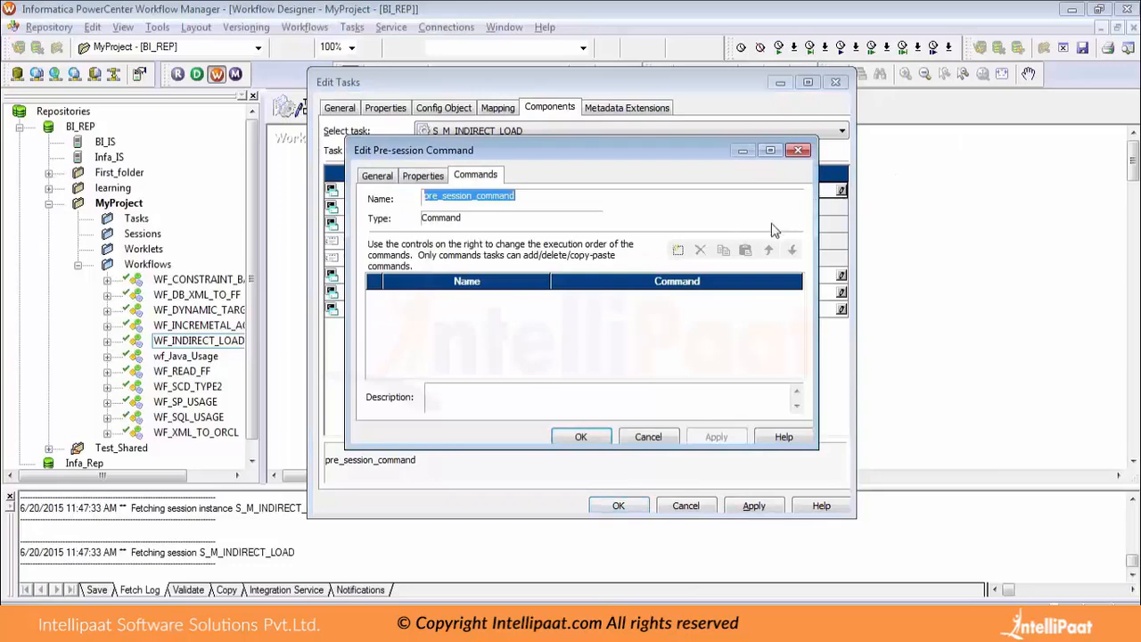
{"action": "left_click", "coordinate": [677, 249]}
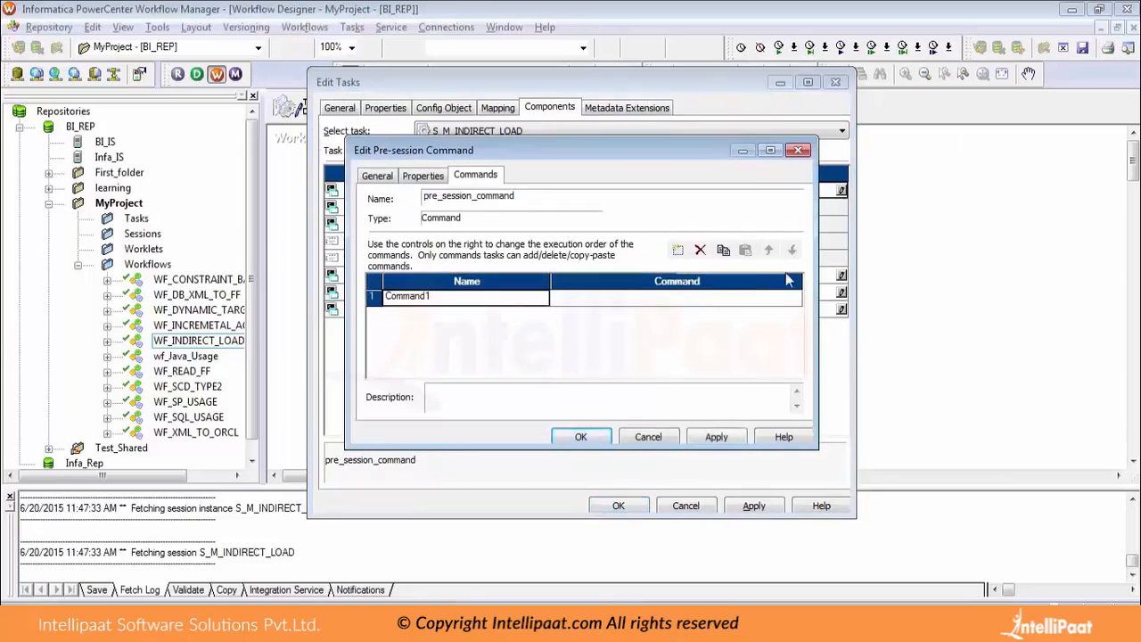
{"action": "left_click", "coordinate": [794, 296]}
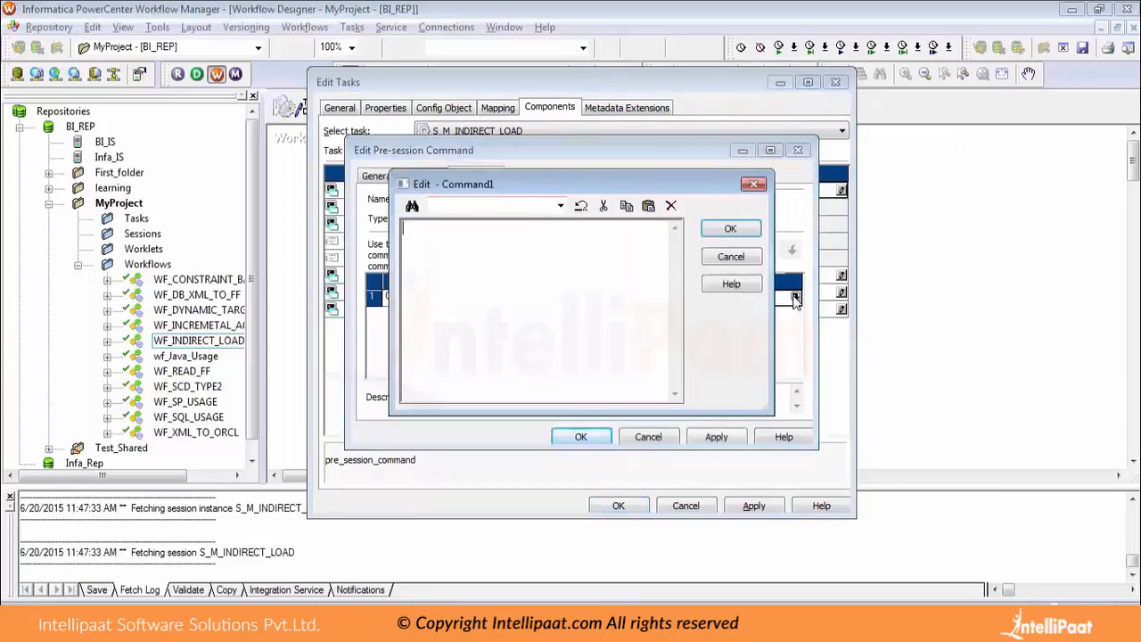
{"action": "left_click", "coordinate": [600, 297]}
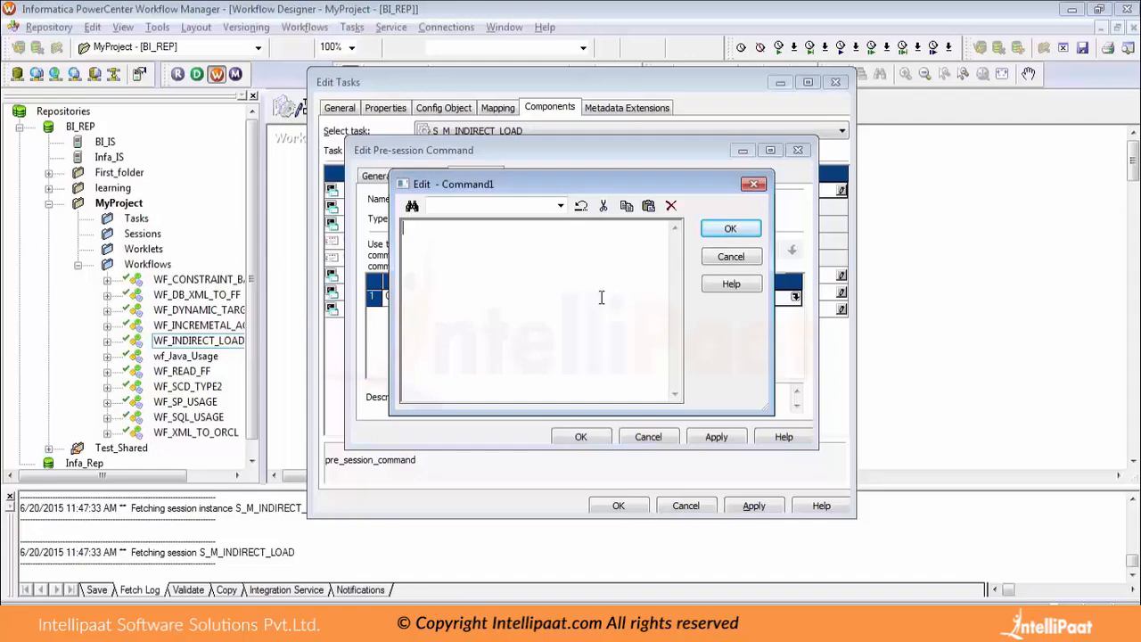
Discard the new pre-session command and set the Pre-Session Command type back to None.
{"action": "left_click", "coordinate": [732, 260]}
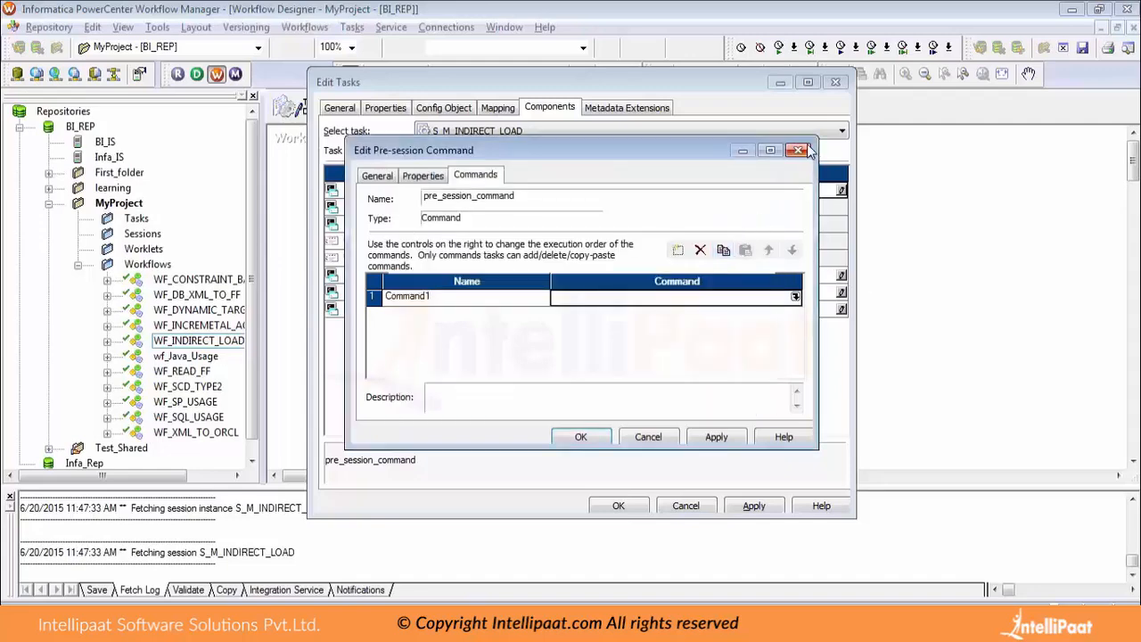
{"action": "left_click", "coordinate": [797, 150]}
{"action": "left_click", "coordinate": [559, 336]}
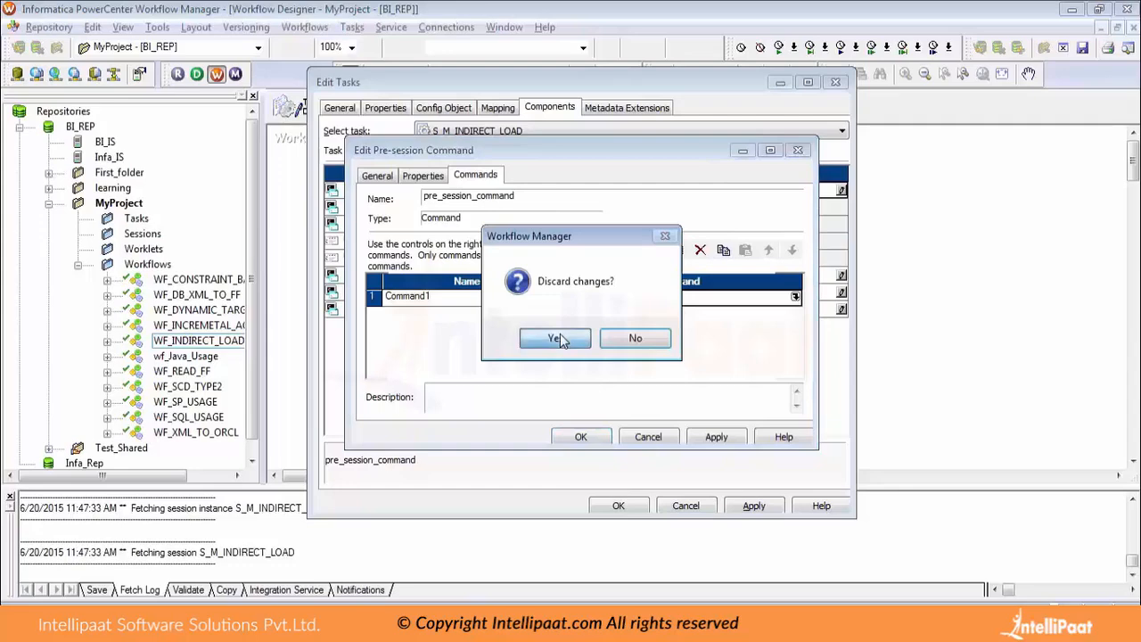
{"action": "left_click", "coordinate": [594, 191]}
{"action": "left_click", "coordinate": [593, 191]}
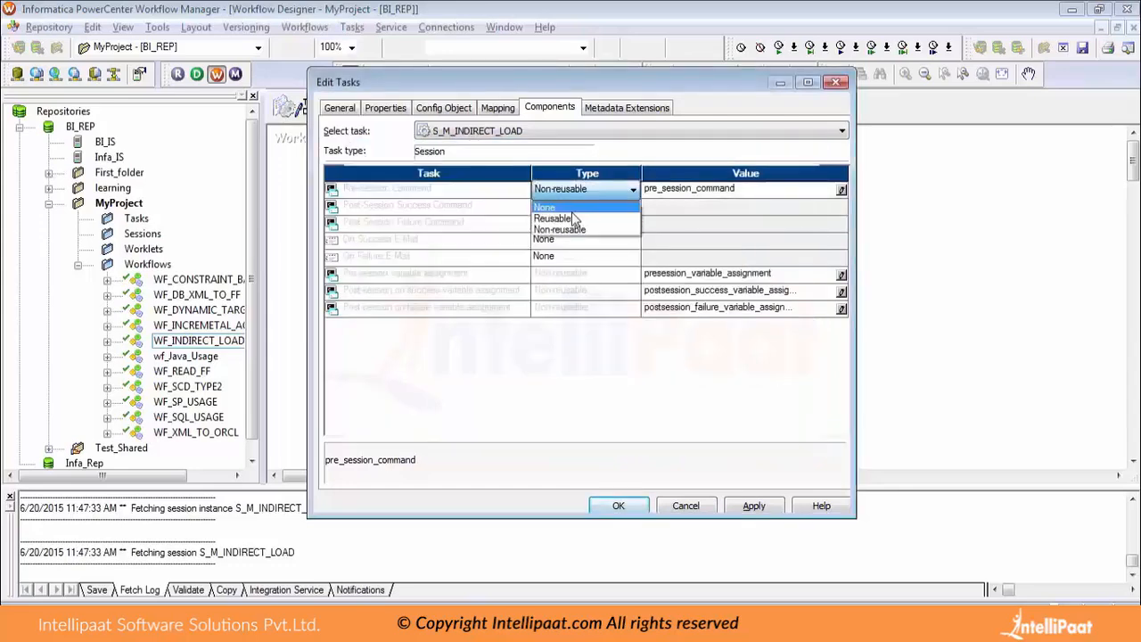
{"action": "left_click", "coordinate": [568, 211]}
Switch to the dept folder, read the EMP_LIST text file in Notepad, close it, and return to Workflow Manager.
{"action": "key", "text": "alt+Tab"}
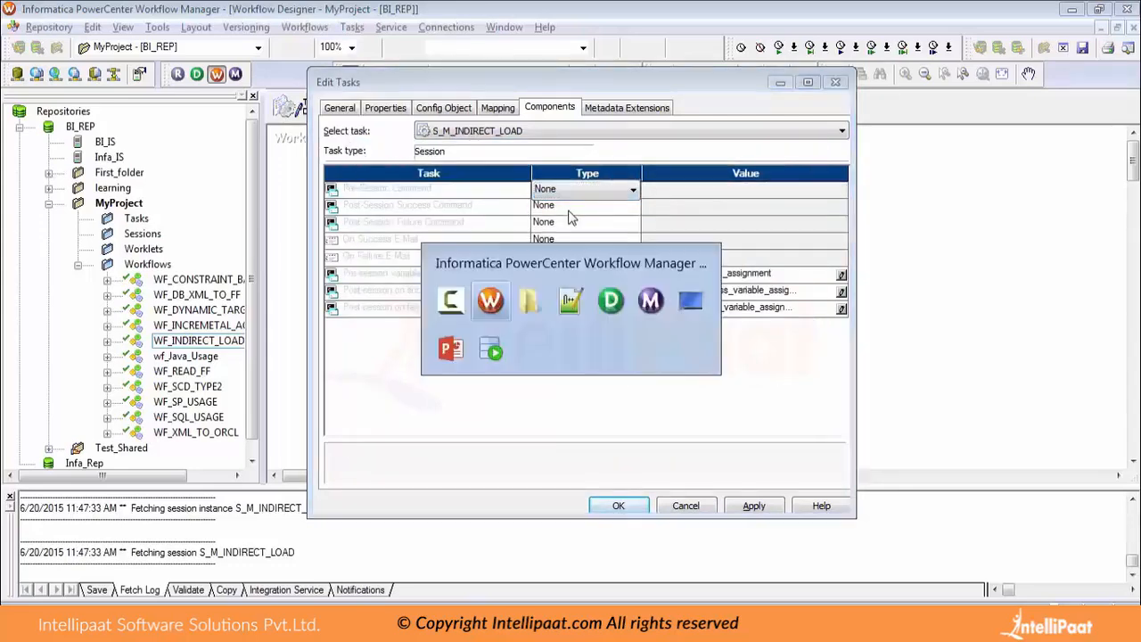
{"action": "key", "text": "alt+Tab"}
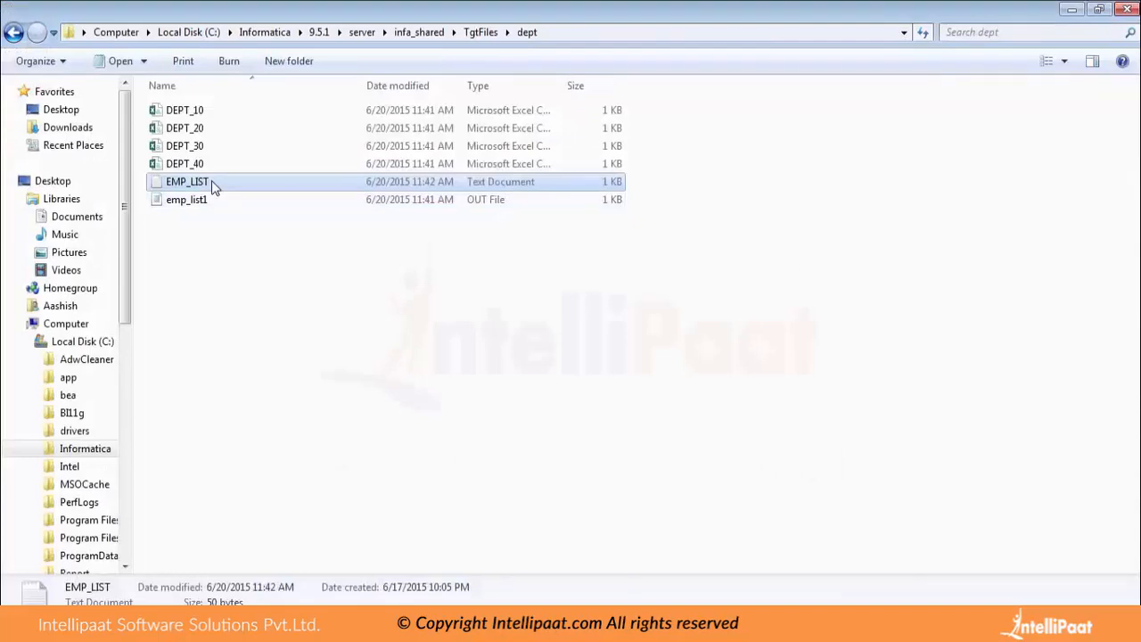
{"action": "double_click", "coordinate": [211, 180]}
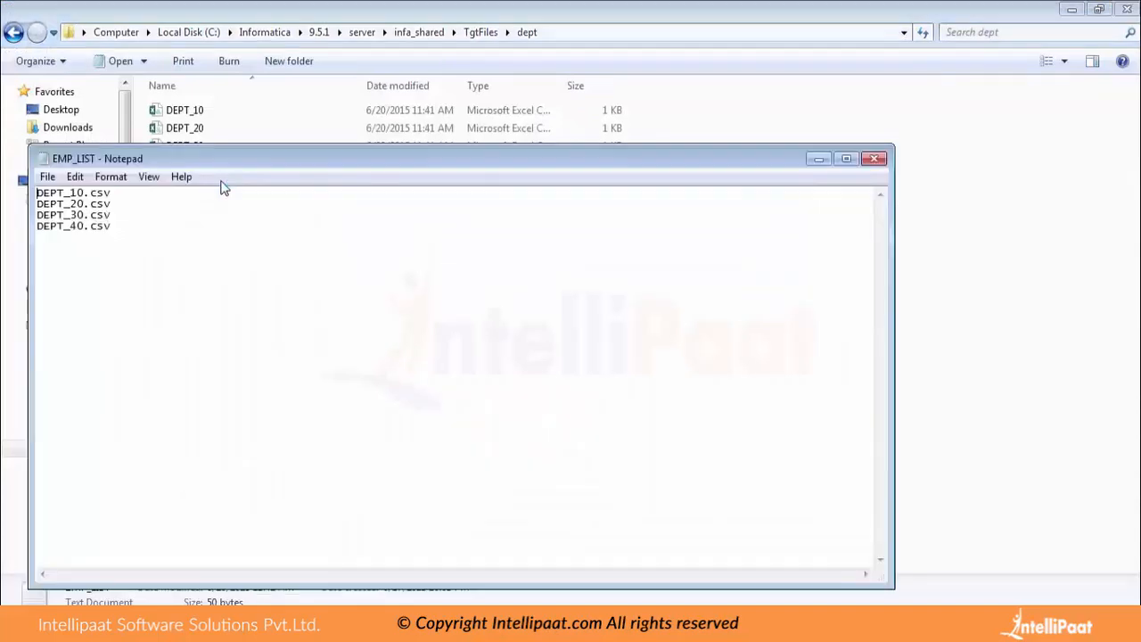
{"action": "left_click", "coordinate": [877, 158]}
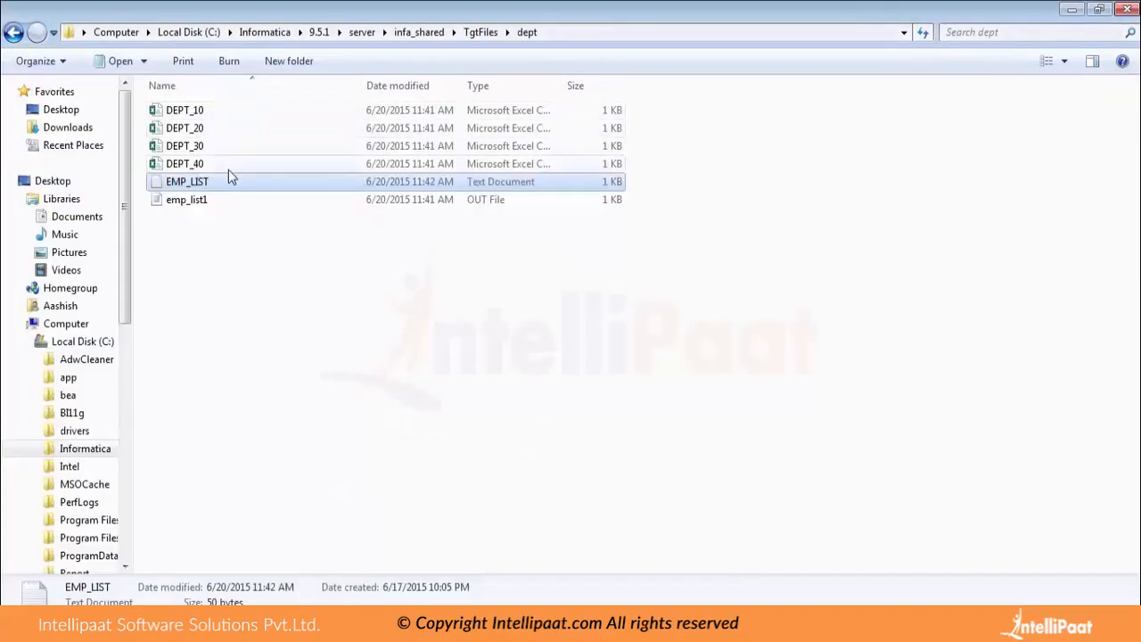
{"action": "key", "text": "alt+Tab"}
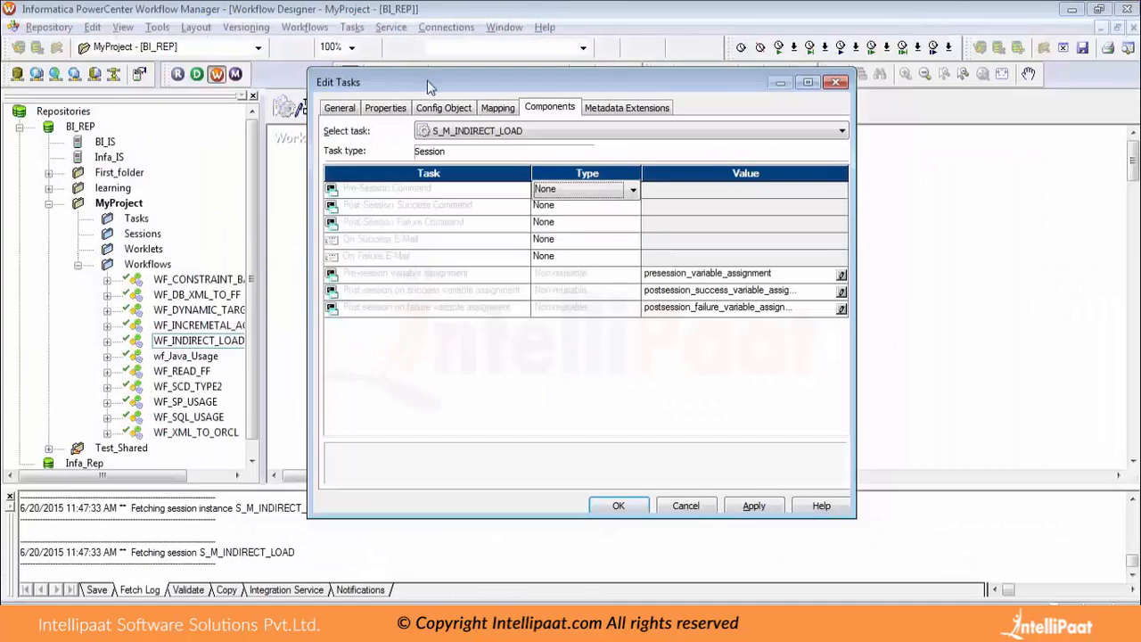
Review the source file settings of SQ_EMP_DEPT and examine the output file directory and output filename of target EMP_LIST.
{"action": "left_click", "coordinate": [497, 109]}
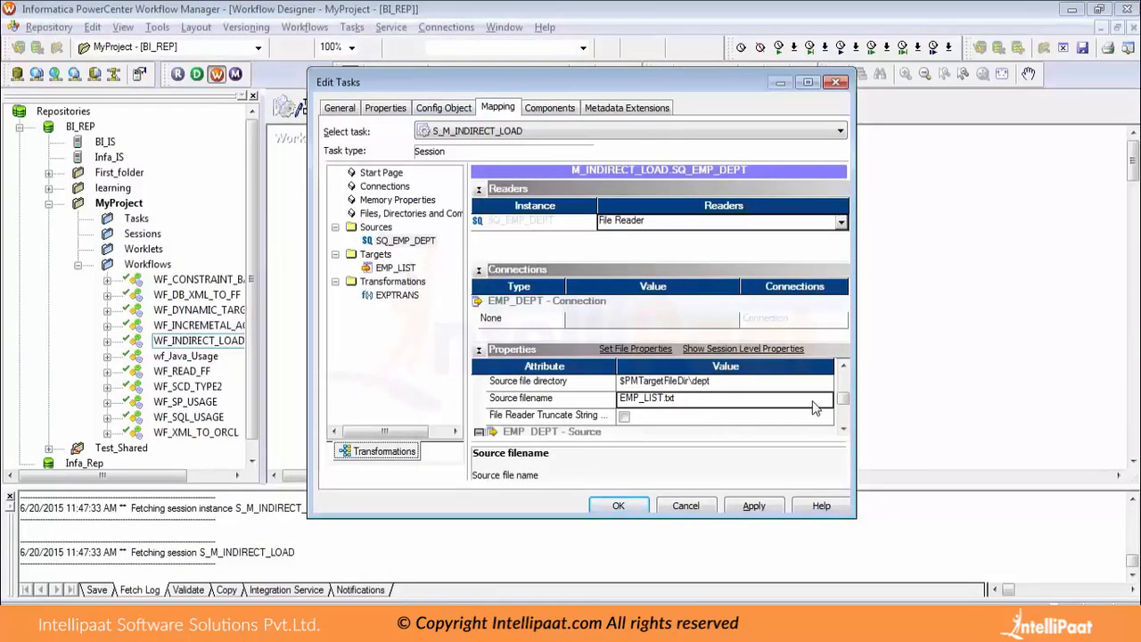
{"action": "left_click", "coordinate": [842, 430]}
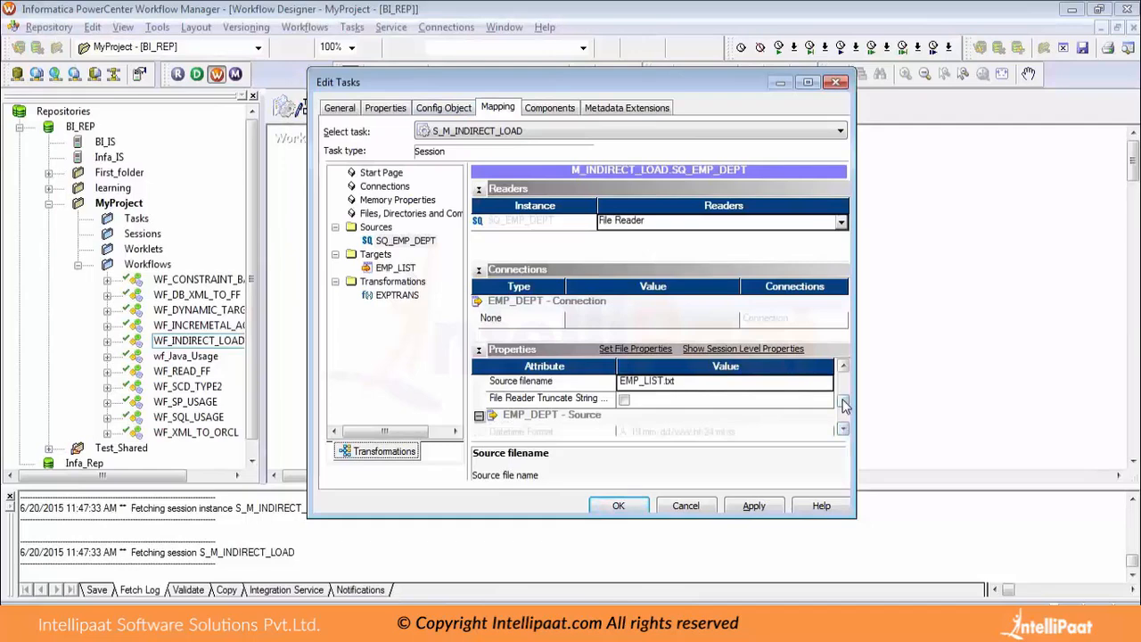
{"action": "left_click_drag", "start_coordinate": [843, 400], "coordinate": [843, 396]}
{"action": "left_click", "coordinate": [395, 272]}
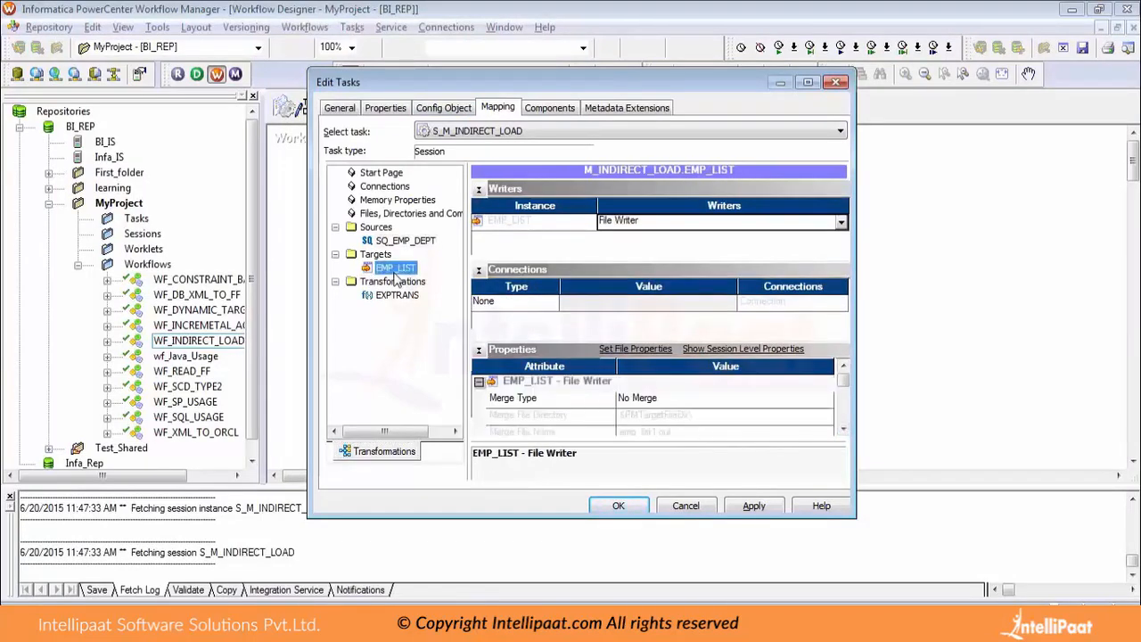
{"action": "left_click", "coordinate": [843, 431]}
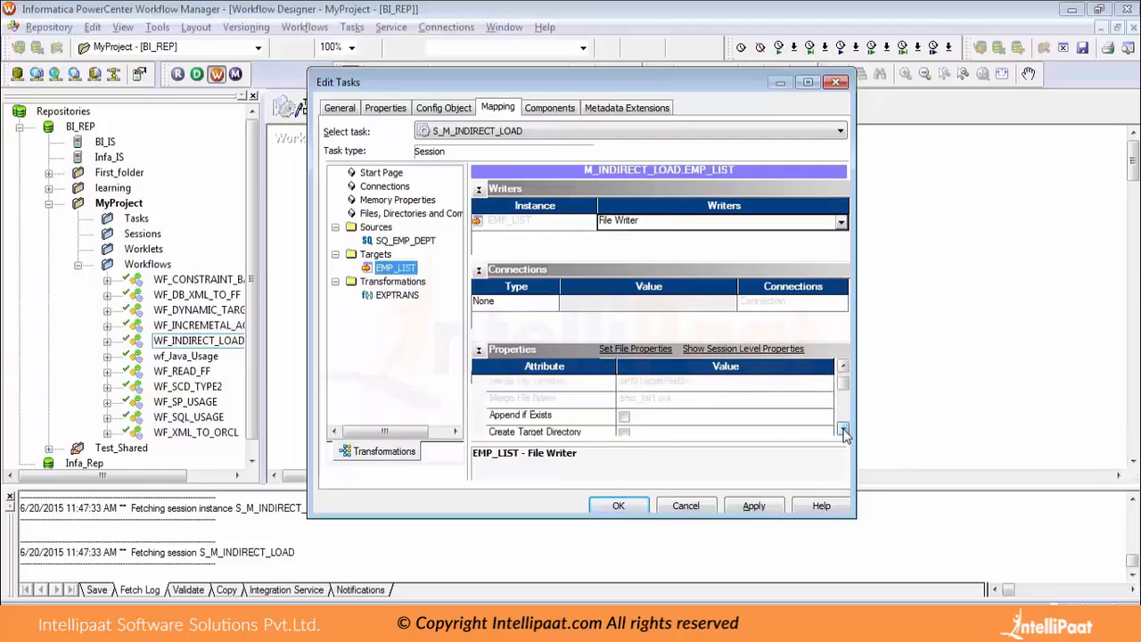
{"action": "left_click", "coordinate": [843, 432]}
{"action": "left_click", "coordinate": [843, 432]}
{"action": "left_click", "coordinate": [843, 431]}
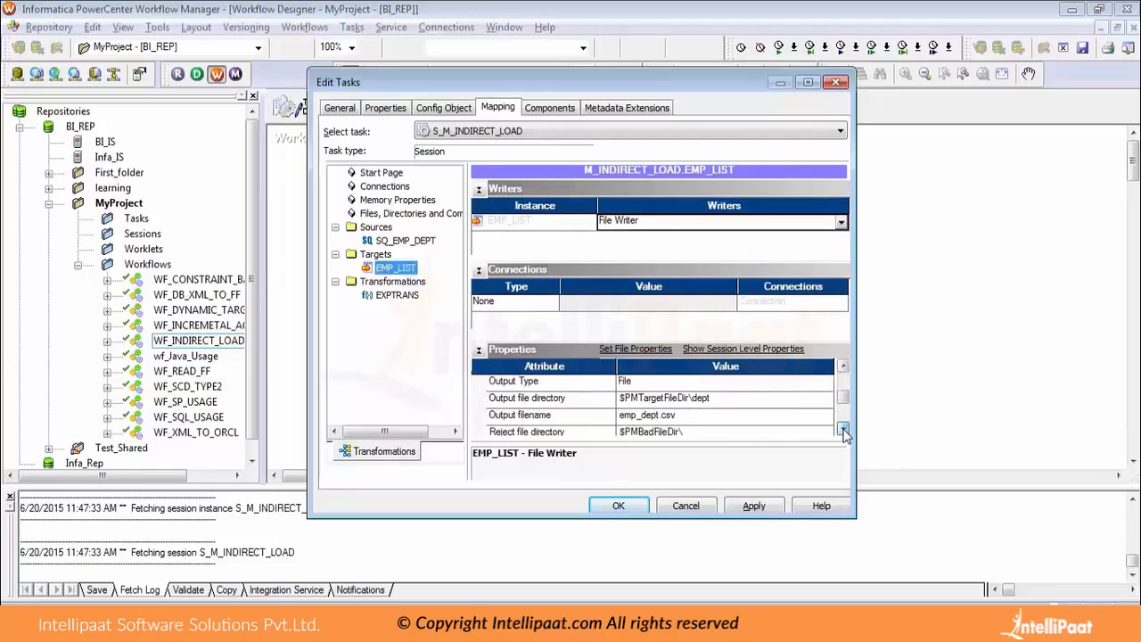
{"action": "left_click", "coordinate": [713, 400]}
{"action": "left_click", "coordinate": [689, 416]}
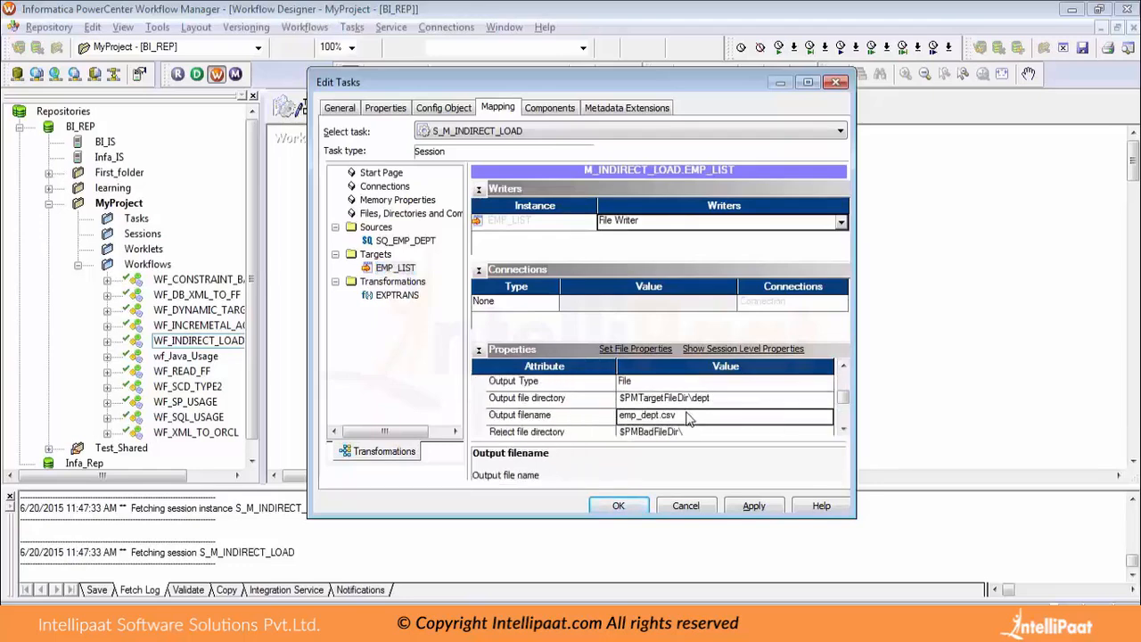
Check the dept folder for the target's output file and return to the session settings.
{"action": "key", "text": "alt+Tab"}
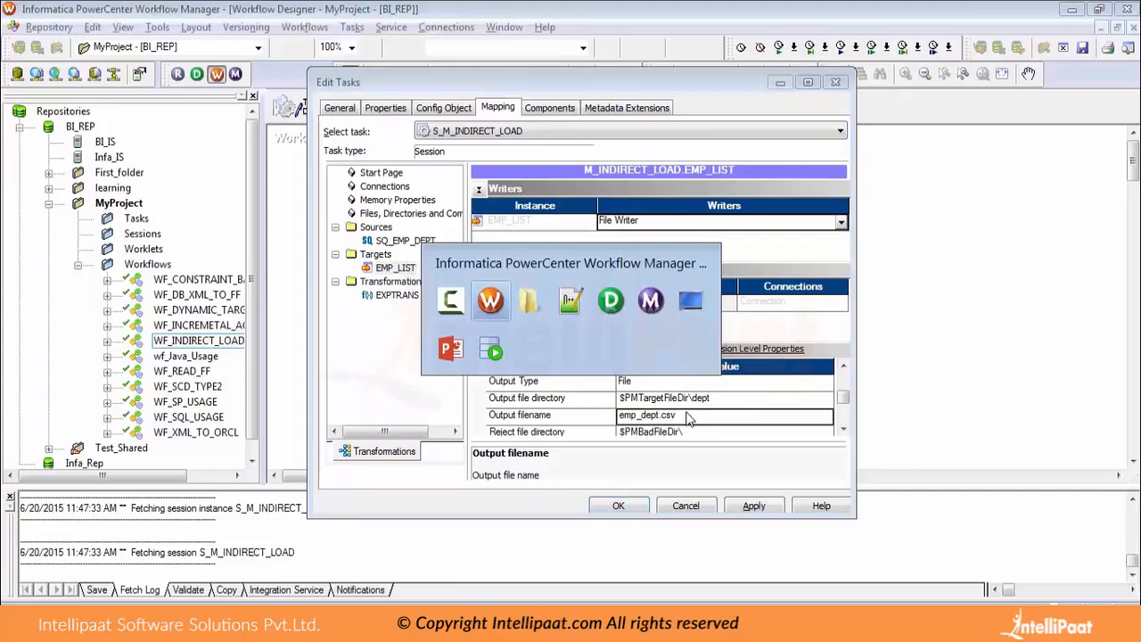
{"action": "key", "text": "alt+Tab"}
{"action": "left_click", "coordinate": [216, 218]}
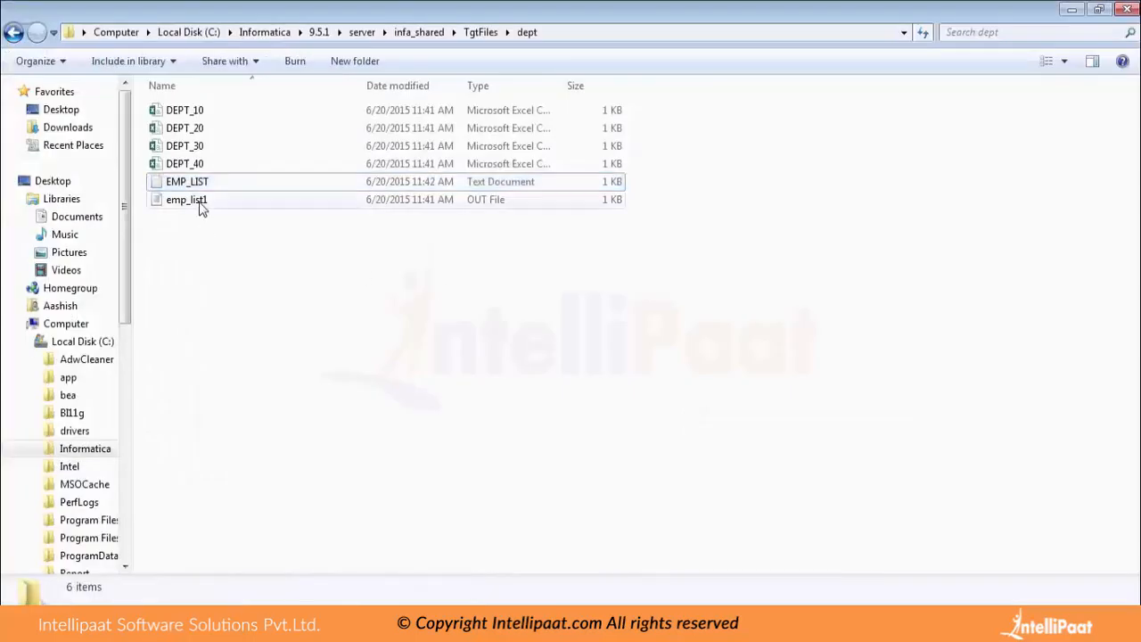
{"action": "key", "text": "alt+Tab"}
Close the session settings, discarding the changes, and save the workflow.
{"action": "key", "text": "Escape"}
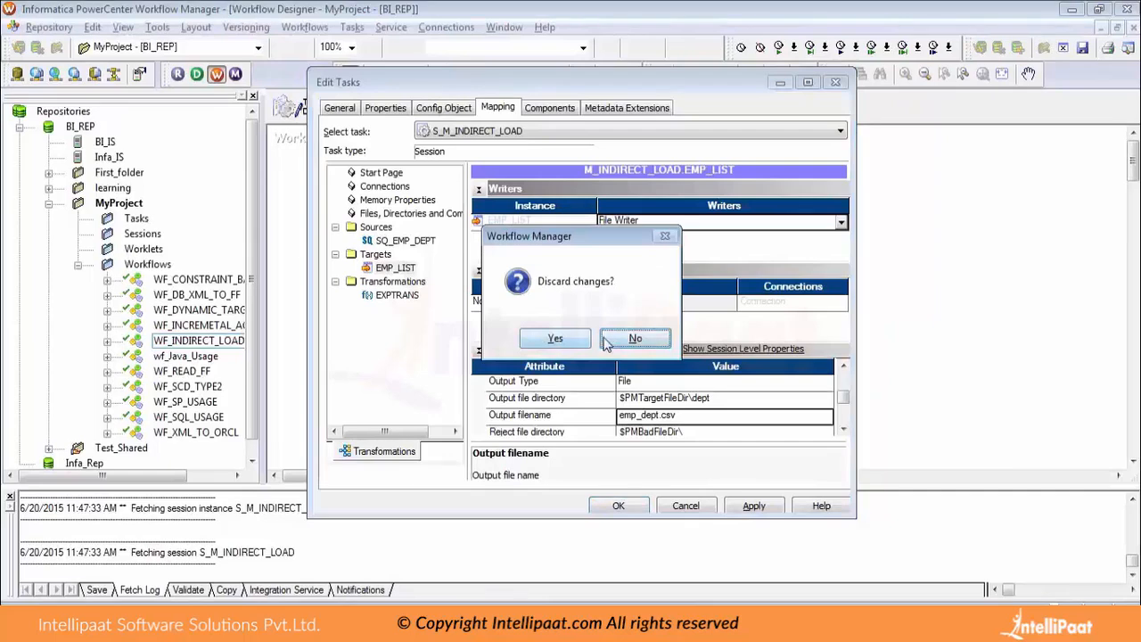
{"action": "left_click", "coordinate": [555, 341]}
{"action": "key", "text": "ctrl+s"}
{"action": "left_click", "coordinate": [723, 367]}
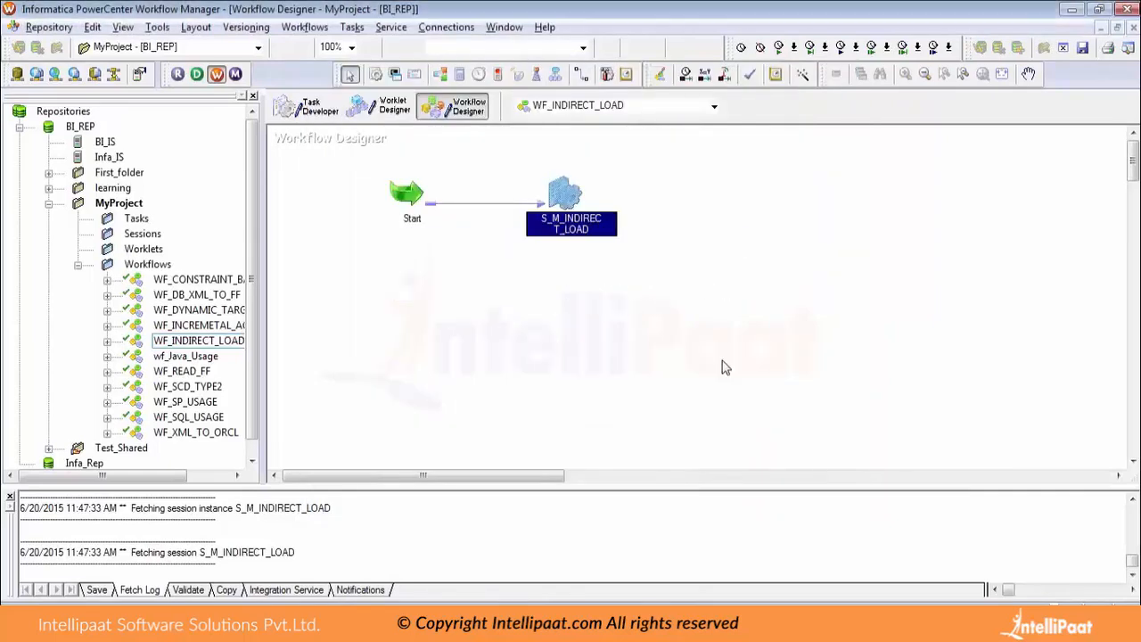
Run WF_INDIRECT_LOAD from its Start task and show the run details of S_M_INDIRECT_LOAD in Workflow Monitor.
{"action": "left_click", "coordinate": [417, 198]}
{"action": "right_click", "coordinate": [415, 195]}
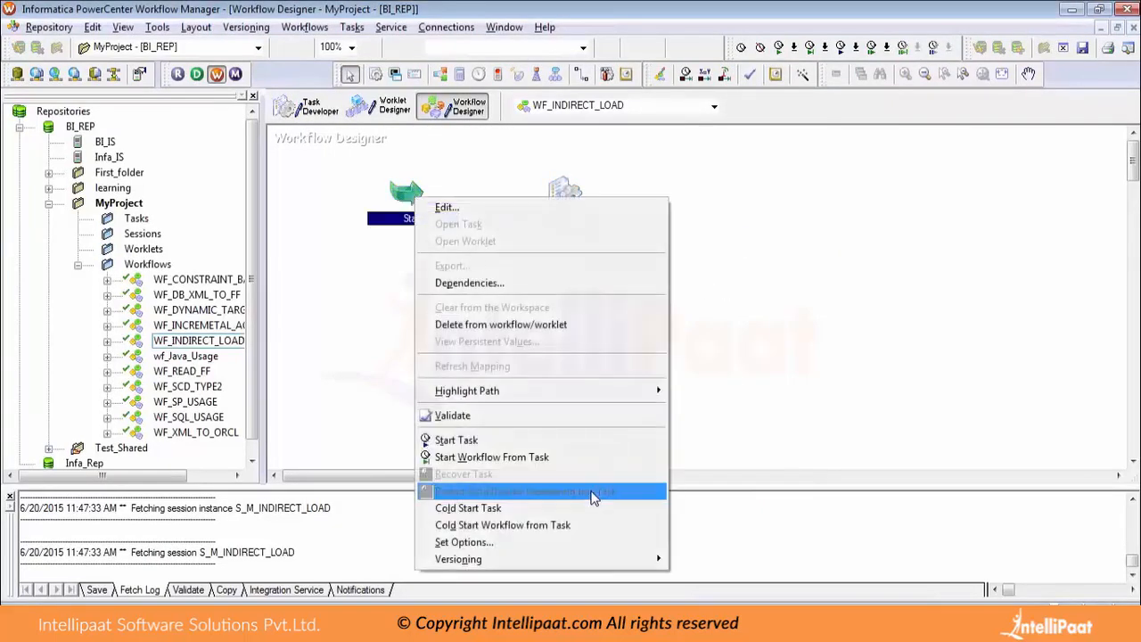
{"action": "left_click", "coordinate": [535, 456]}
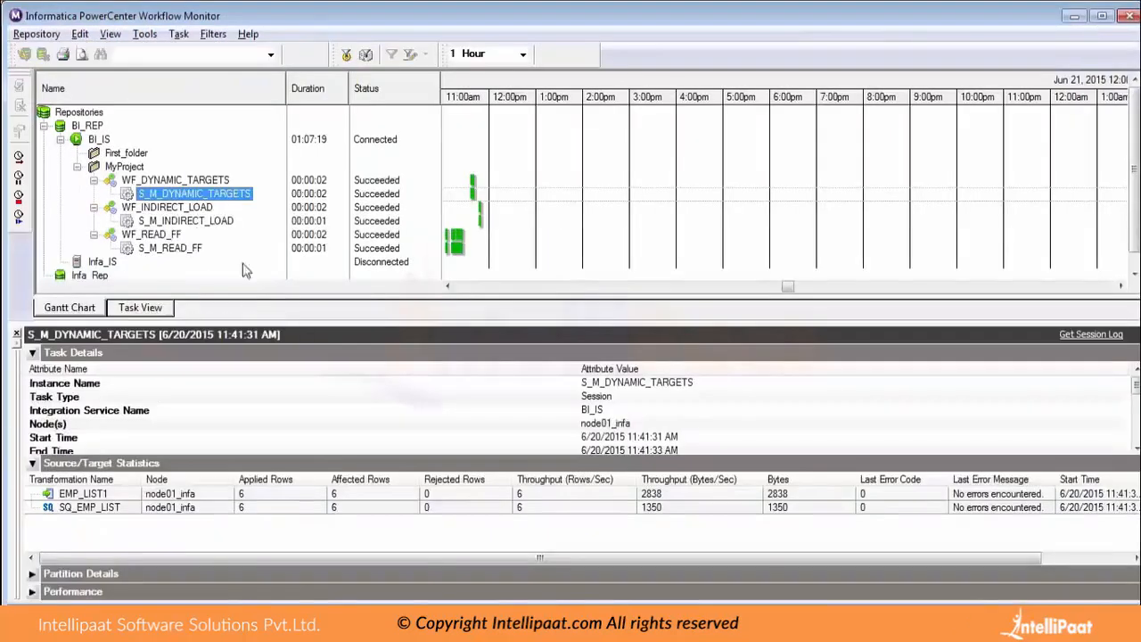
{"action": "left_click", "coordinate": [179, 225]}
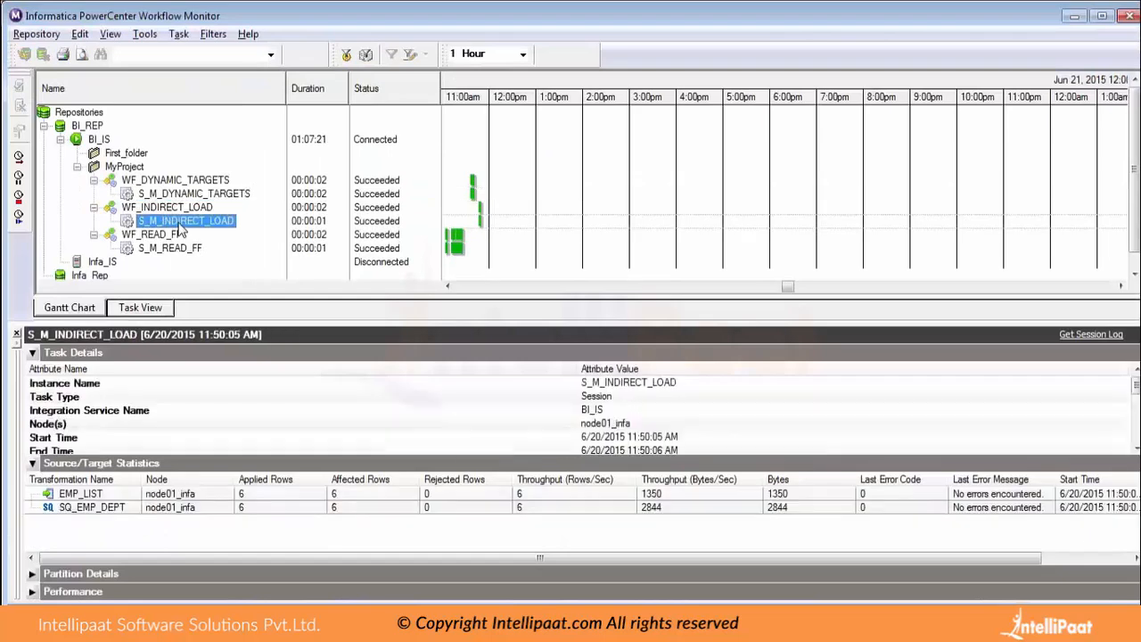
Open the emp_dept output file from the dept folder in Notepad++ and examine its employee rows and DEPTID values.
{"action": "key", "text": "alt+Tab"}
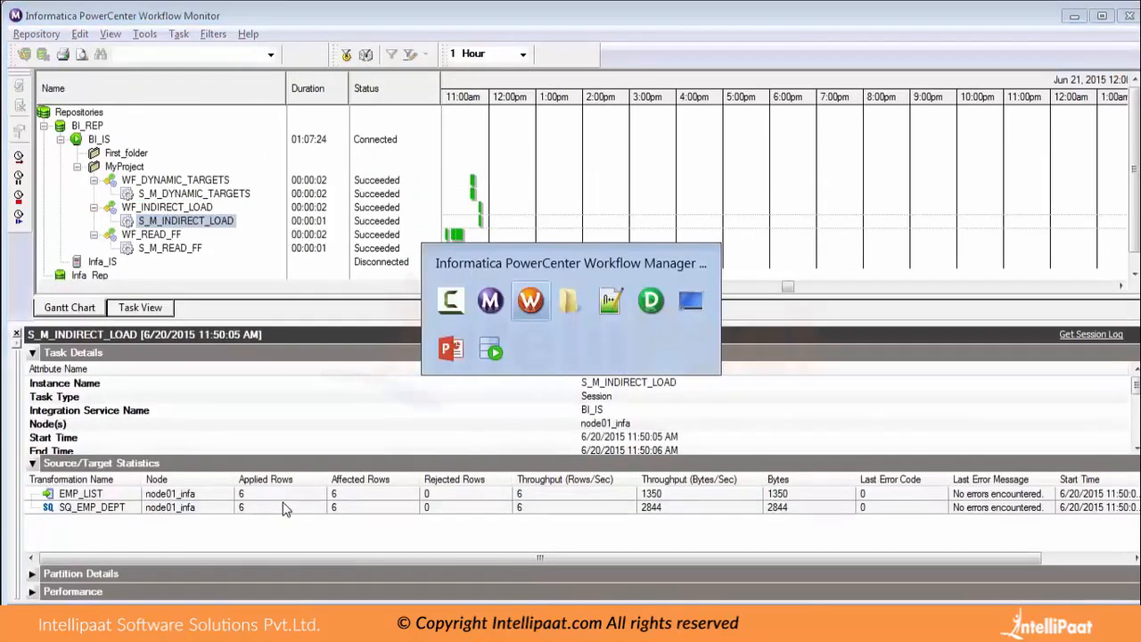
{"action": "key", "text": "alt+Tab"}
{"action": "right_click", "coordinate": [296, 286]}
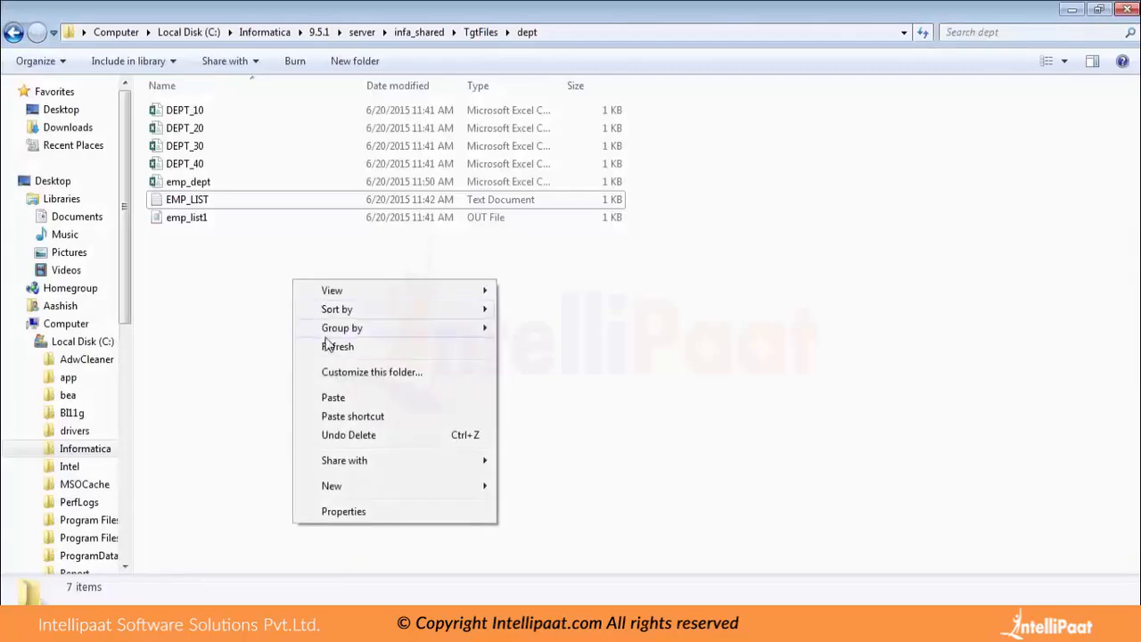
{"action": "left_click", "coordinate": [295, 343]}
{"action": "left_click", "coordinate": [182, 186]}
{"action": "right_click", "coordinate": [183, 188]}
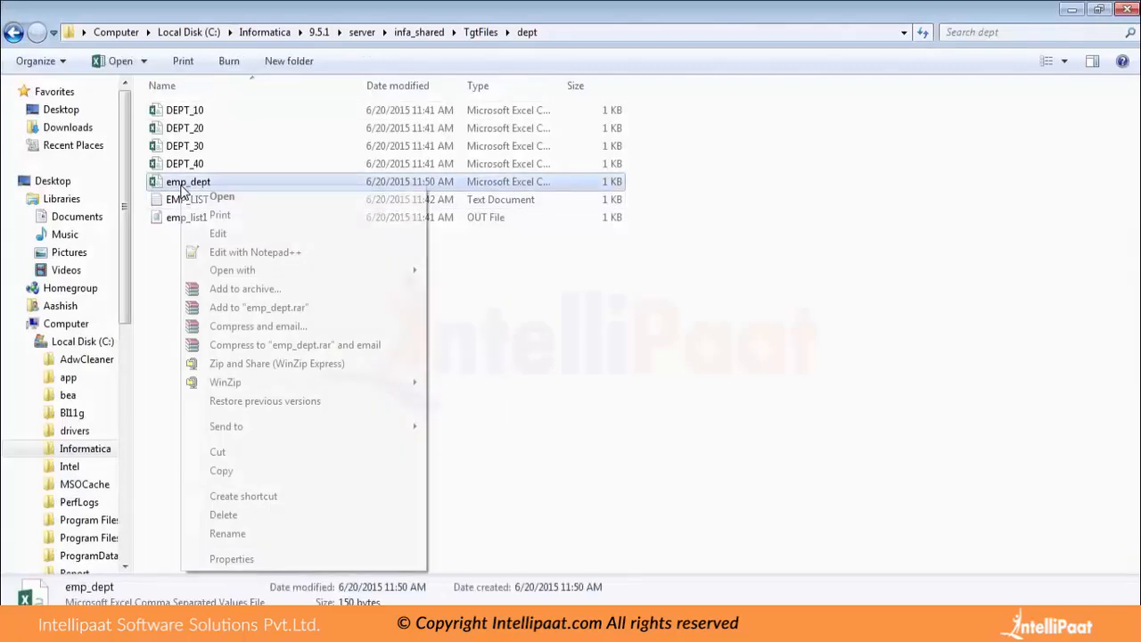
{"action": "left_click", "coordinate": [224, 252]}
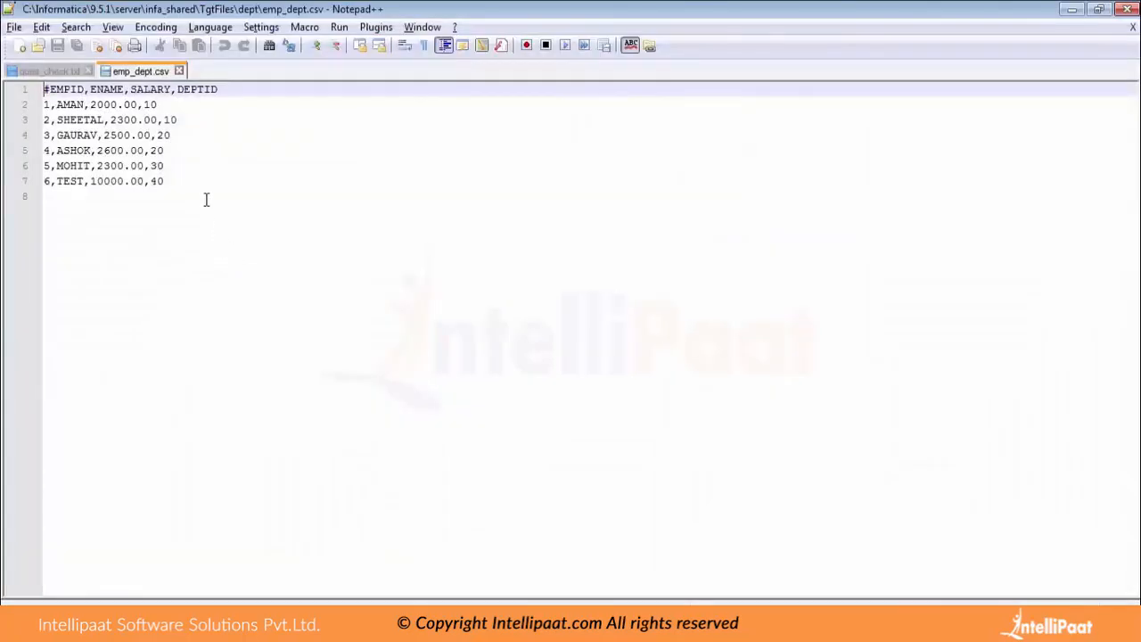
{"action": "left_click_drag", "start_coordinate": [206, 200], "coordinate": [4, 54]}
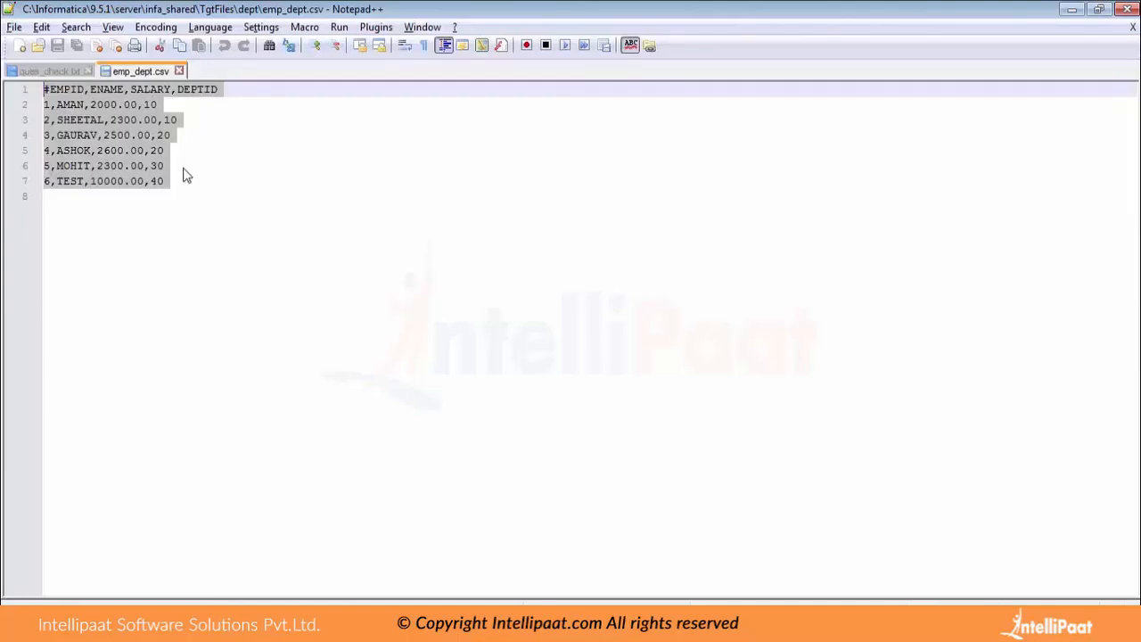
{"action": "left_click", "coordinate": [147, 106]}
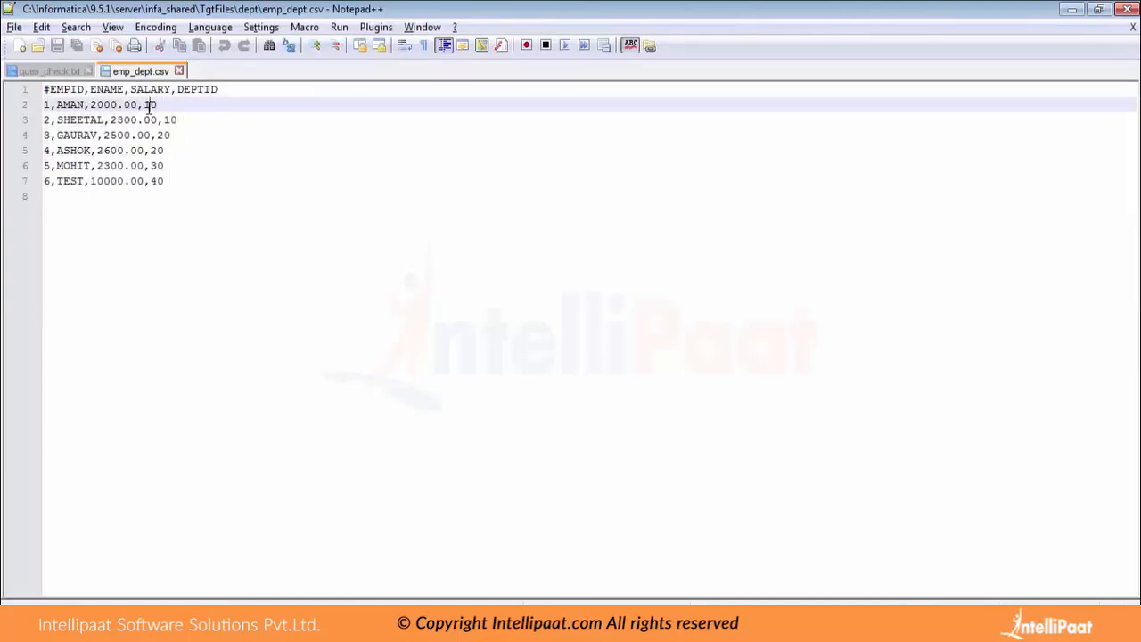